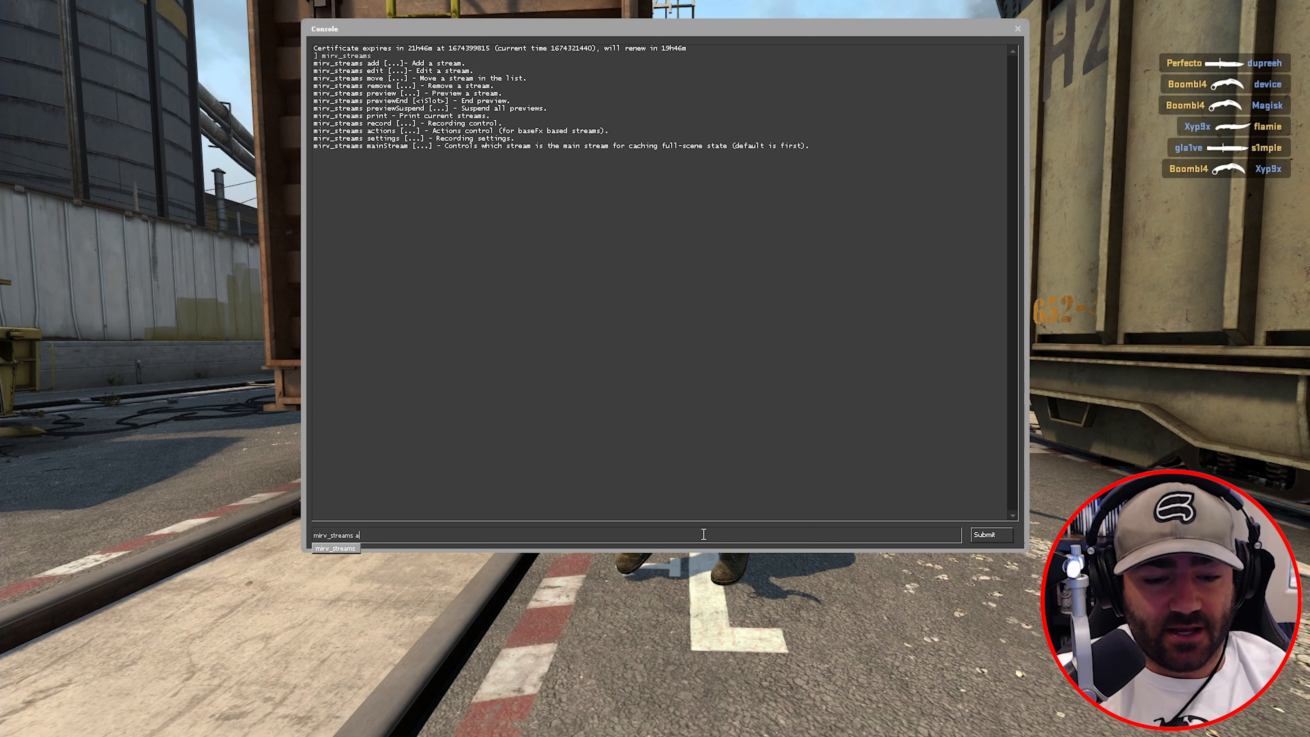
- List the addable stream types, then add a normal stream named norm
{"action": "type", "text": "dd"}
{"action": "key", "text": "Return"}
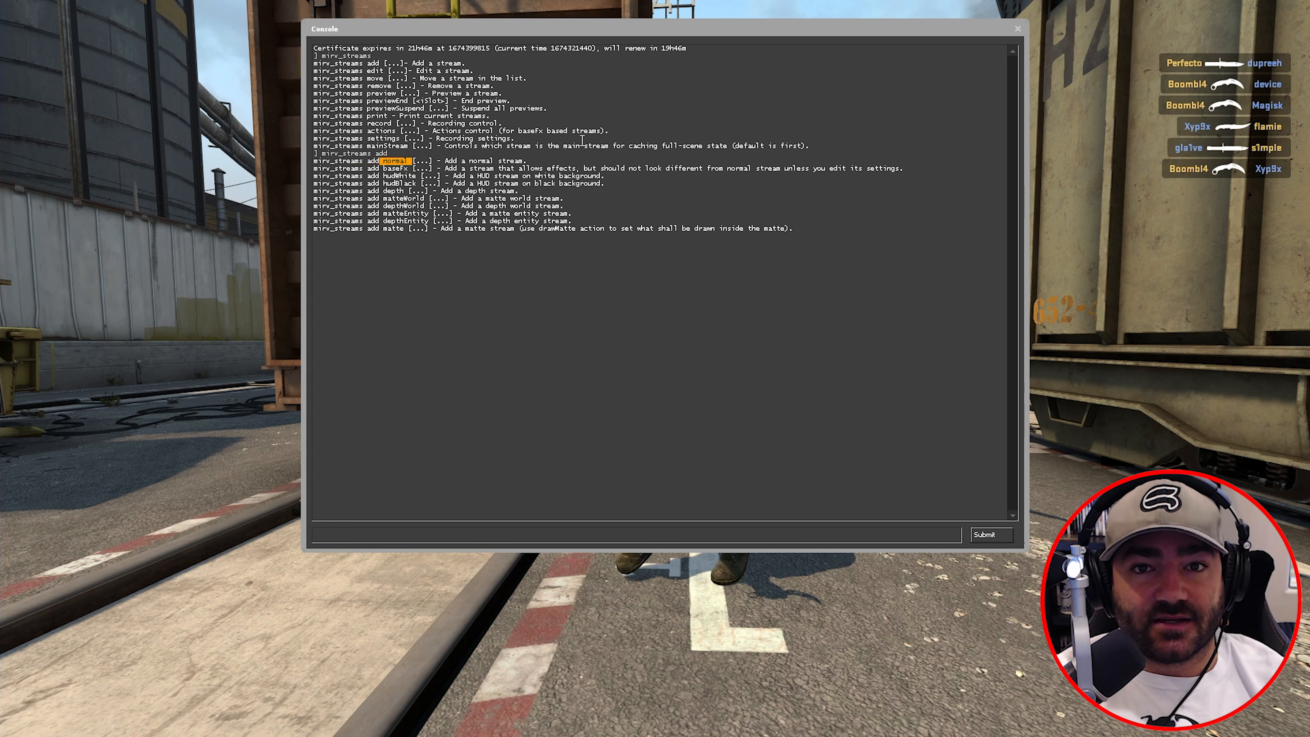
{"action": "left_click", "coordinate": [608, 539]}
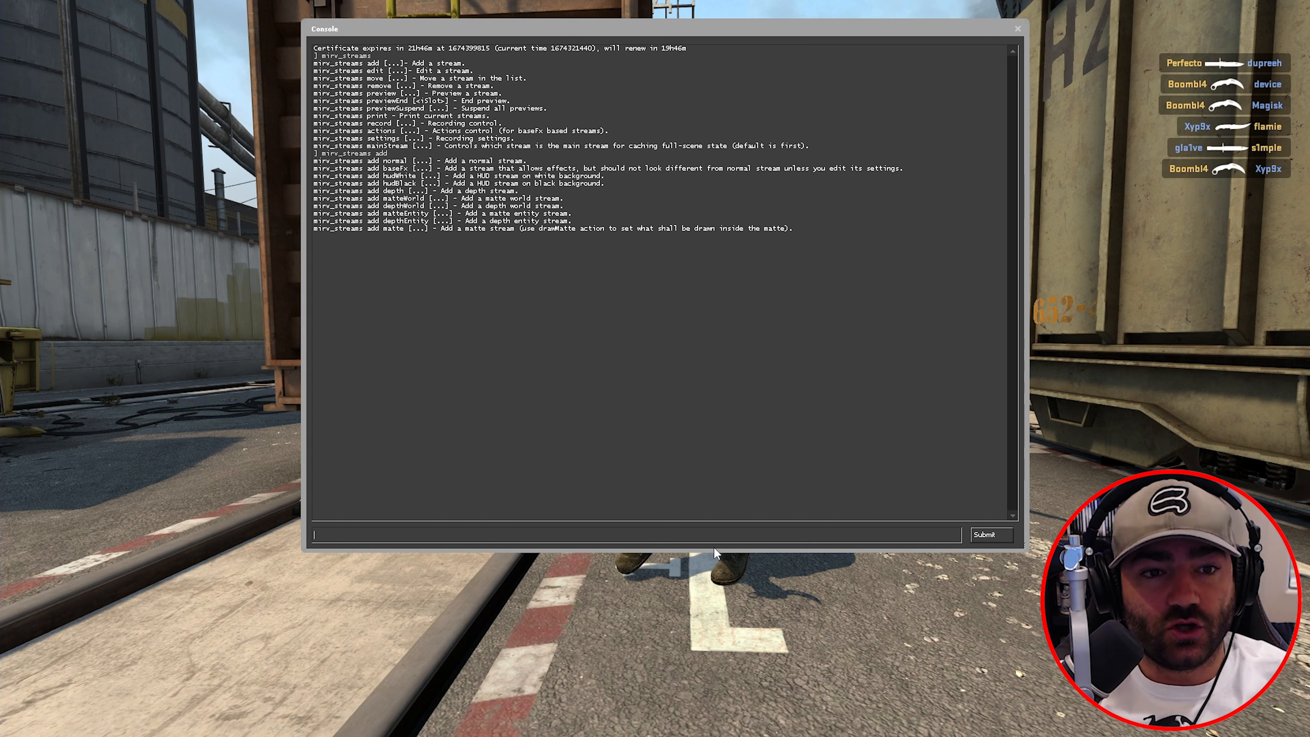
{"action": "type", "text": "mirv_stre"}
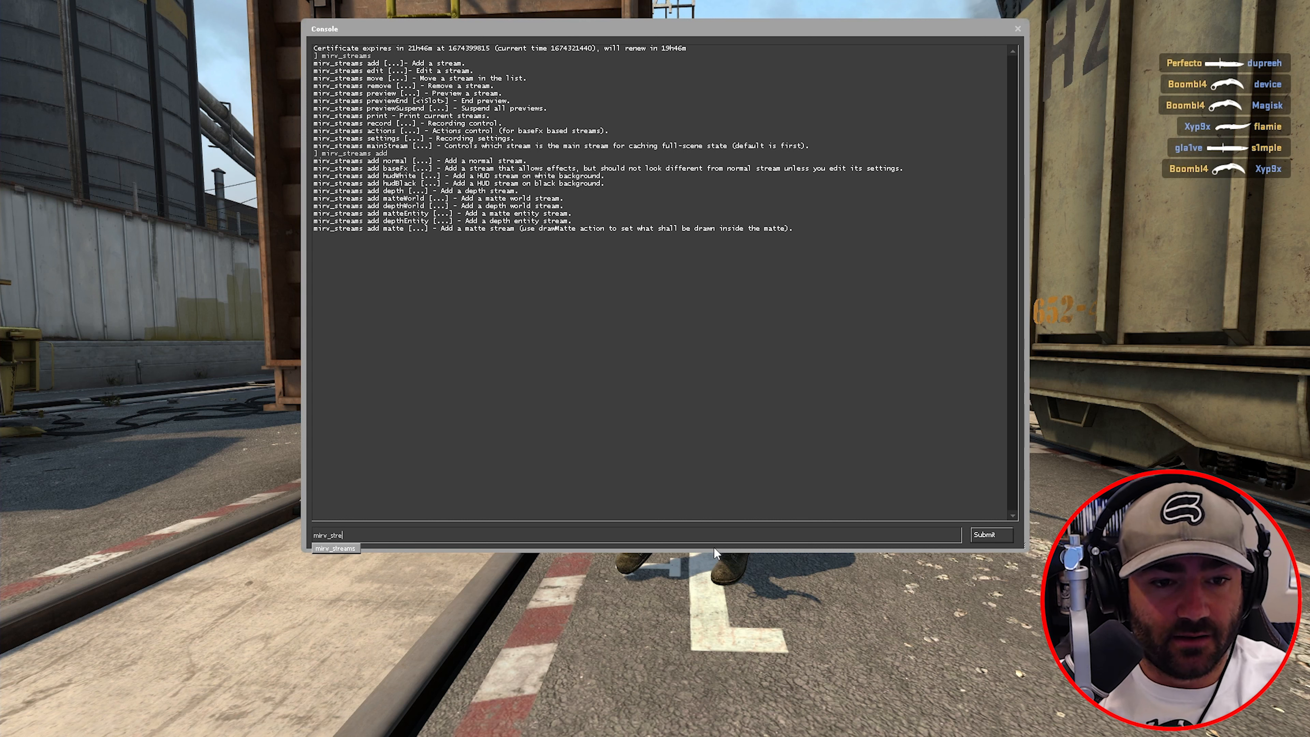
{"action": "type", "text": "ams add normal"}
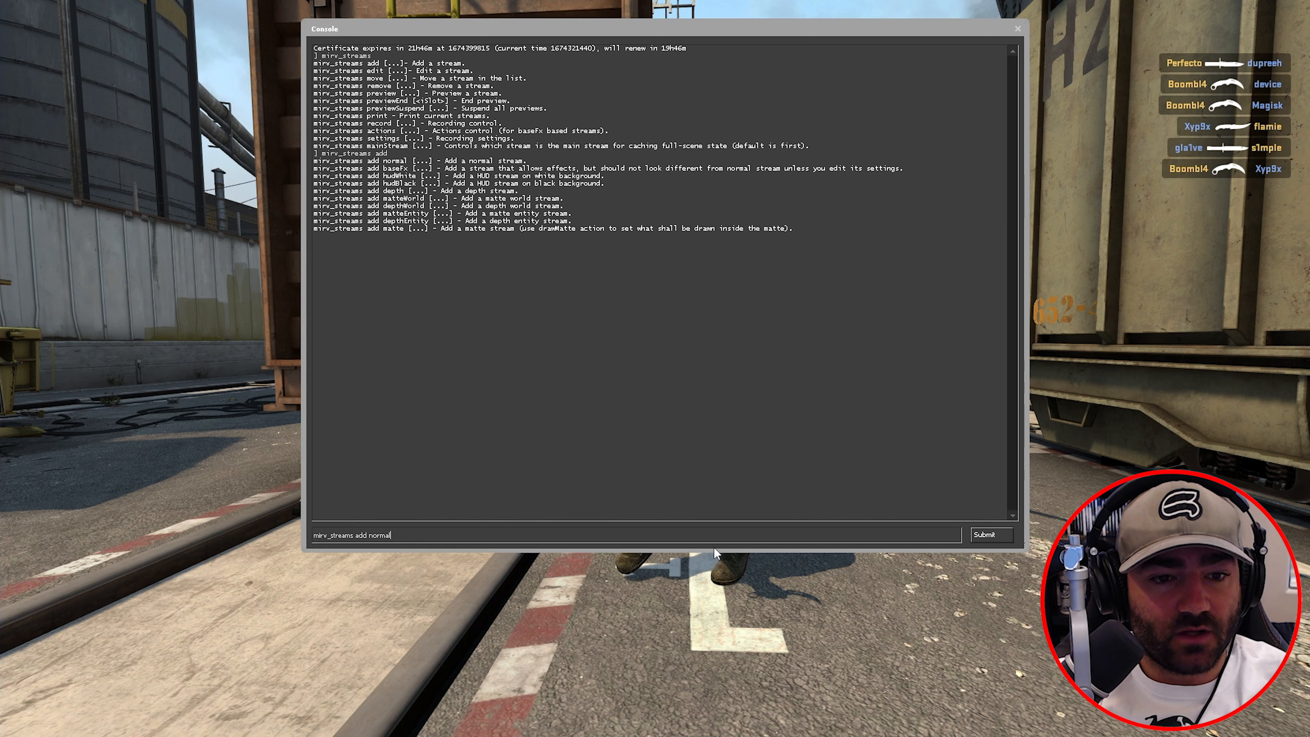
{"action": "type", "text": " norm"}
{"action": "key", "text": "Return"}
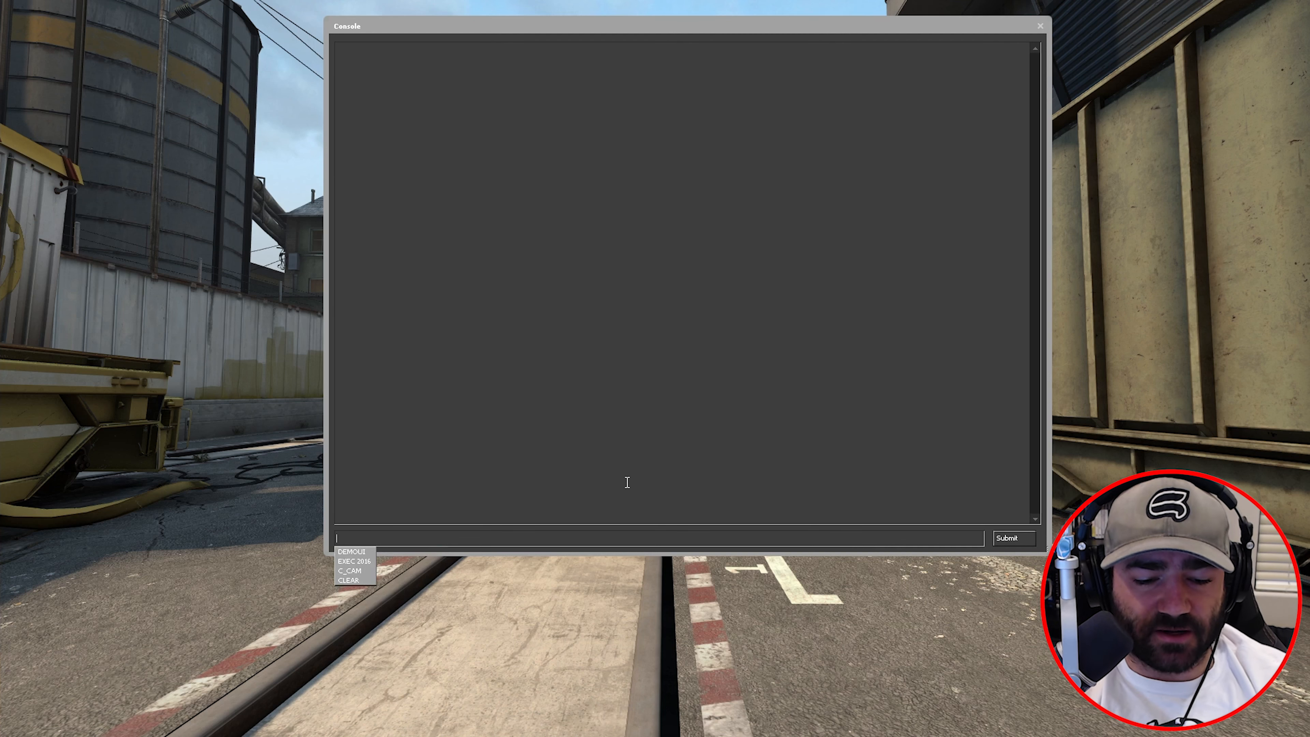
- Add a depth stream named dof and preview it as a greyscale depth image
{"action": "type", "text": "mi"}
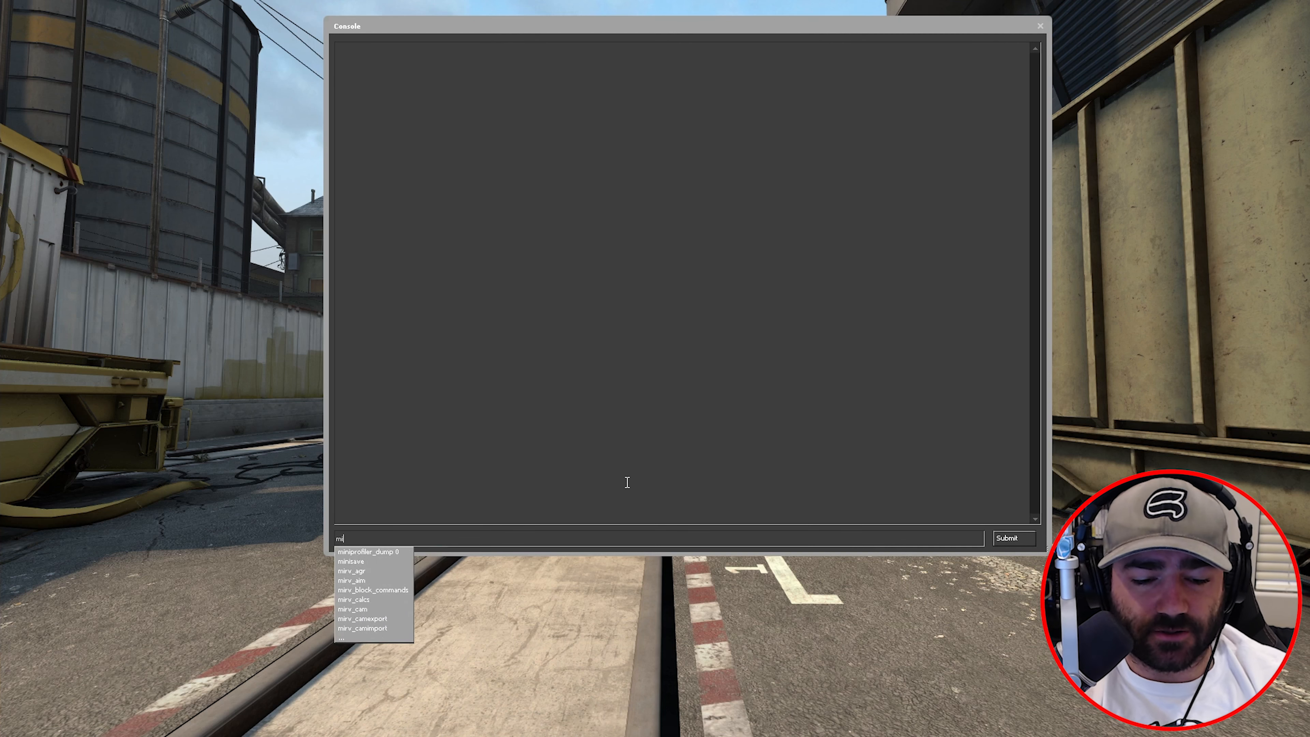
{"action": "type", "text": "rv_stre"}
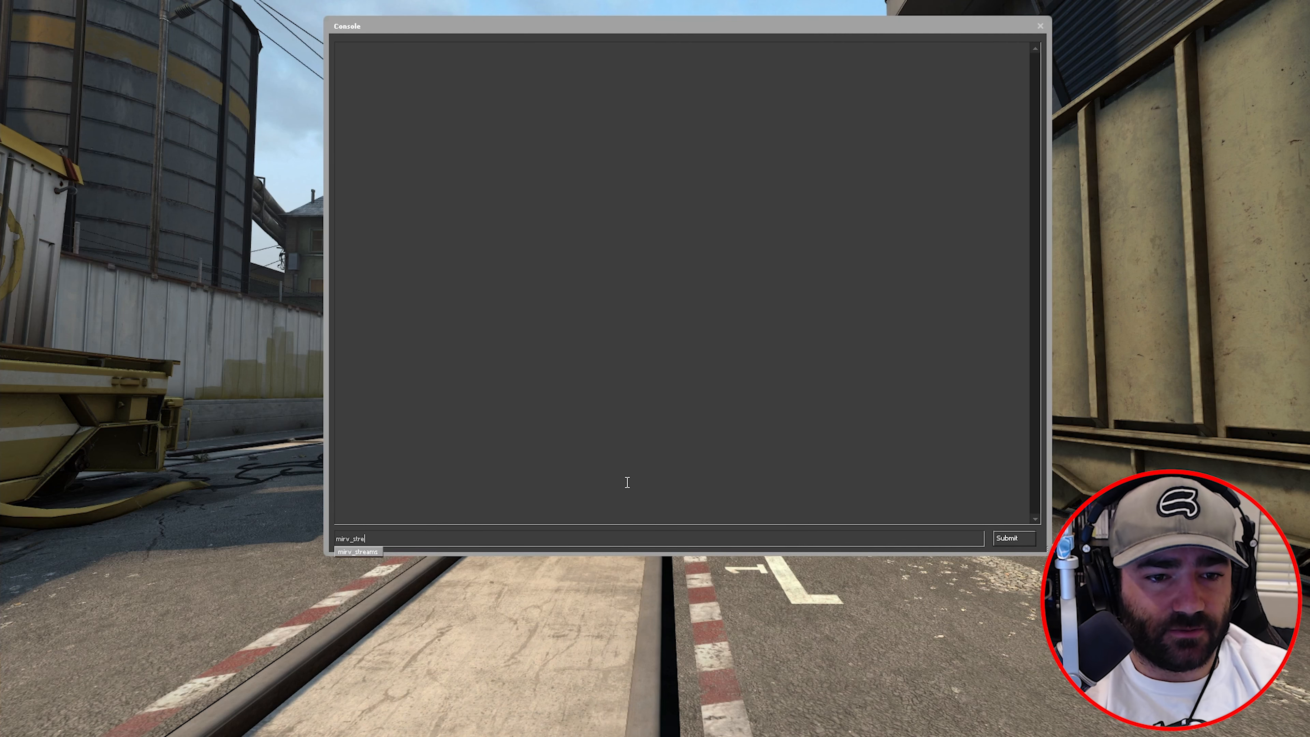
{"action": "type", "text": "ams add depth "}
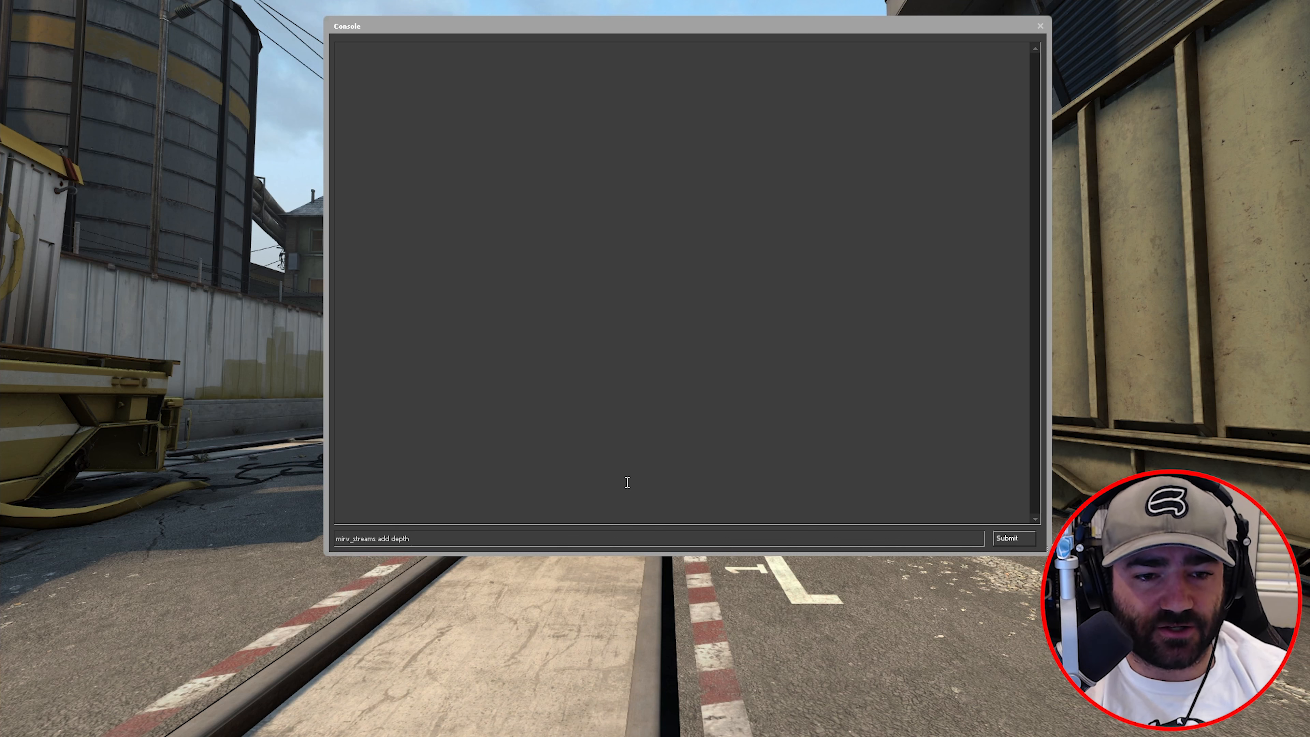
{"action": "type", "text": "dof"}
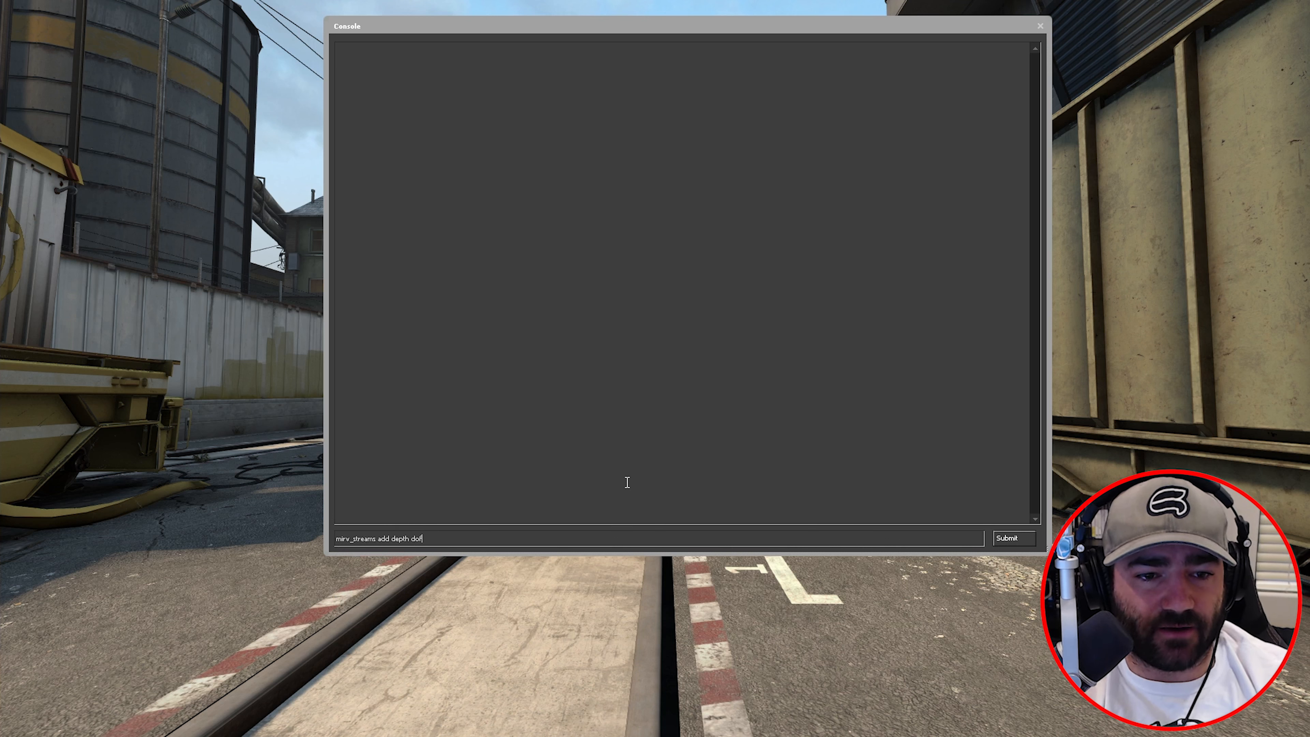
{"action": "key", "text": "Return"}
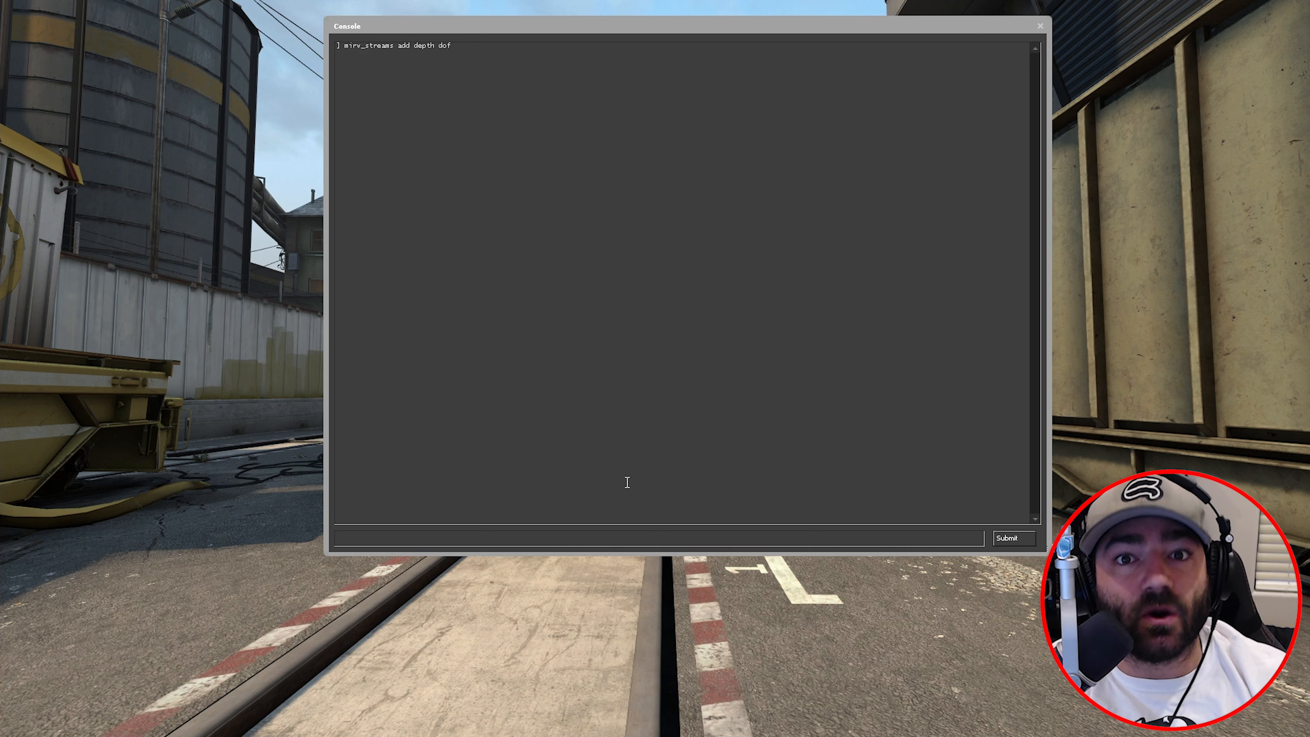
{"action": "type", "text": "mirv_"}
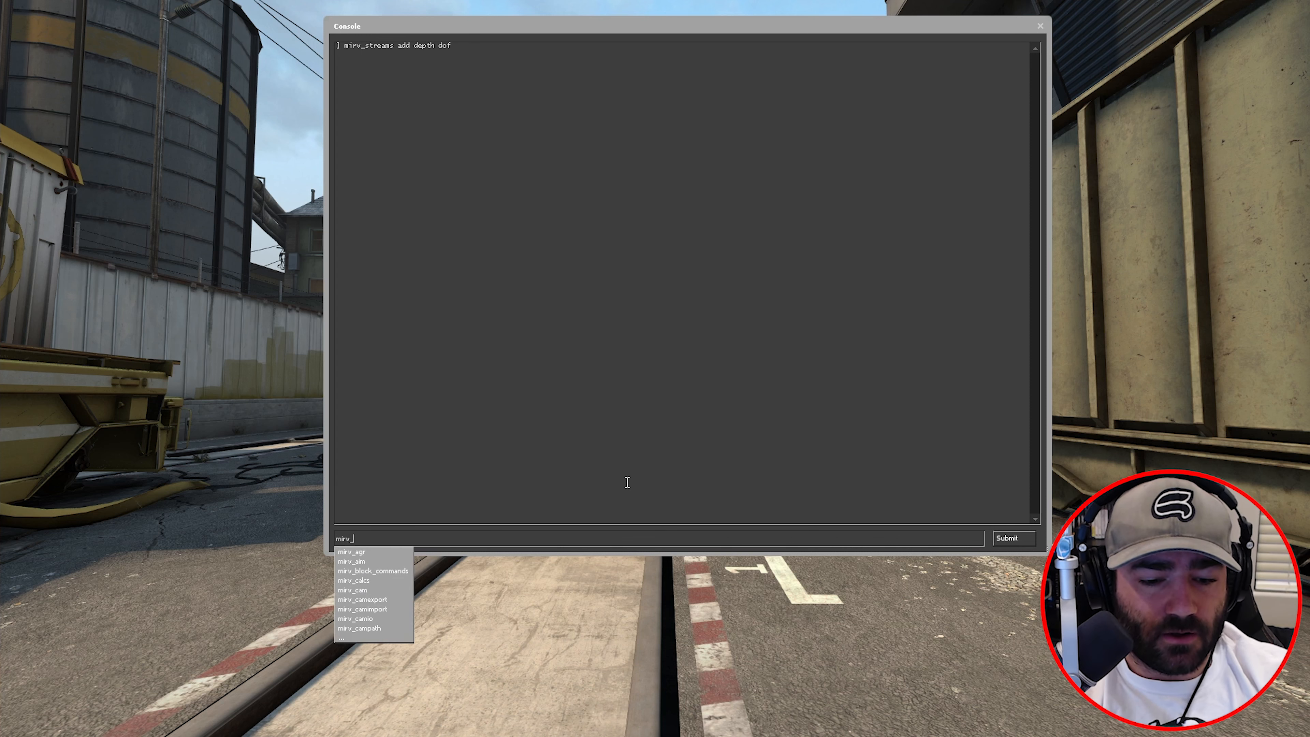
{"action": "type", "text": "streams pr"}
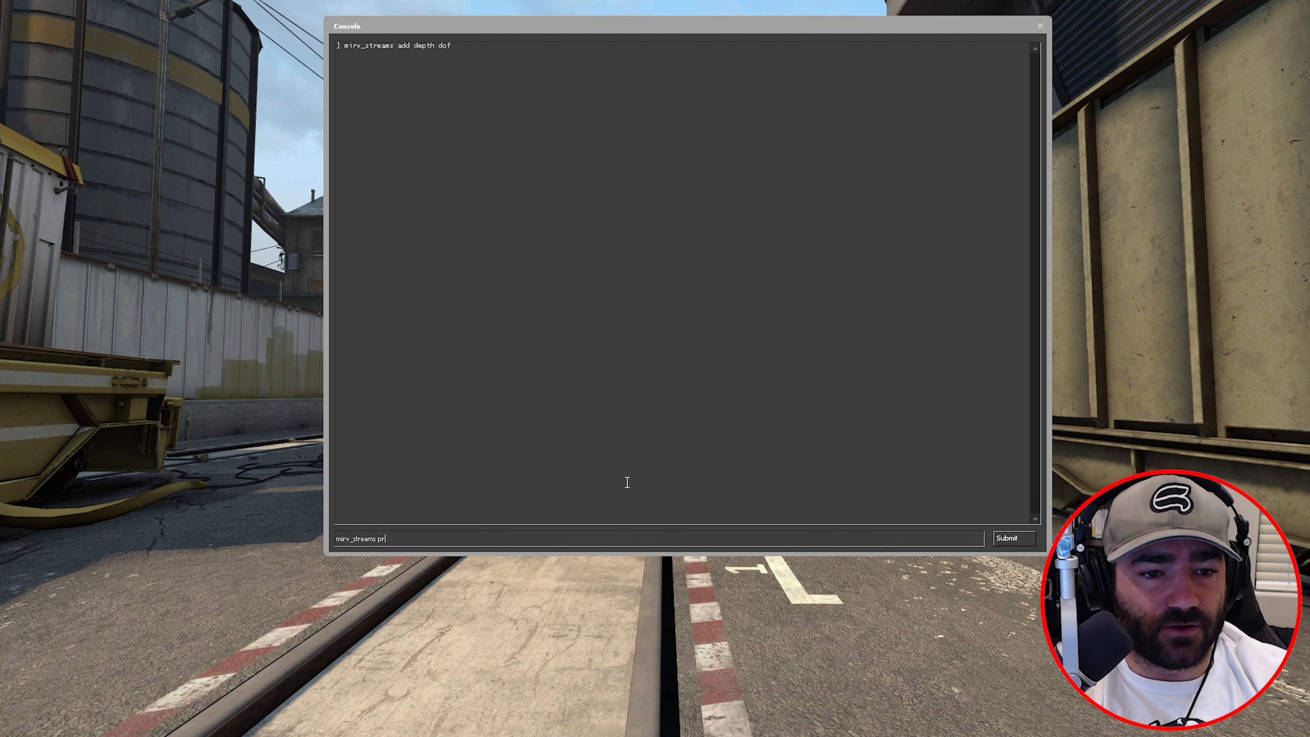
{"action": "type", "text": "teiew"}
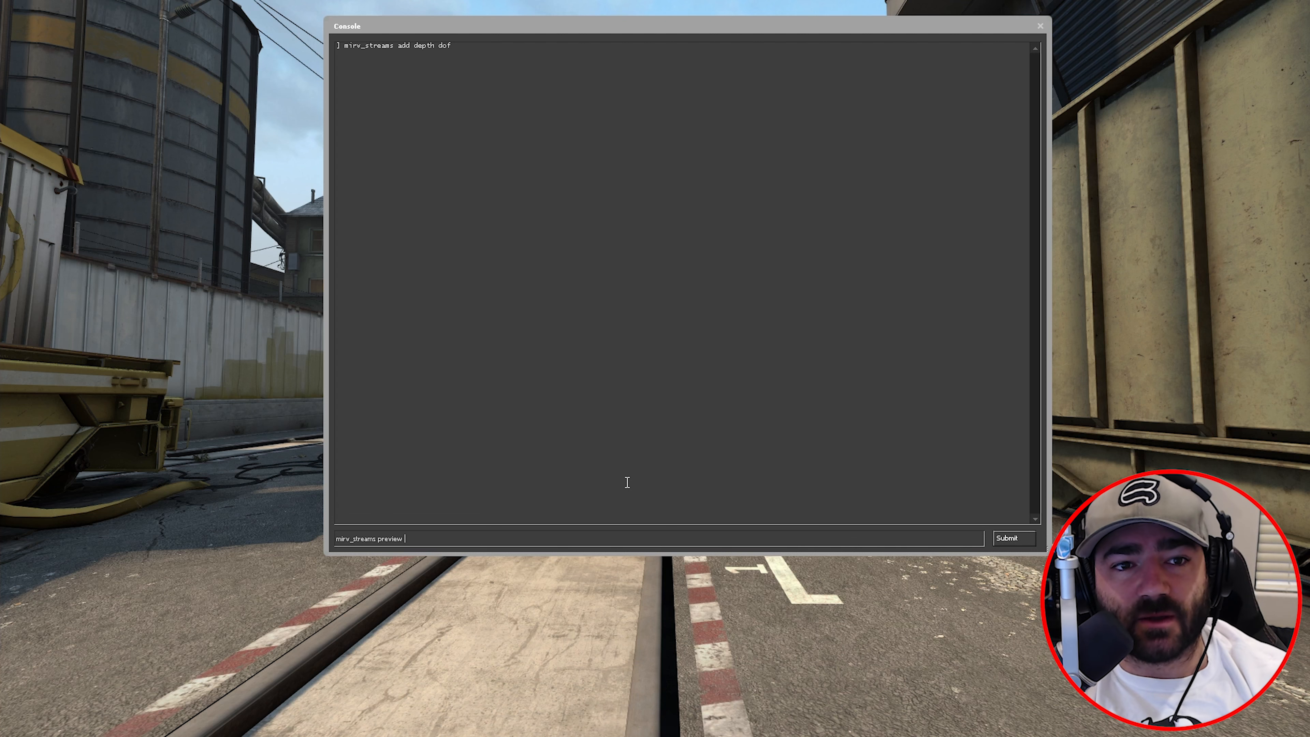
{"action": "type", "text": "dof"}
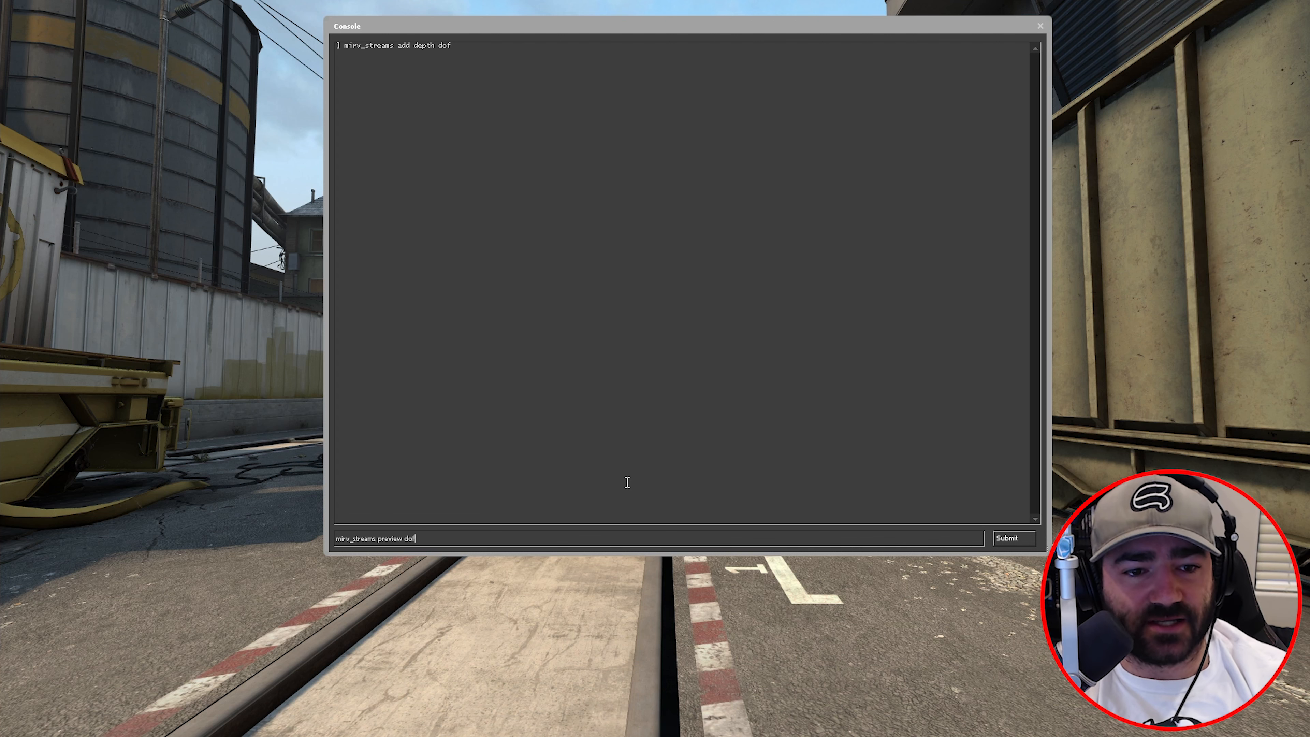
{"action": "key", "text": "Return"}
- Reposition the console over the depth preview so its input line is visible
{"action": "key", "text": "grave"}
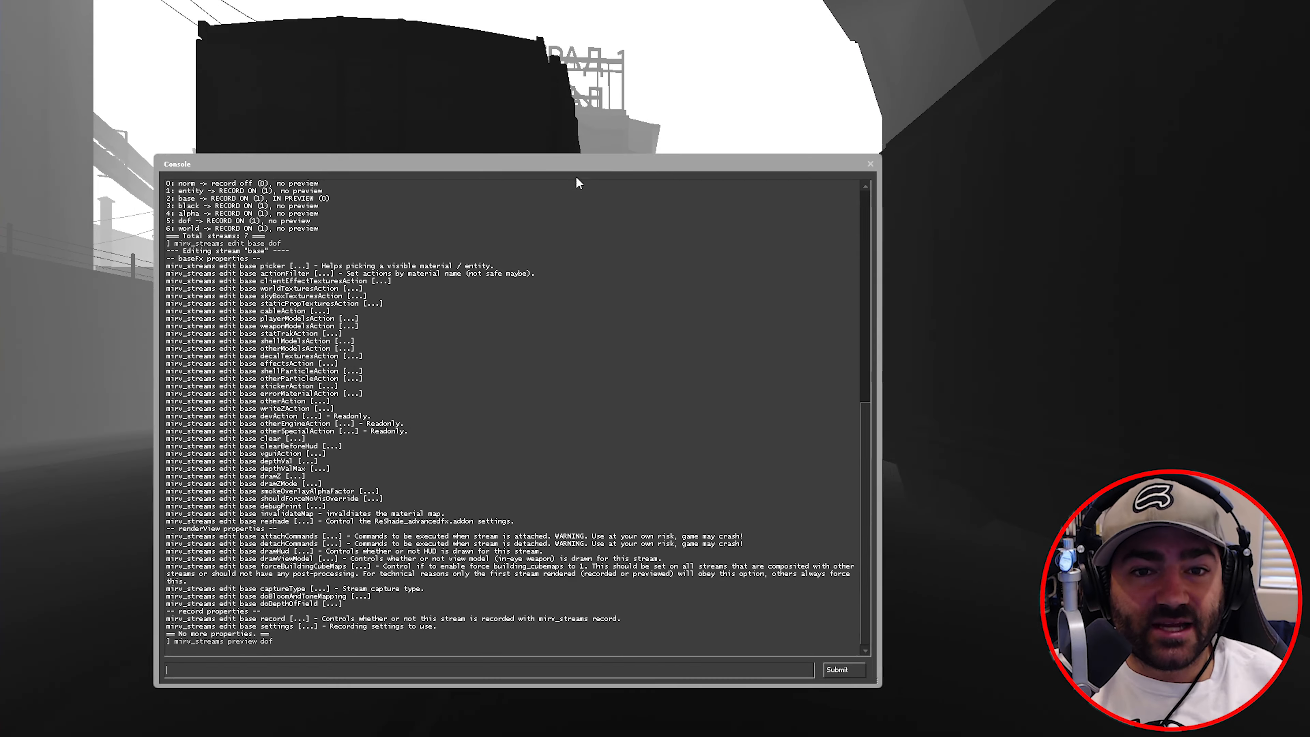
{"action": "left_click_drag", "start_coordinate": [523, 164], "coordinate": [577, 234]}
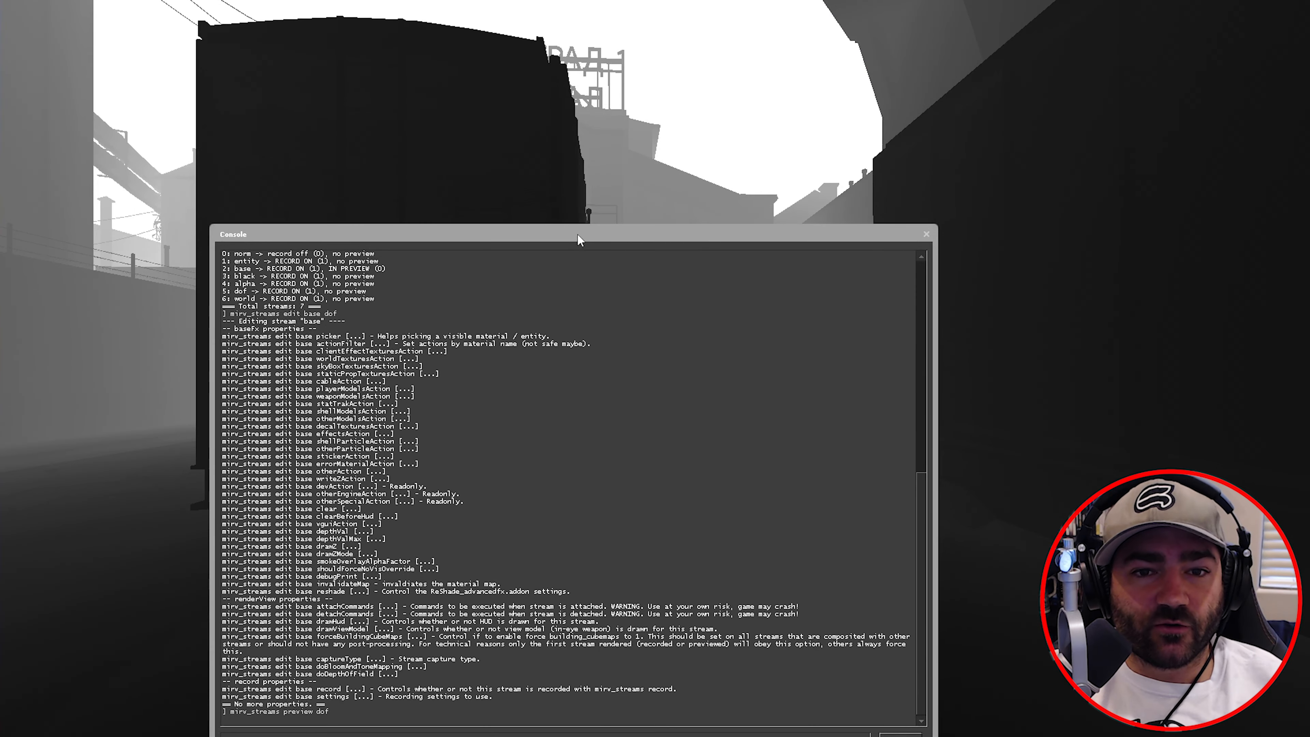
{"action": "left_click_drag", "start_coordinate": [718, 227], "coordinate": [762, 90]}
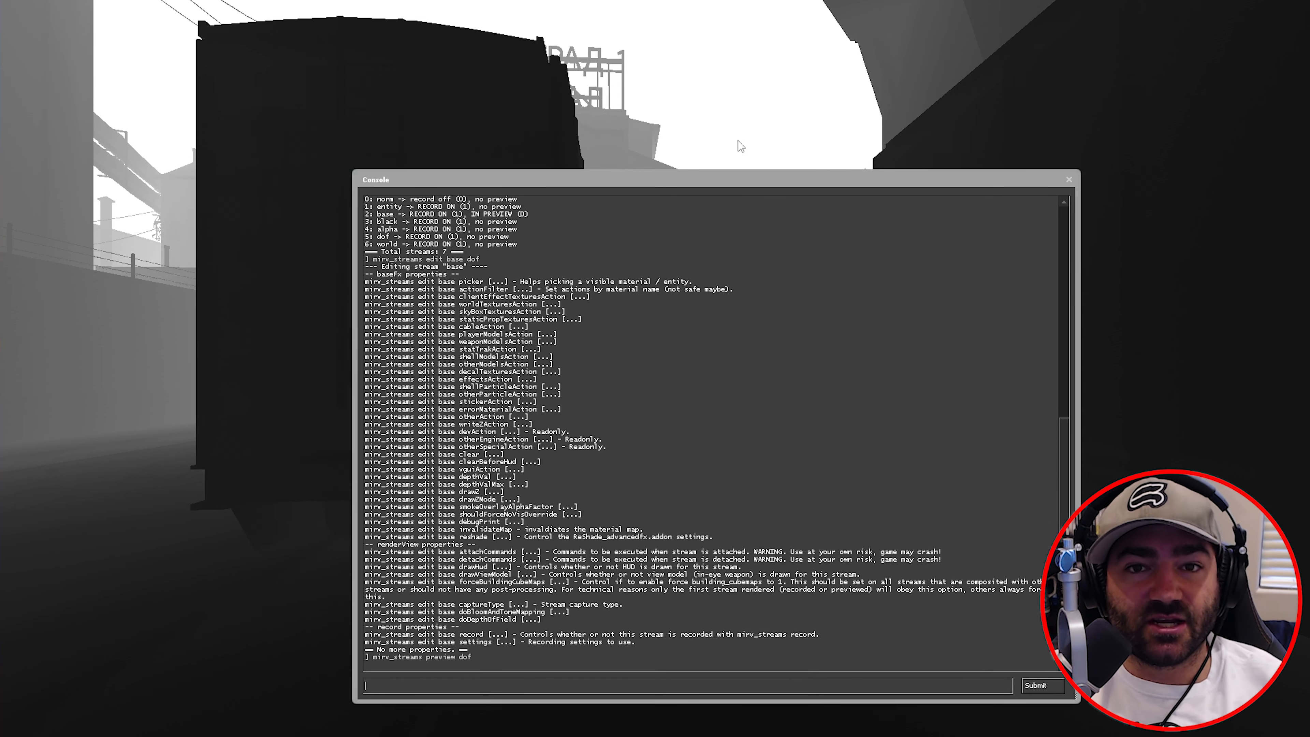
{"action": "left_click_drag", "start_coordinate": [759, 185], "coordinate": [872, 132]}
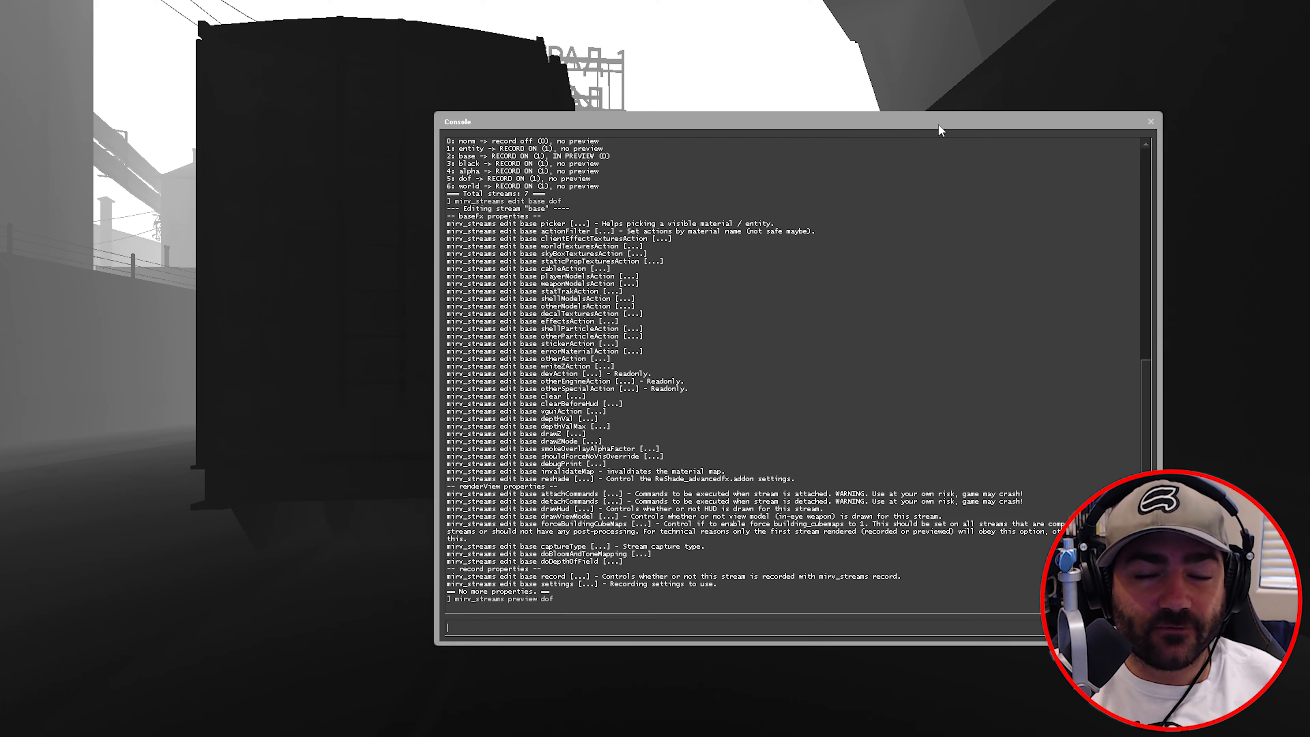
{"action": "left_click_drag", "start_coordinate": [939, 125], "coordinate": [930, 132]}
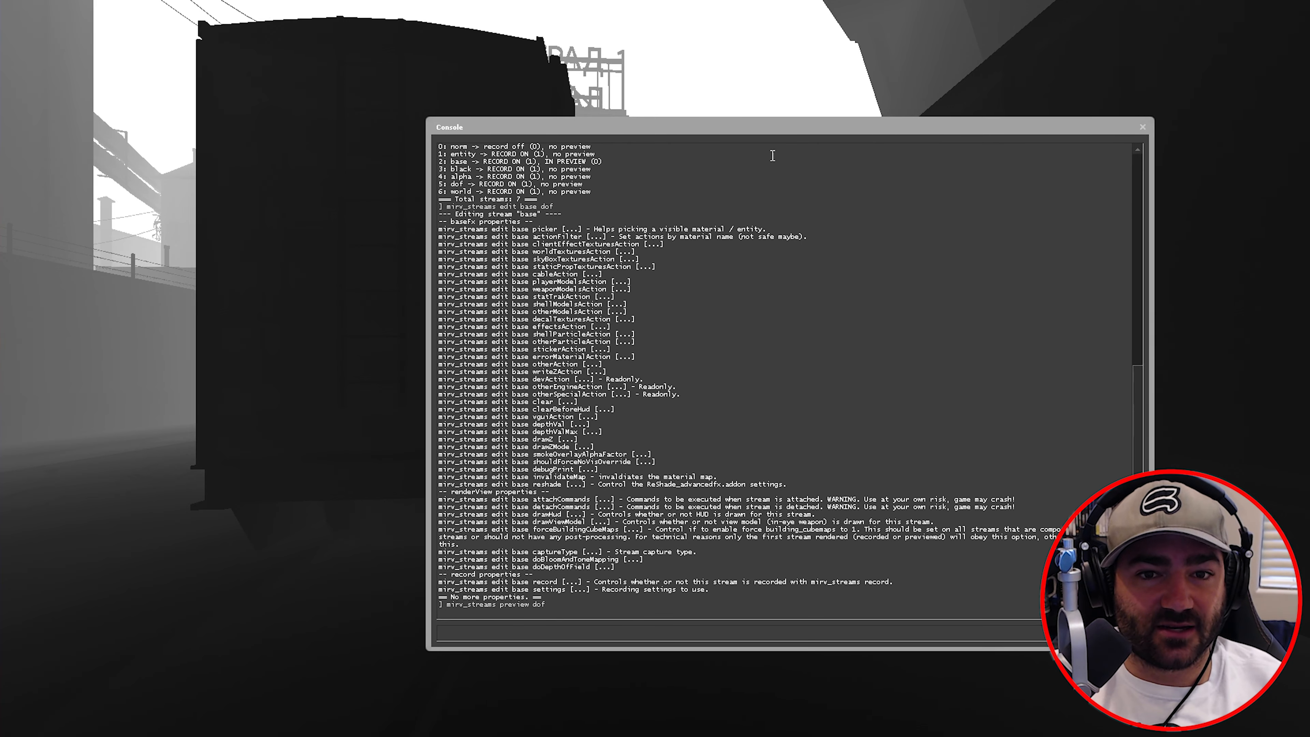
{"action": "left_click_drag", "start_coordinate": [788, 126], "coordinate": [787, 114]}
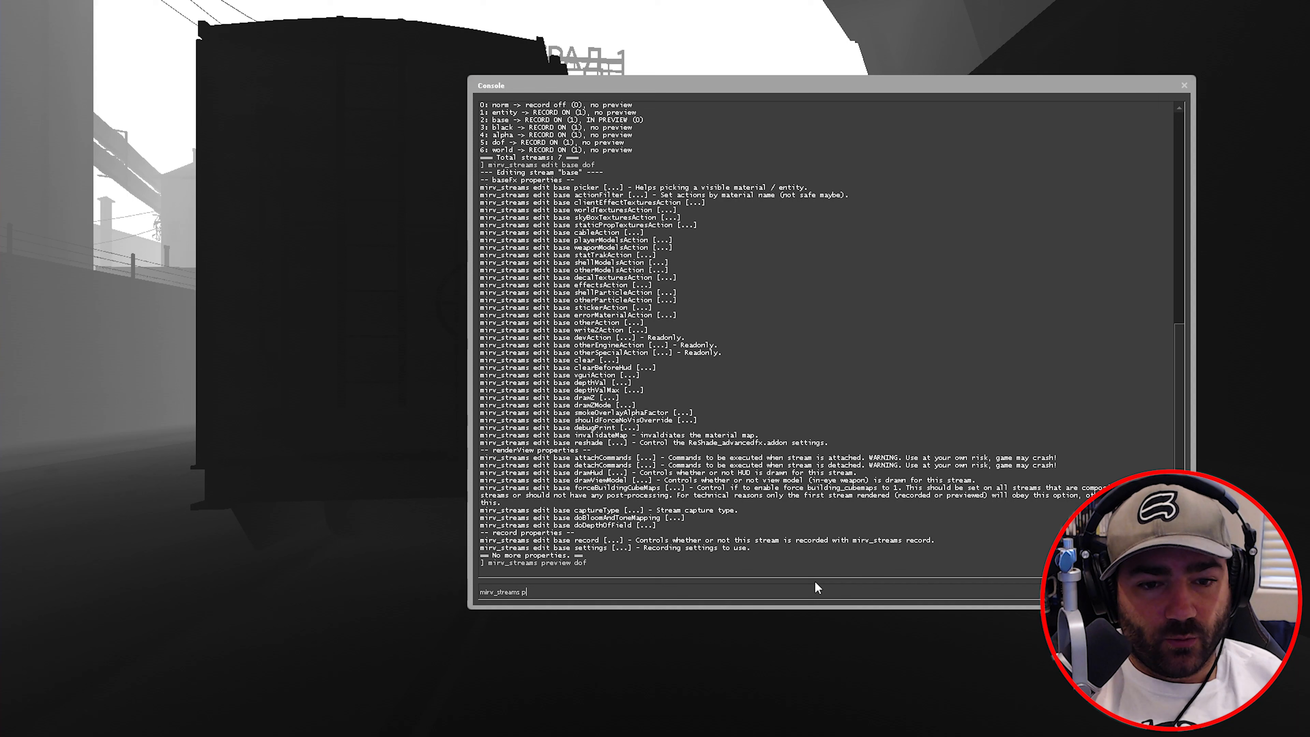
- List the editable stream properties and highlight depthValMax and depthVal
{"action": "type", "text": "edit dof"}
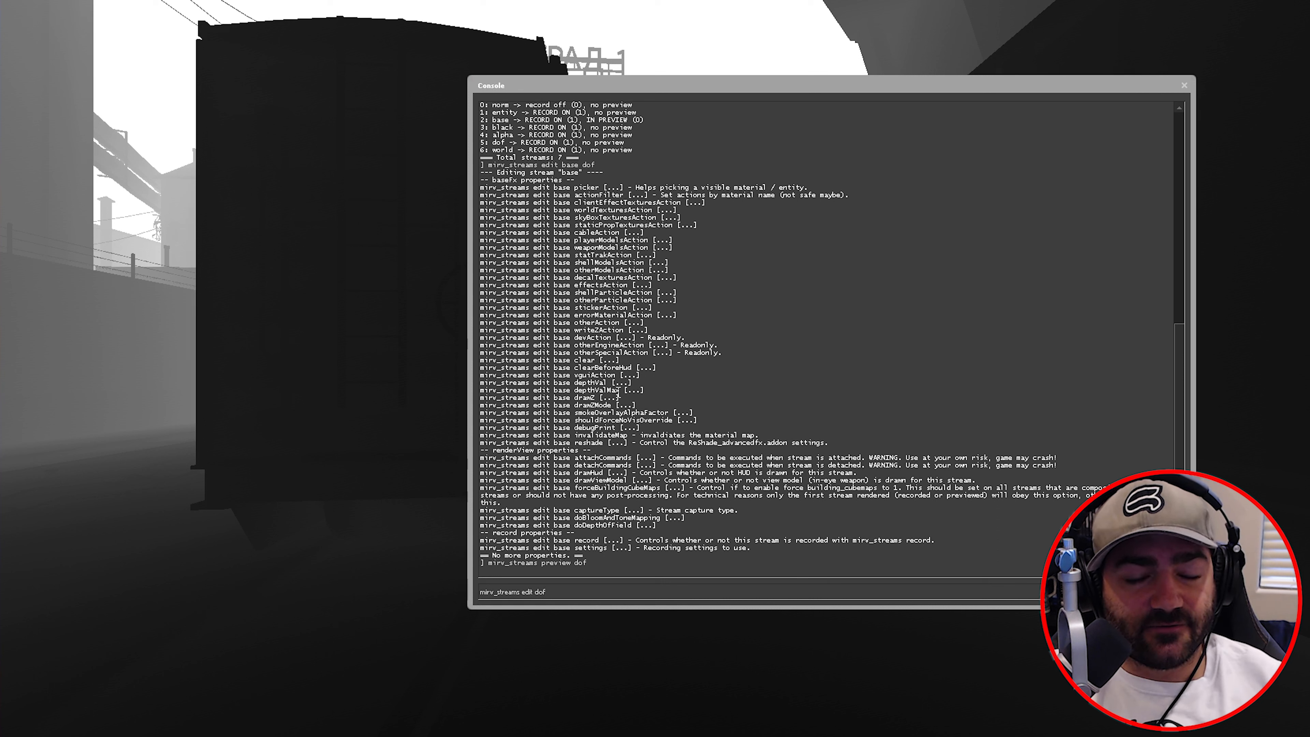
{"action": "left_click_drag", "start_coordinate": [620, 391], "coordinate": [585, 393]}
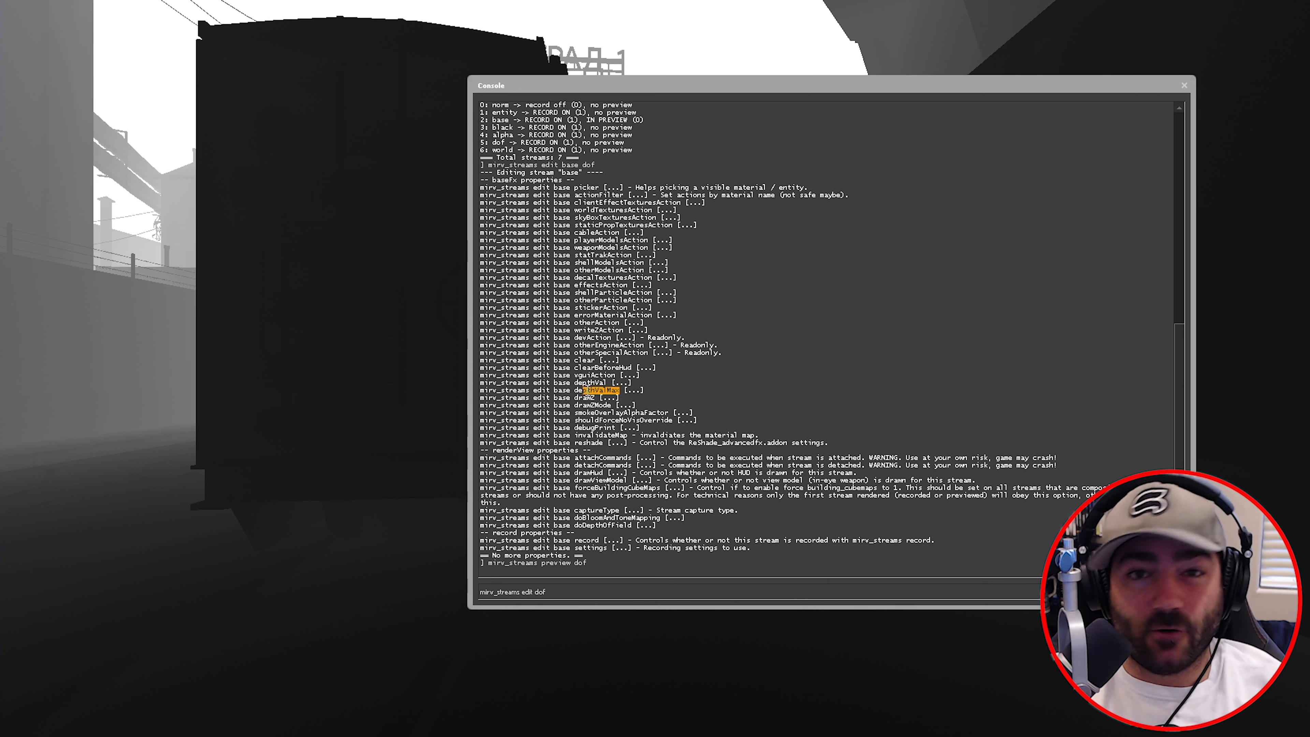
{"action": "left_click_drag", "start_coordinate": [603, 383], "coordinate": [600, 383]}
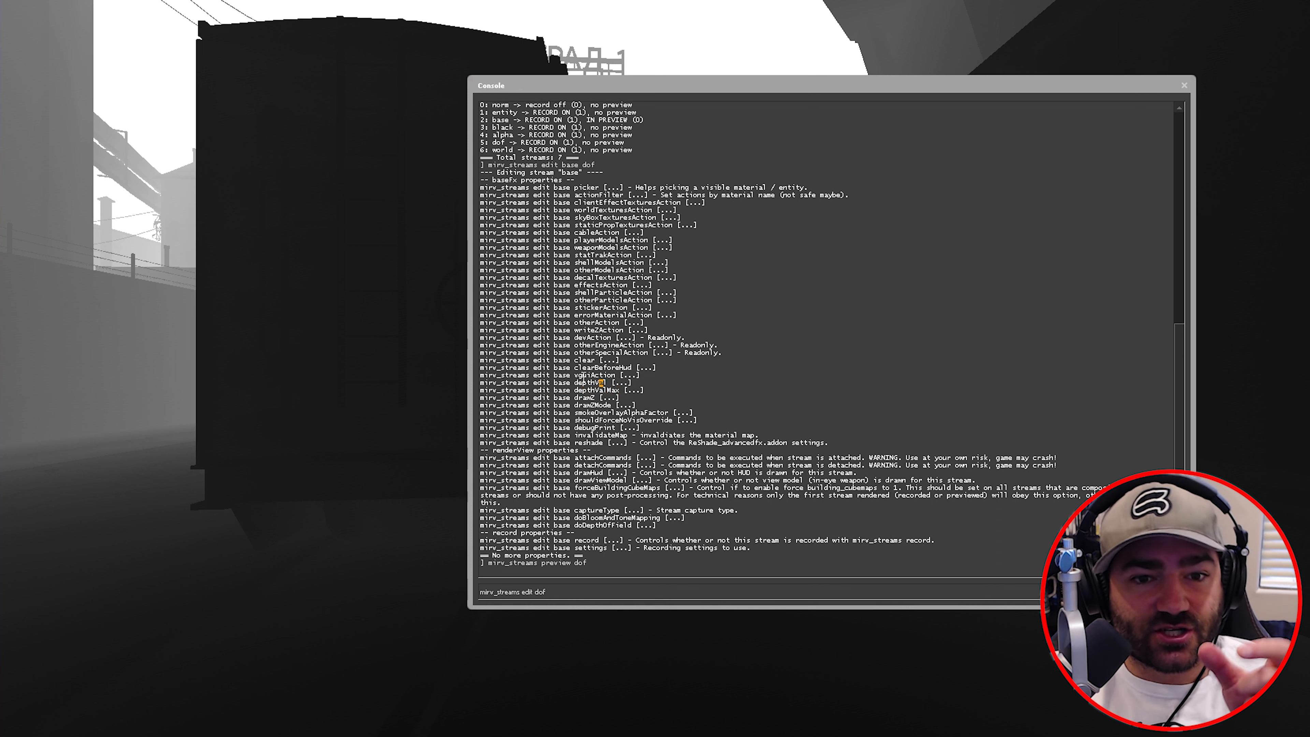
{"action": "left_click", "coordinate": [610, 382]}
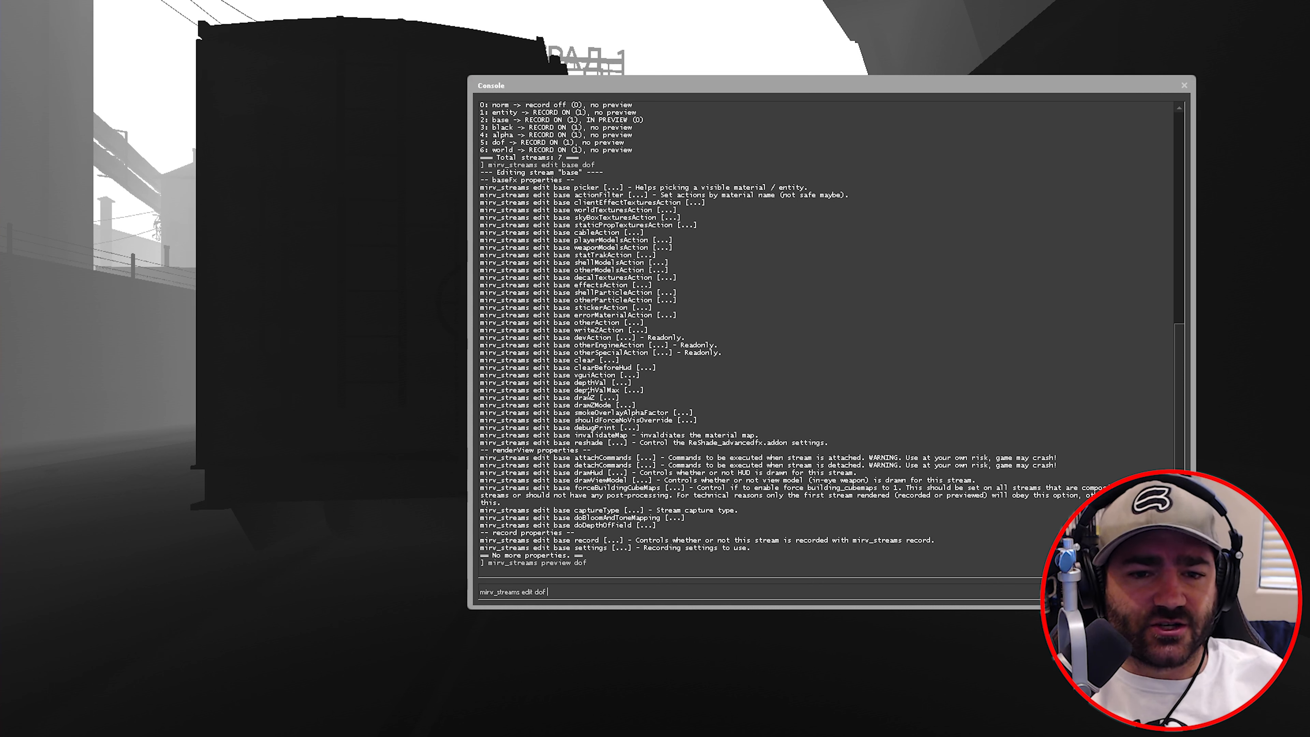
- Set the dof stream's depthValMax to 200 and depthVal to 190
{"action": "type", "text": "dept"}
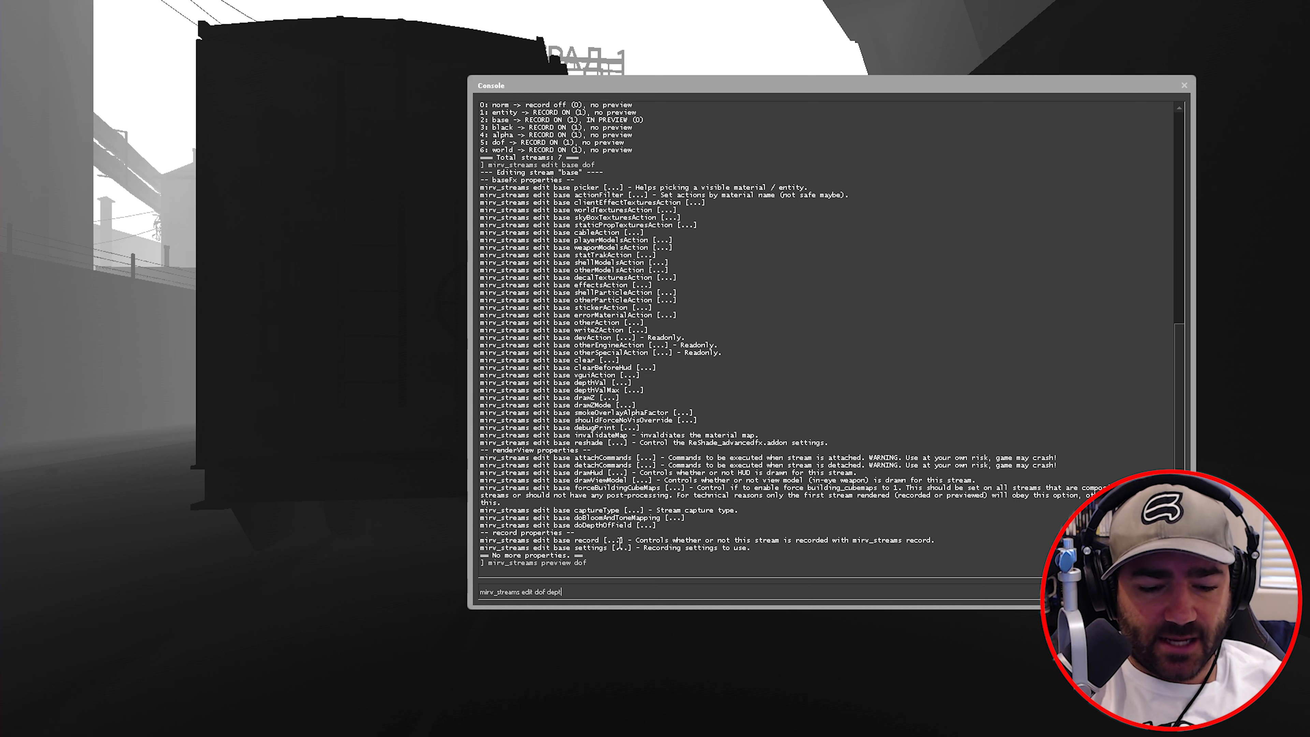
{"action": "type", "text": "hvalmax"}
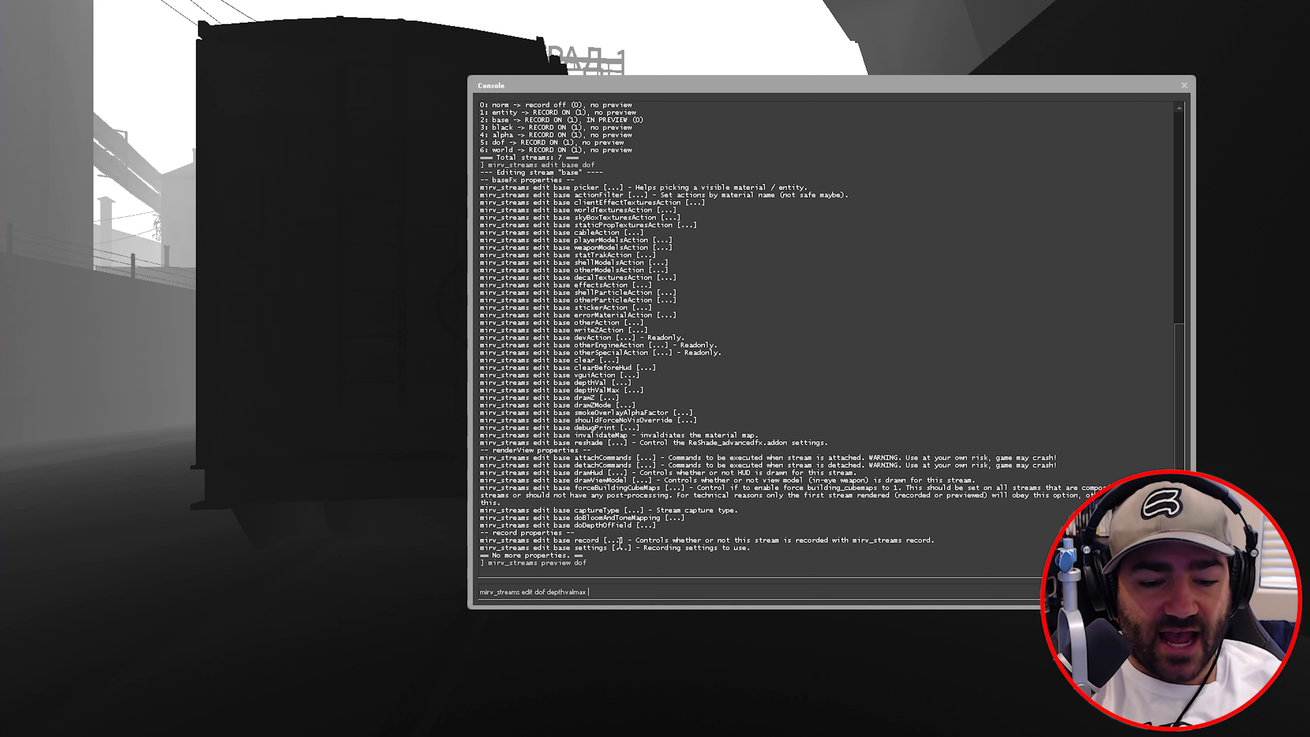
{"action": "type", "text": " 200"}
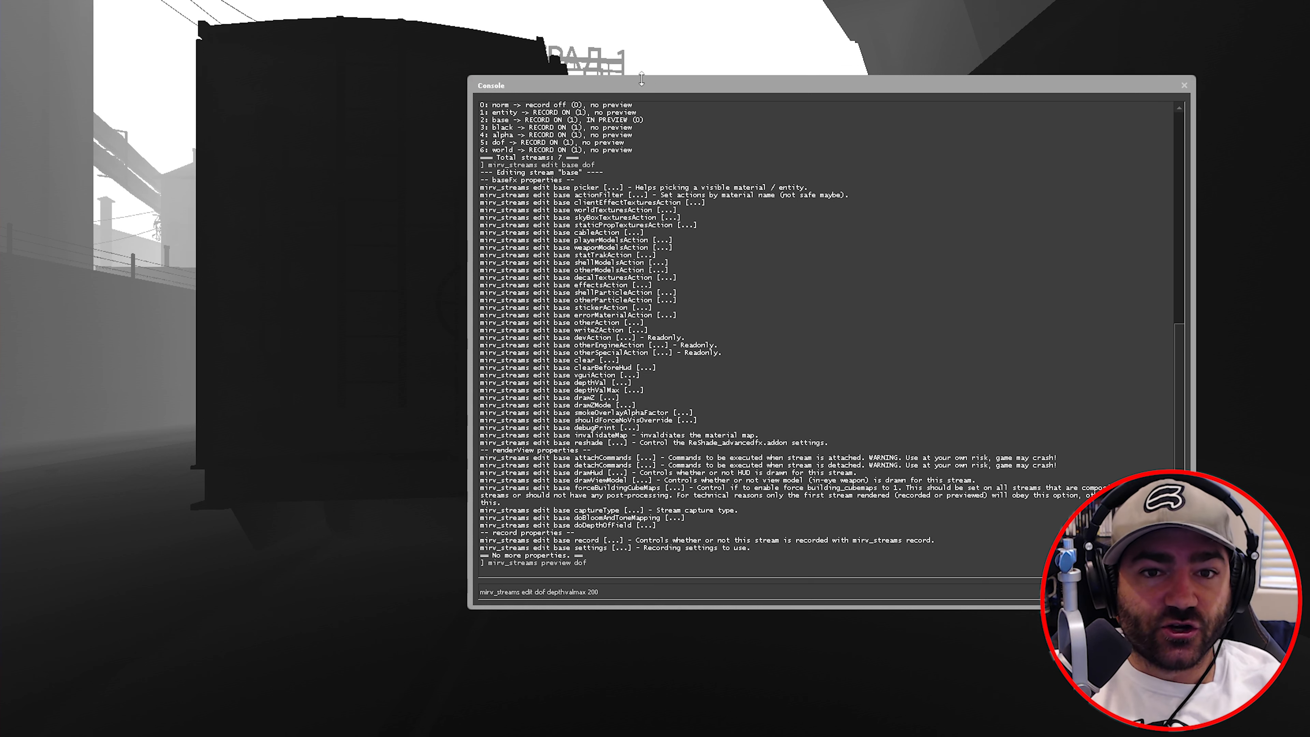
{"action": "left_click_drag", "start_coordinate": [706, 86], "coordinate": [1047, 92]}
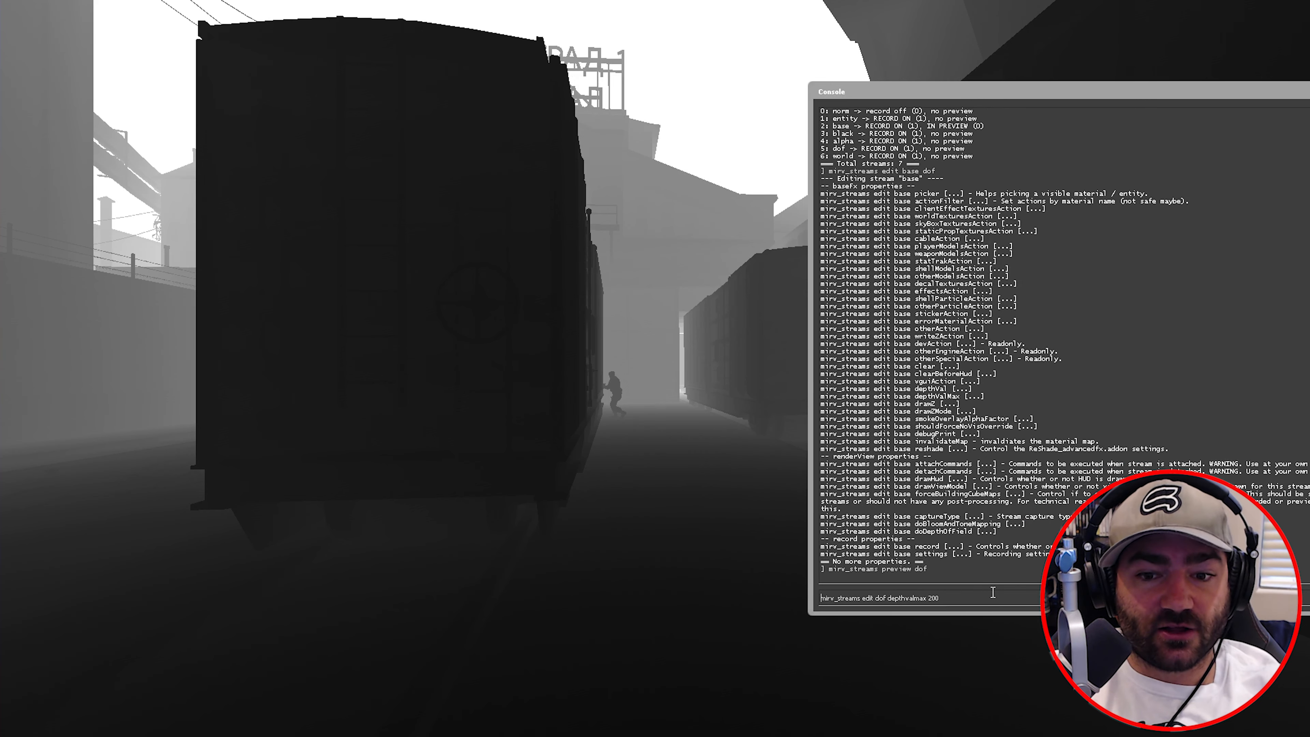
{"action": "key", "text": "Return"}
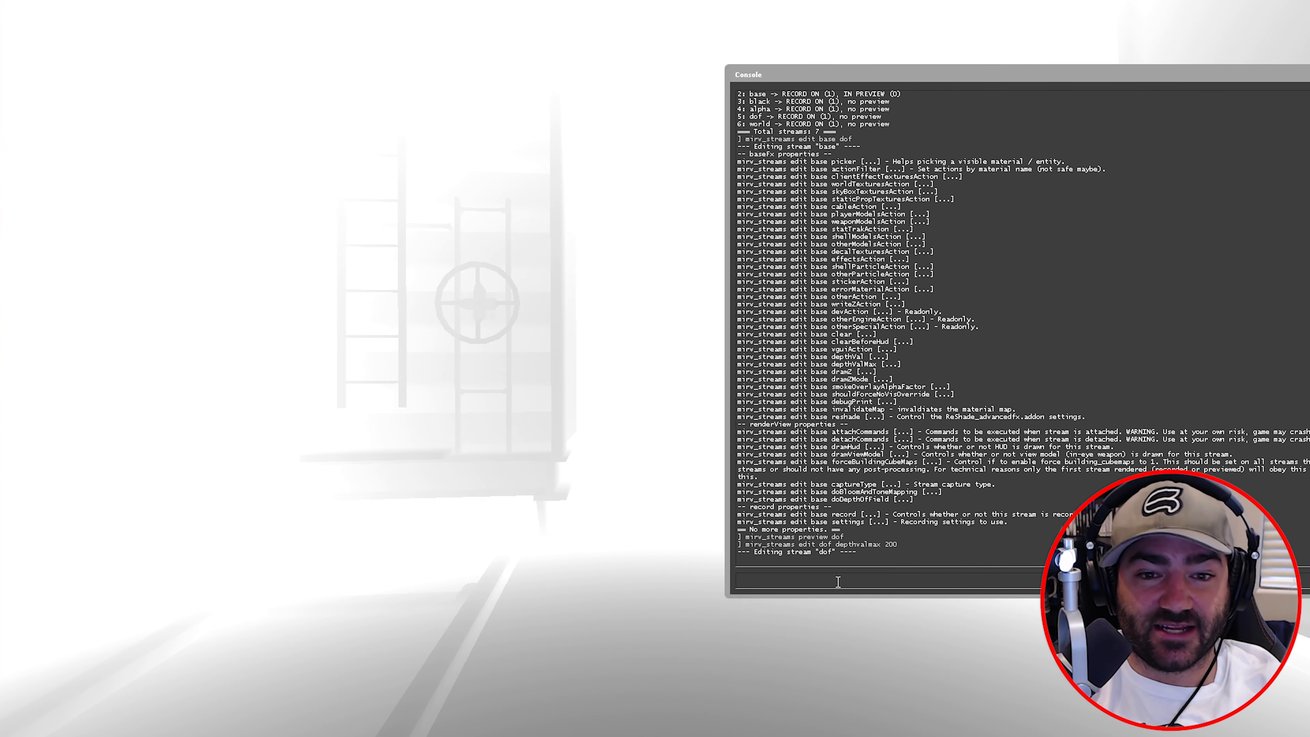
{"action": "type", "text": "mirv_streams edit dof depthval 1"}
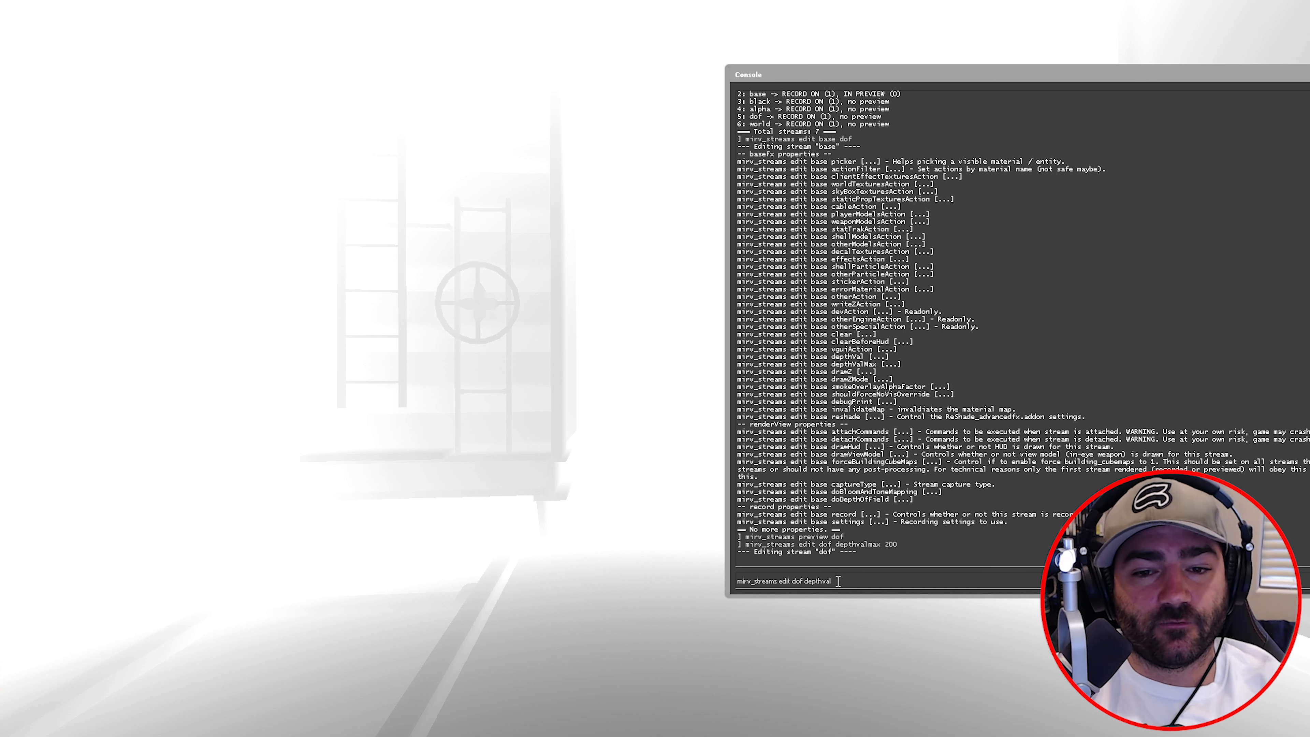
{"action": "key", "text": "Return"}
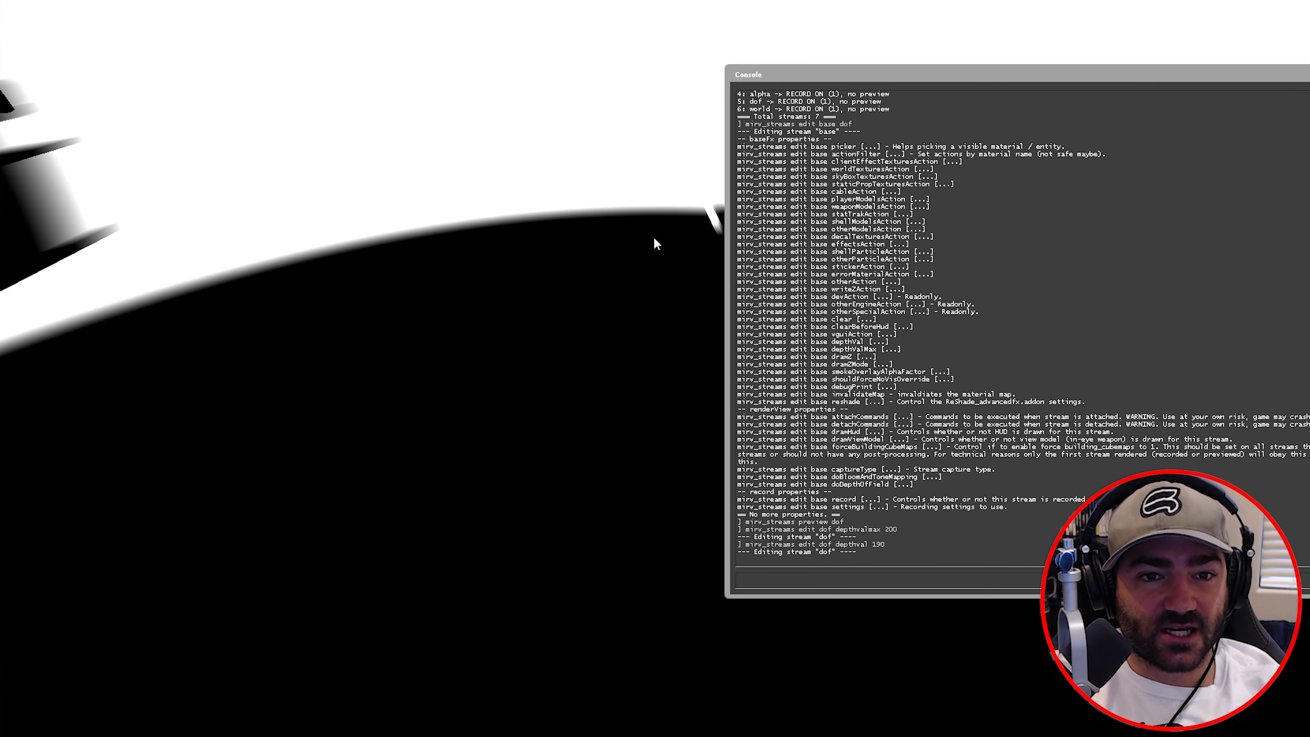
- Lower the dof stream's depthVal to 150, then to 100
{"action": "key", "text": "Up"}
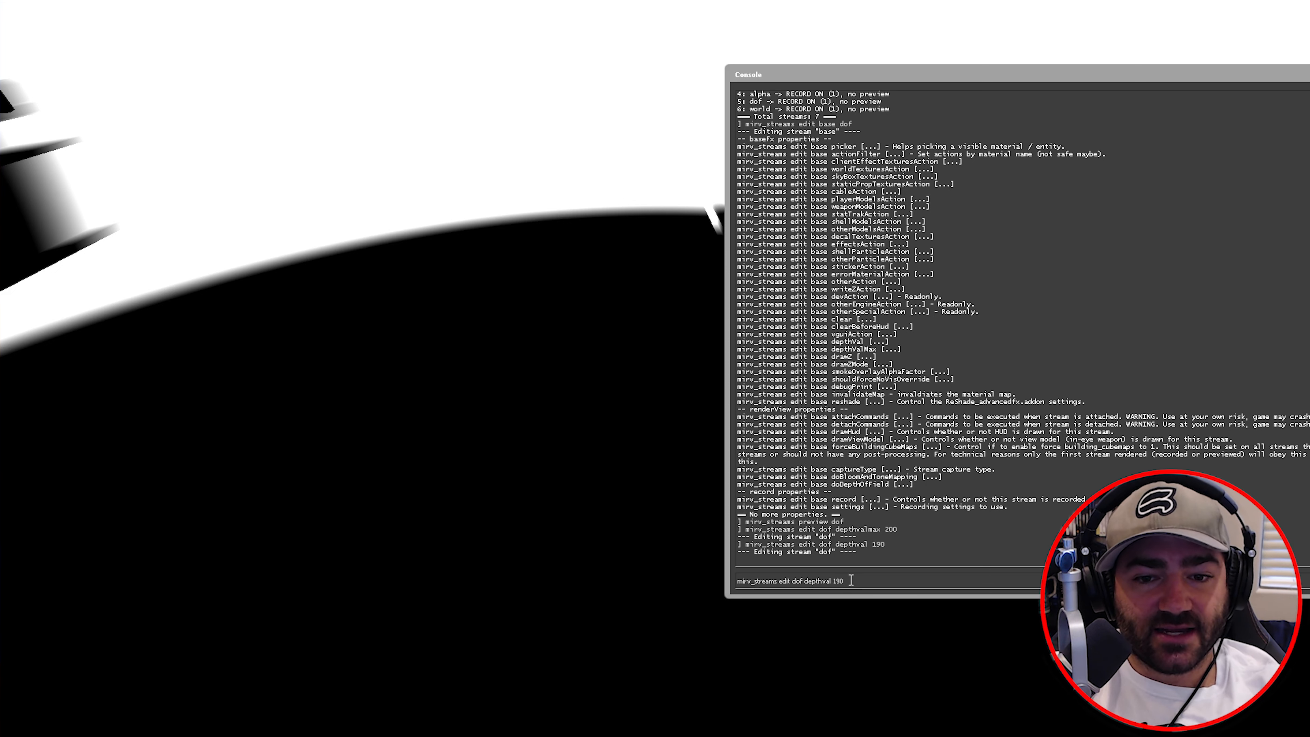
{"action": "key", "text": "BackSpace"}
{"action": "key", "text": "BackSpace"}
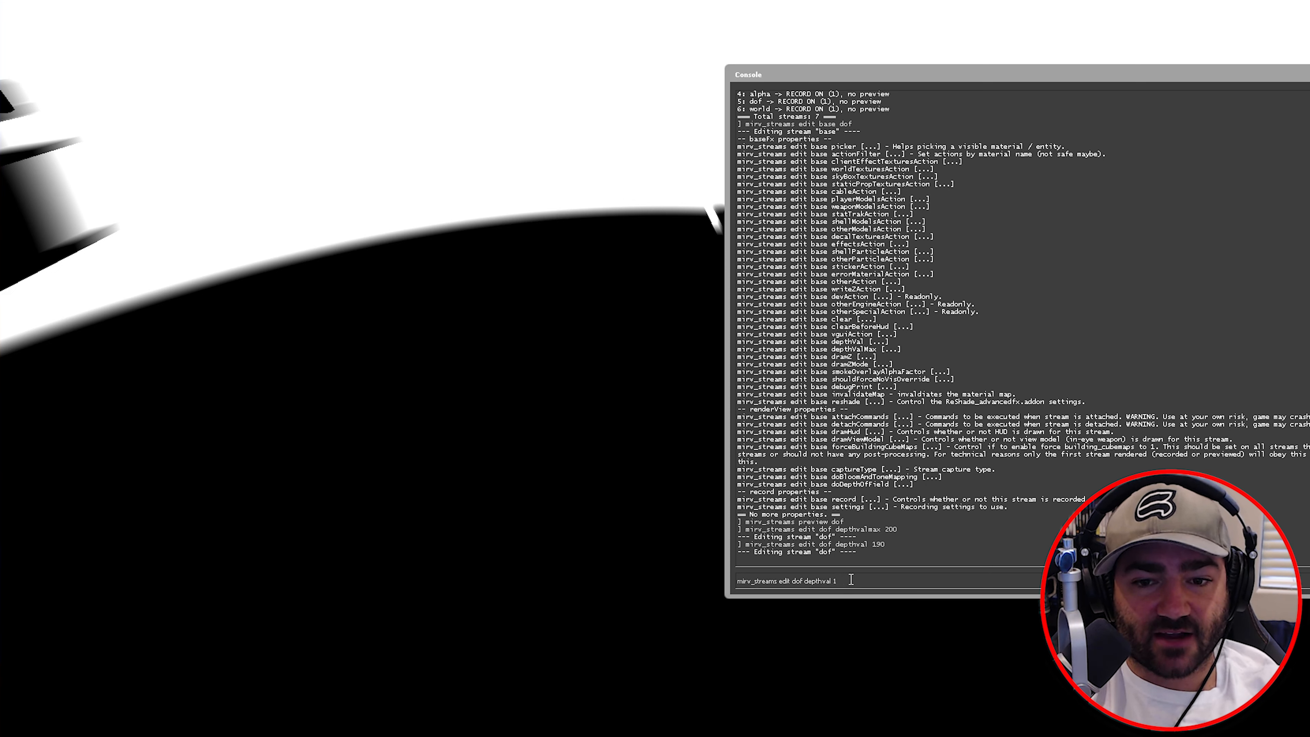
{"action": "type", "text": "50"}
{"action": "key", "text": "Return"}
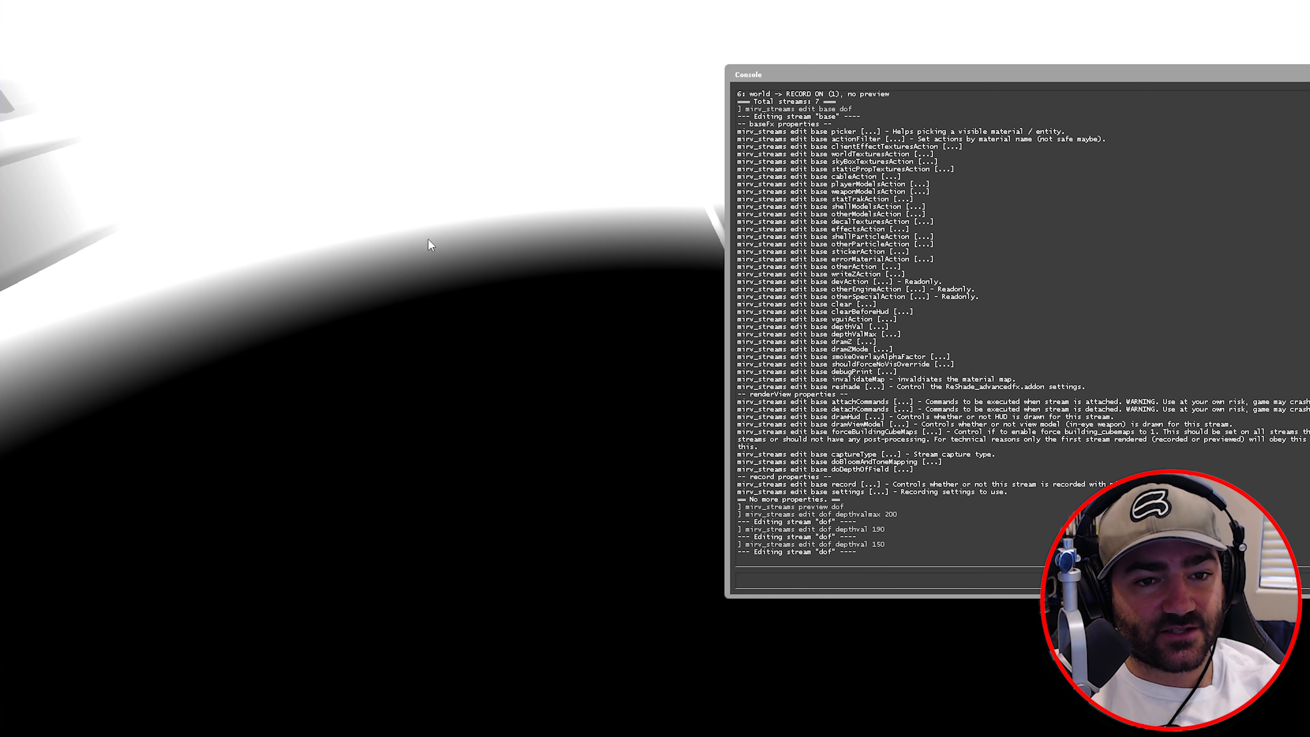
{"action": "key", "text": "Up"}
{"action": "key", "text": "BackSpace"}
{"action": "key", "text": "BackSpace"}
{"action": "type", "text": "00"}
{"action": "key", "text": "Return"}
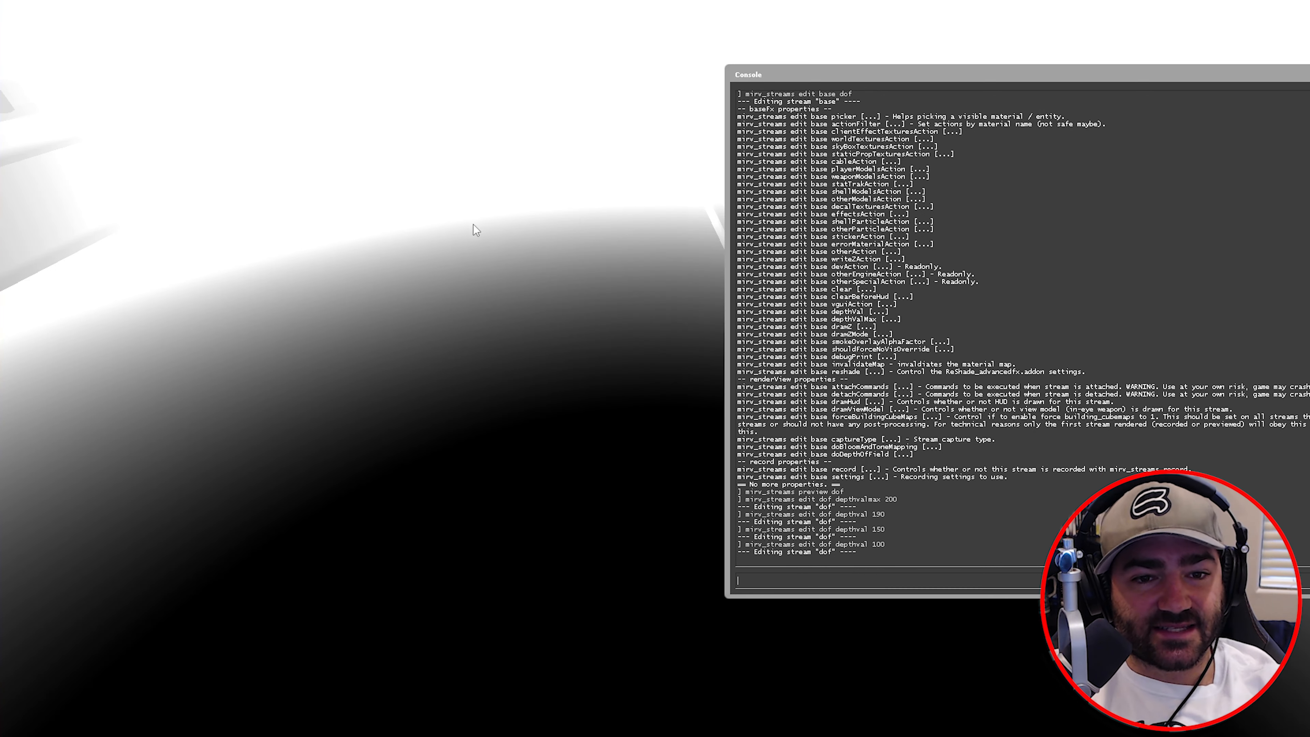
- Apply depthValMax 240 to dof and hide the console to inspect the depth gradient
{"action": "key", "text": "Up"}
{"action": "key", "text": "Up"}
{"action": "key", "text": "Up"}
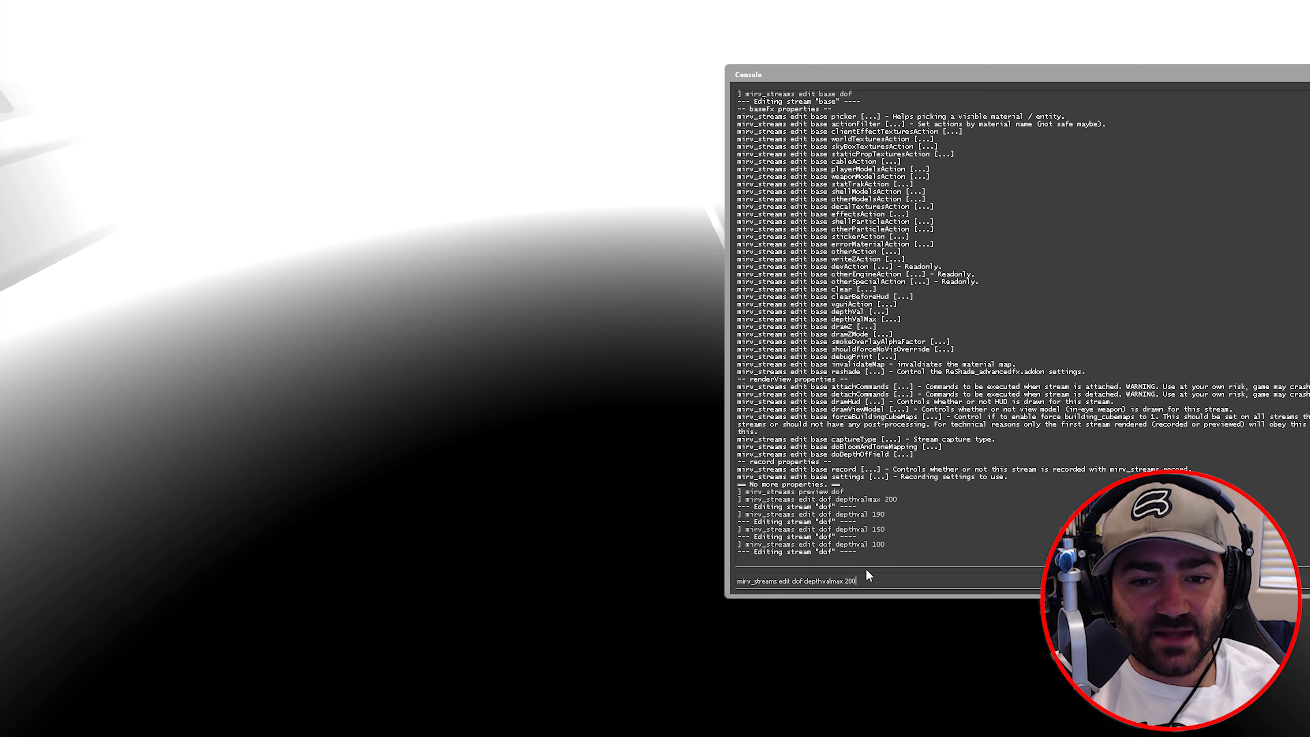
{"action": "key", "text": "Return"}
{"action": "key", "text": "grave"}
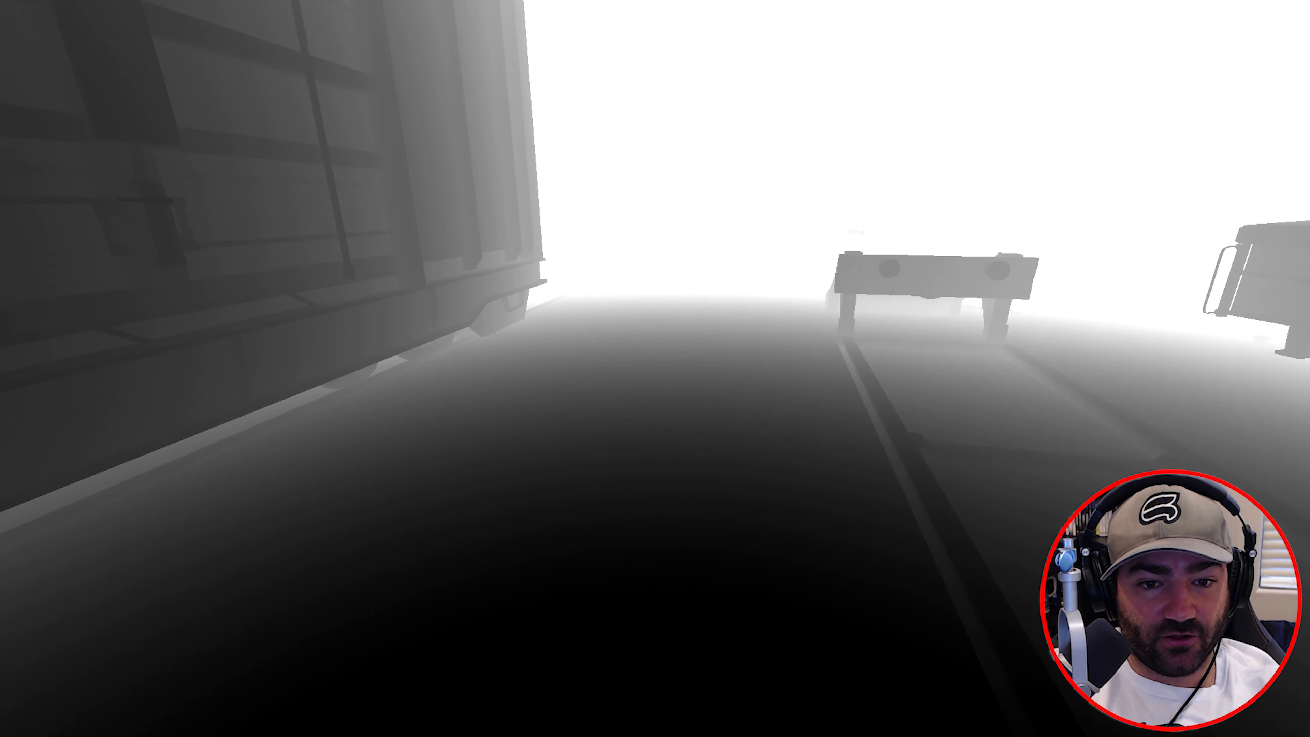
{"action": "key", "text": "grave"}
{"action": "key", "text": "grave"}
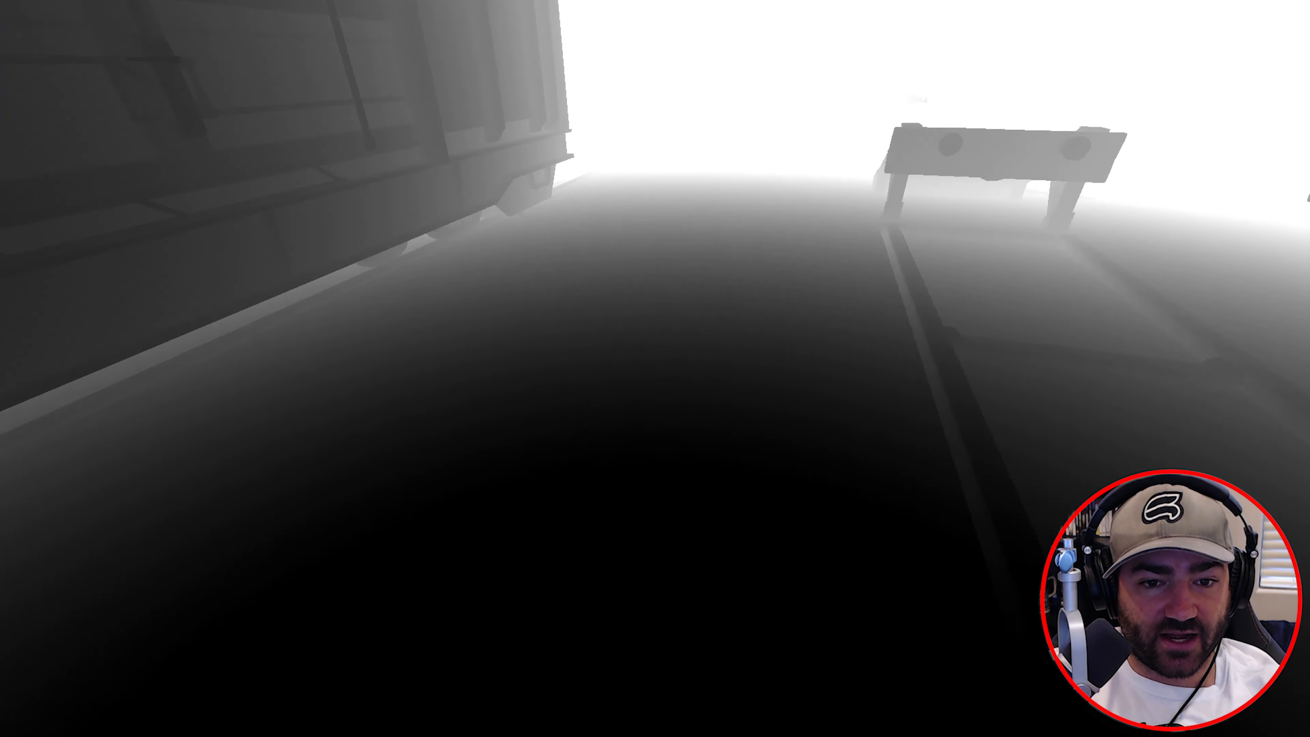
{"action": "key", "text": "grave"}
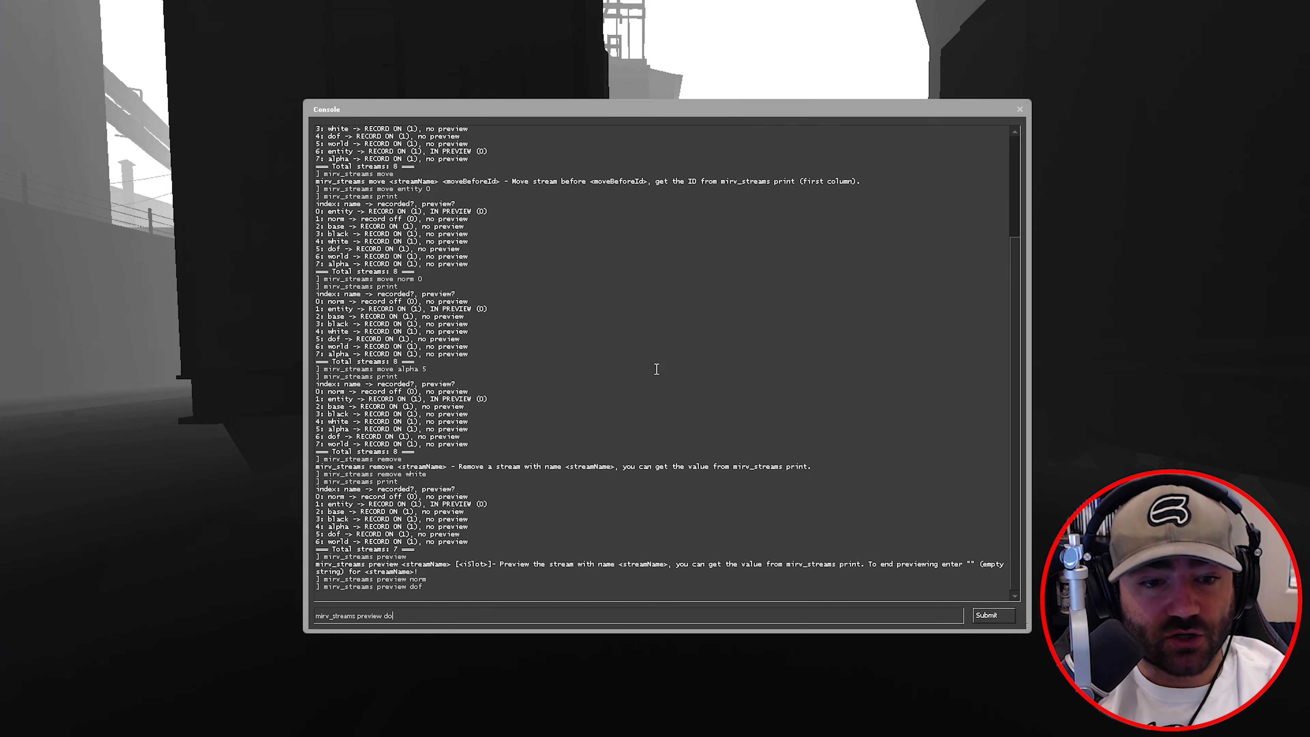
- End the dof depth preview to restore the full-colour view, then start a baseFX stream command
{"action": "key", "text": "BackSpace"}
{"action": "key", "text": "BackSpace"}
{"action": "key", "text": "BackSpace"}
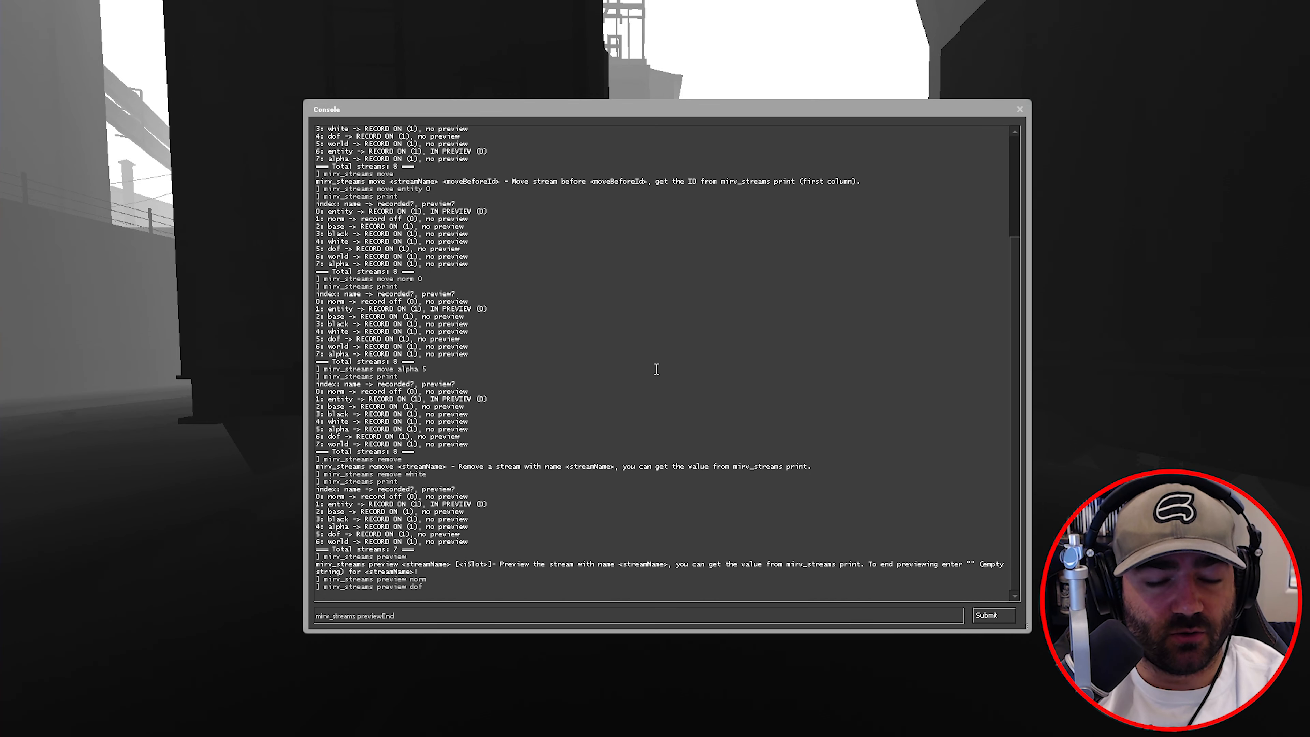
{"action": "key", "text": "Return"}
{"action": "key", "text": "grave"}
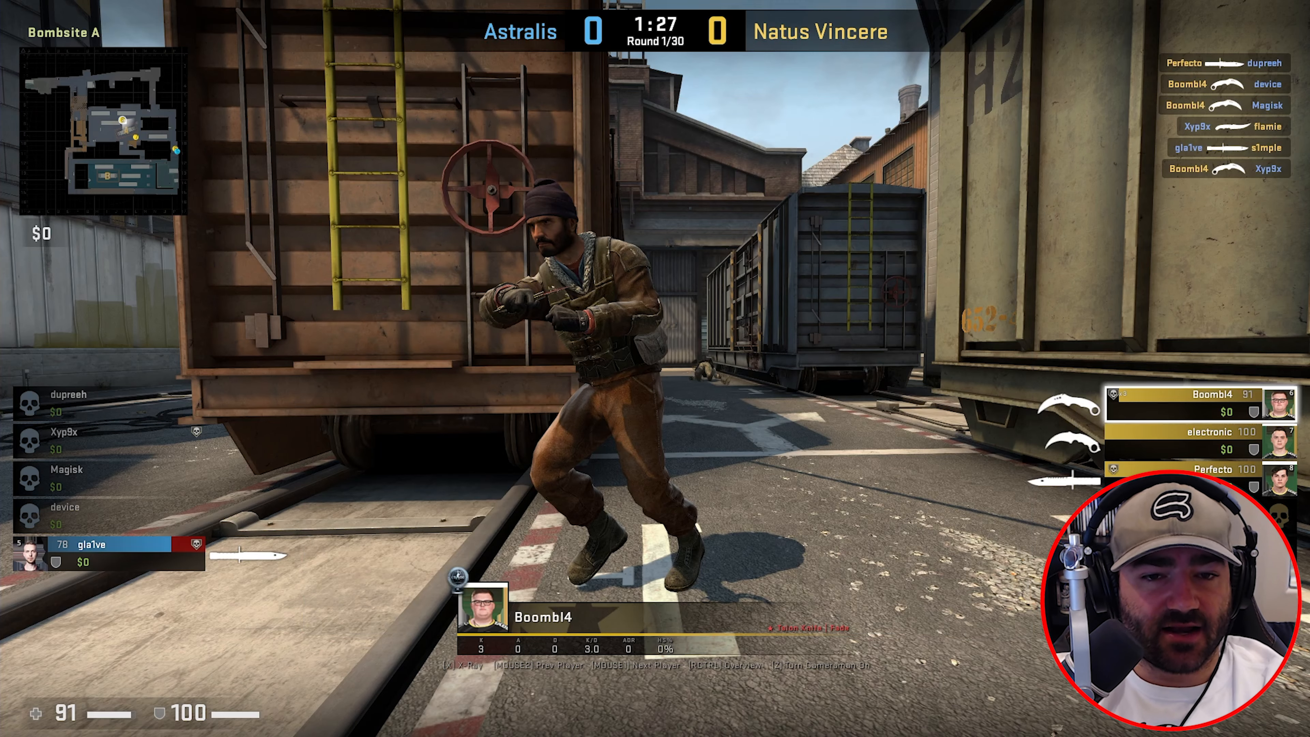
{"action": "key", "text": "grave"}
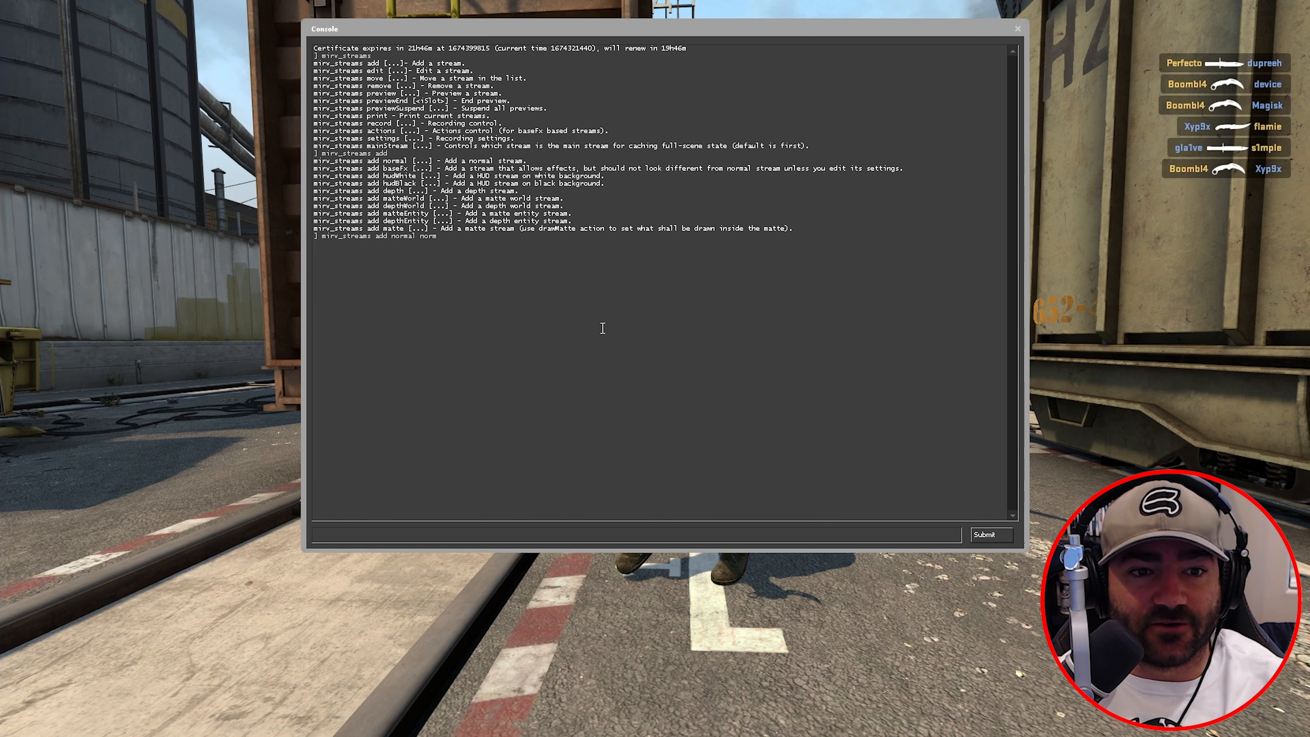
{"action": "left_click", "coordinate": [592, 534]}
{"action": "type", "text": "mirv_"}
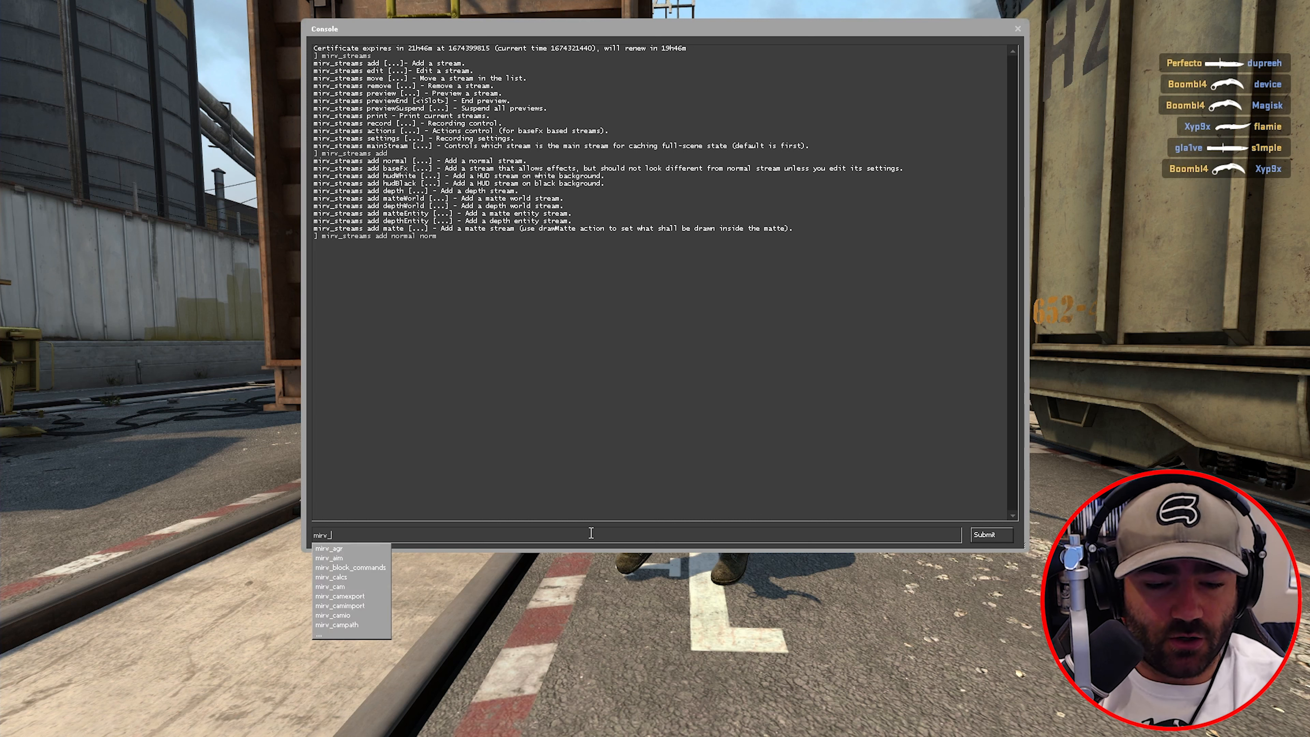
{"action": "type", "text": "streams add baseFX b"}
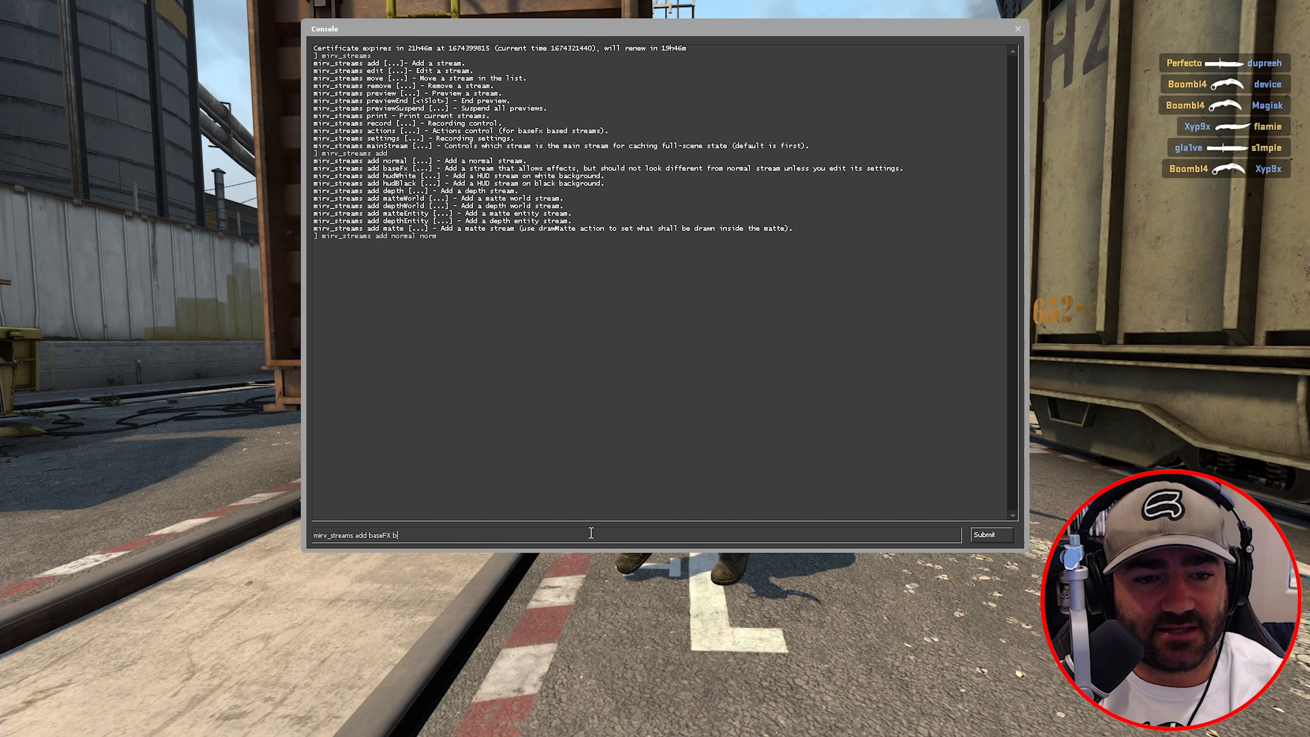
- Submit the baseFX stream command, then list the base stream's editable properties
{"action": "key", "text": "Return"}
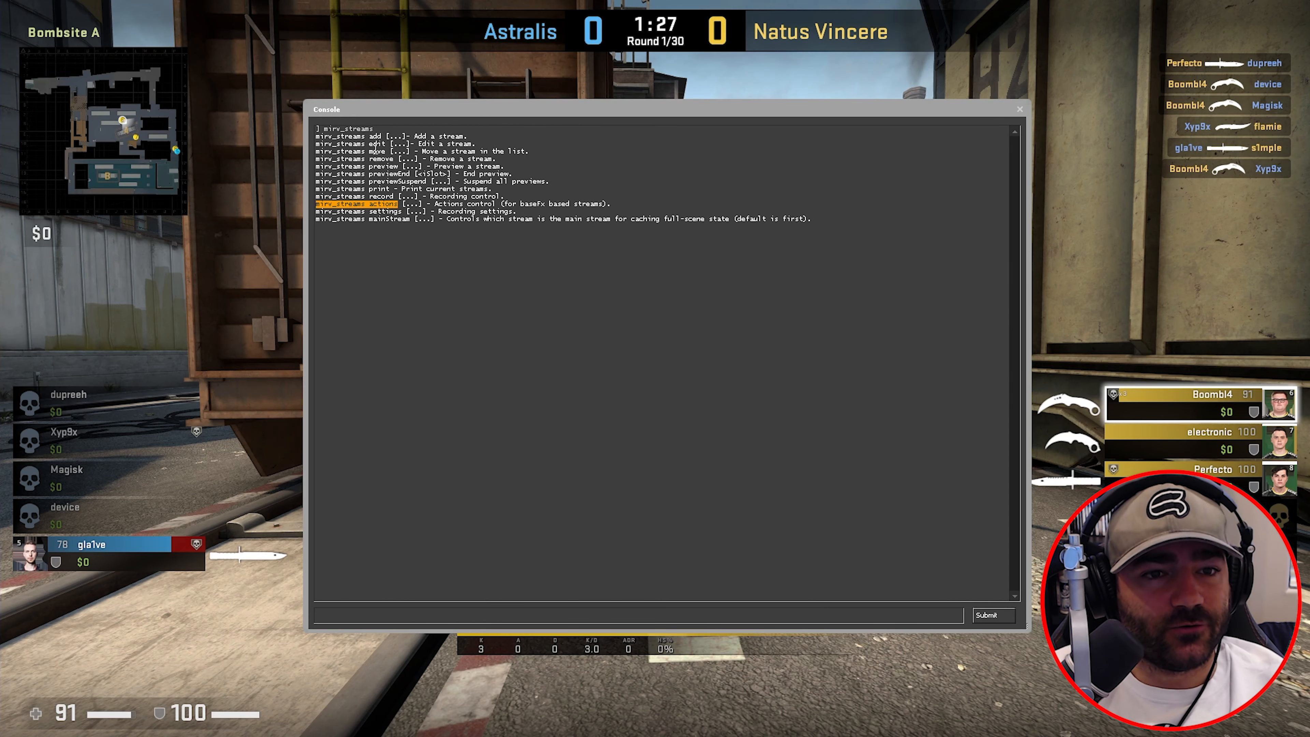
{"action": "left_click", "coordinate": [645, 614]}
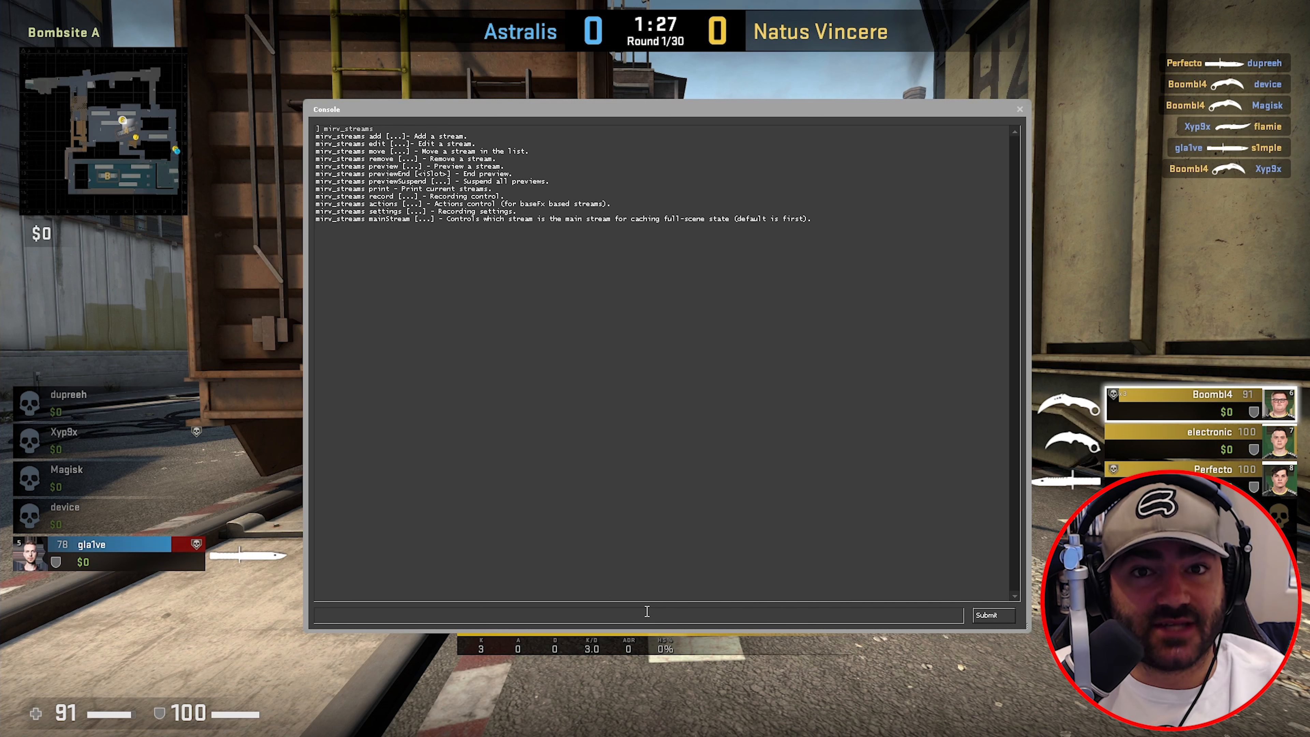
{"action": "type", "text": "mirv_str"}
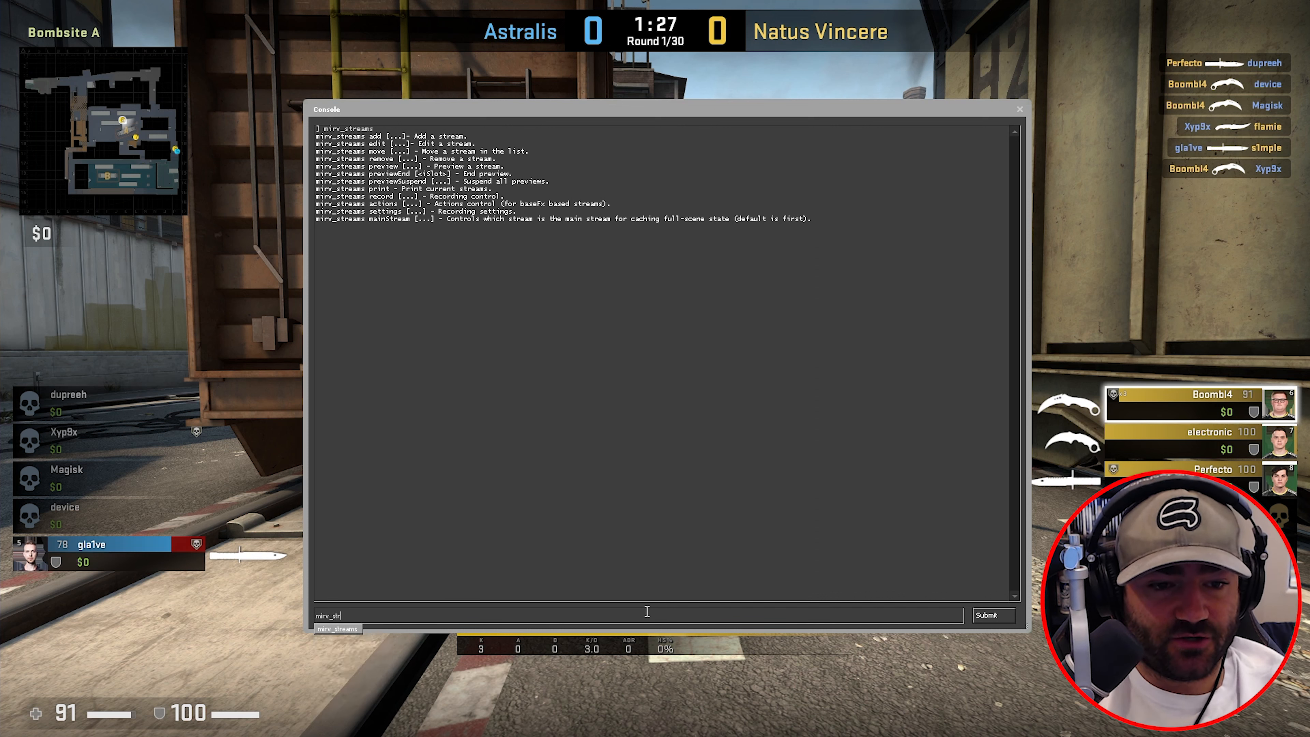
{"action": "type", "text": "eams edit ba"}
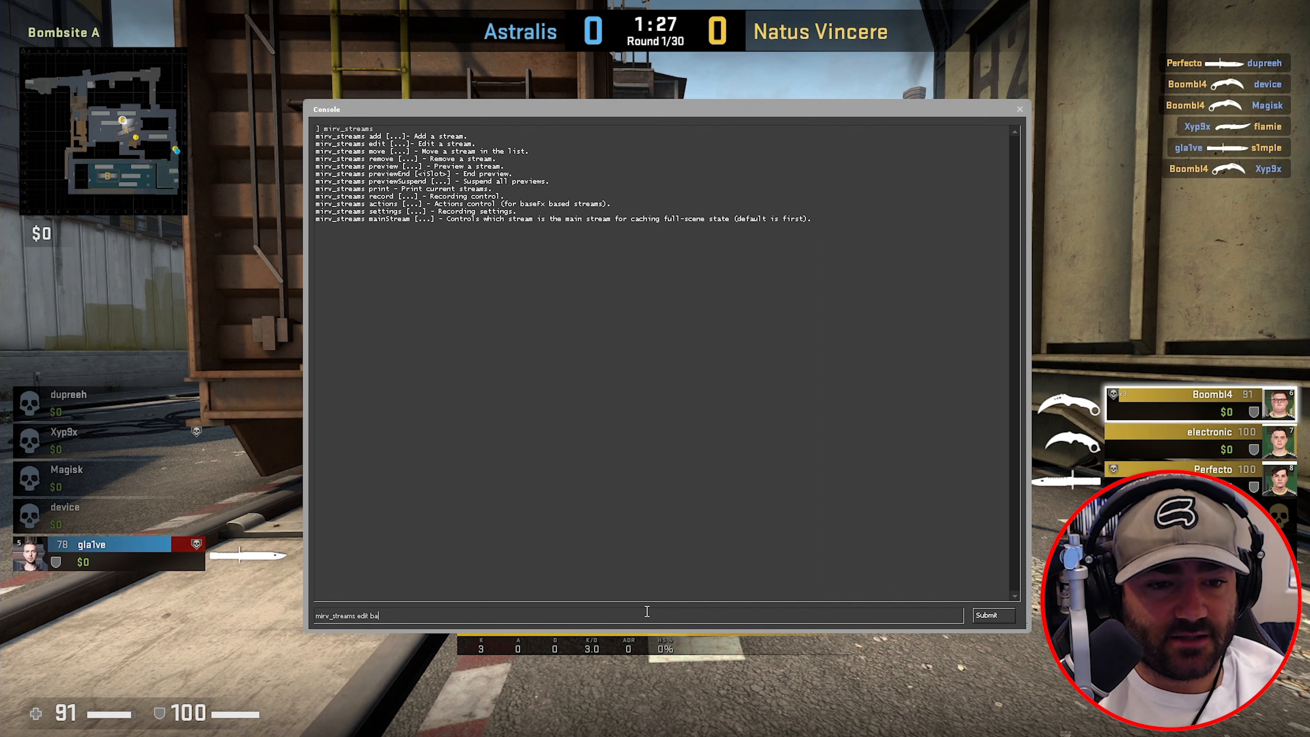
{"action": "type", "text": "se"}
{"action": "key", "text": "Return"}
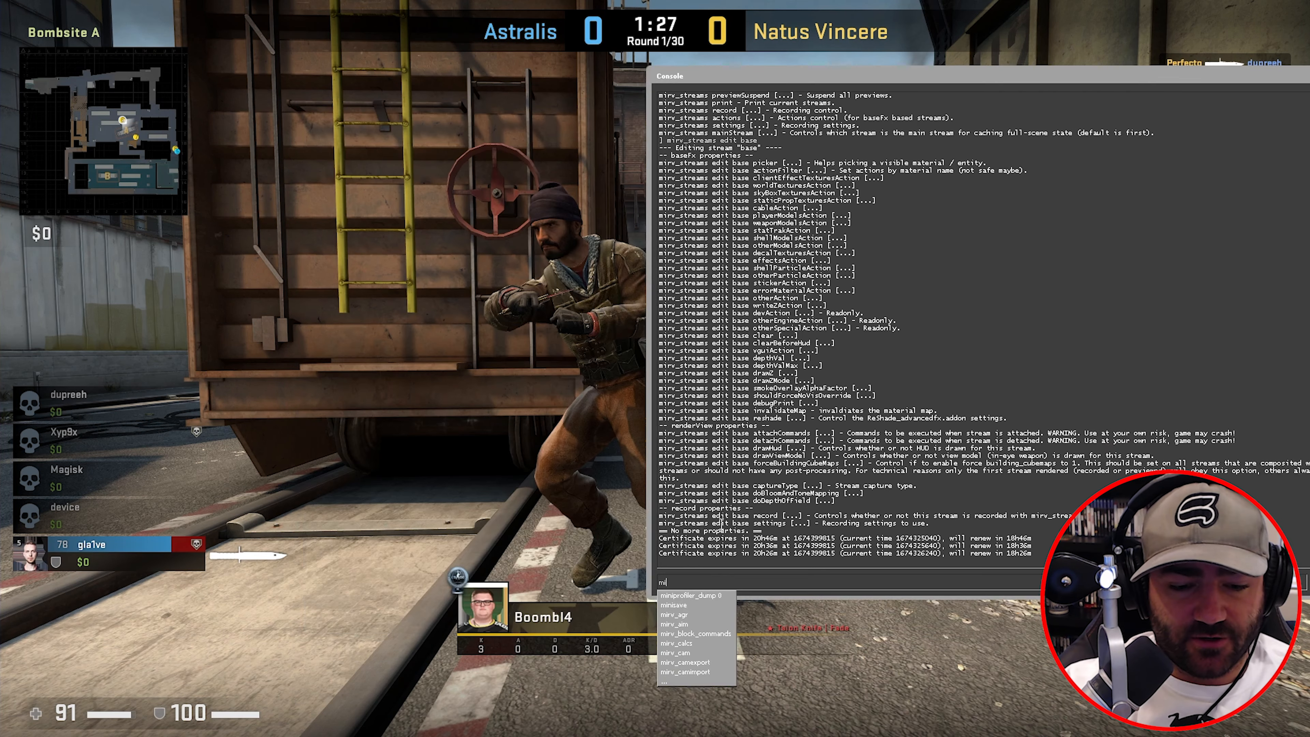
- Preview the base stream with mirv_streams preview base
{"action": "type", "text": "styr"}
{"action": "key", "text": "BackSpace"}
{"action": "key", "text": "BackSpace"}
{"action": "type", "text": "re"}
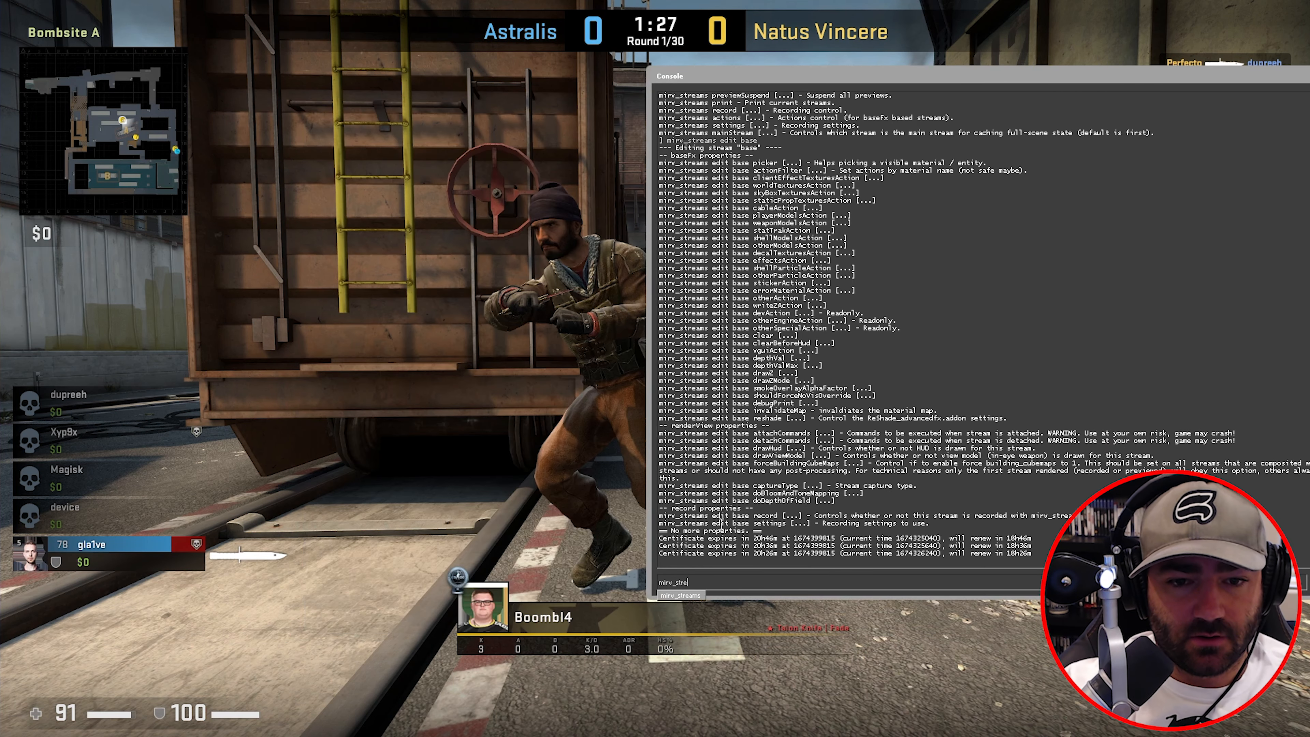
{"action": "type", "text": "ams previe"}
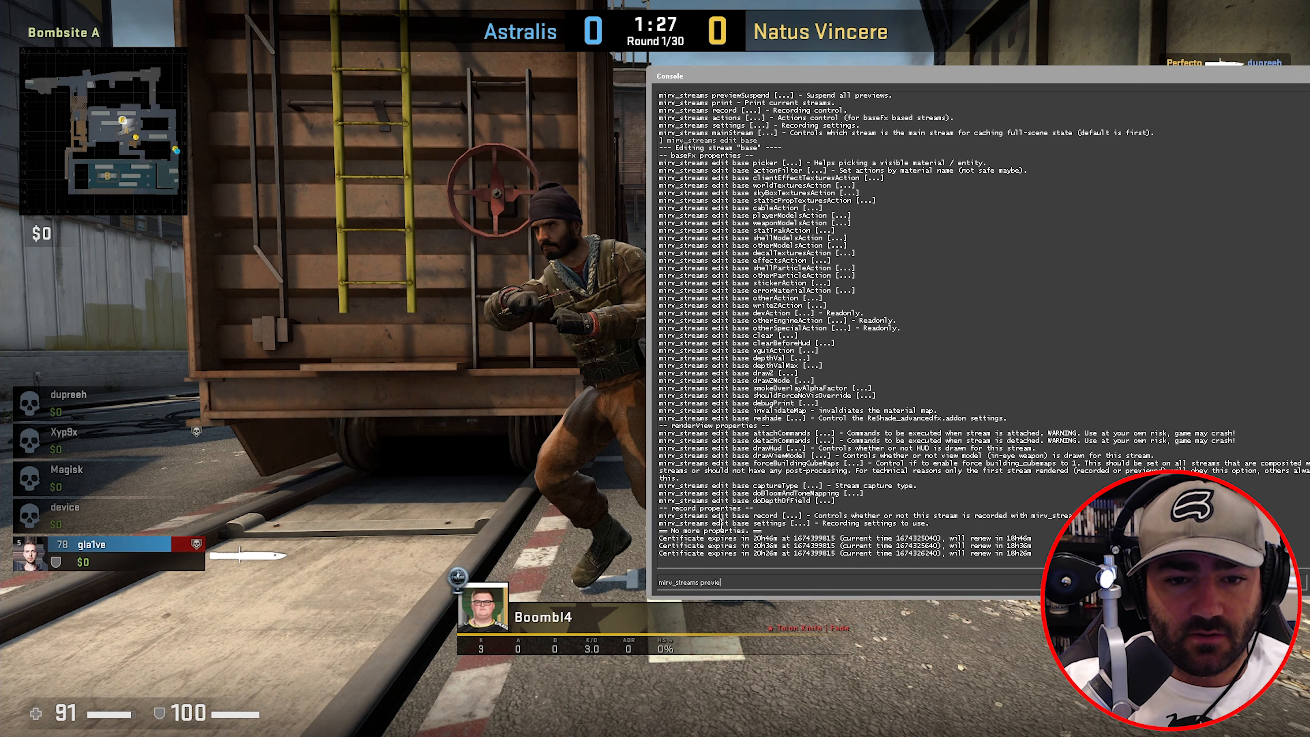
{"action": "type", "text": "w bva"}
{"action": "type", "text": "e"}
{"action": "key", "text": "Return"}
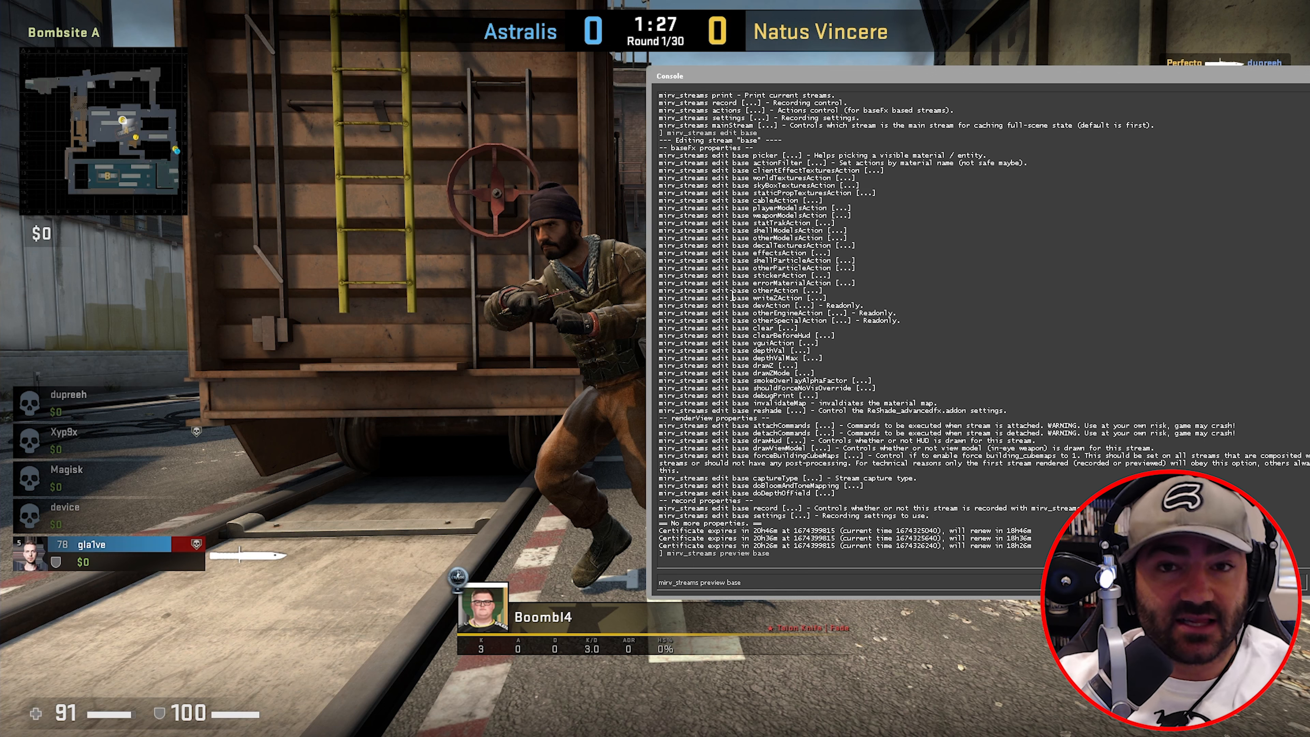
- Show the base stream's picker options: ent, mat, print and stop
{"action": "key", "text": "BackSpace"}
{"action": "key", "text": "BackSpace"}
{"action": "key", "text": "BackSpace"}
{"action": "key", "text": "BackSpace"}
{"action": "key", "text": "BackSpace"}
{"action": "key", "text": "BackSpace"}
{"action": "key", "text": "BackSpace"}
{"action": "key", "text": "BackSpace"}
{"action": "key", "text": "BackSpace"}
{"action": "key", "text": "BackSpace"}
{"action": "key", "text": "BackSpace"}
{"action": "key", "text": "BackSpace"}
{"action": "key", "text": "BackSpace"}
{"action": "type", "text": "ed"}
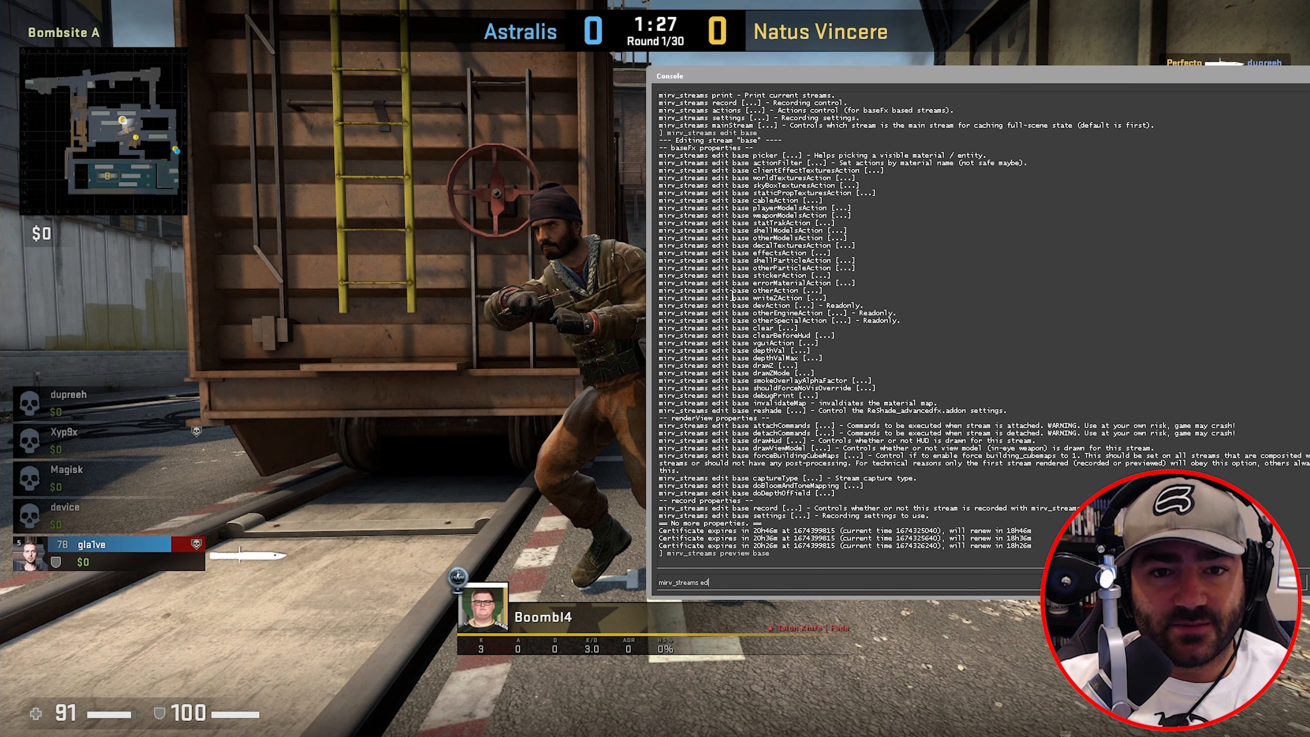
{"action": "type", "text": "it base picker"}
{"action": "key", "text": "Return"}
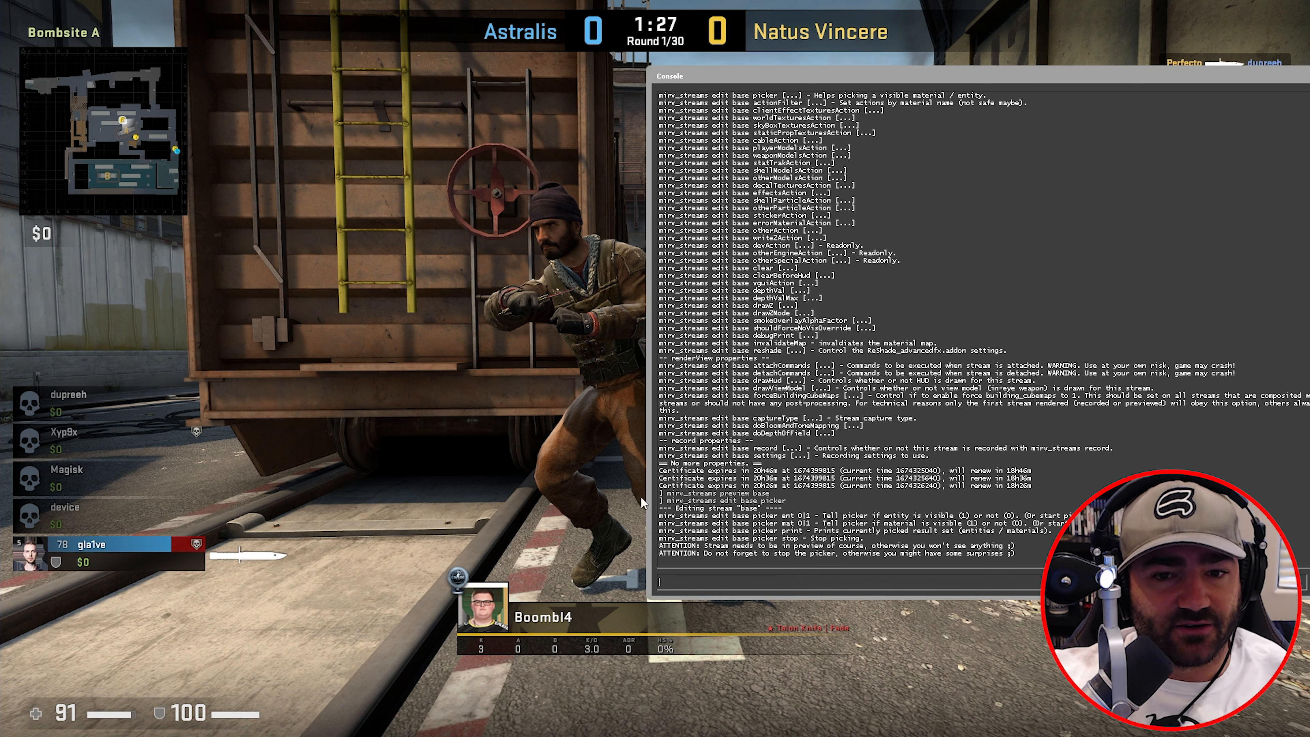
- Turn on material picking for the base stream with picker mat
{"action": "key", "text": "Up"}
{"action": "key", "text": "Up"}
{"action": "key", "text": "Down"}
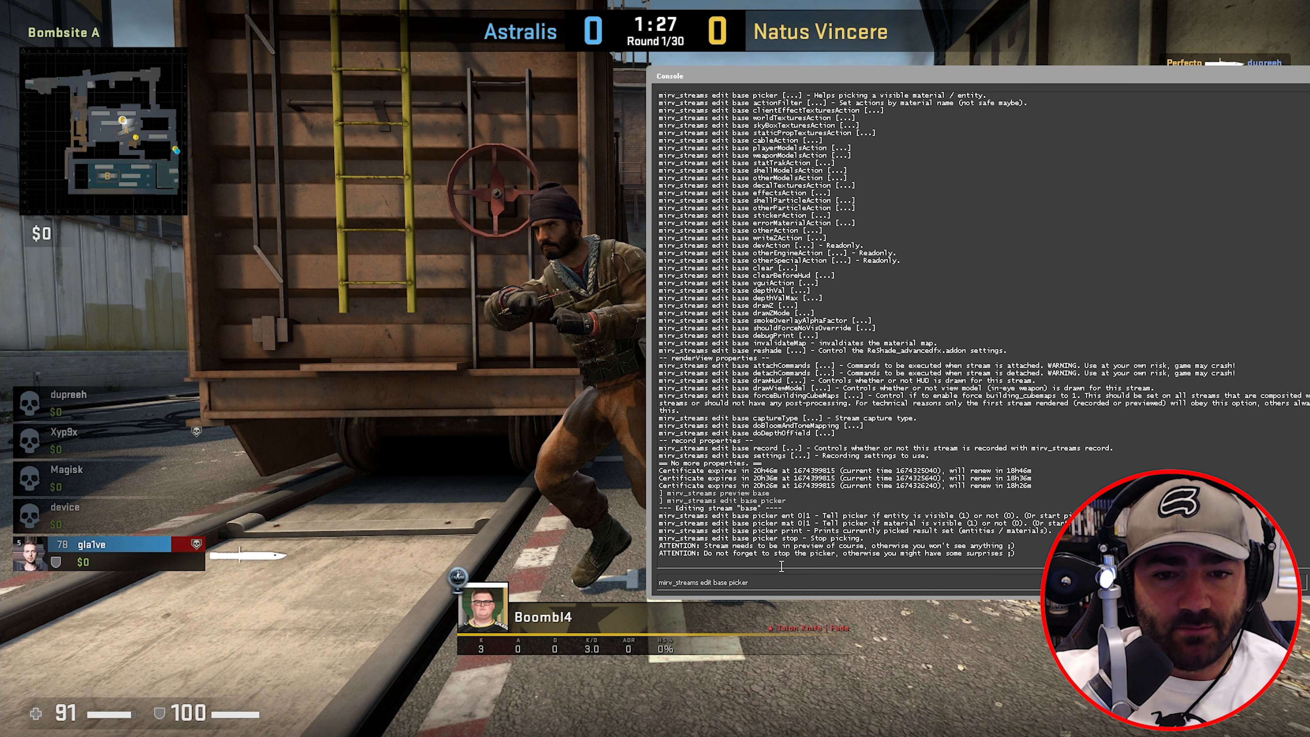
{"action": "type", "text": "ma"}
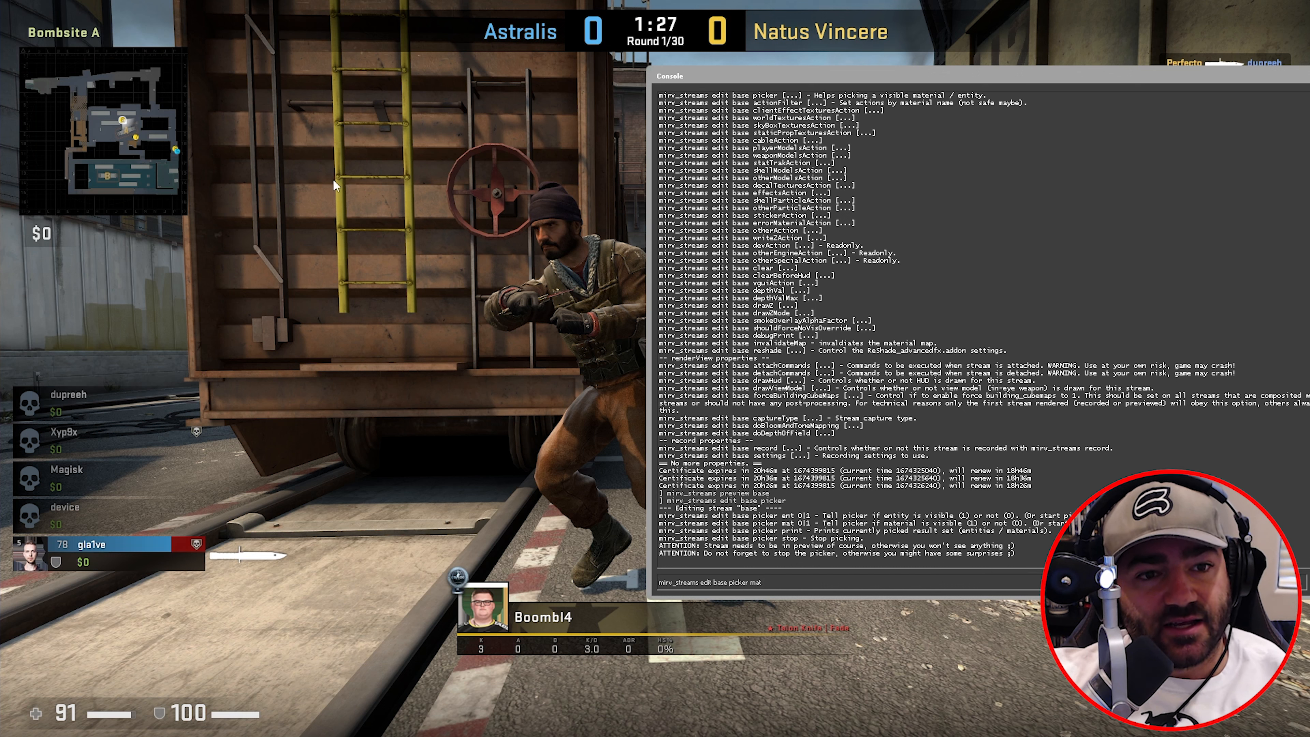
{"action": "type", "text": "t"}
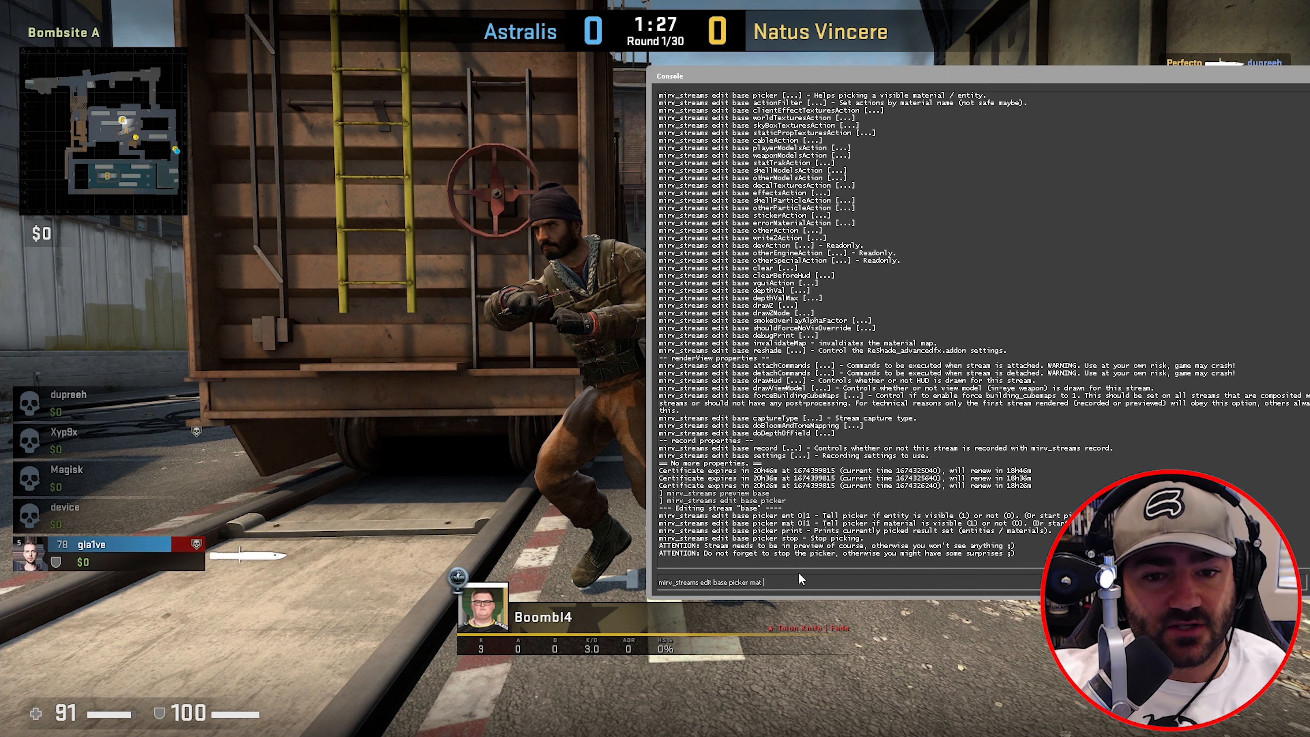
{"action": "key", "text": "Return"}
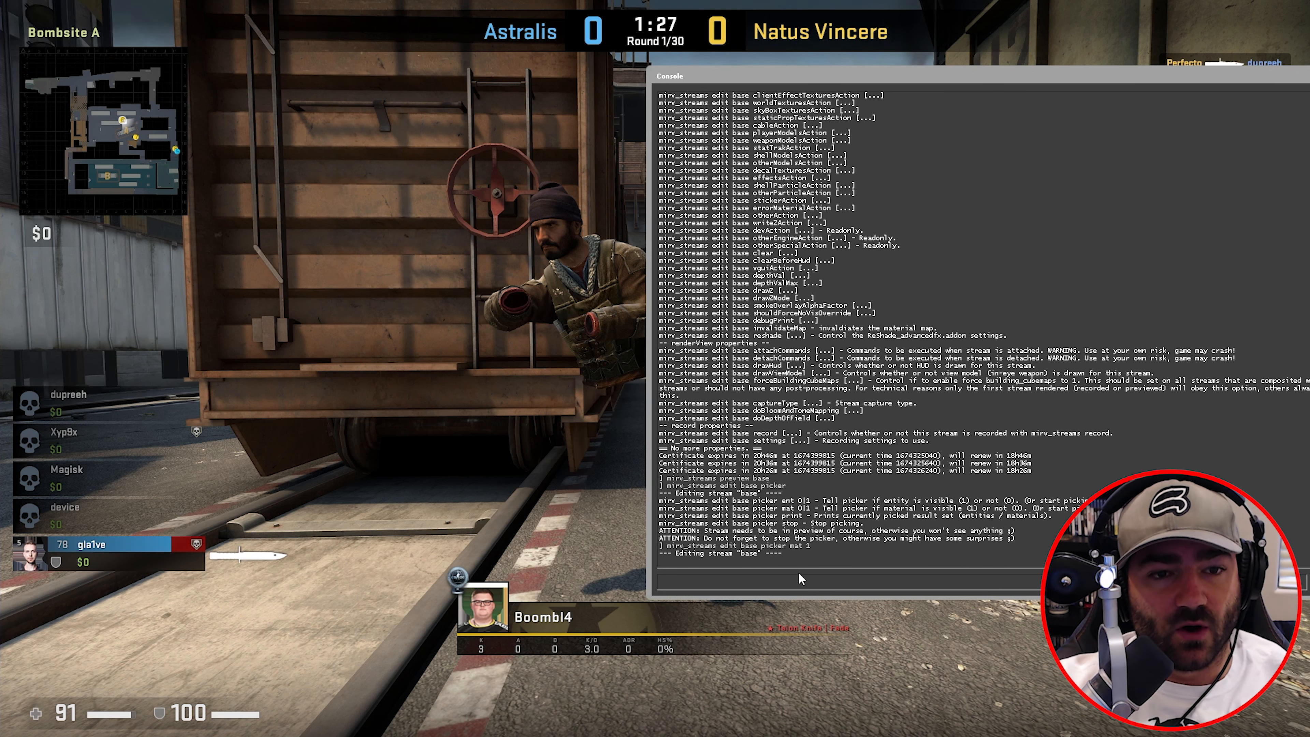
- Answer the picker's visible / not-visible prompts until it narrows down to the train ladder
{"action": "key", "text": "Up"}
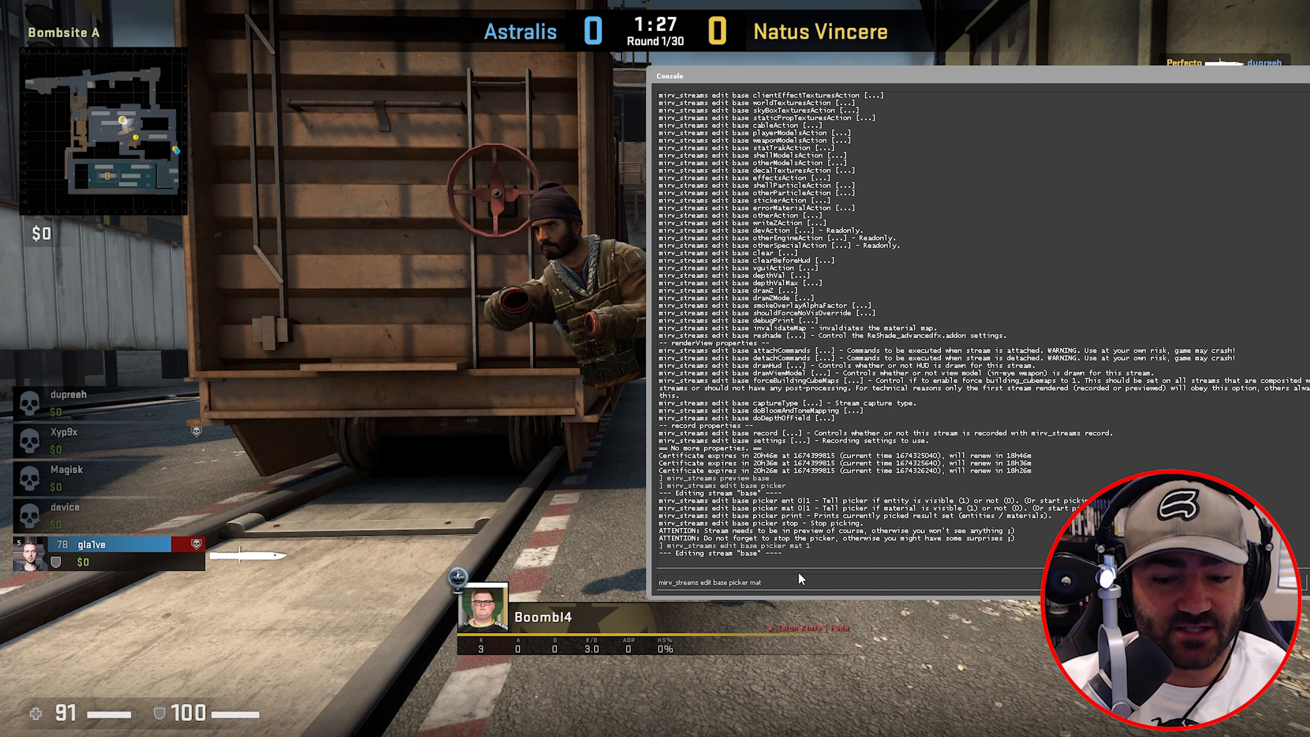
{"action": "key", "text": "Return"}
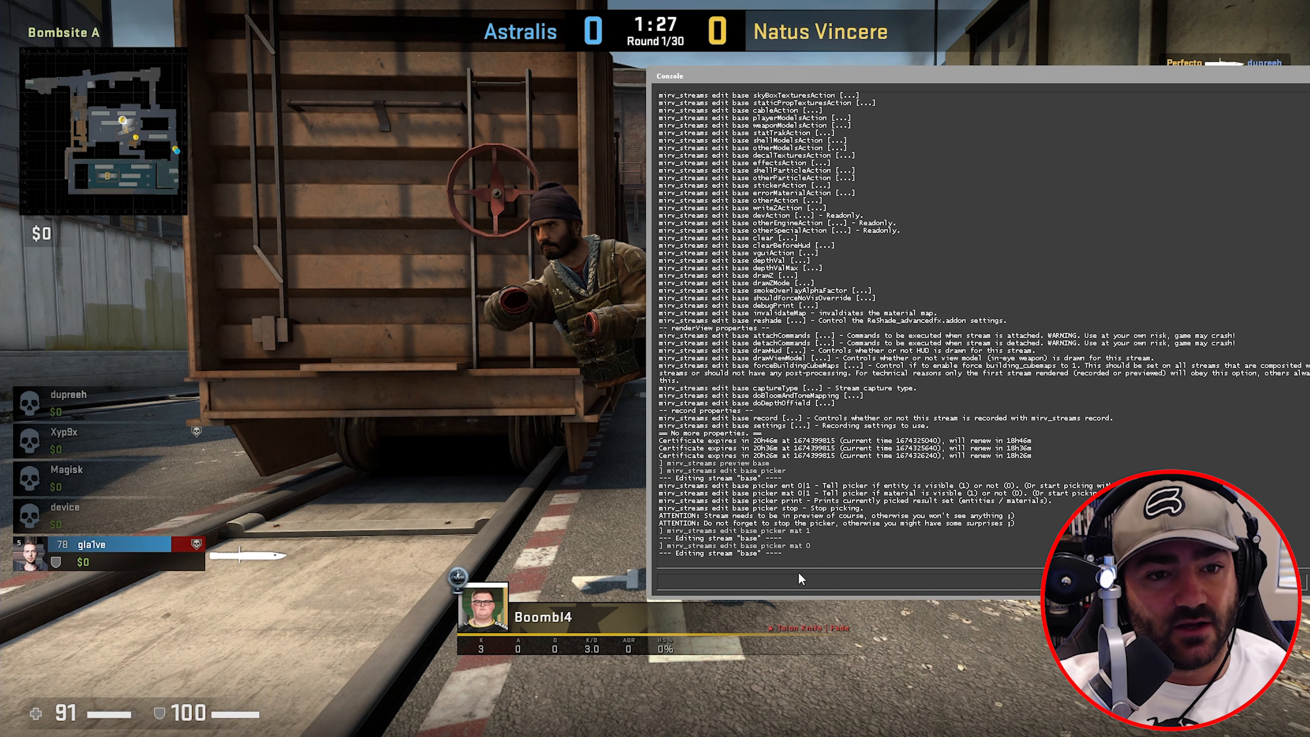
{"action": "key", "text": "Up"}
{"action": "key", "text": "Return"}
{"action": "key", "text": "Up"}
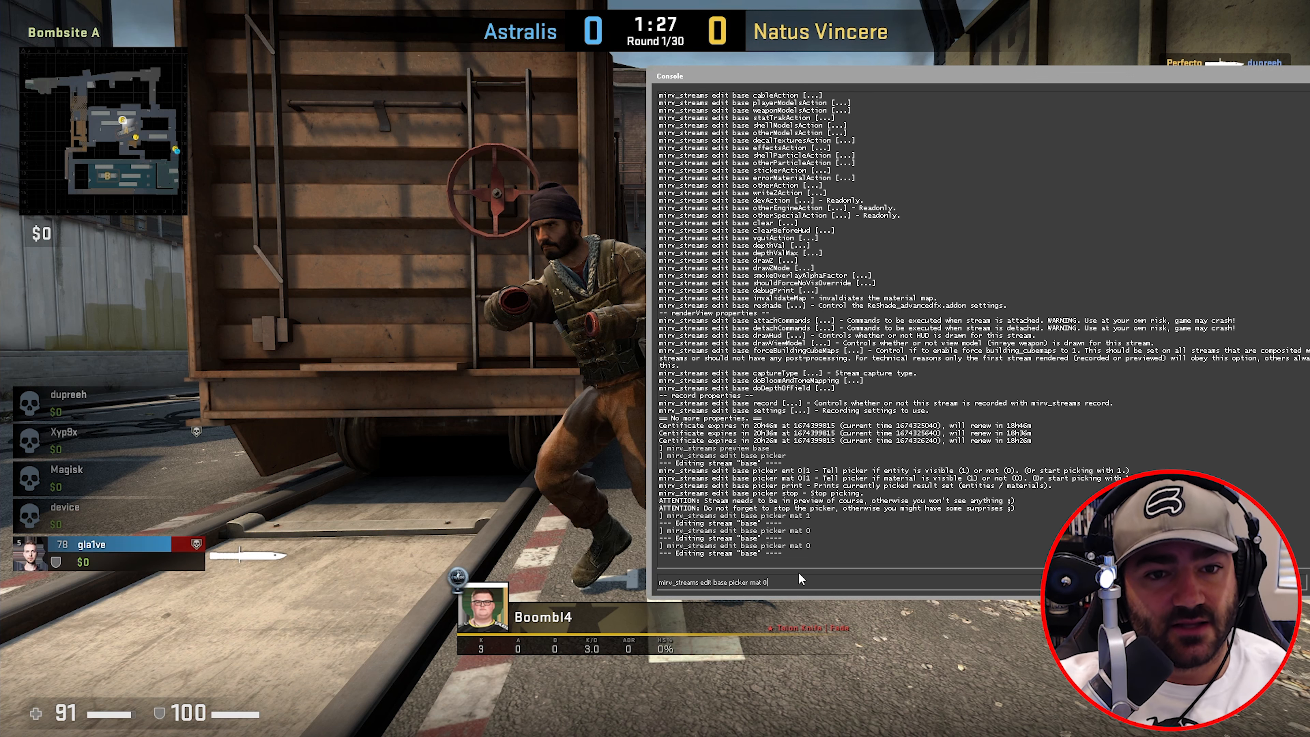
{"action": "key", "text": "Return"}
{"action": "key", "text": "Up"}
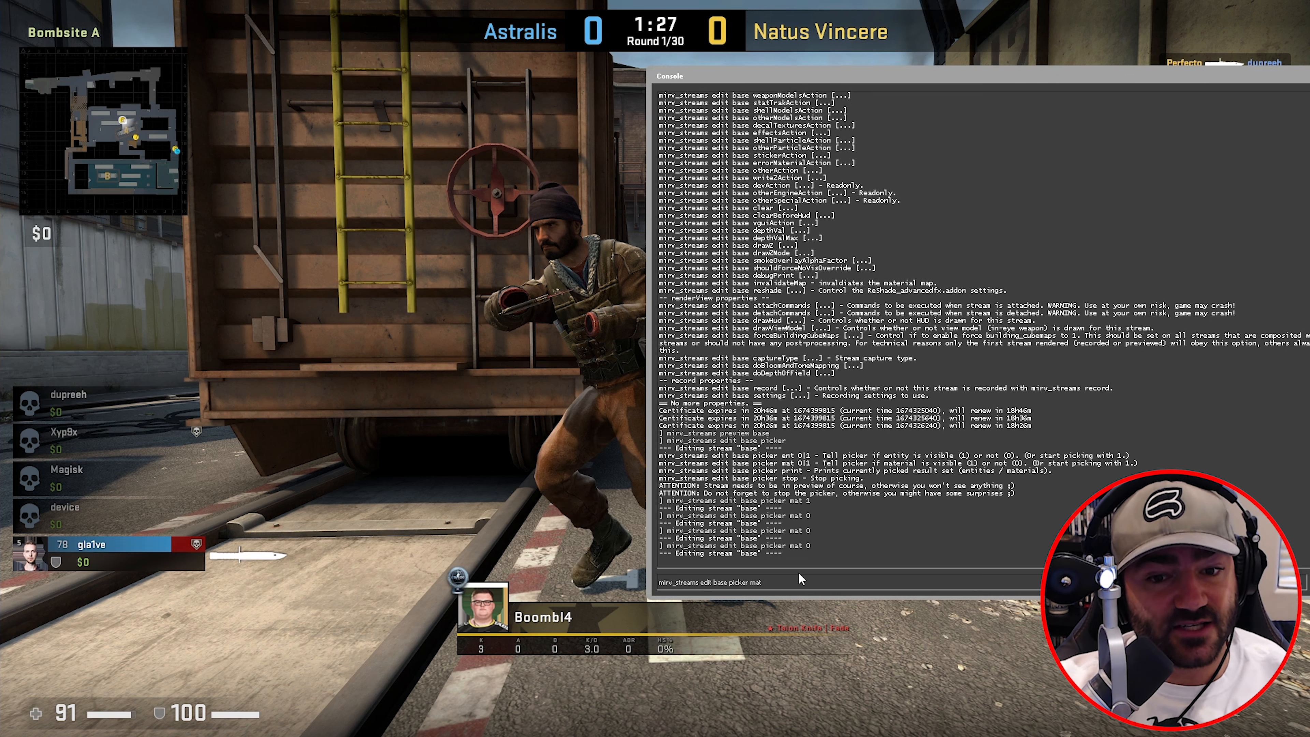
{"action": "key", "text": "Return"}
{"action": "key", "text": "Up"}
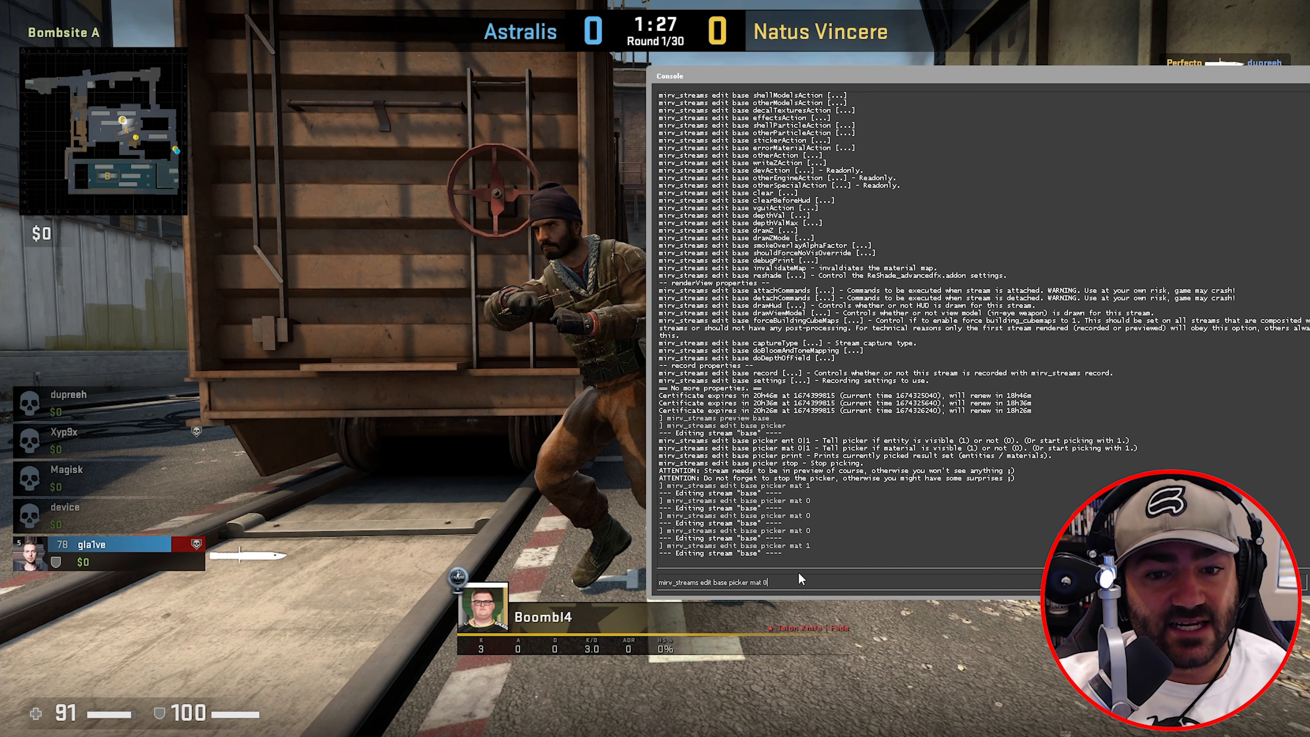
{"action": "key", "text": "Return"}
{"action": "key", "text": "Up"}
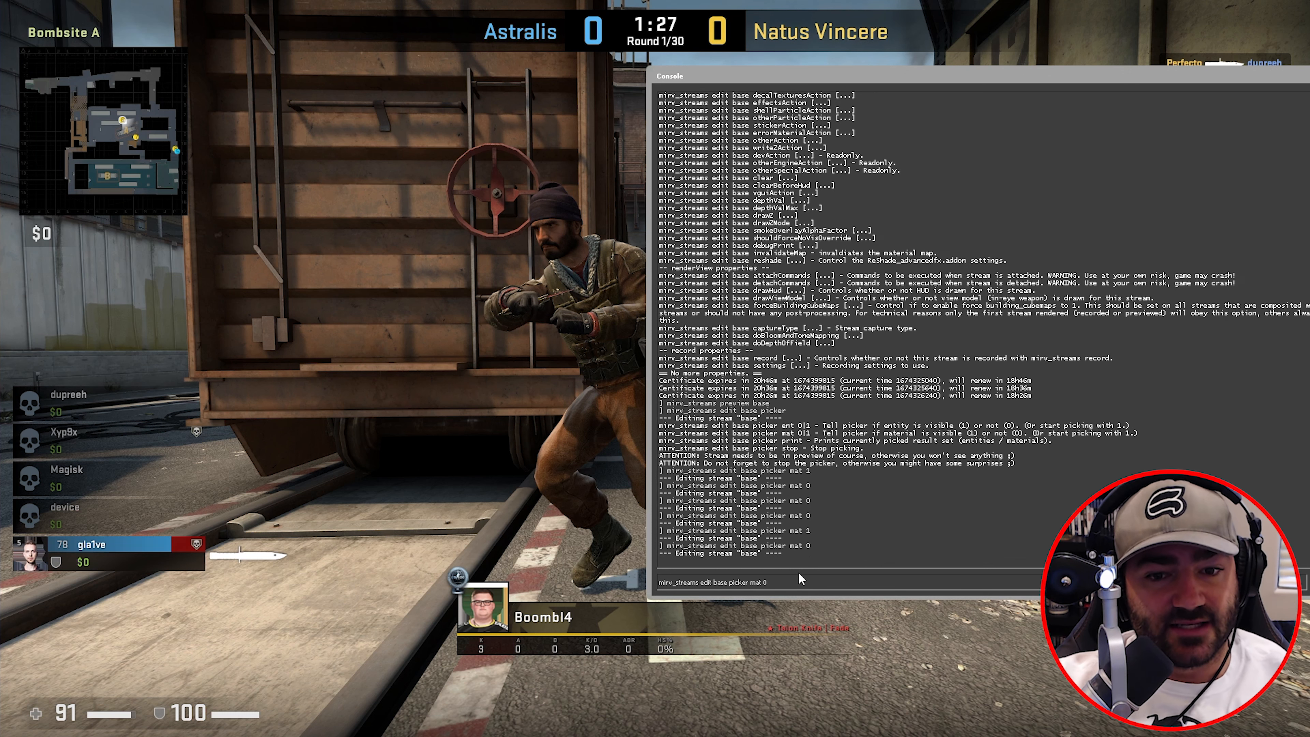
{"action": "key", "text": "Return"}
{"action": "key", "text": "Up"}
{"action": "key", "text": "Return"}
{"action": "key", "text": "Up"}
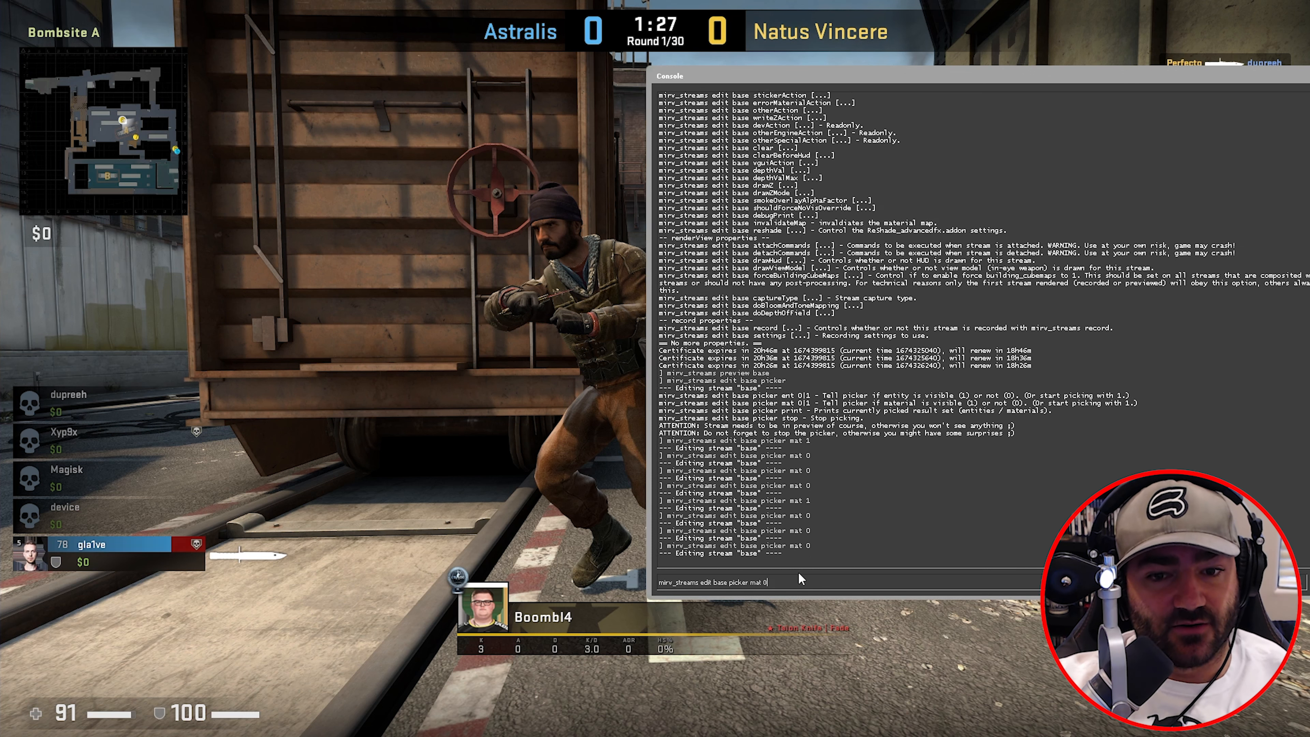
{"action": "key", "text": "Return"}
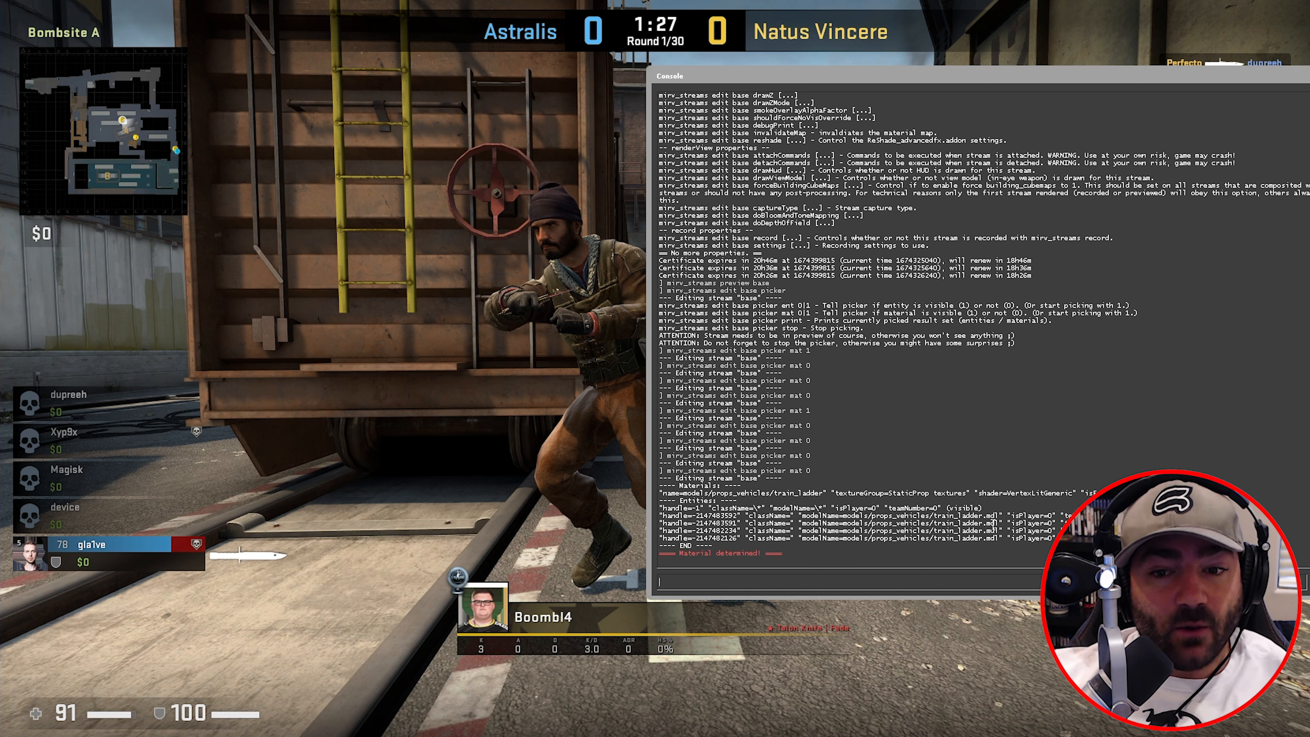
- Copy the train_ladder model name from the log and stop the picker
{"action": "left_click_drag", "start_coordinate": [999, 516], "coordinate": [798, 509]}
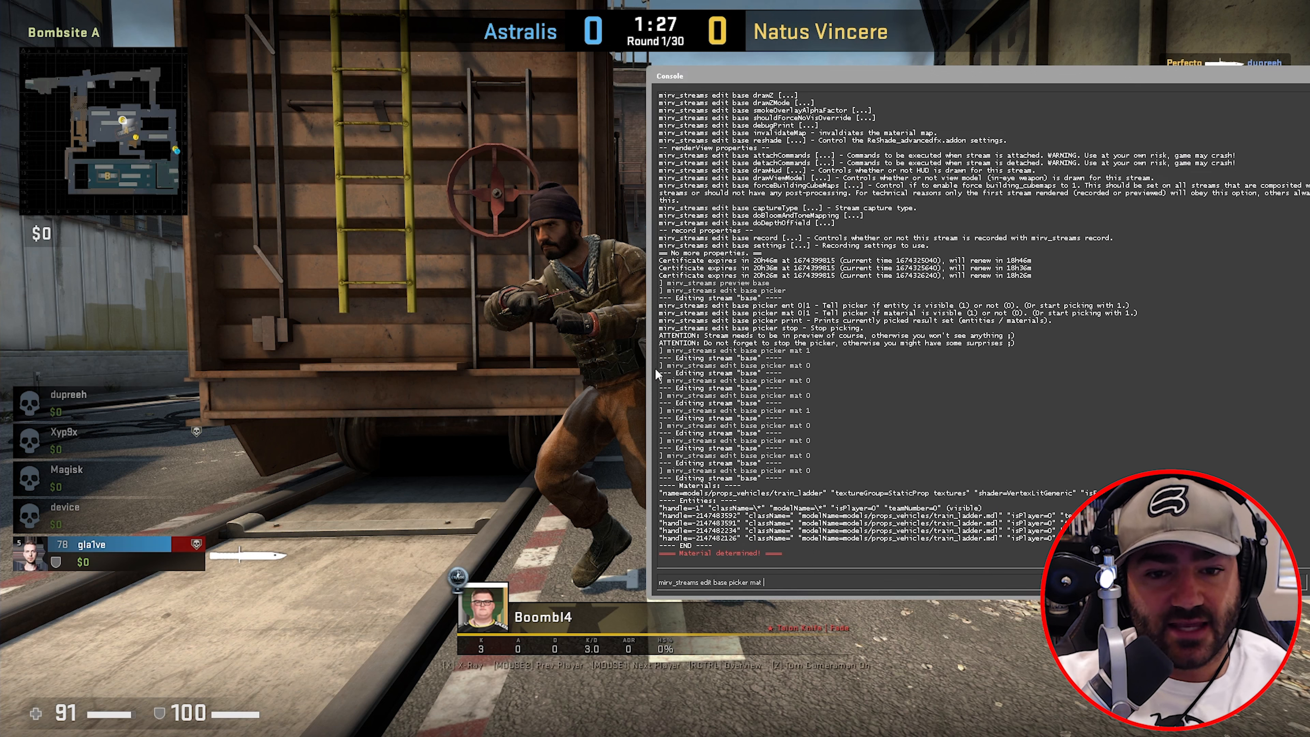
{"action": "key", "text": "BackSpace"}
{"action": "key", "text": "BackSpace"}
{"action": "key", "text": "BackSpace"}
{"action": "type", "text": "stop"}
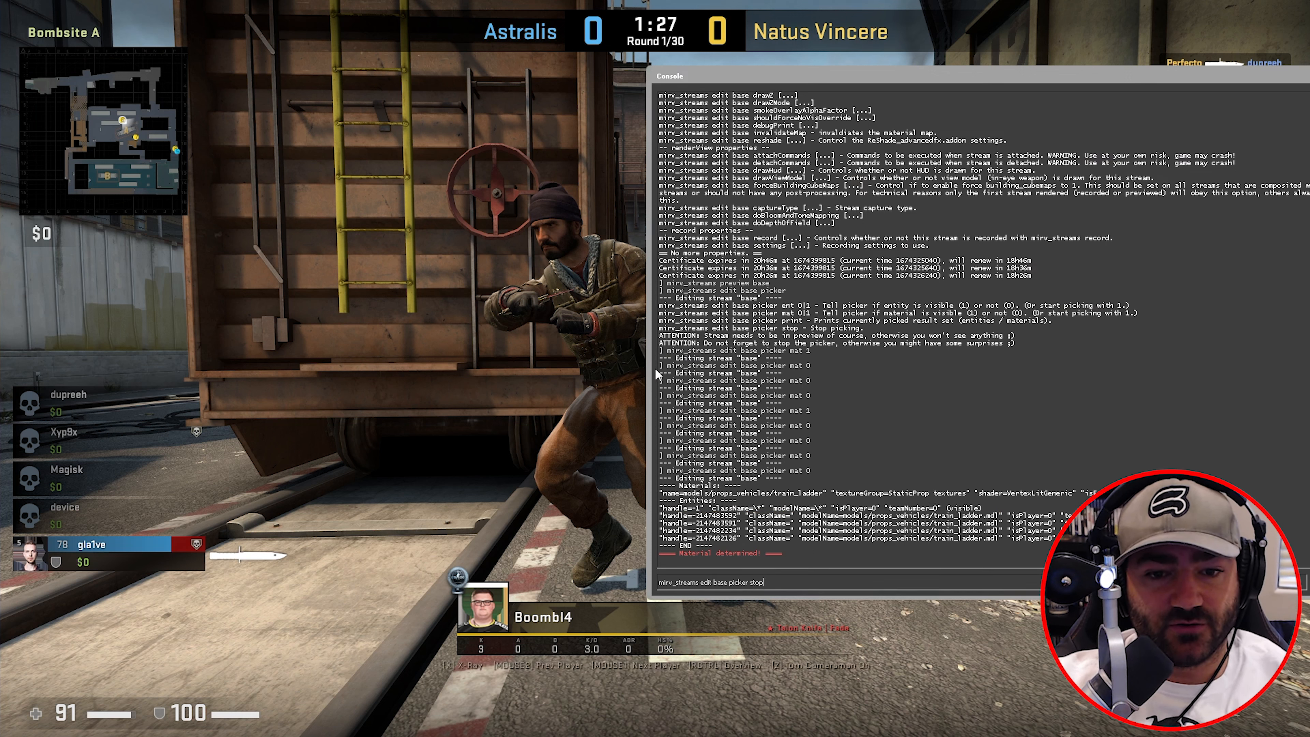
{"action": "key", "text": "Return"}
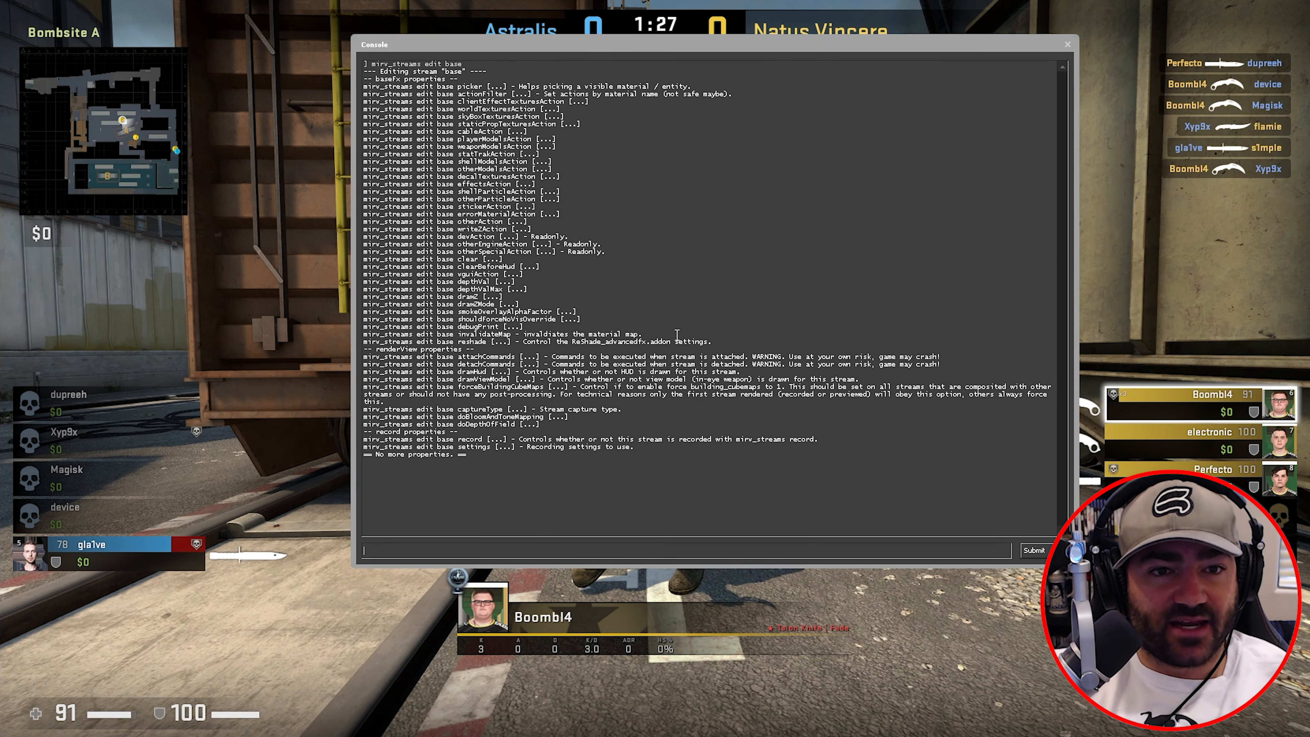
{"action": "key", "text": "Up"}
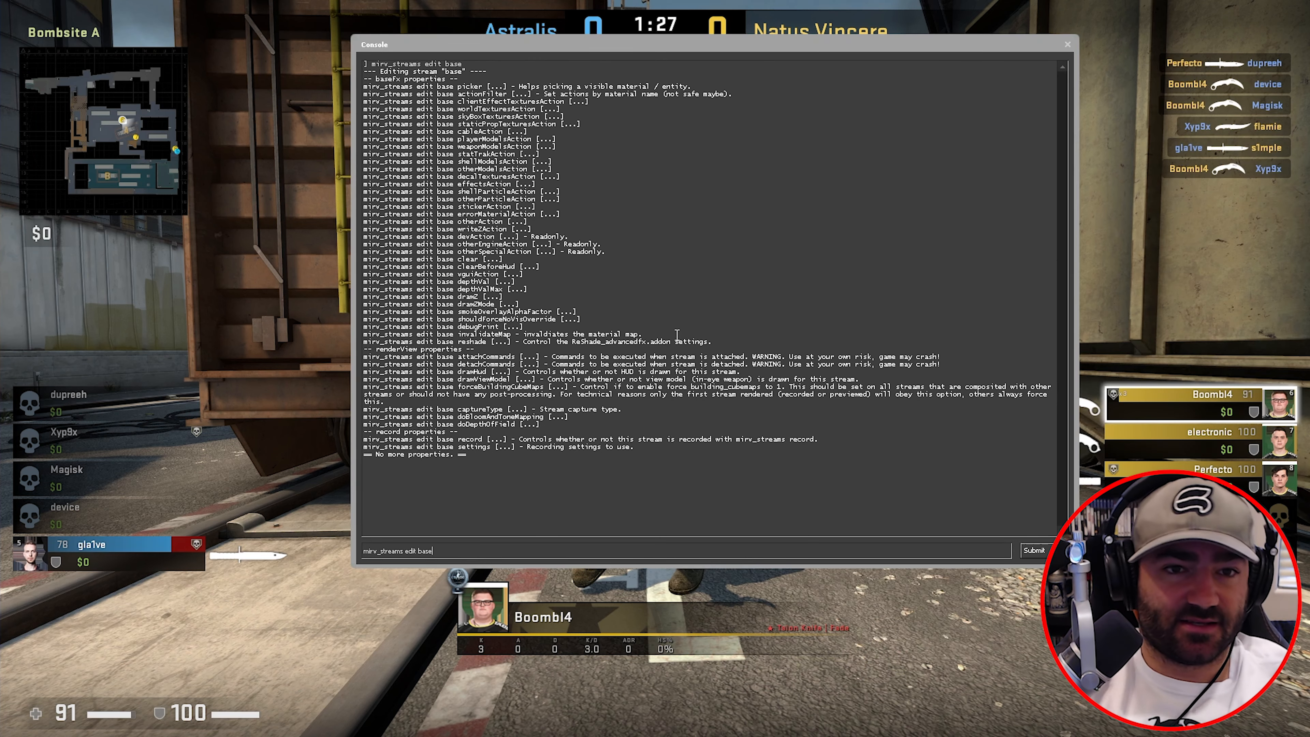
- Show the base stream's actionFilter options
{"action": "type", "text": "act"}
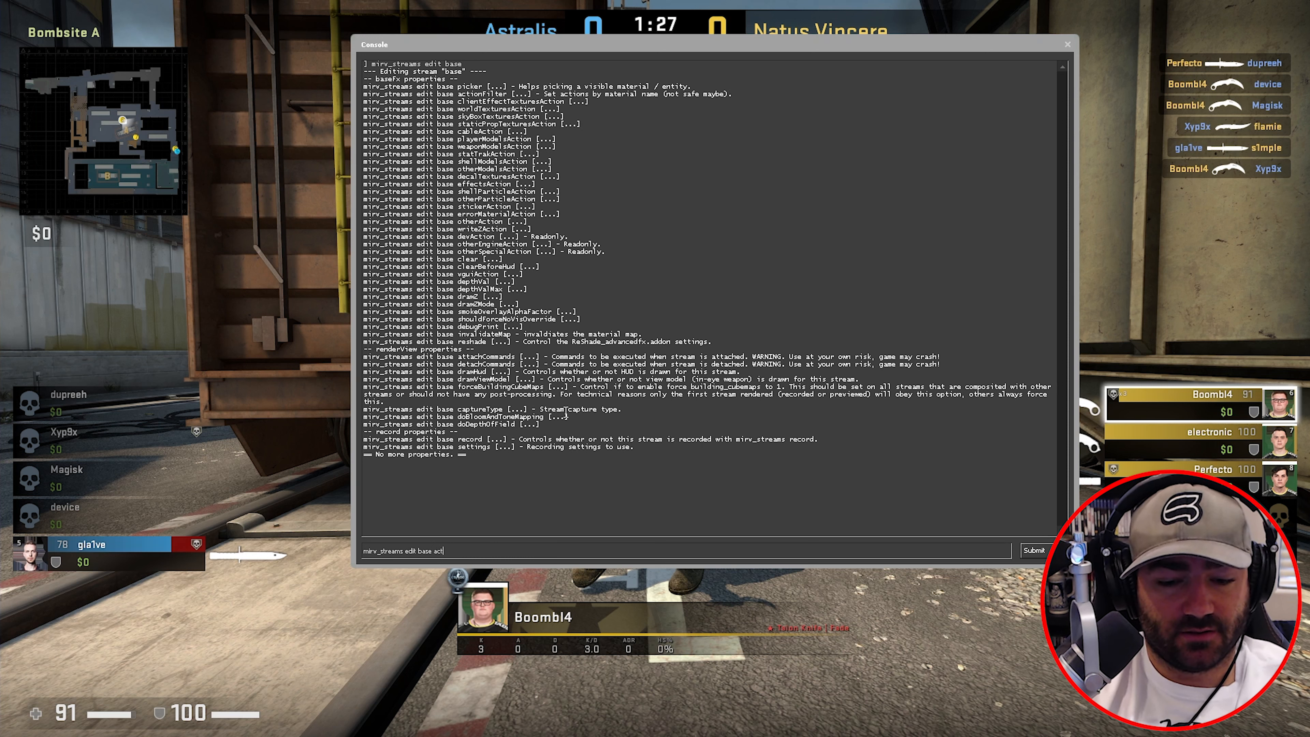
{"action": "type", "text": "ionfilter"}
{"action": "key", "text": "Return"}
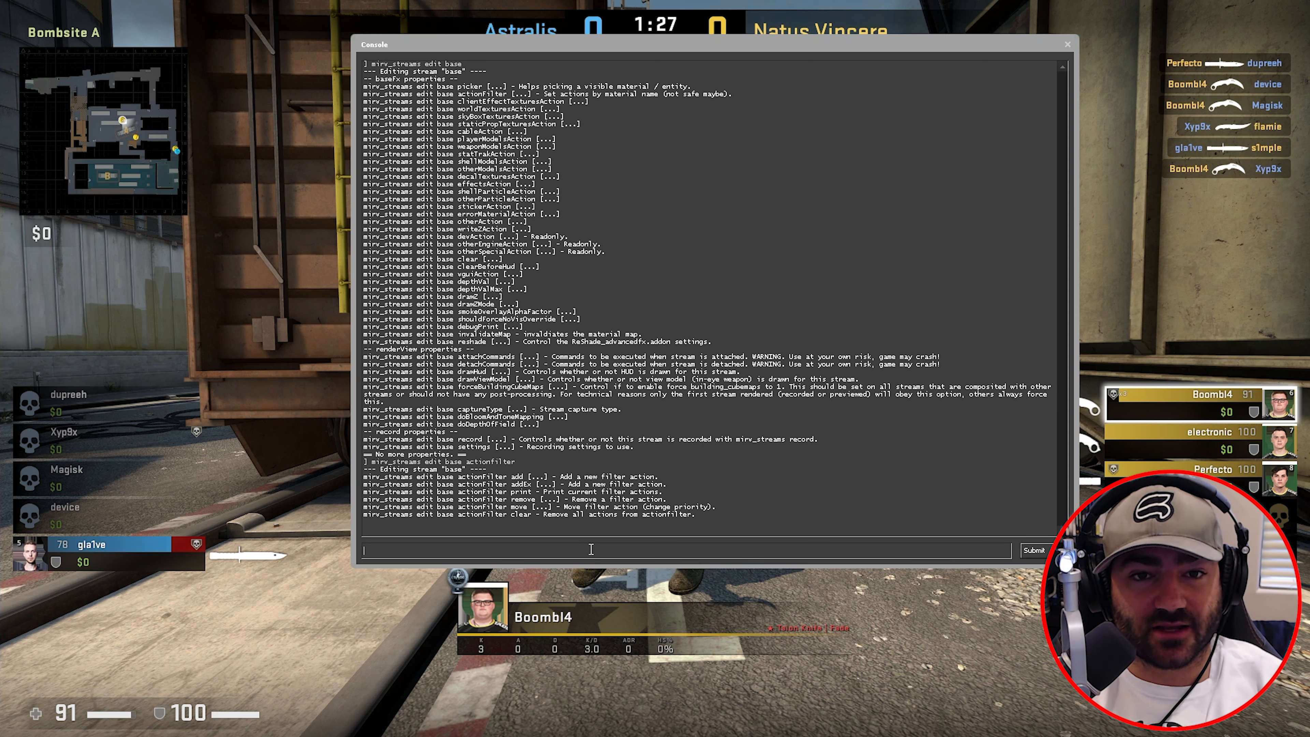
{"action": "left_click_drag", "start_coordinate": [626, 46], "coordinate": [843, 61]}
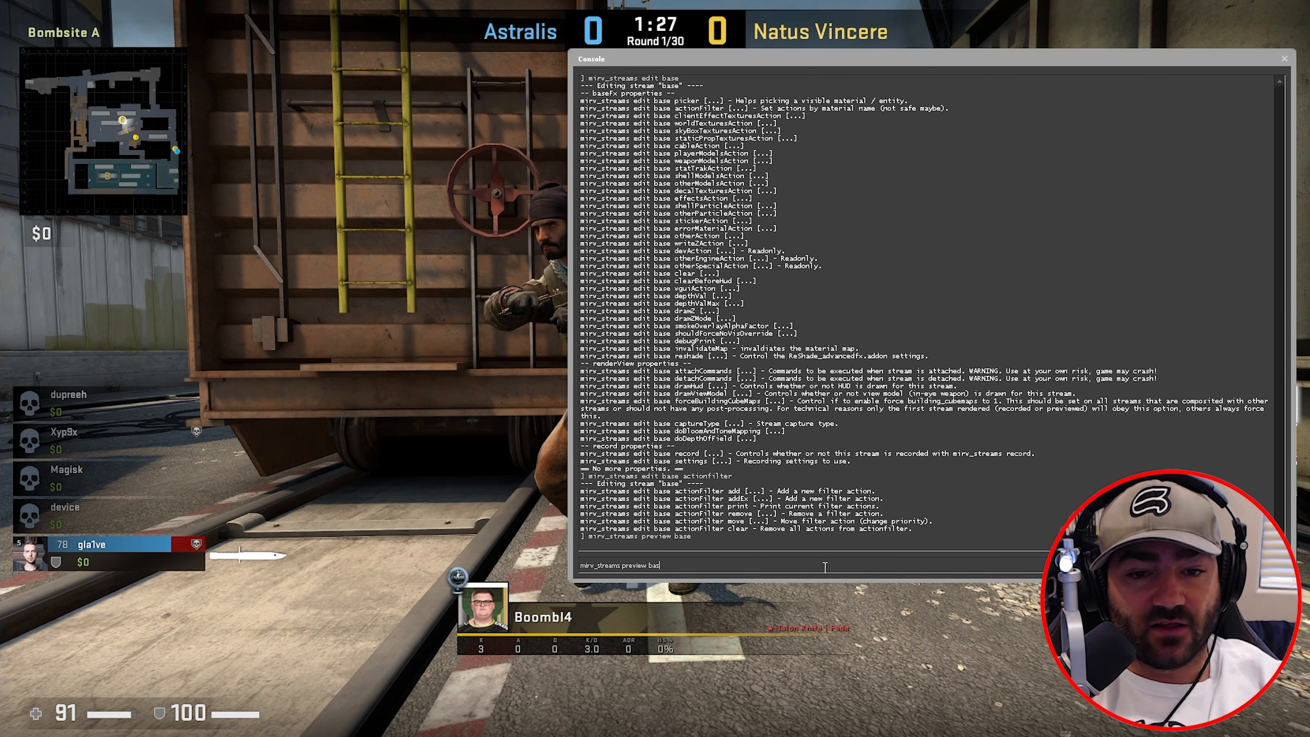
- Add an actionFilter with action=noDraw for models/props_vehicles/train_ladder.mdl on the base stream
{"action": "key", "text": "BackSpace"}
{"action": "key", "text": "BackSpace"}
{"action": "key", "text": "BackSpace"}
{"action": "key", "text": "BackSpace"}
{"action": "key", "text": "BackSpace"}
{"action": "key", "text": "BackSpace"}
{"action": "key", "text": "BackSpace"}
{"action": "key", "text": "BackSpace"}
{"action": "key", "text": "BackSpace"}
{"action": "key", "text": "BackSpace"}
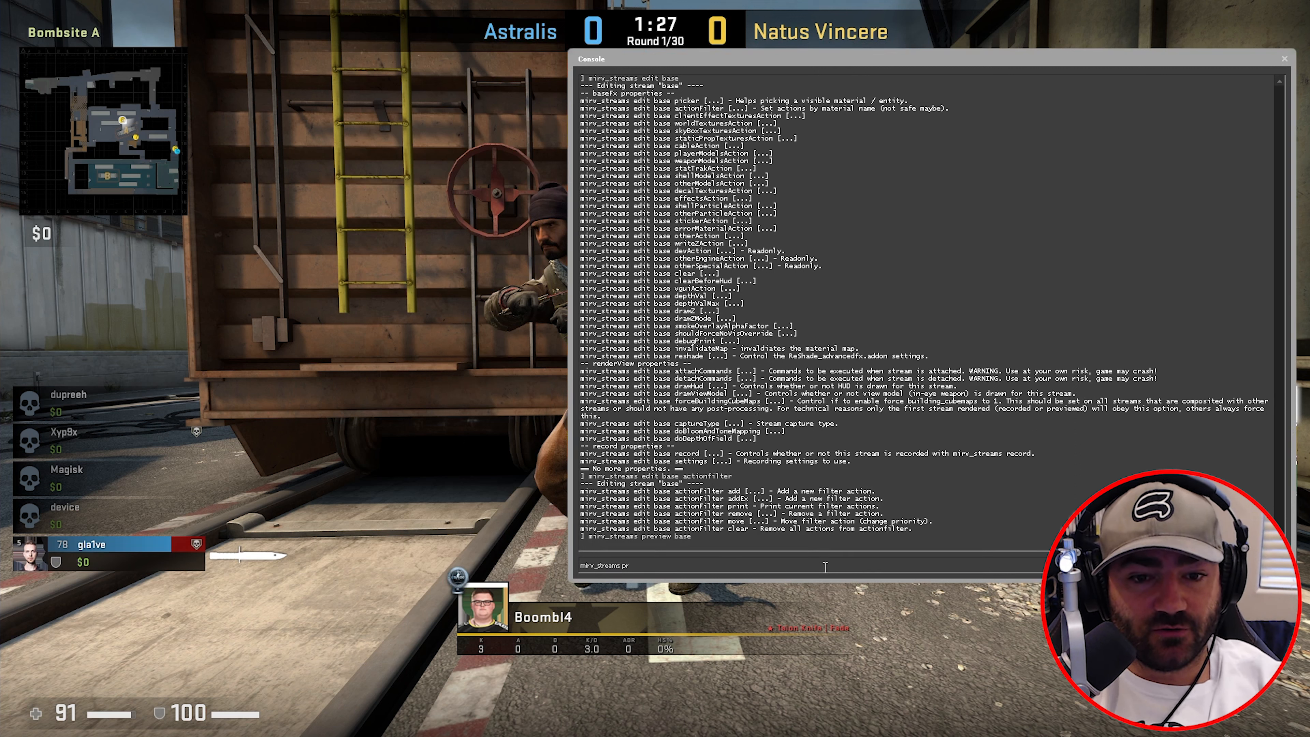
{"action": "key", "text": "BackSpace"}
{"action": "key", "text": "BackSpace"}
{"action": "type", "text": "edit base"}
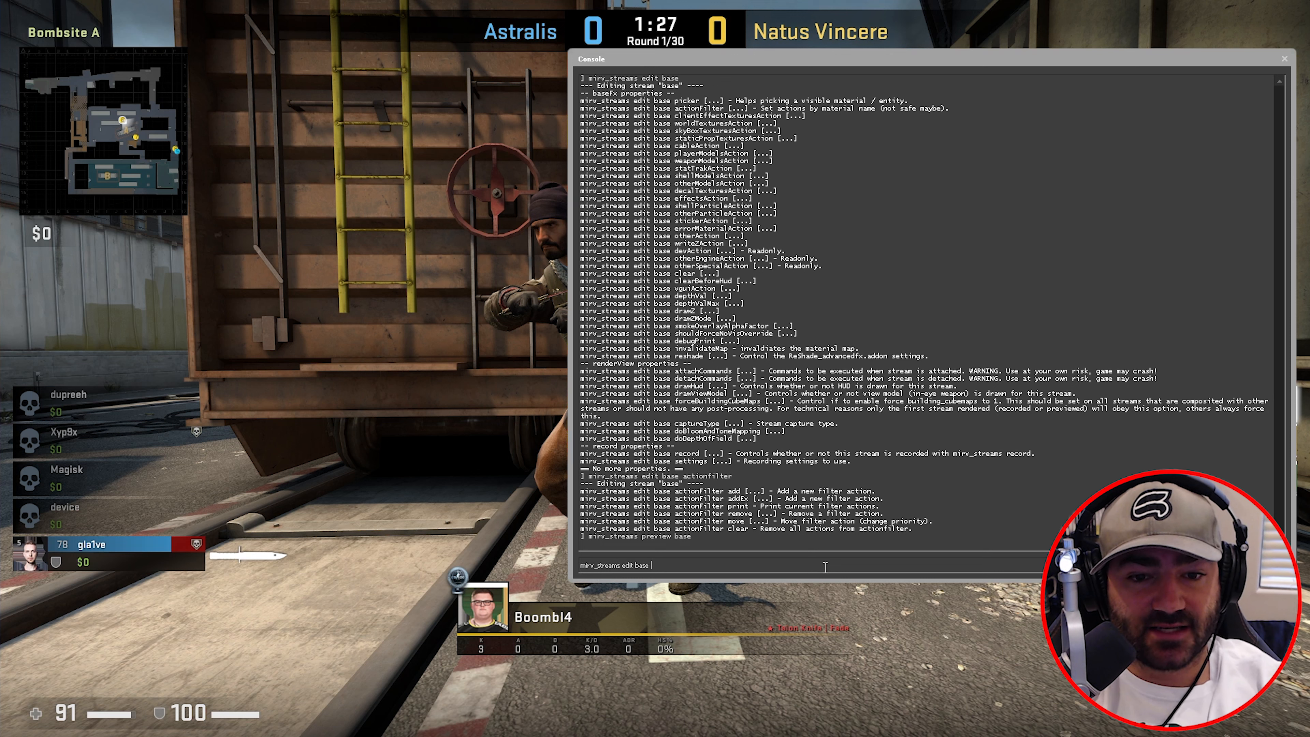
{"action": "type", "text": " actionFilter addEx"}
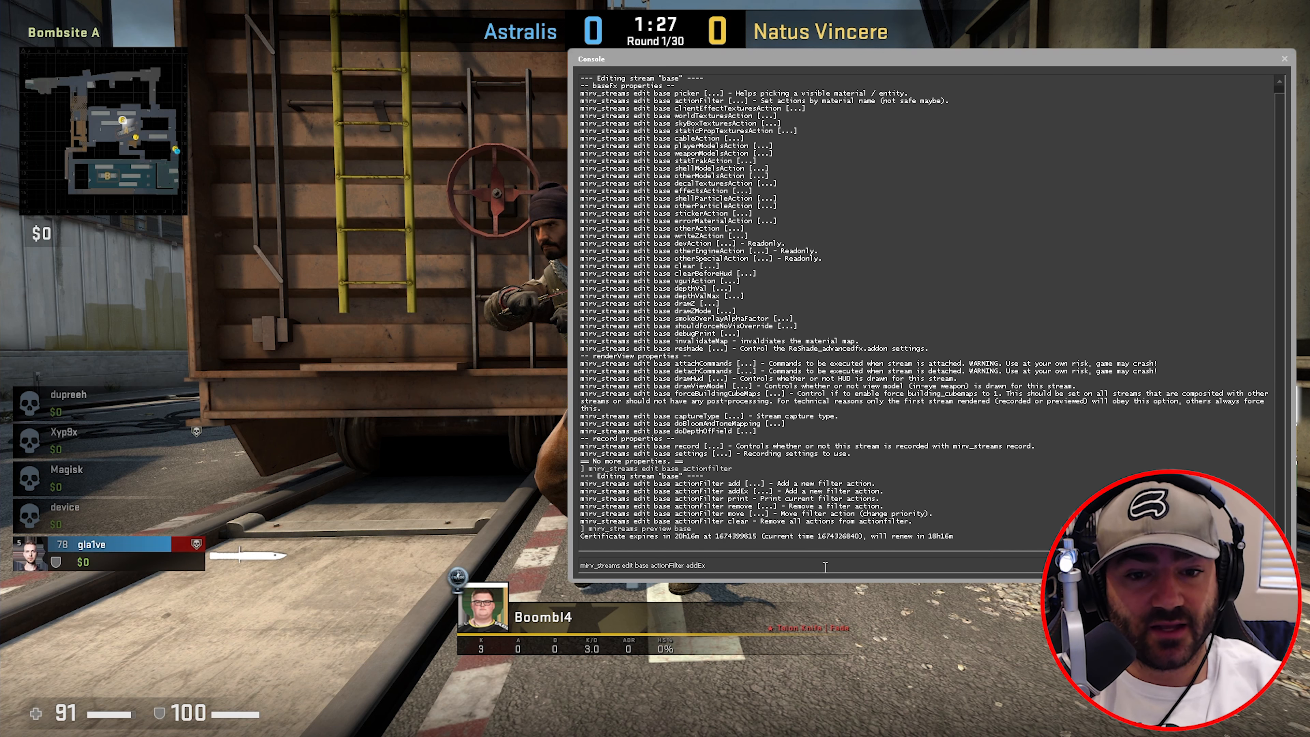
{"action": "type", "text": "modelName=models/props_vehicles/train_ladder.mdl\""}
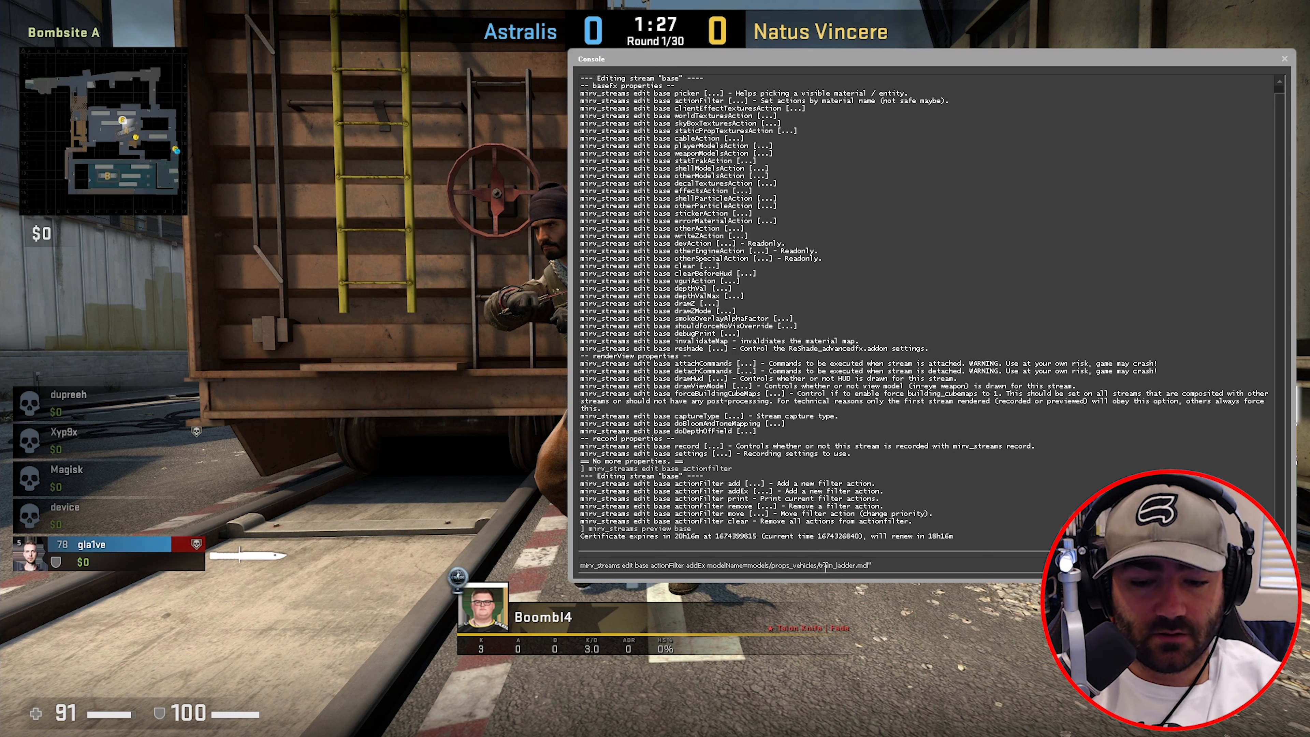
{"action": "type", "text": "\""}
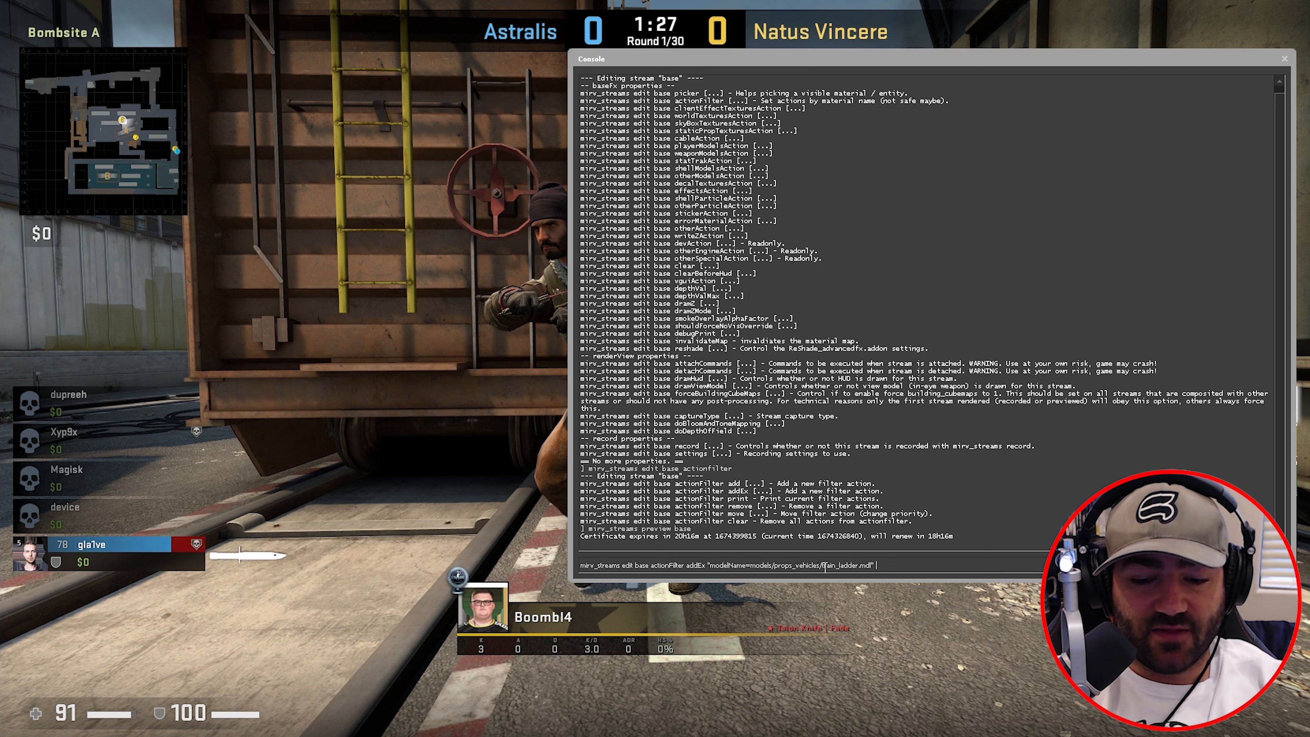
{"action": "type", "text": " \"action=noDraw"}
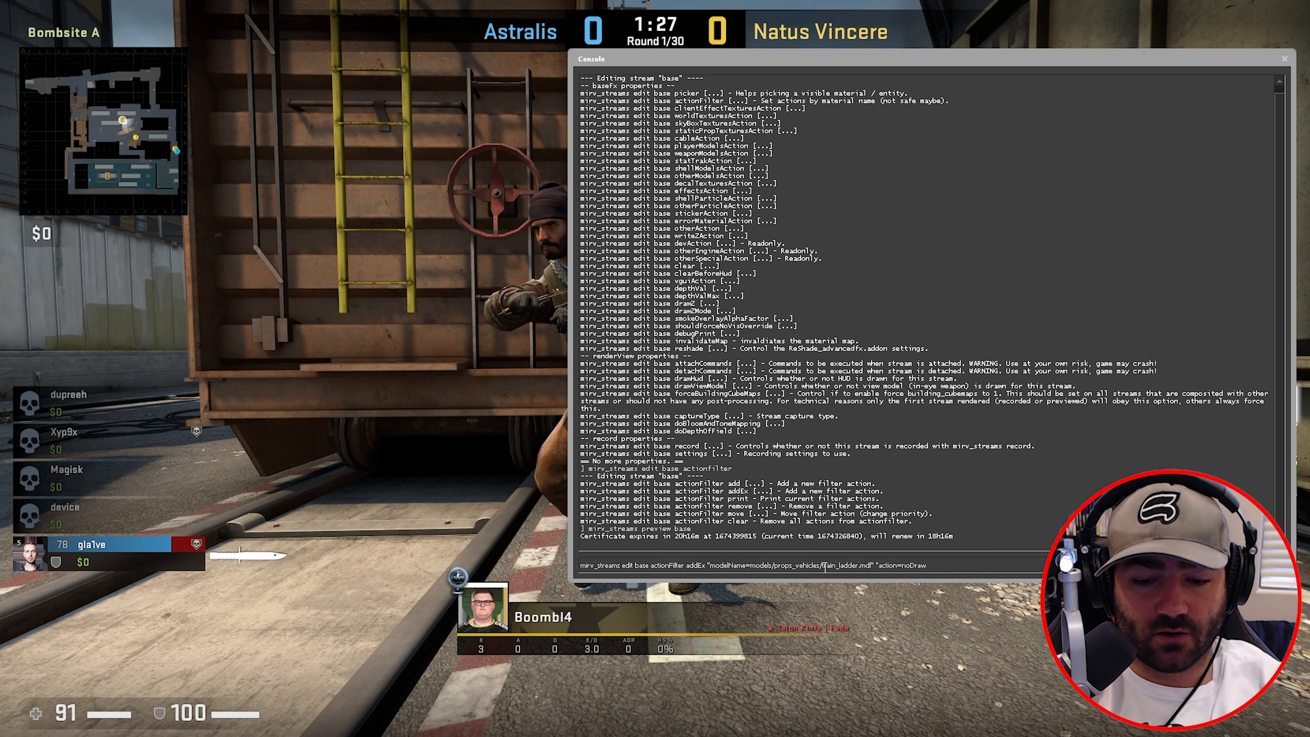
{"action": "key", "text": "Return"}
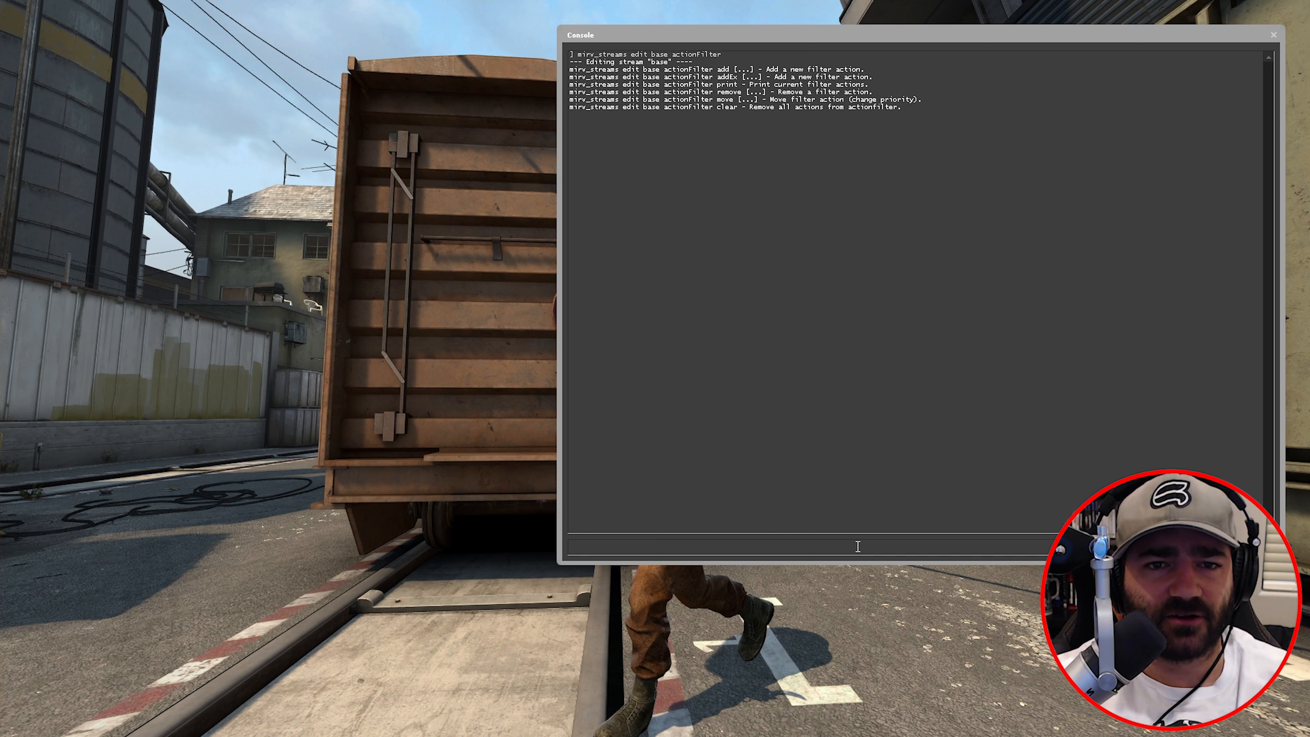
- Print the base stream's action filters, pointing out the flare, flashbang and feathers entries
{"action": "key", "text": "Up"}
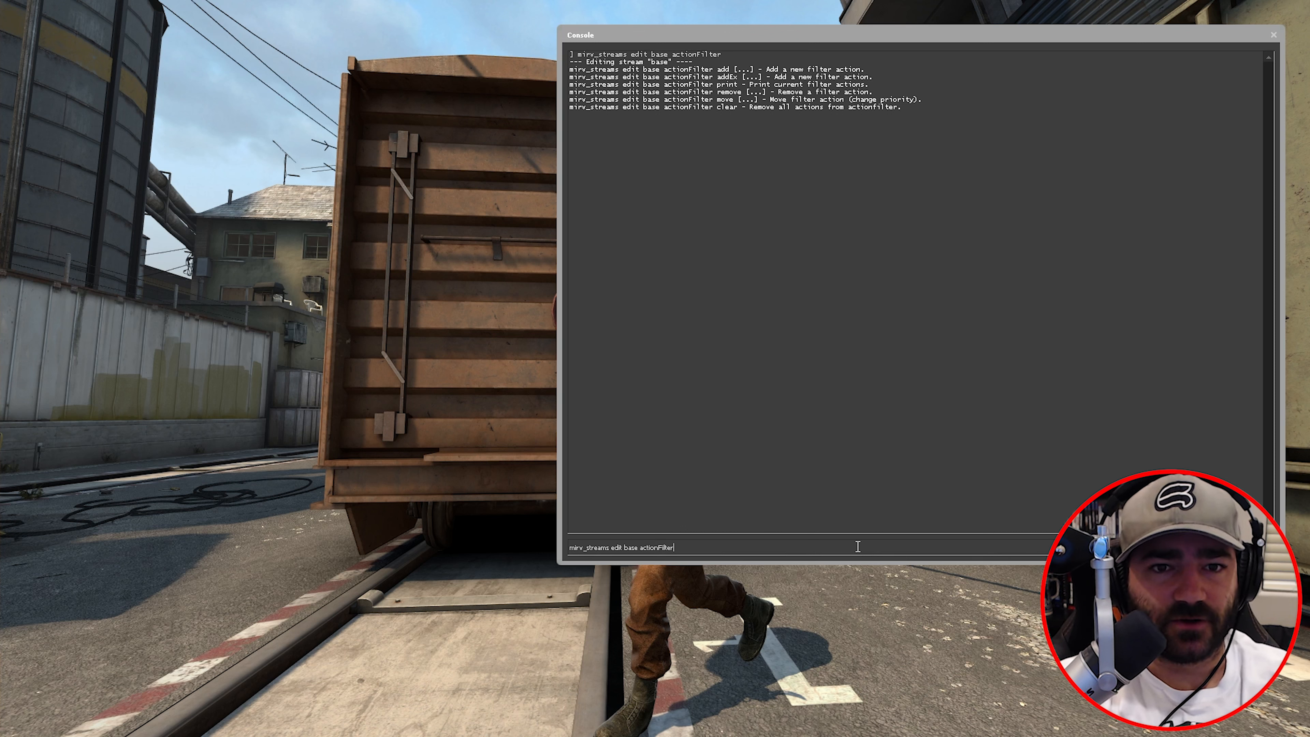
{"action": "type", "text": "print"}
{"action": "key", "text": "Return"}
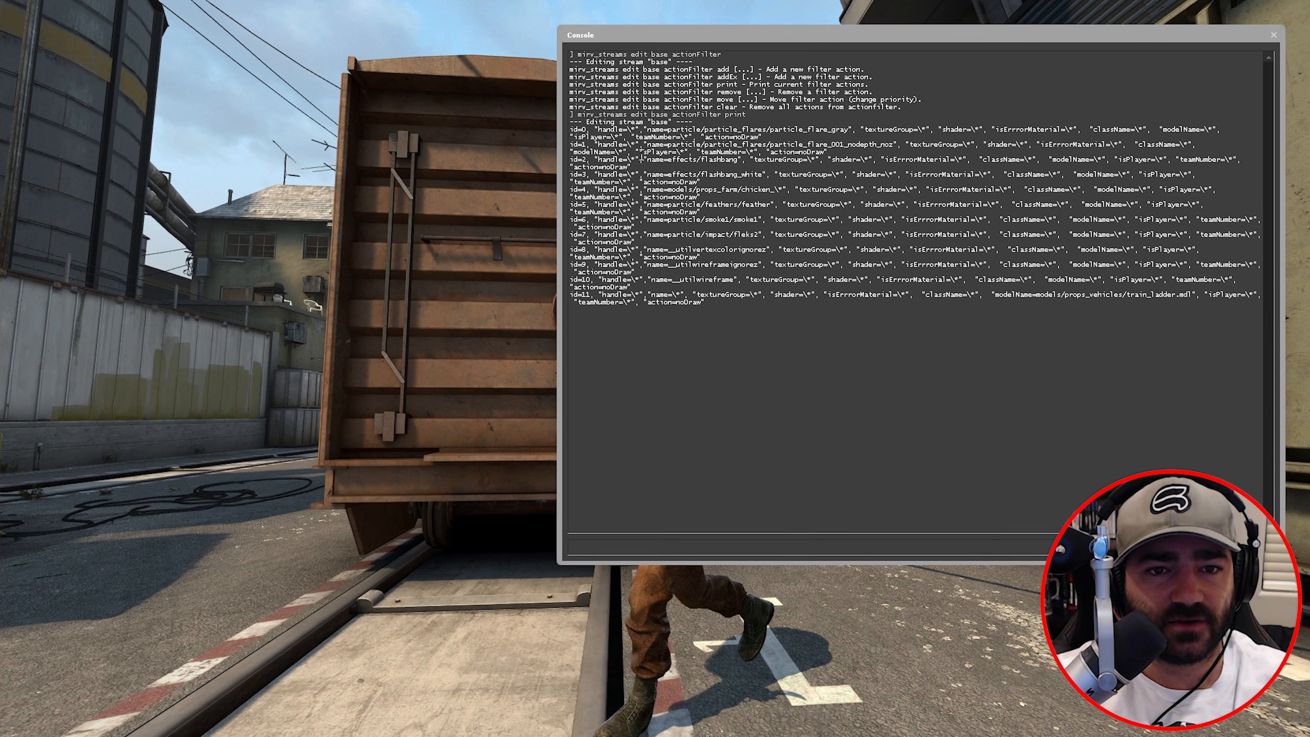
{"action": "left_click_drag", "start_coordinate": [645, 161], "coordinate": [743, 163]}
{"action": "left_click", "coordinate": [678, 164]}
{"action": "left_click", "coordinate": [729, 178]}
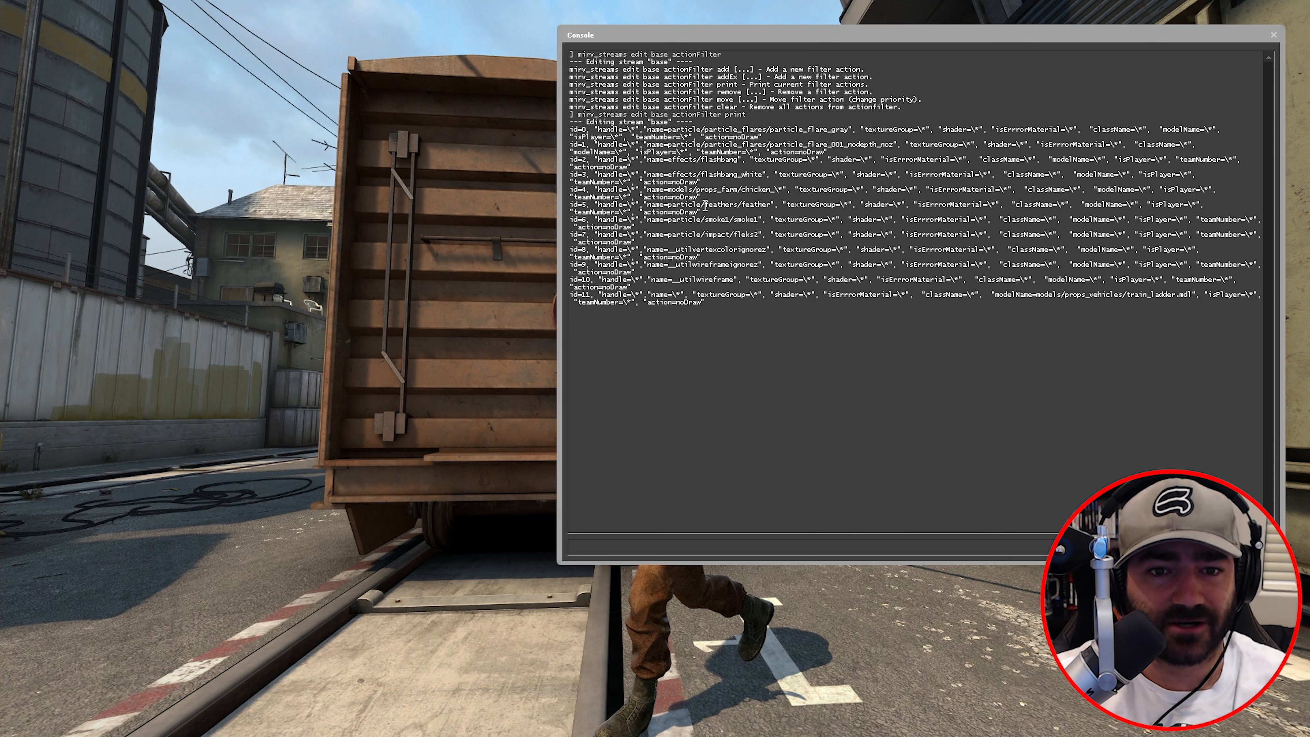
{"action": "left_click_drag", "start_coordinate": [706, 205], "coordinate": [723, 207]}
{"action": "left_click", "coordinate": [865, 498]}
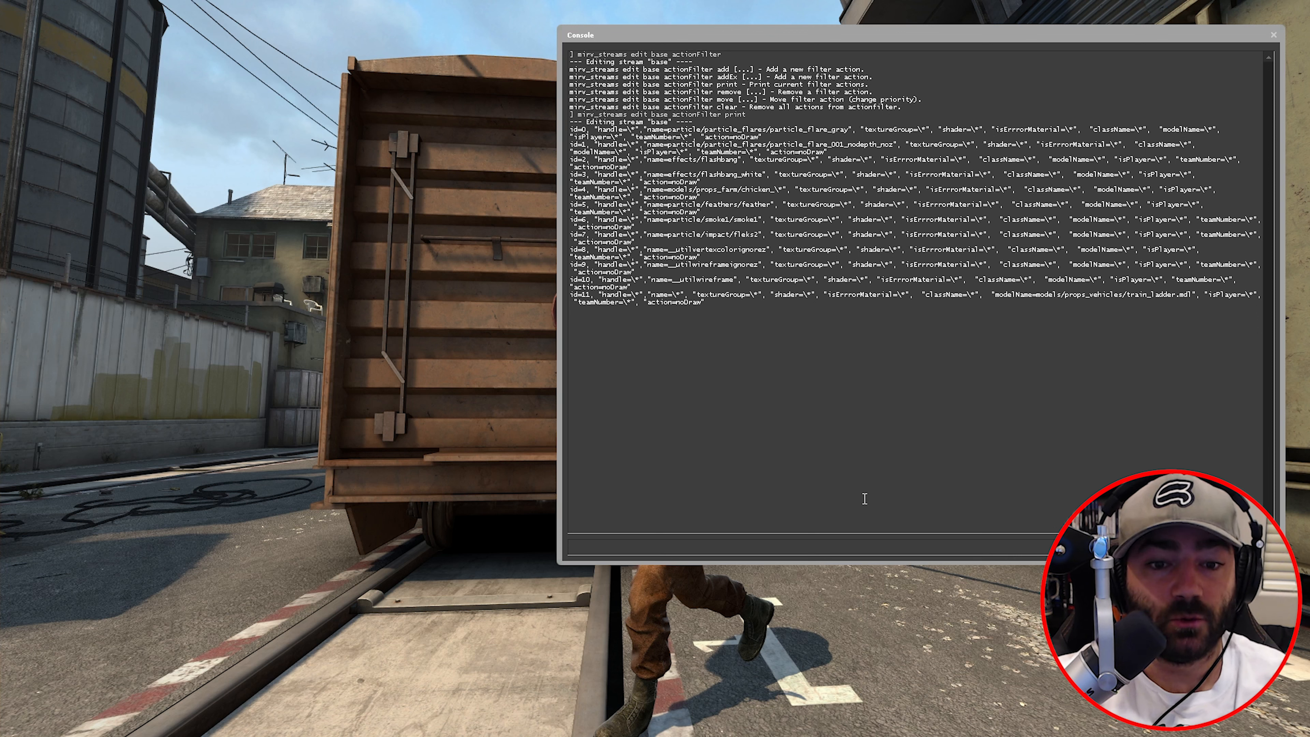
- Show the actionFilter remove usage and point out the train ladder filter, id 11
{"action": "type", "text": "mirv_streams edit base actionFilter pri"}
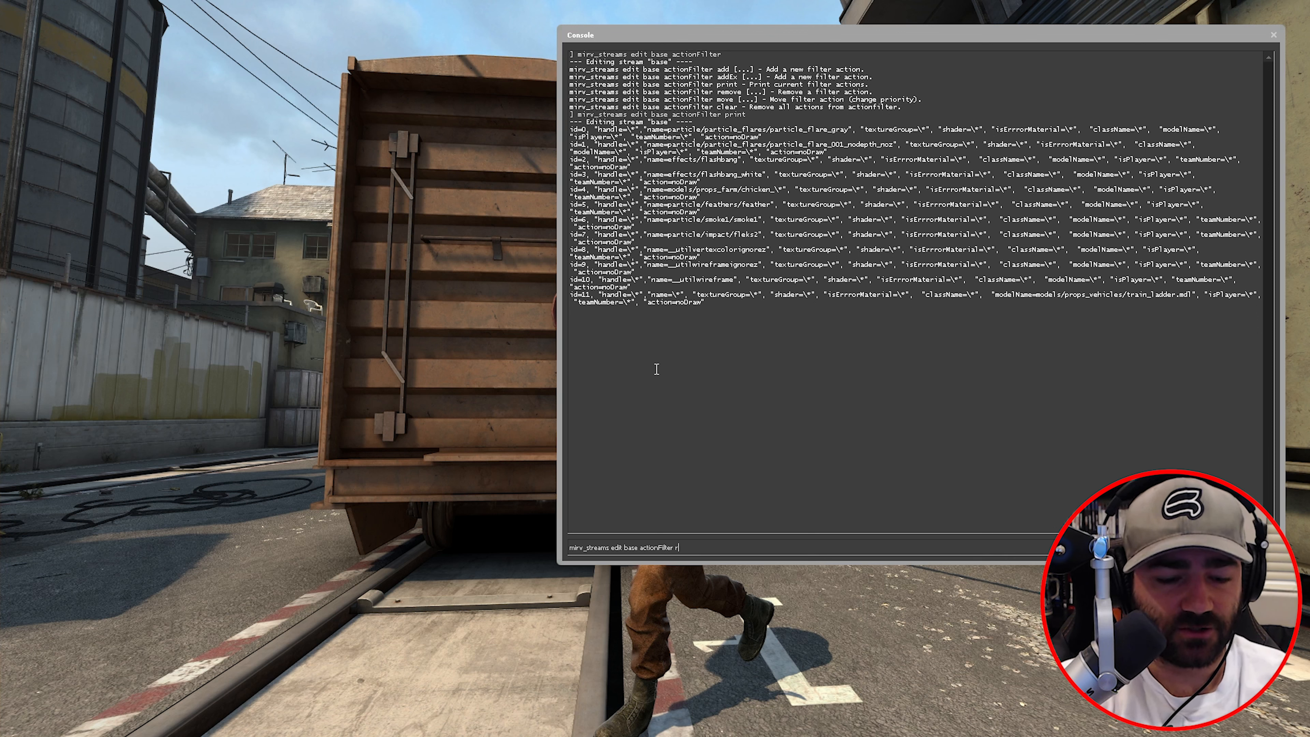
{"action": "type", "text": "emove"}
{"action": "key", "text": "Return"}
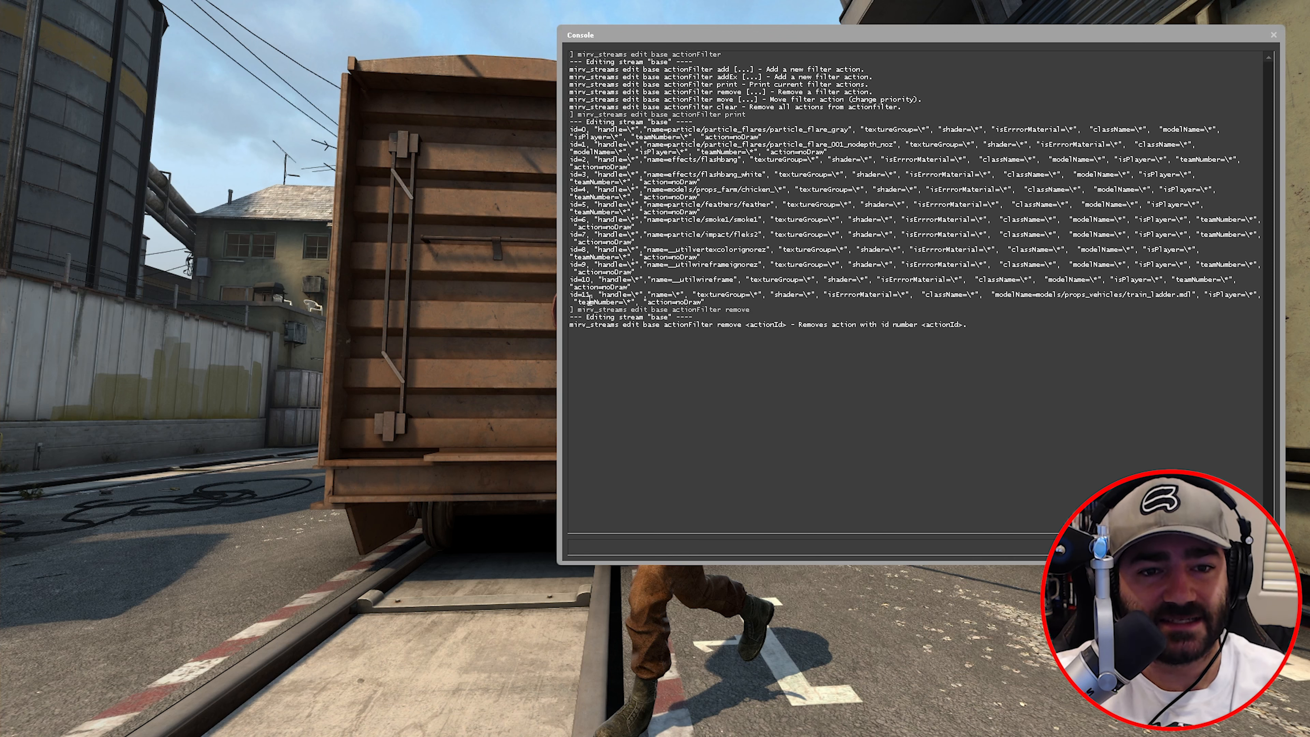
{"action": "mouse_move", "coordinate": [589, 296]}
{"action": "left_mouse_down"}
{"action": "mouse_move", "coordinate": [572, 298]}
{"action": "mouse_move", "coordinate": [576, 282]}
{"action": "left_mouse_up"}
{"action": "left_click", "coordinate": [579, 297]}
{"action": "left_click", "coordinate": [582, 281]}
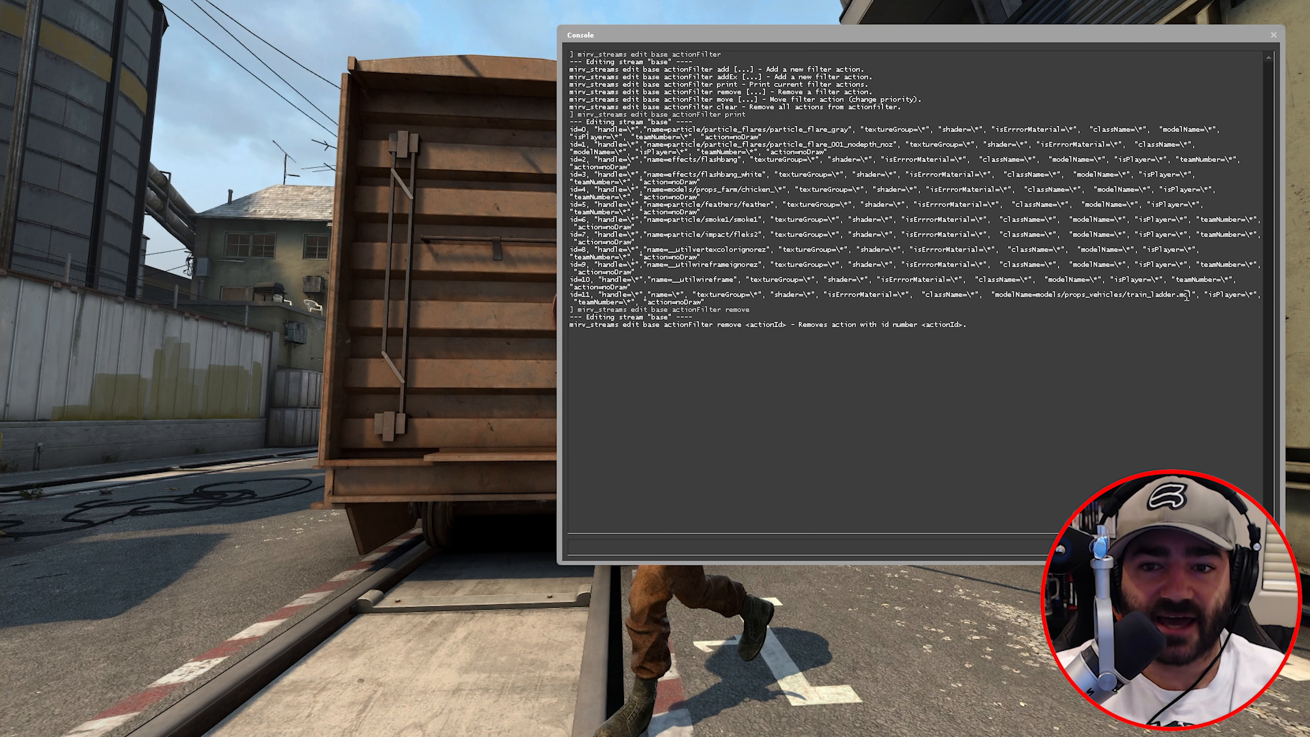
{"action": "left_click_drag", "start_coordinate": [1185, 296], "coordinate": [1067, 299]}
- Remove action filter 11, the train_ladder noDraw entry, from the base stream
{"action": "left_click", "coordinate": [1066, 298]}
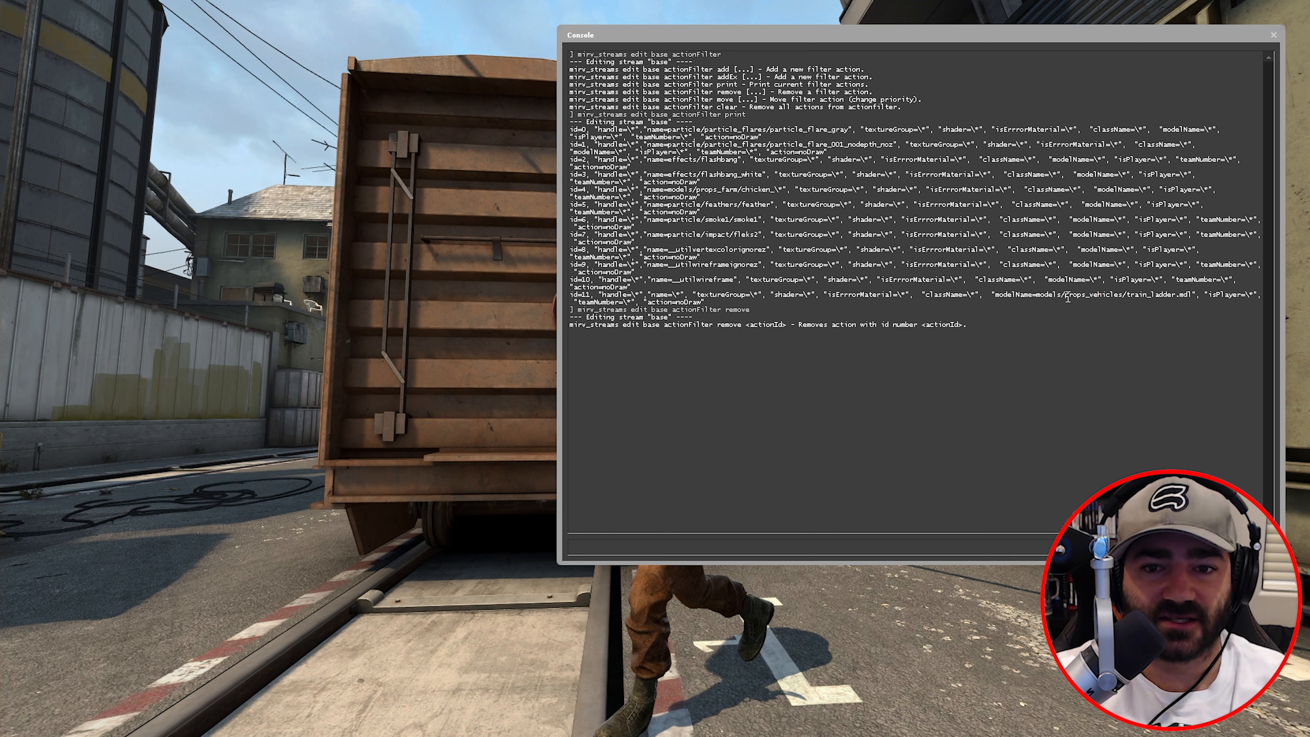
{"action": "left_click", "coordinate": [861, 553]}
{"action": "key", "text": "Up"}
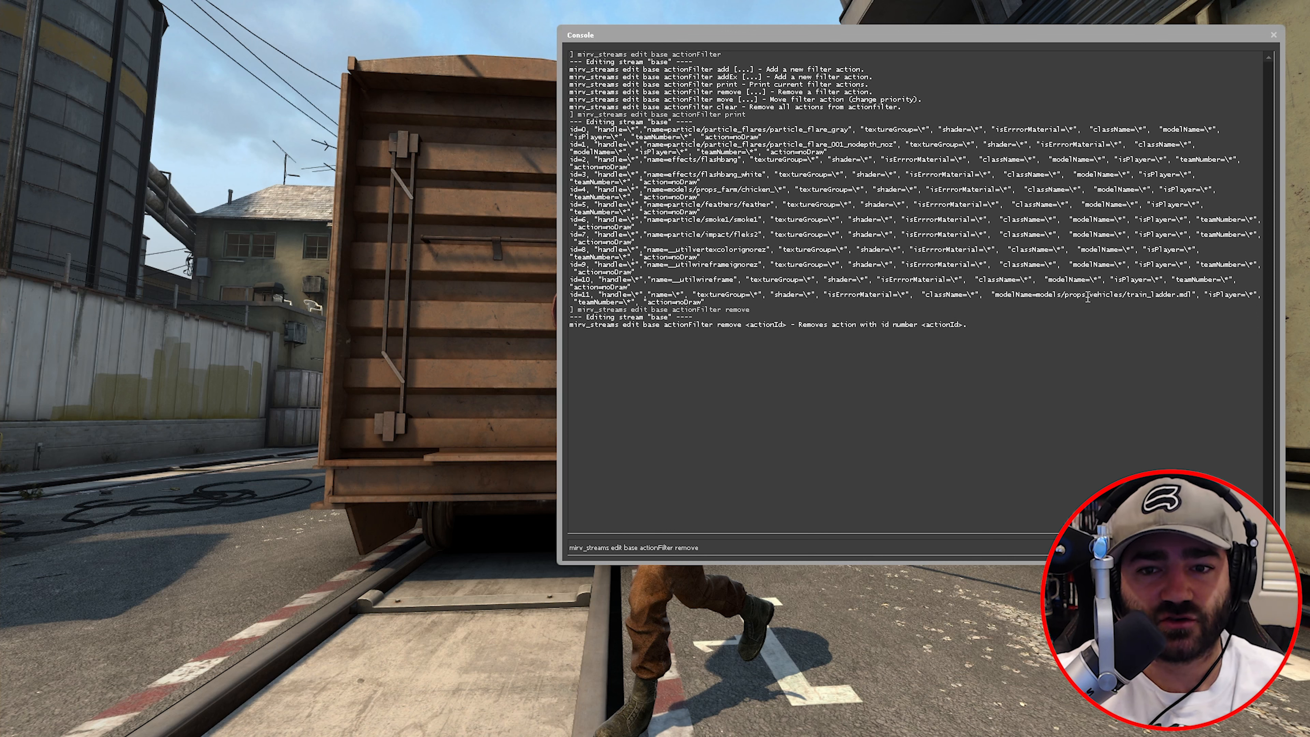
{"action": "left_click_drag", "start_coordinate": [1088, 298], "coordinate": [1176, 302]}
{"action": "left_click", "coordinate": [755, 310]}
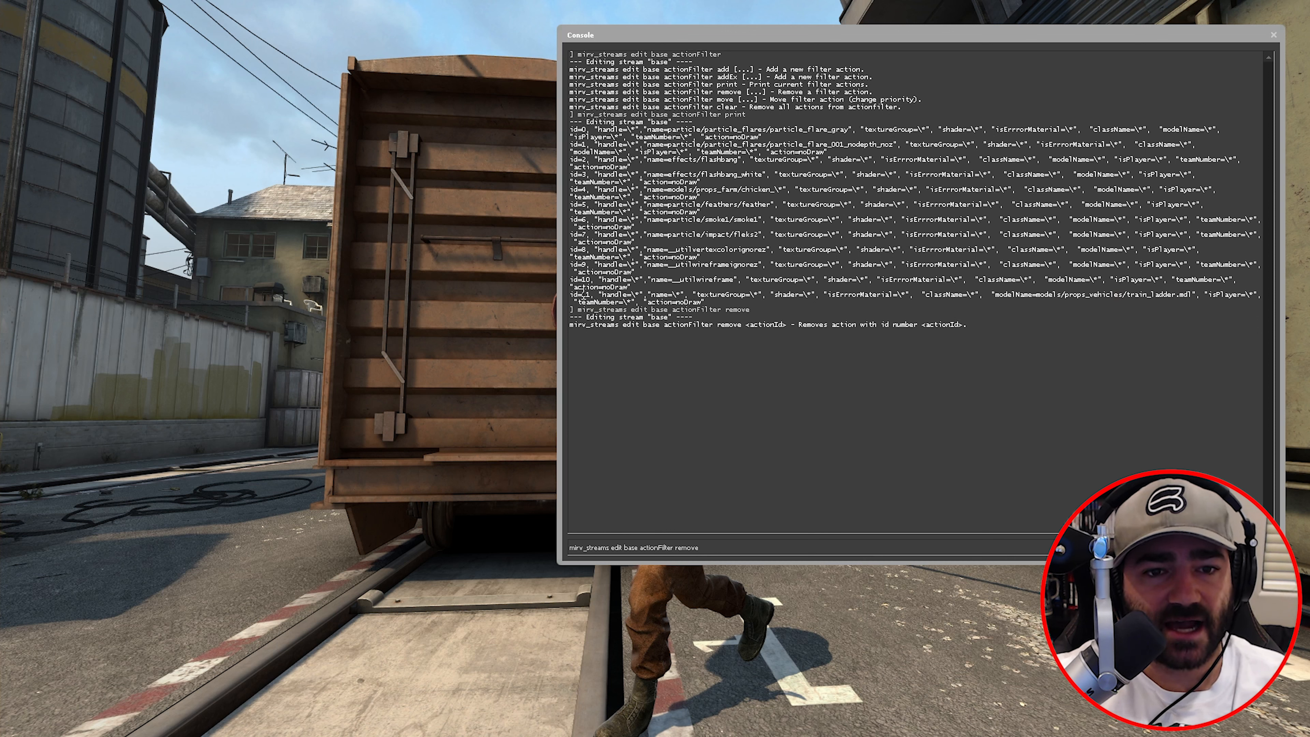
{"action": "left_click", "coordinate": [738, 545]}
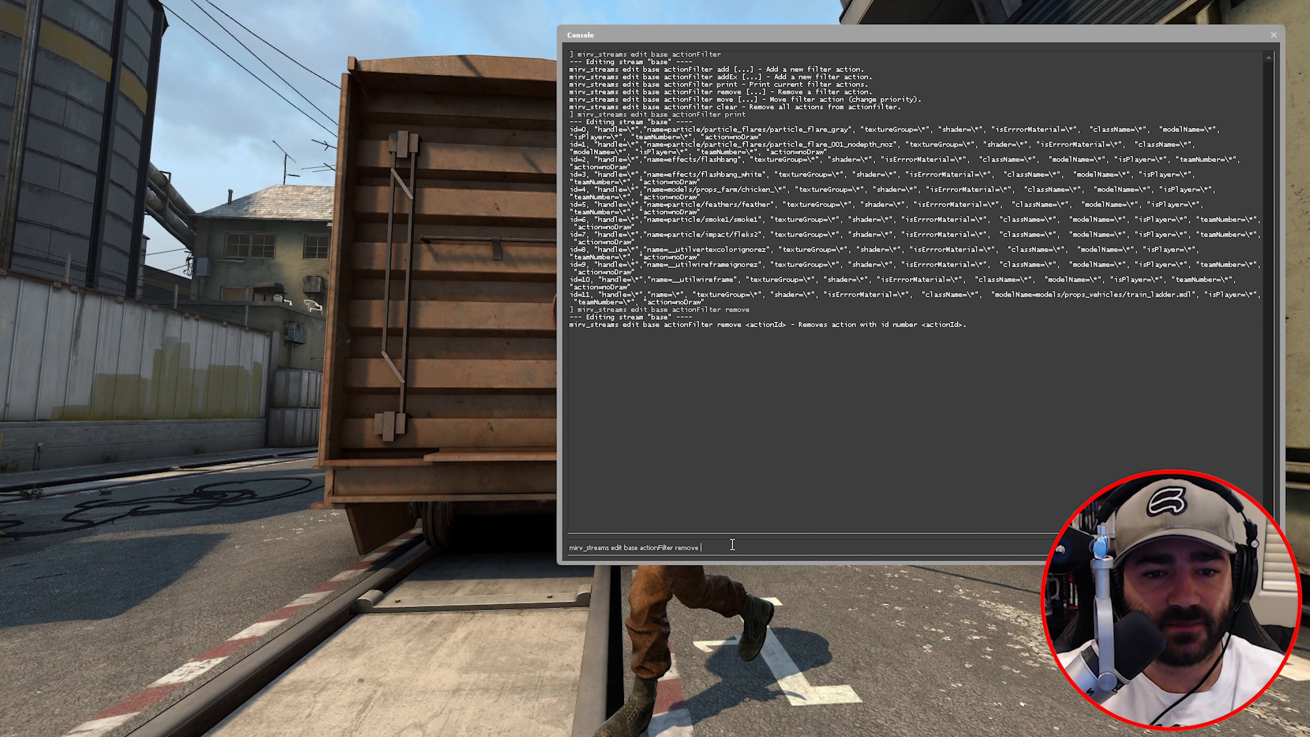
{"action": "type", "text": "11"}
{"action": "key", "text": "Return"}
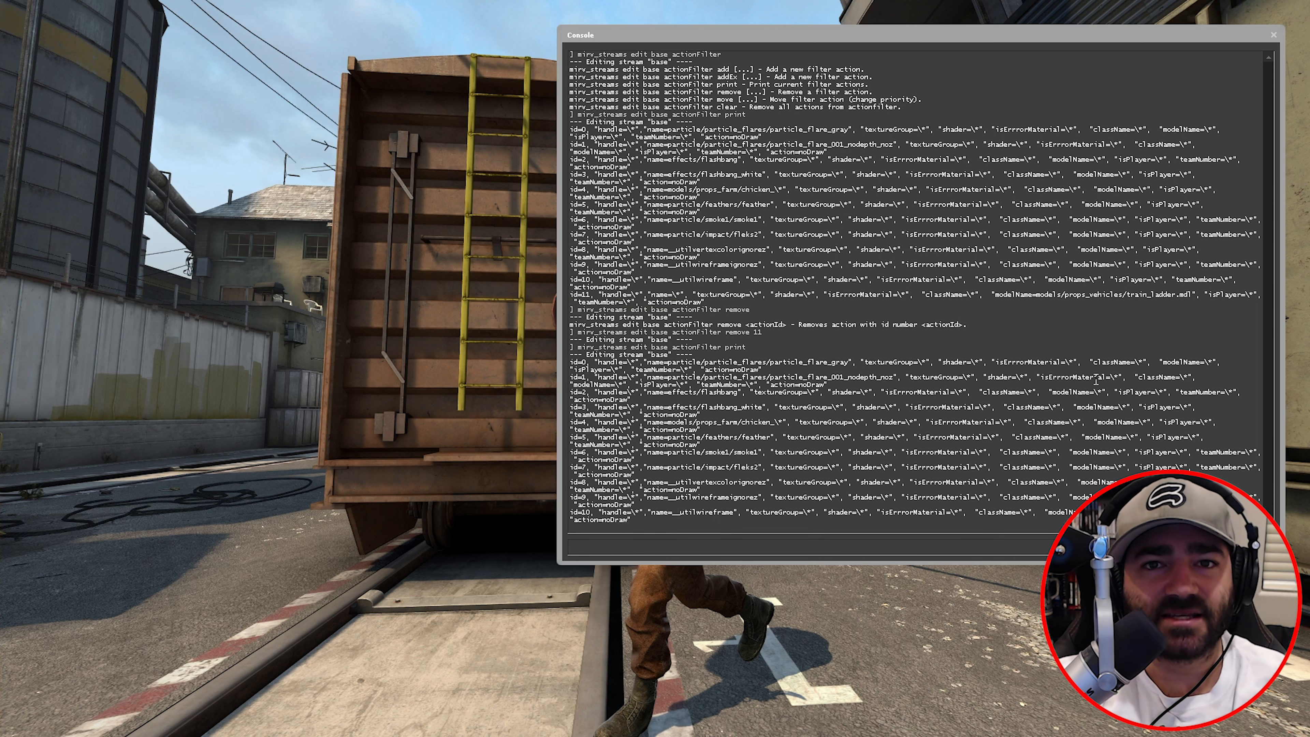
- Clear all base stream action filters and print the now-empty filter list
{"action": "key", "text": "Up"}
{"action": "key", "text": "Up"}
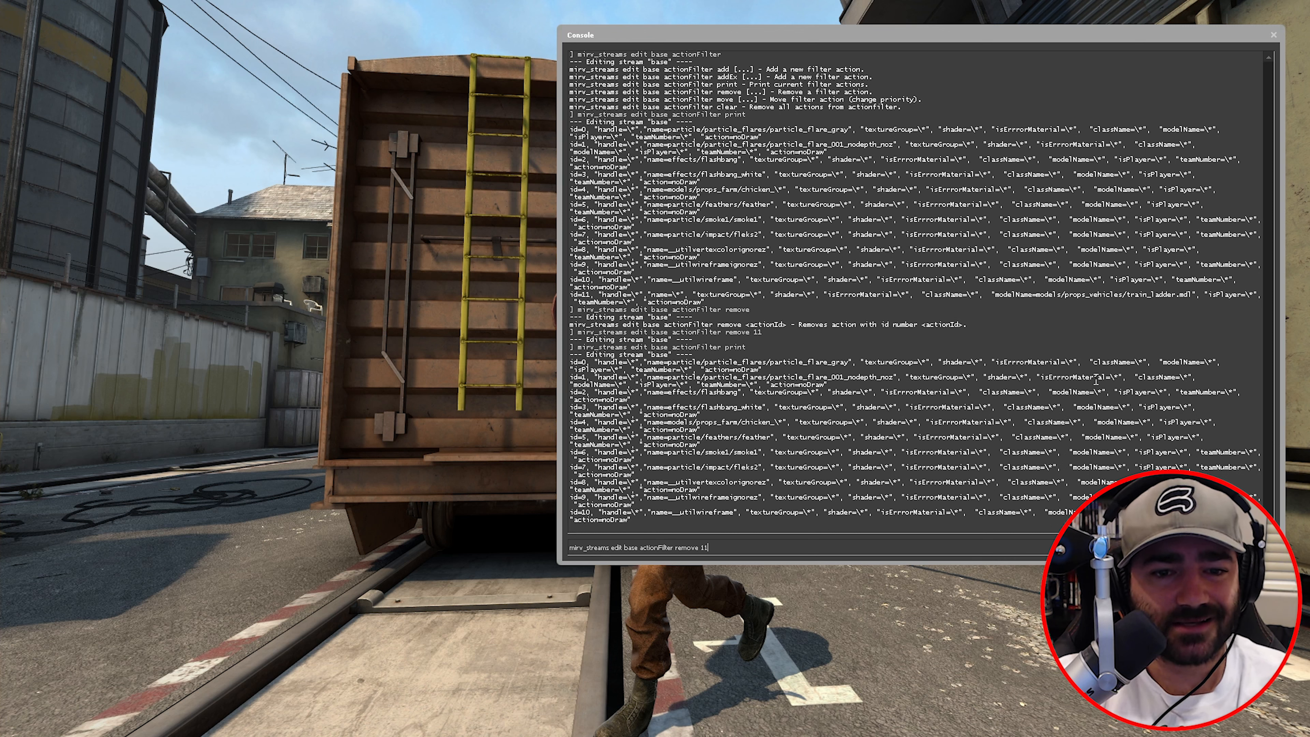
{"action": "key", "text": "Down"}
{"action": "key", "text": "BackSpace"}
{"action": "key", "text": "BackSpace"}
{"action": "key", "text": "BackSpace"}
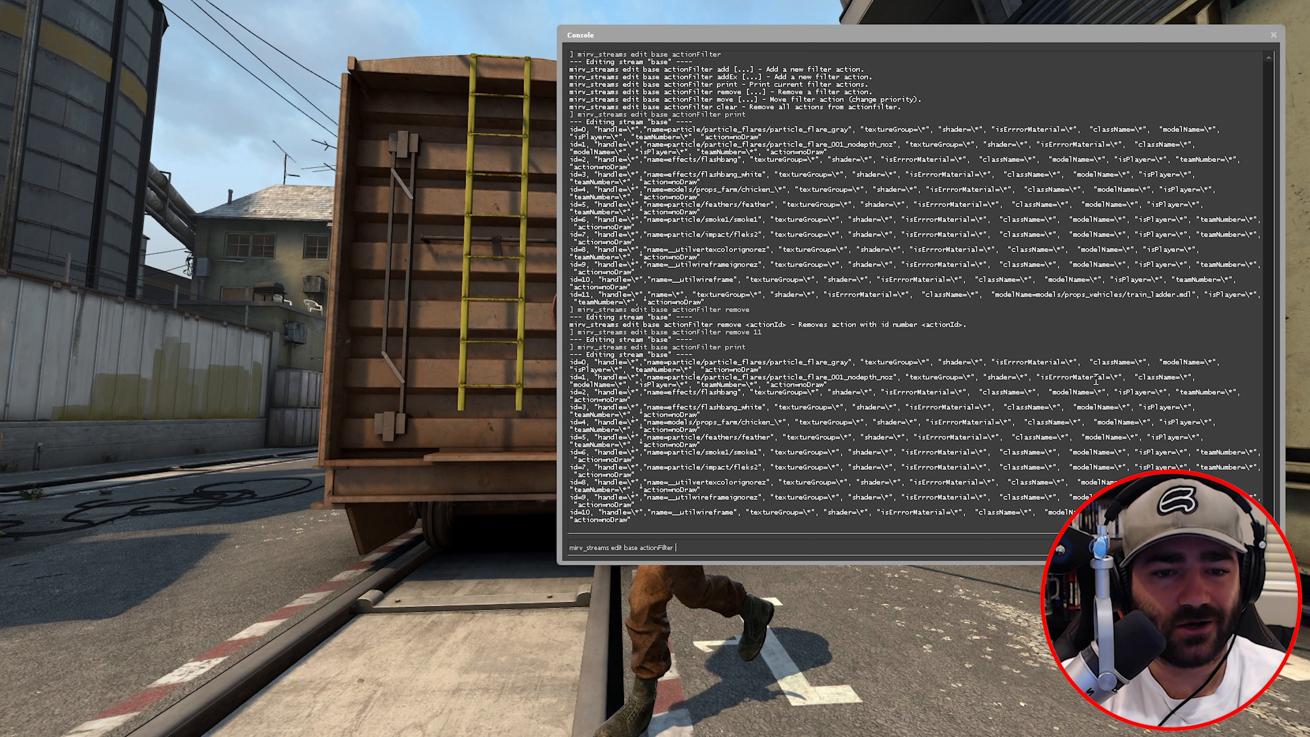
{"action": "type", "text": "cle"}
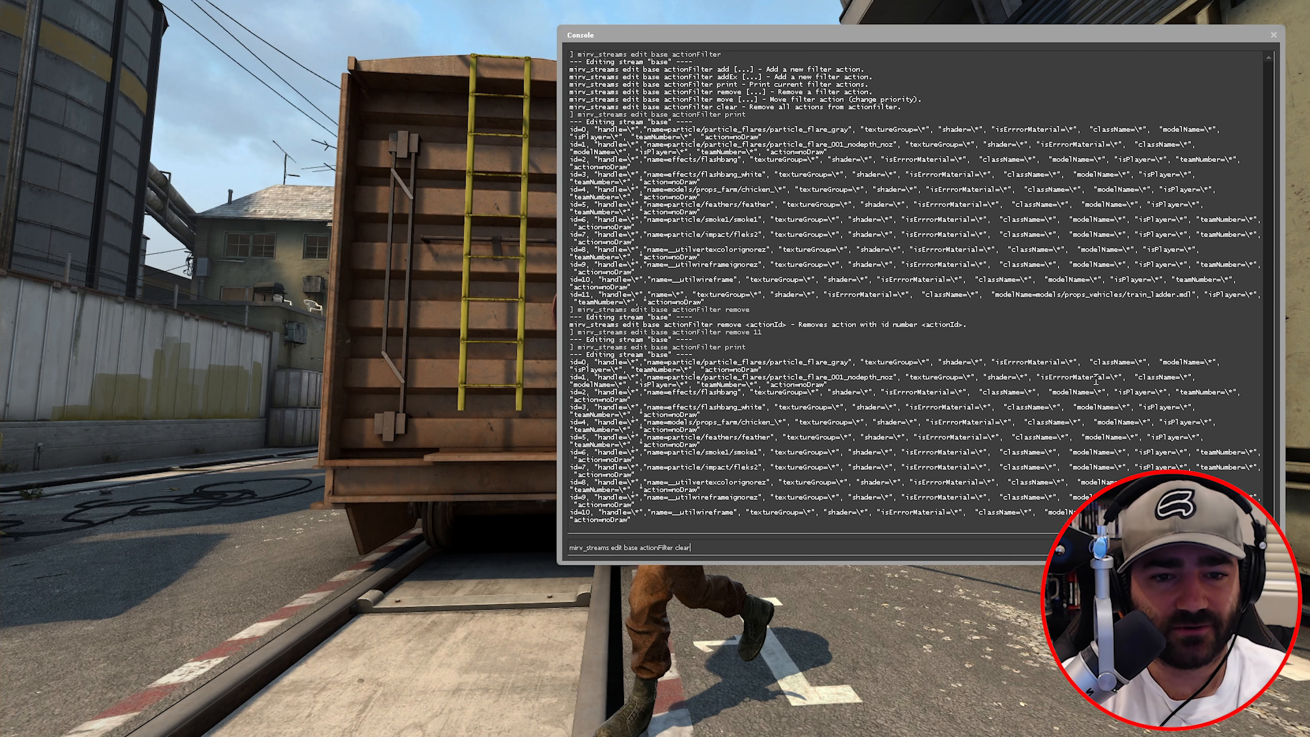
{"action": "type", "text": "ar"}
{"action": "key", "text": "Return"}
{"action": "key", "text": "Up"}
{"action": "key", "text": "Return"}
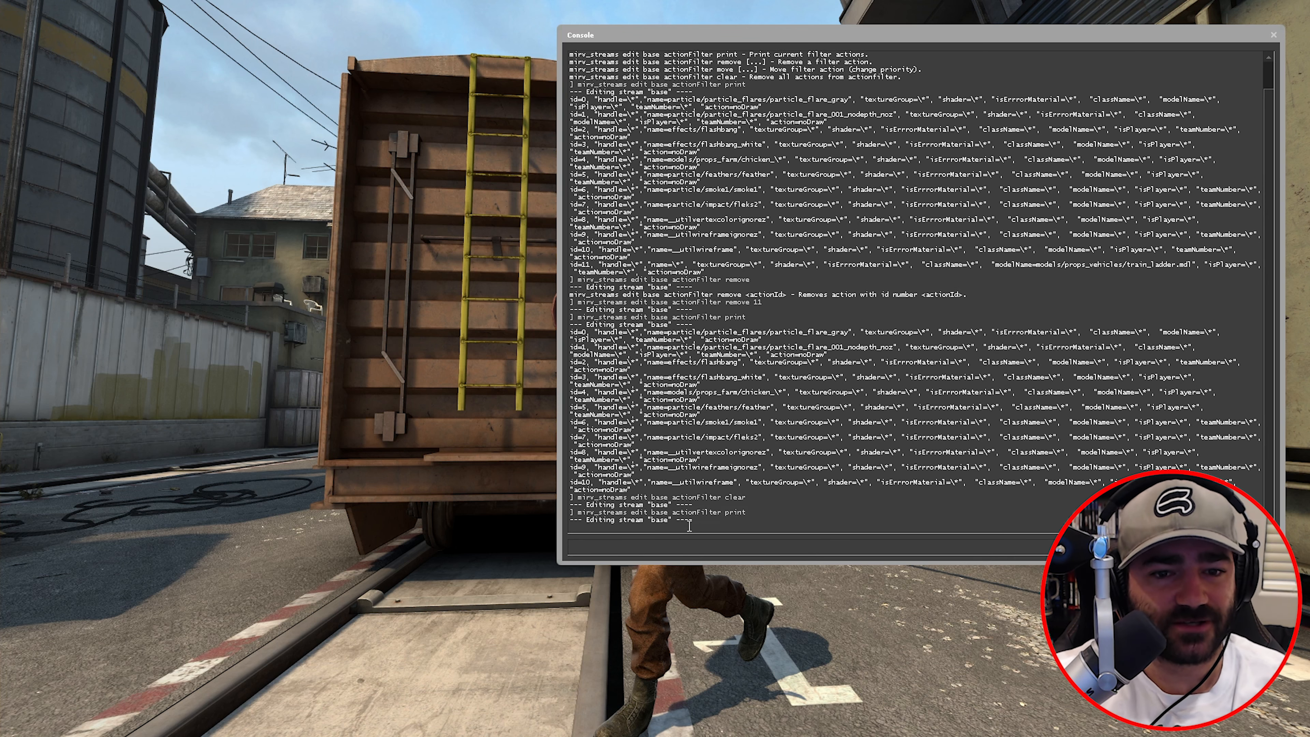
{"action": "left_click_drag", "start_coordinate": [570, 489], "coordinate": [579, 329]}
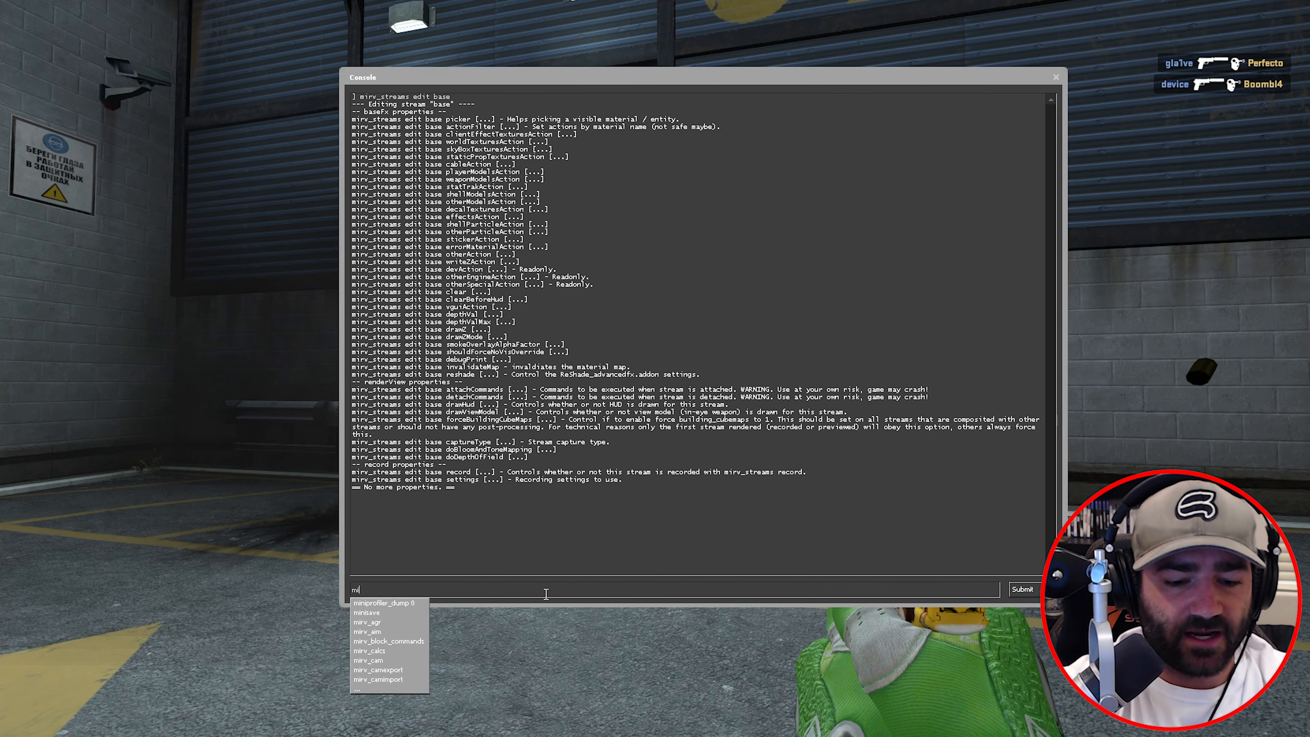
- Set the base stream's worldTexturesAction to noDraw and view the untextured map
{"action": "type", "text": "str"}
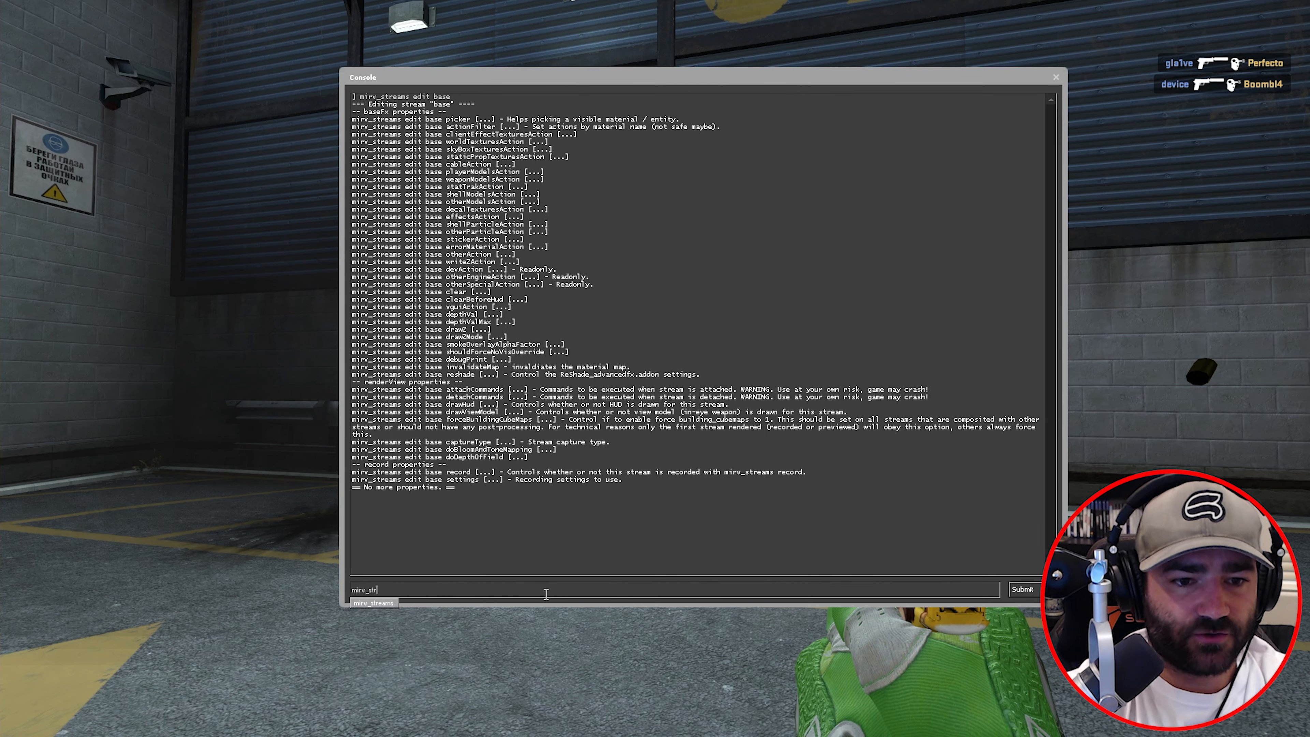
{"action": "type", "text": "eams edit base c"}
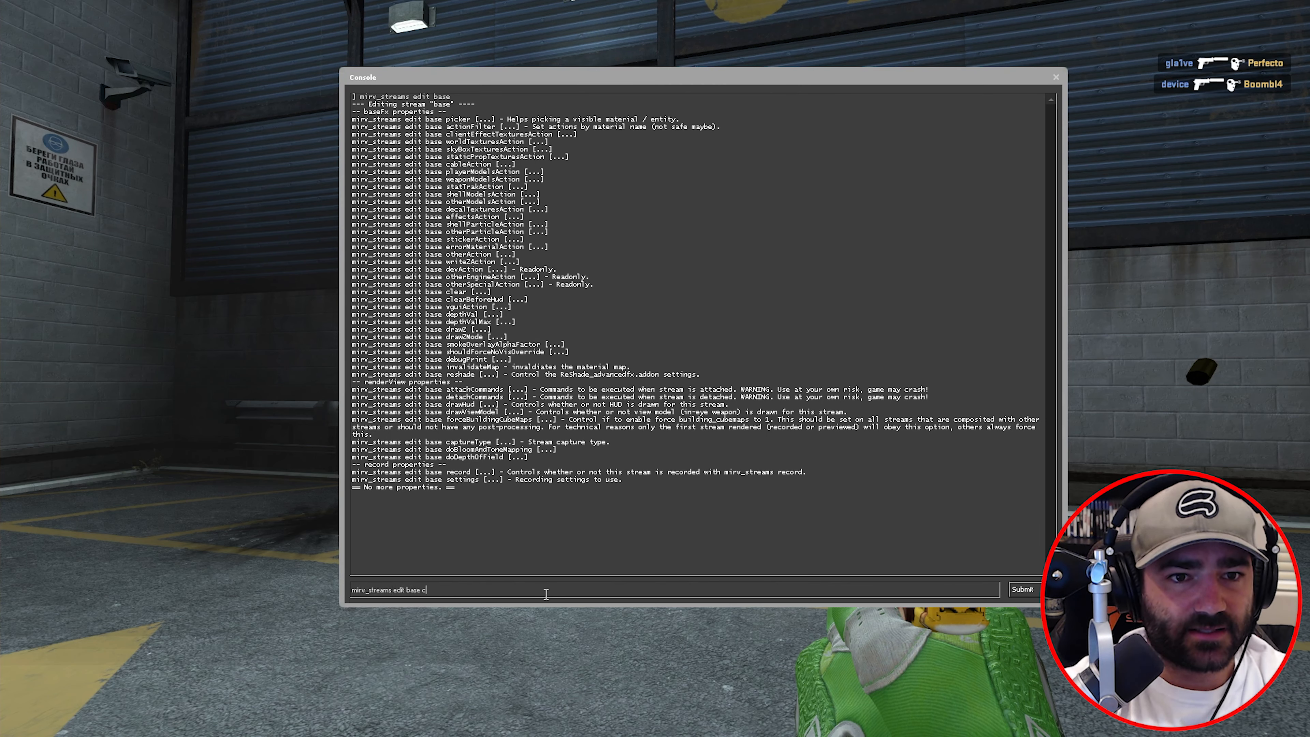
{"action": "type", "text": "lient"}
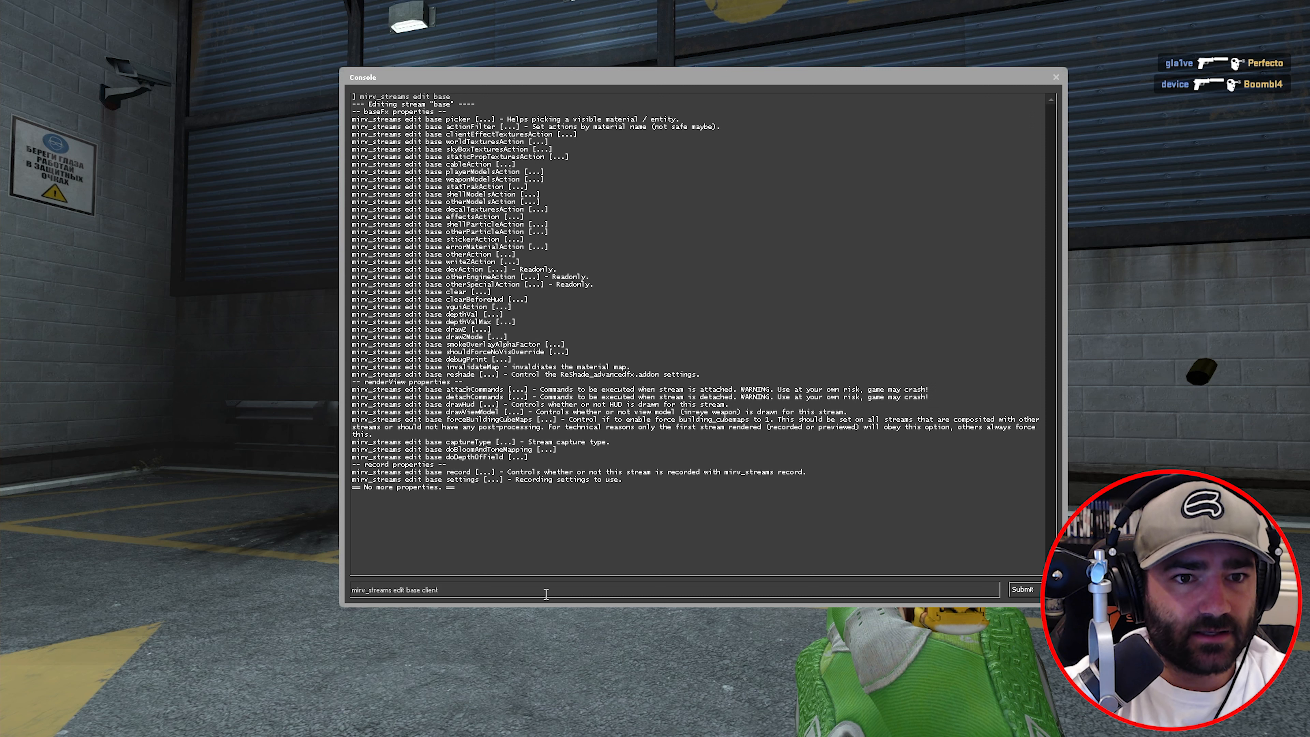
{"action": "type", "text": "EffectText"}
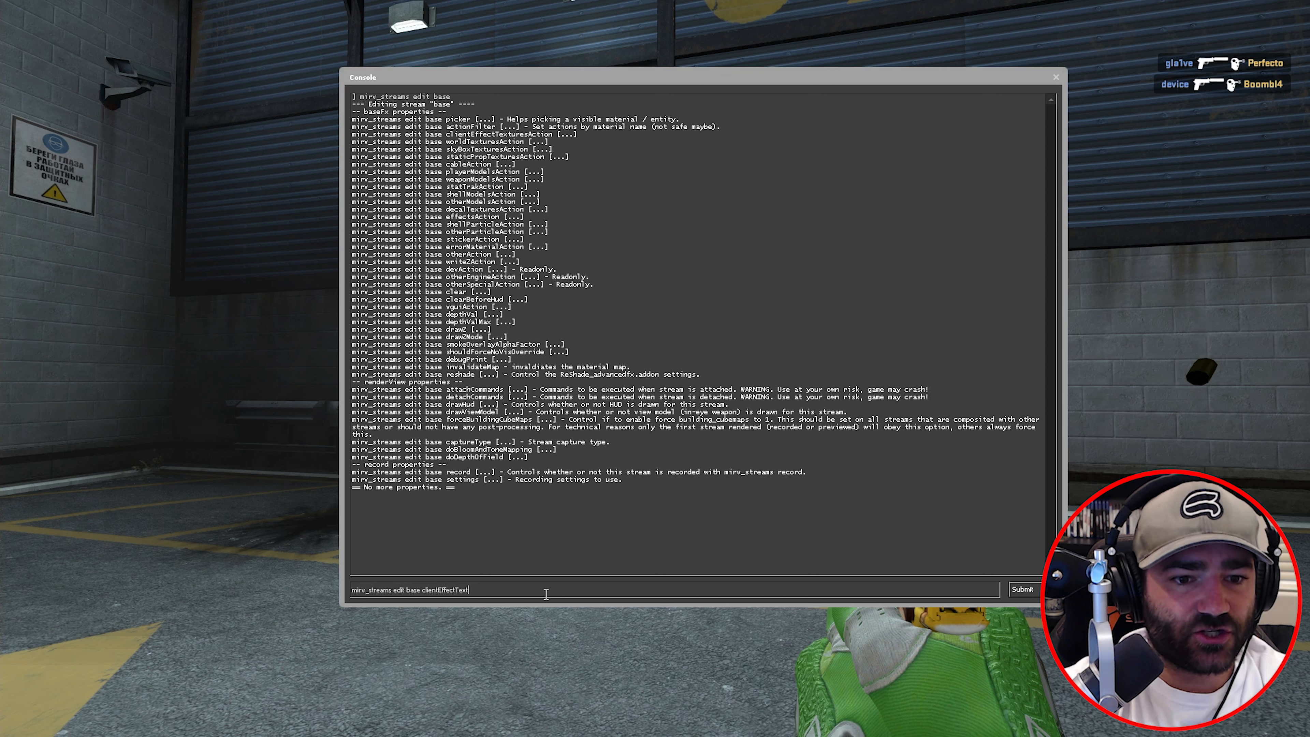
{"action": "type", "text": "uyre"}
{"action": "type", "text": "esActi"}
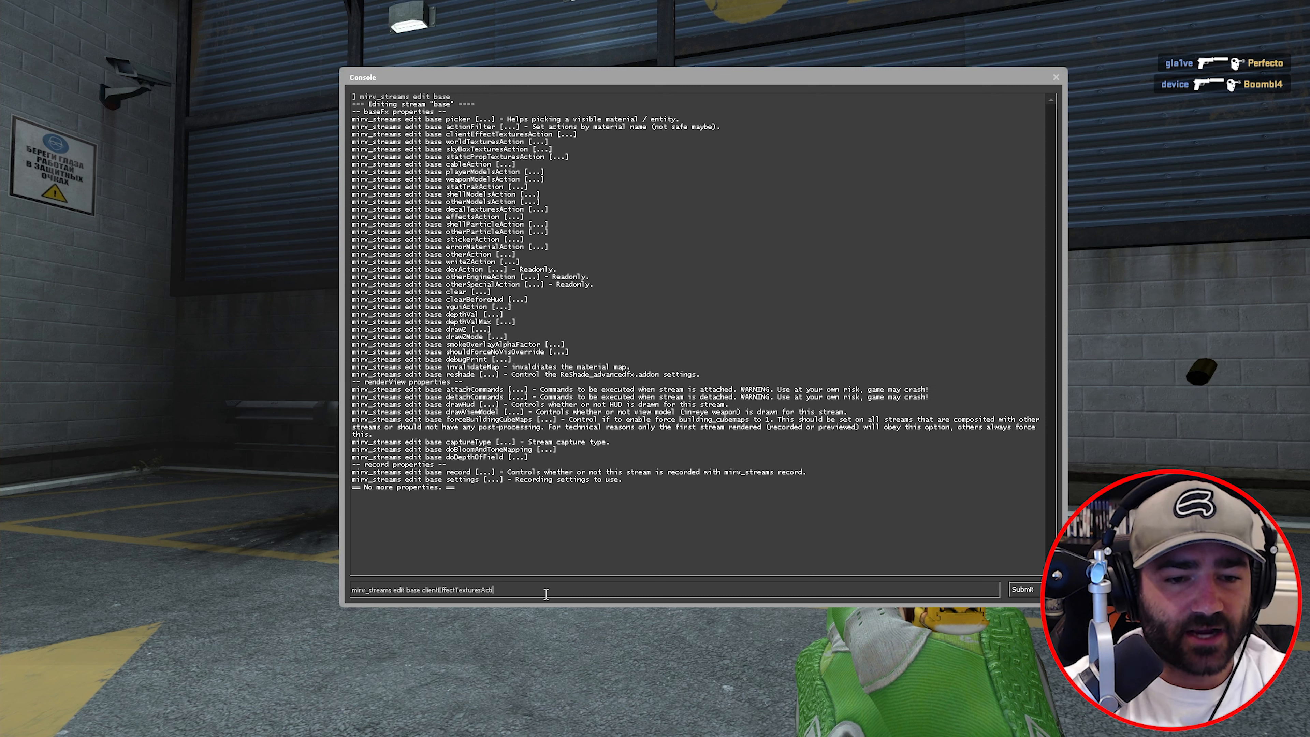
{"action": "type", "text": "on"}
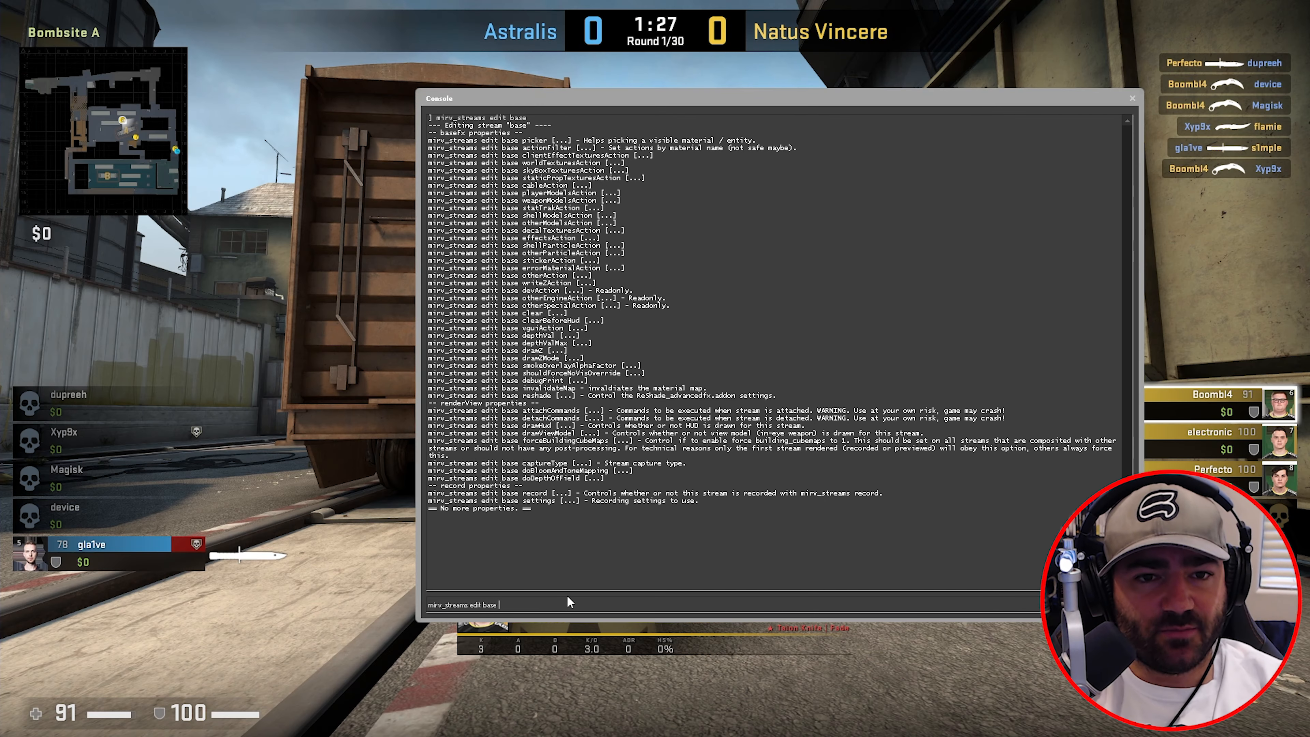
{"action": "type", "text": "worldTexturesAction n"}
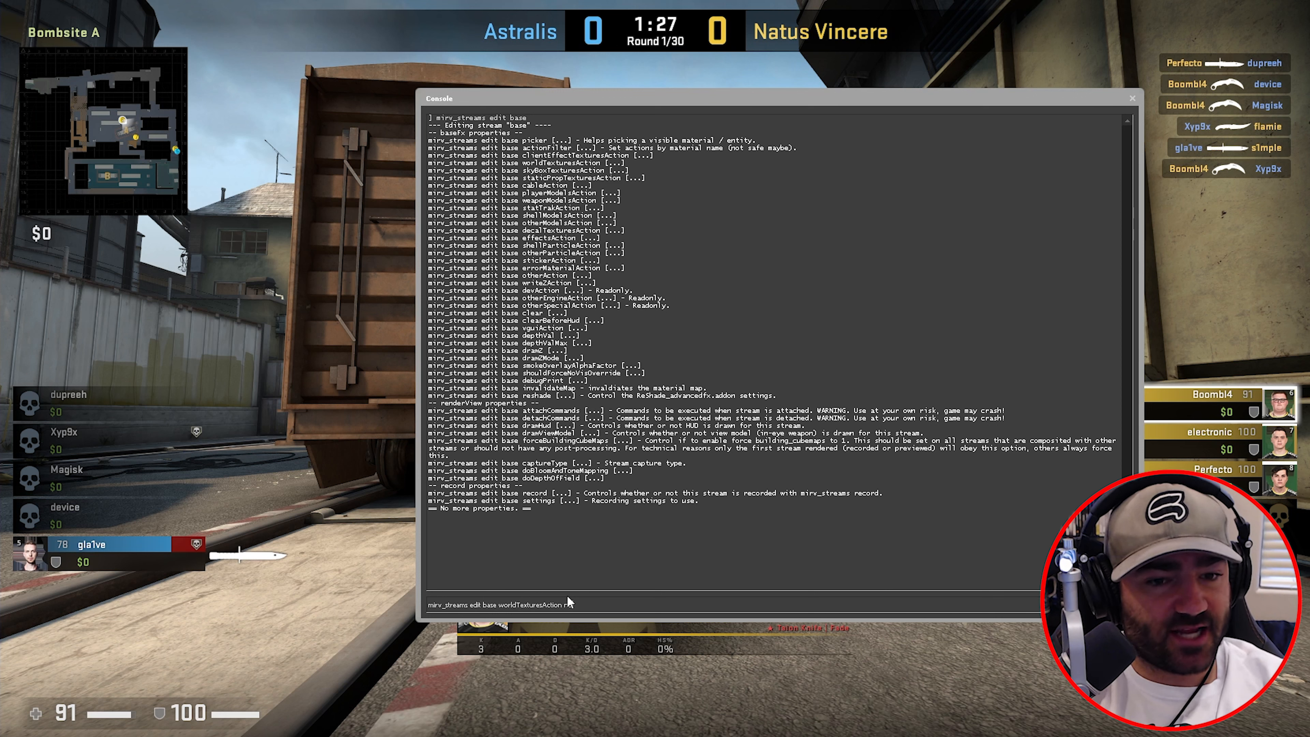
{"action": "type", "text": "oDraw"}
{"action": "key", "text": "Return"}
{"action": "key", "text": "grave"}
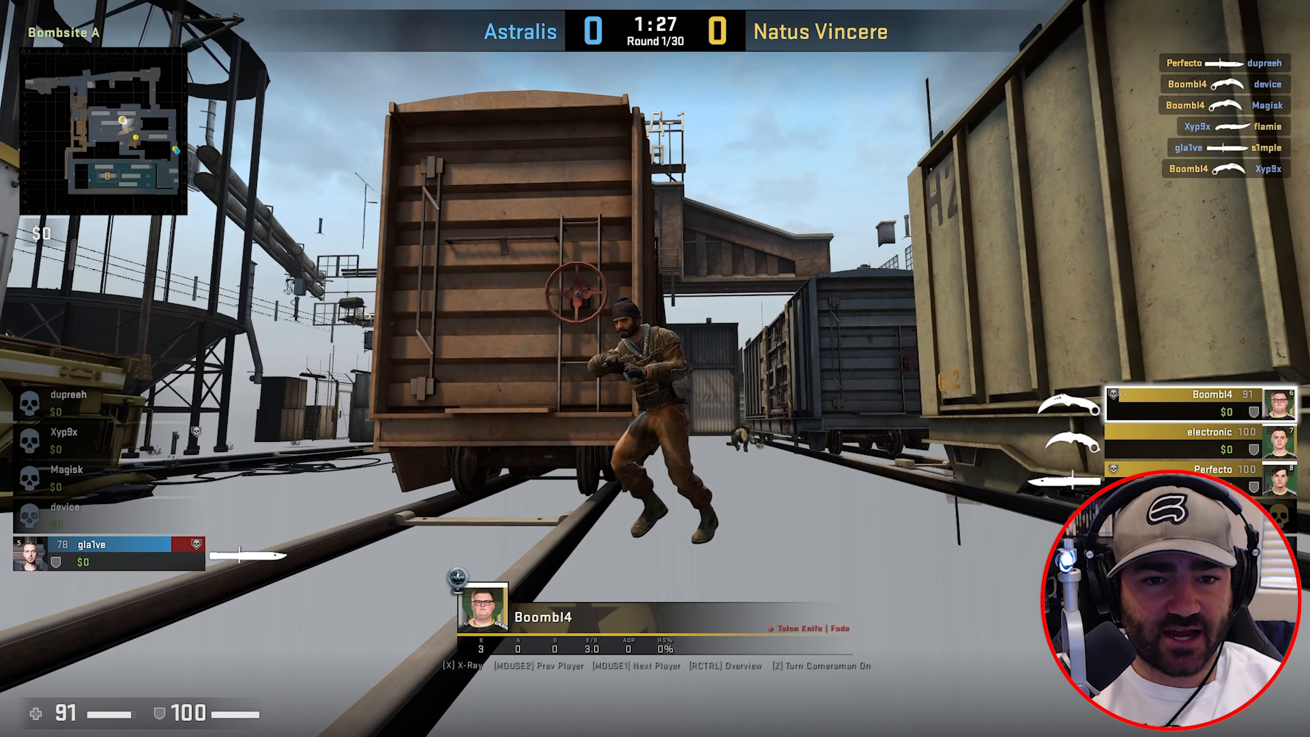
- Set worldTexturesAction back to Draw to restore the map's surface textures
{"action": "key", "text": "grave"}
{"action": "key", "text": "Up"}
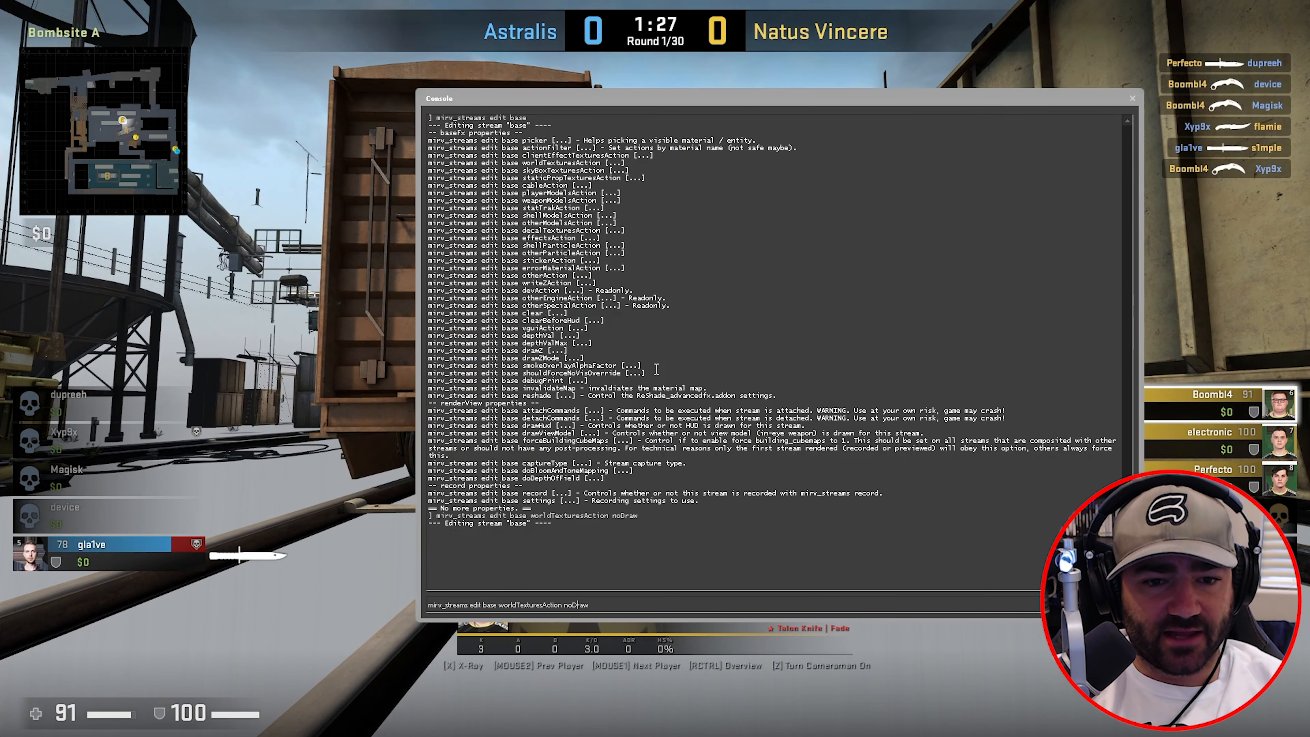
{"action": "key", "text": "BackSpace"}
{"action": "key", "text": "BackSpace"}
{"action": "key", "text": "Return"}
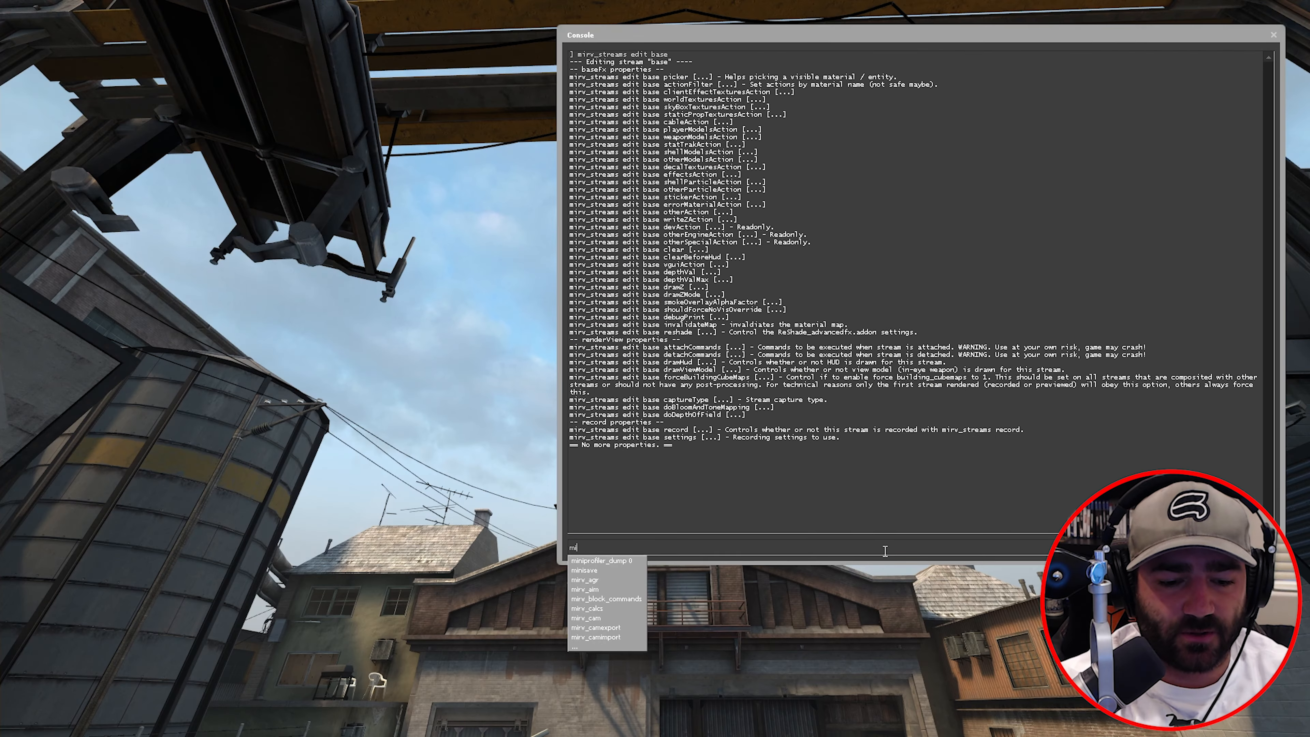
{"action": "type", "text": "_streams edit base "}
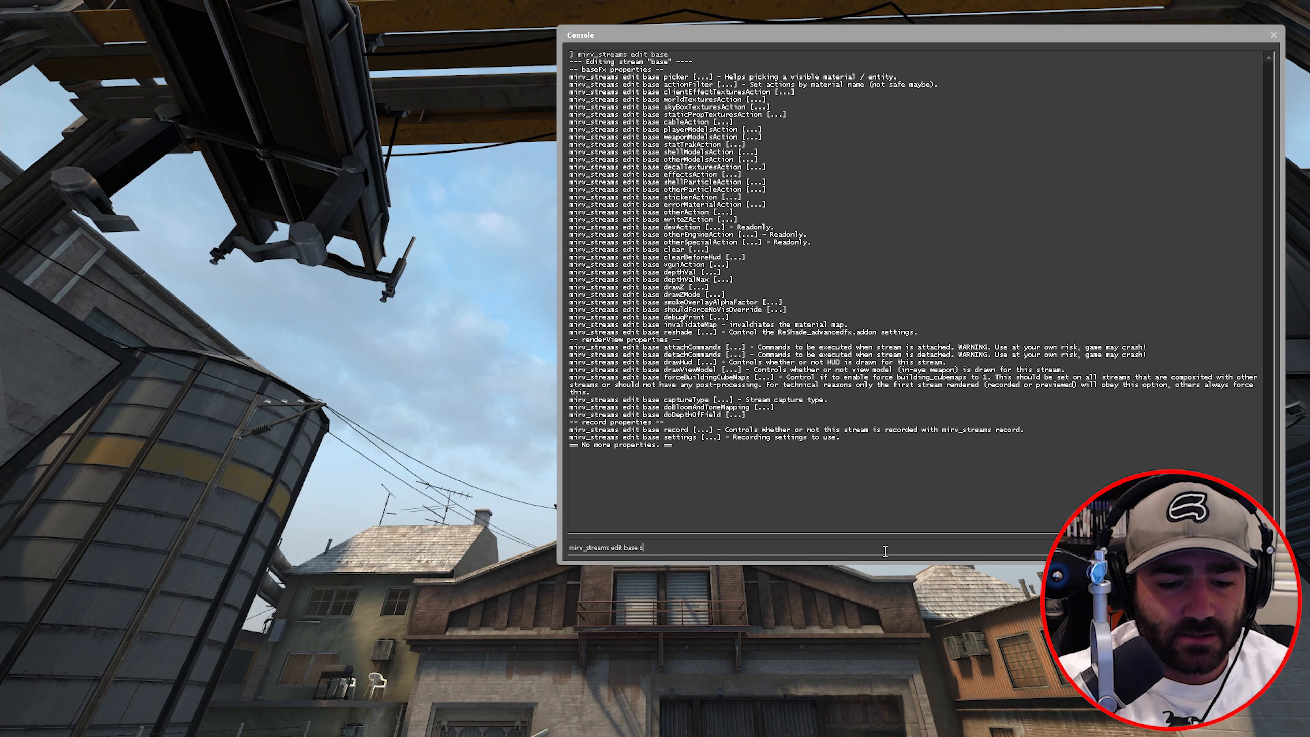
{"action": "type", "text": "skyBoxTex"}
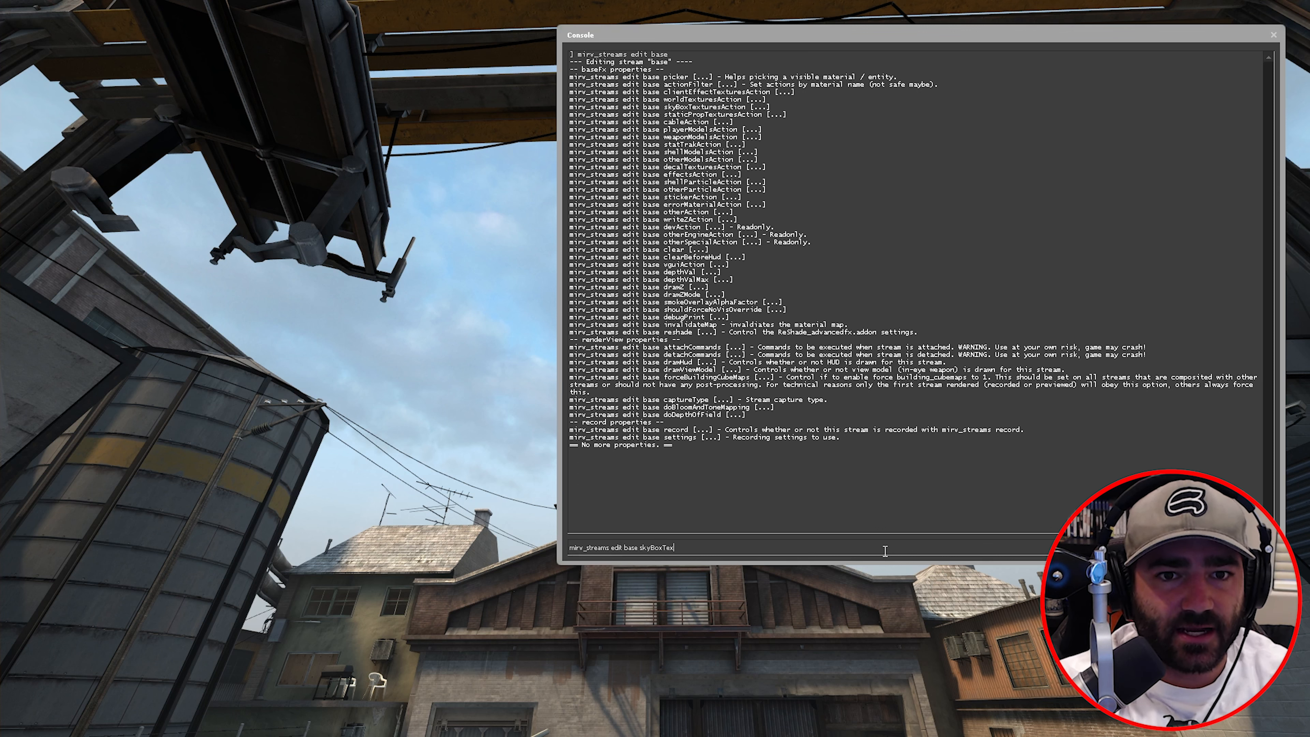
{"action": "type", "text": "turesActio"}
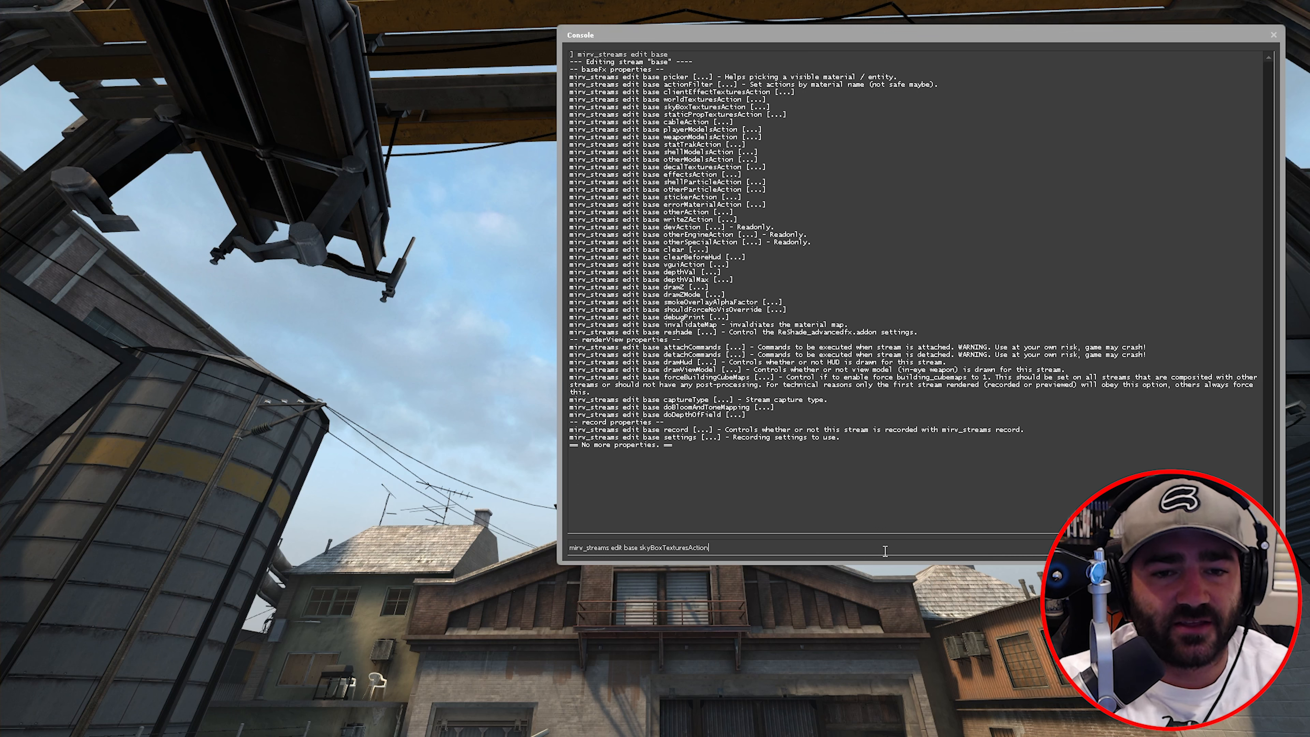
{"action": "type", "text": "n"}
- Show skyBoxTexturesAction usage, then set it to noDraw to grey out the sky
{"action": "key", "text": "Return"}
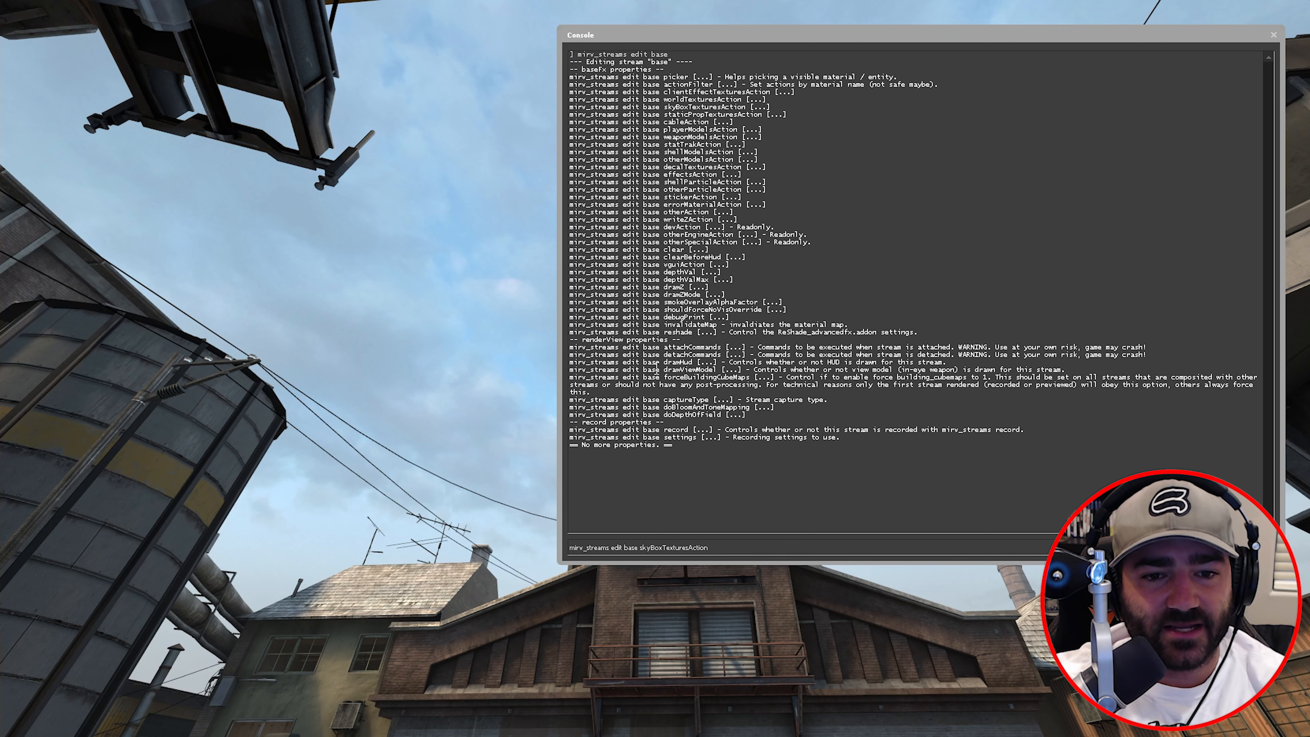
{"action": "type", "text": "noD"}
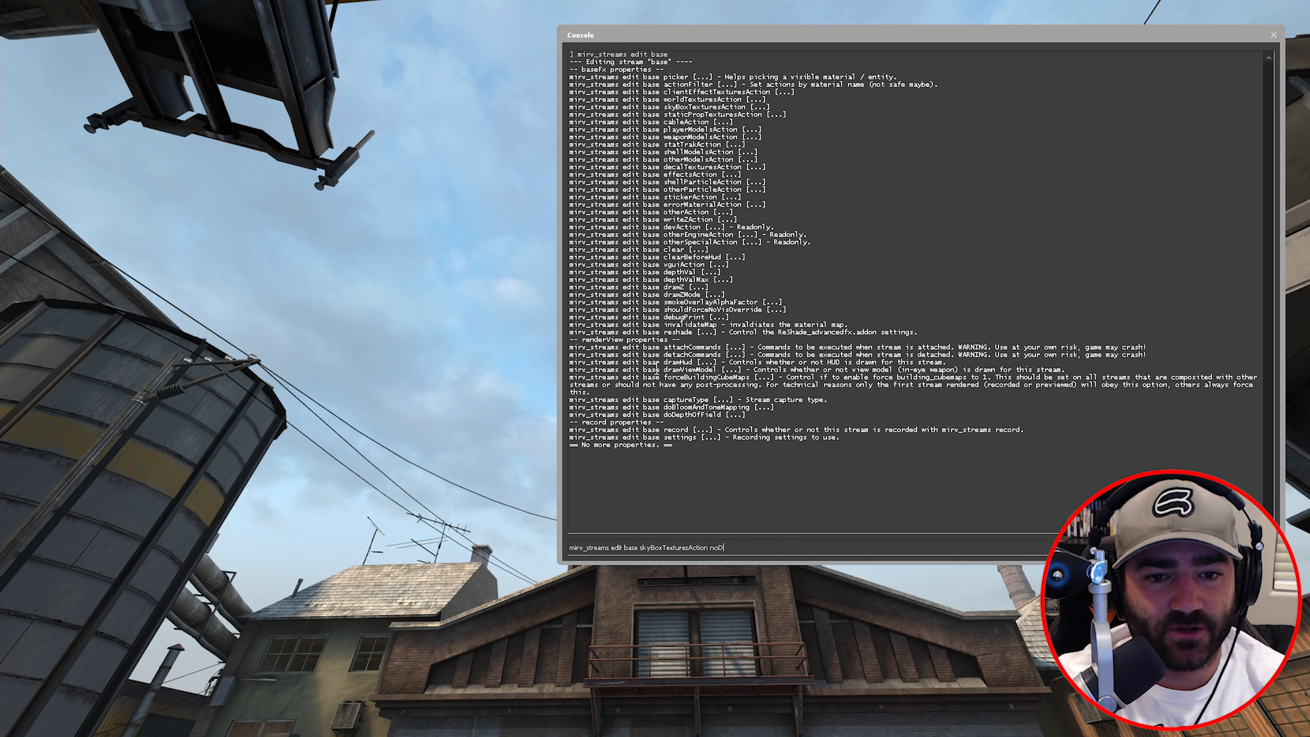
{"action": "type", "text": "raw"}
{"action": "key", "text": "Return"}
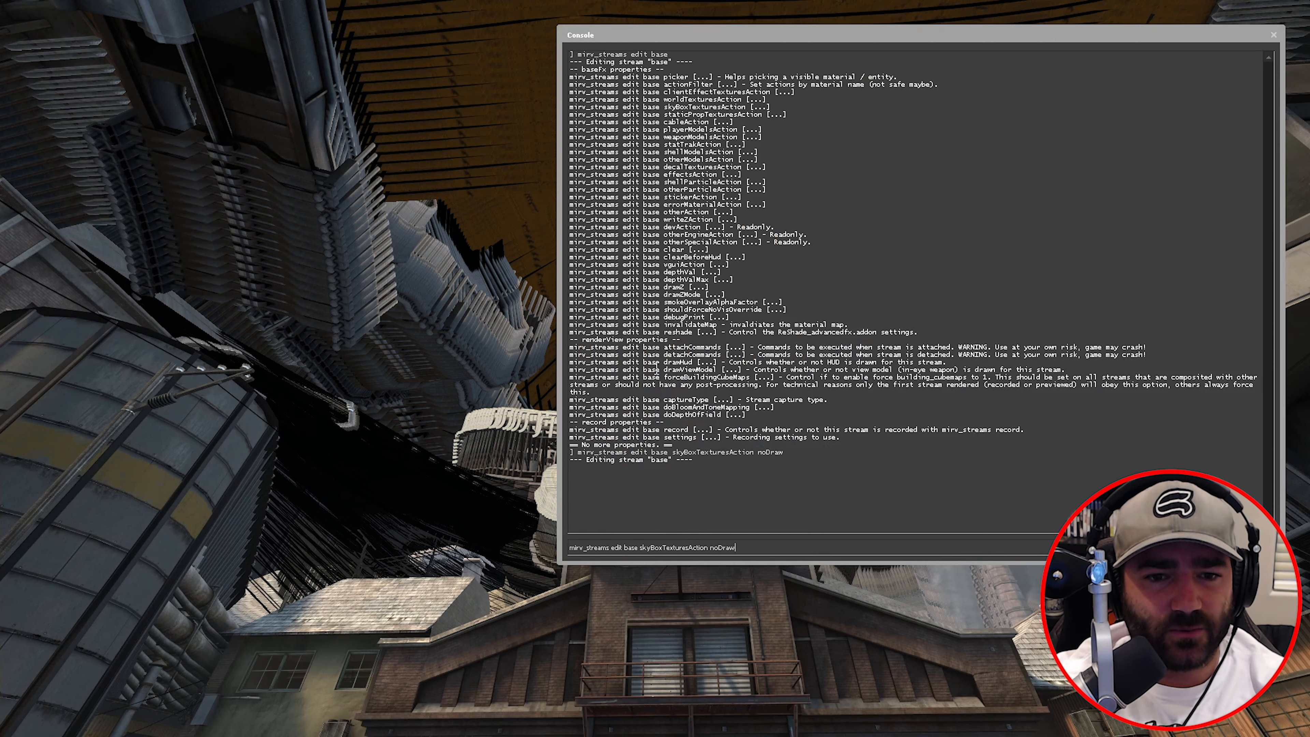
- Set skyBoxTexturesAction back to draw and view the restored blue sky
{"action": "key", "text": "BackSpace"}
{"action": "key", "text": "BackSpace"}
{"action": "key", "text": "BackSpace"}
{"action": "type", "text": "draw"}
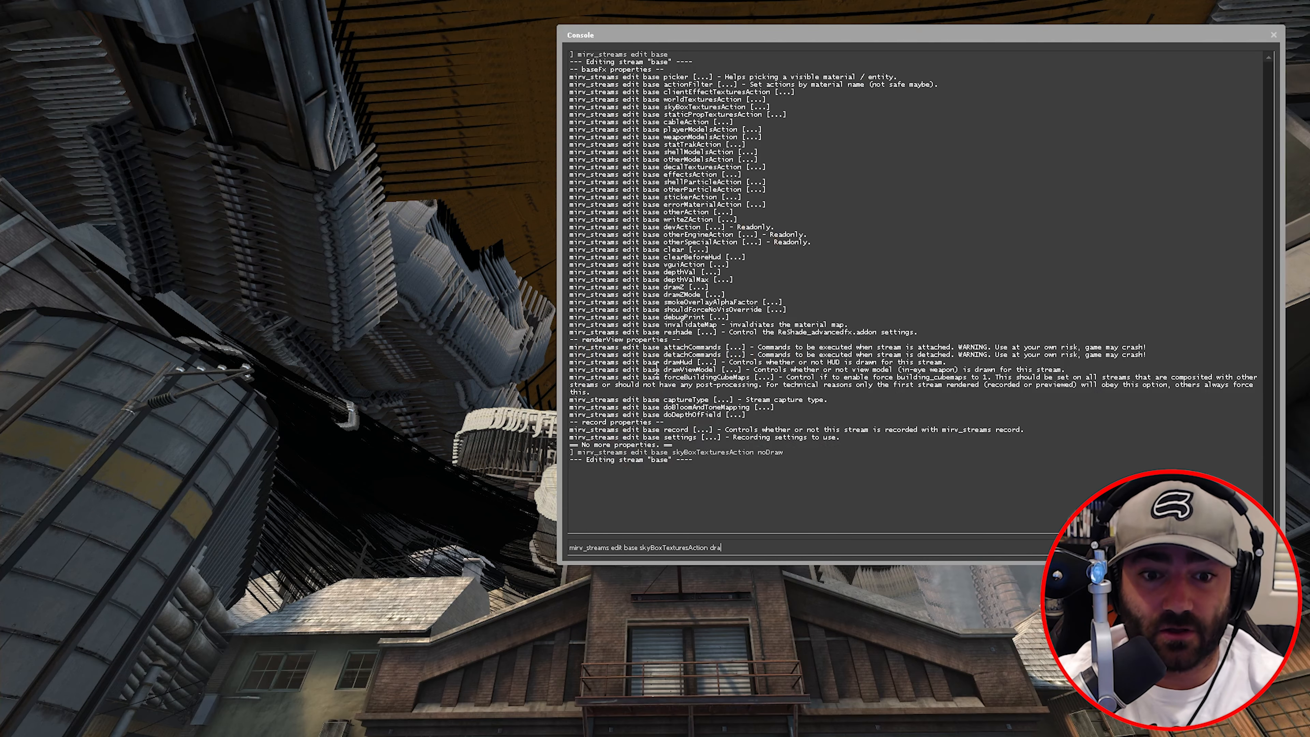
{"action": "key", "text": "Return"}
{"action": "key", "text": "grave"}
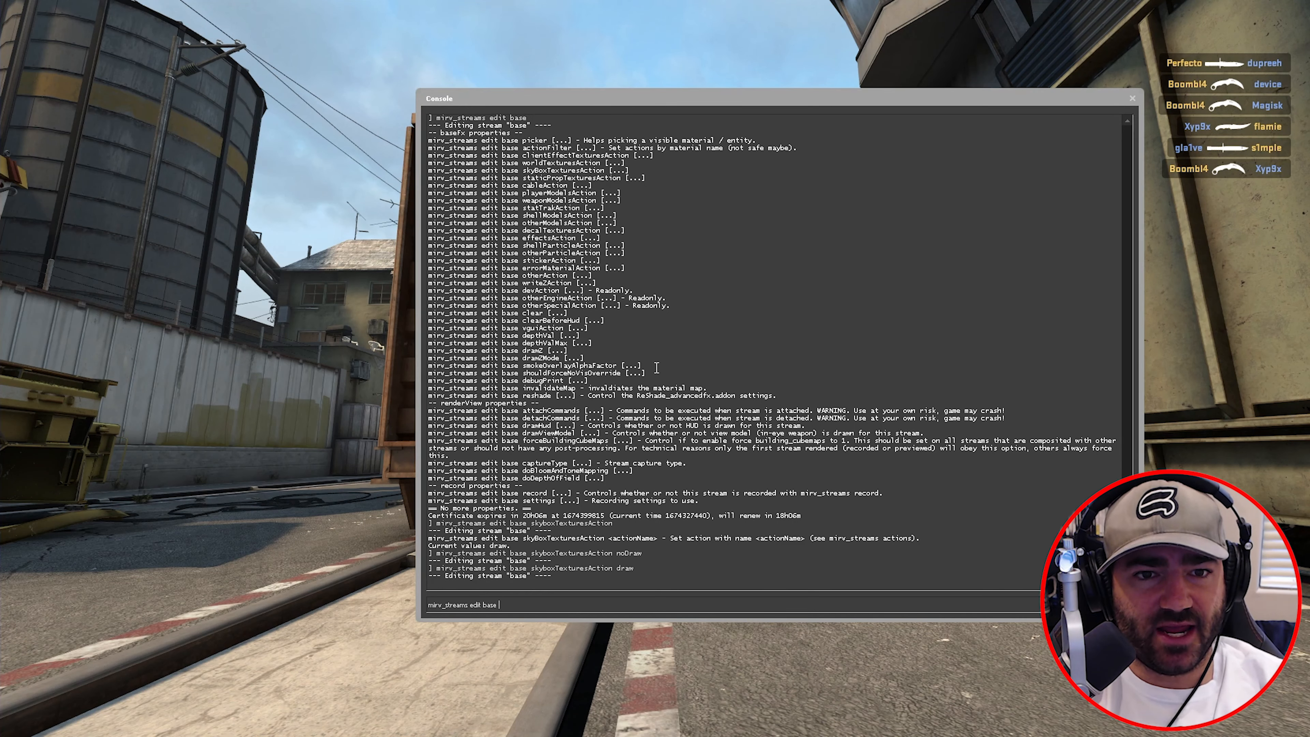
- Preview the base stream with staticPropTexturesAction noDraw, then set it back to draw
{"action": "type", "text": "tic"}
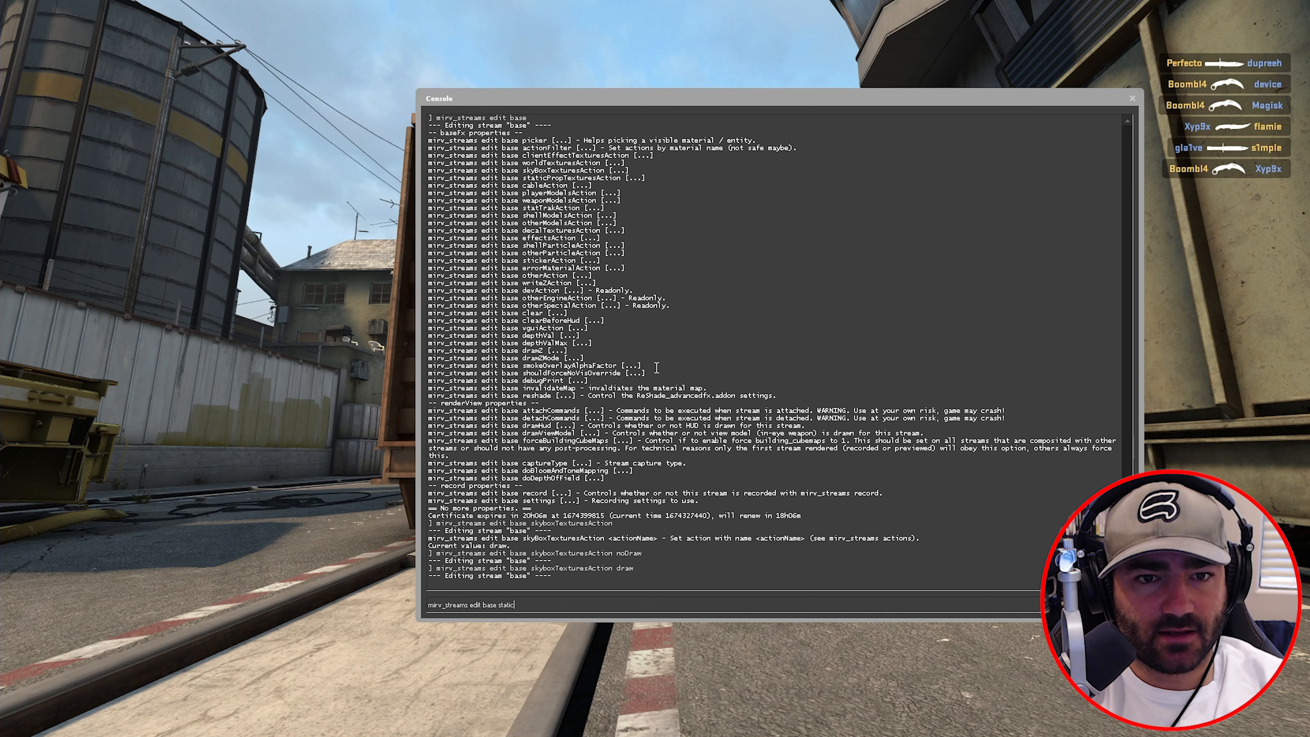
{"action": "type", "text": "PropText"}
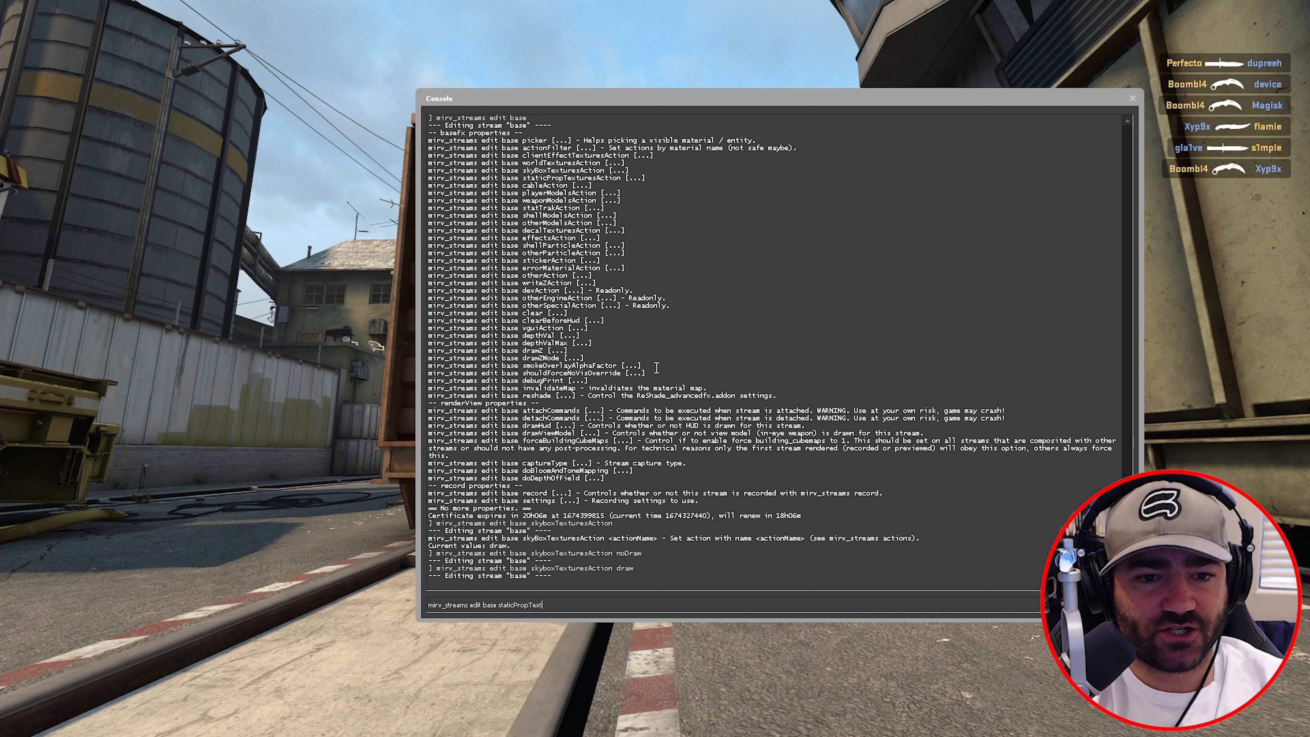
{"action": "type", "text": "uresAction"}
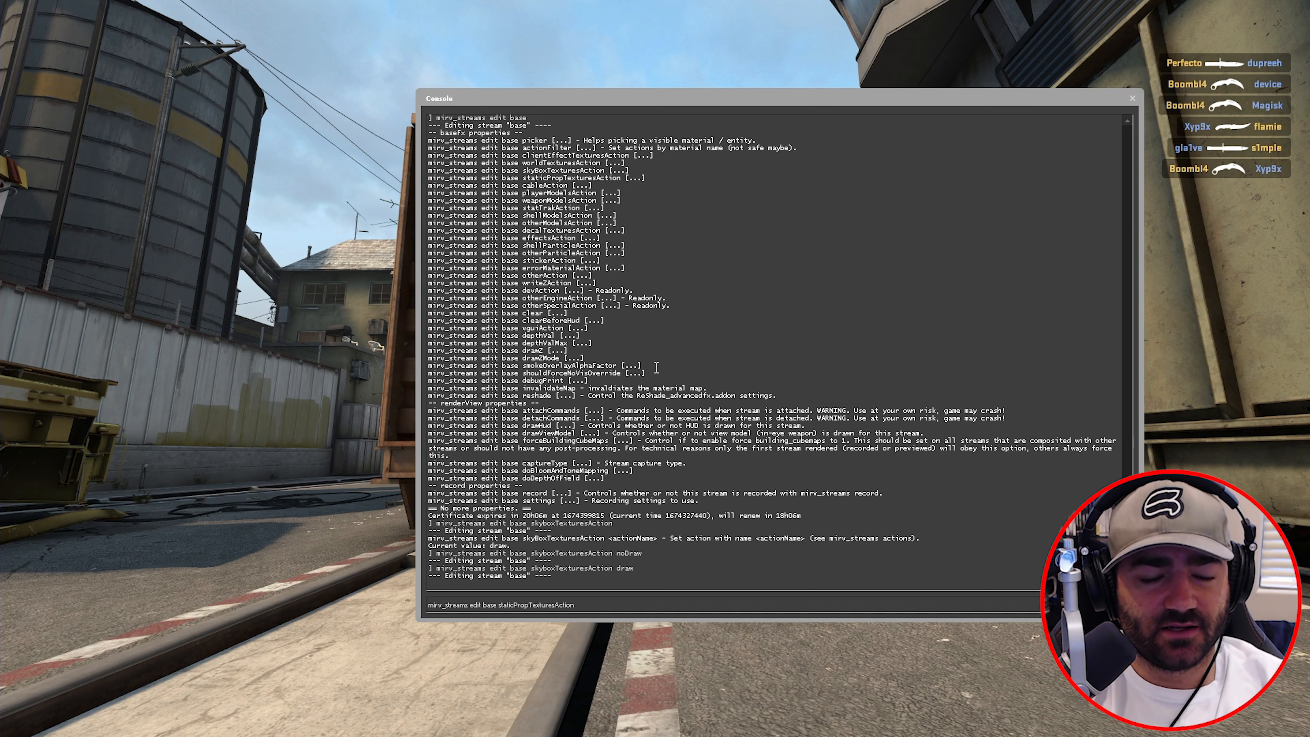
{"action": "type", "text": " no"}
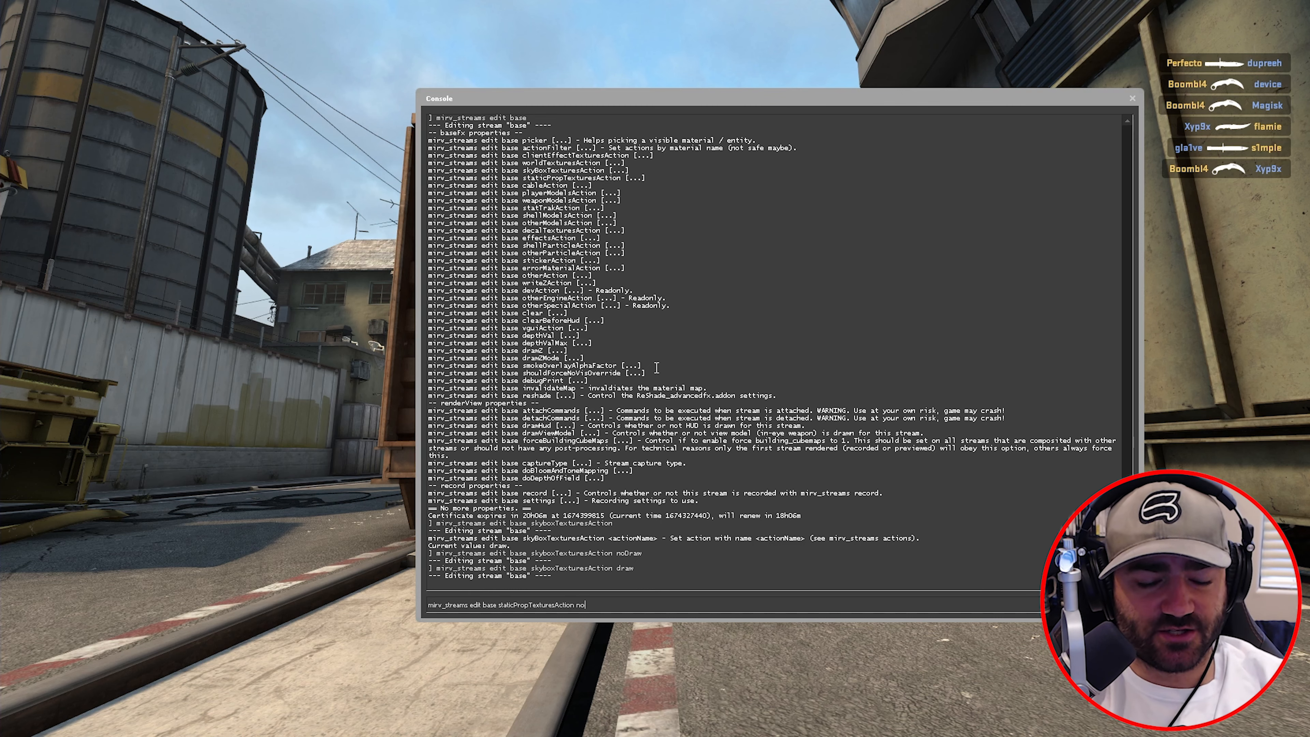
{"action": "type", "text": "Draw"}
{"action": "key", "text": "Return"}
{"action": "key", "text": "grave"}
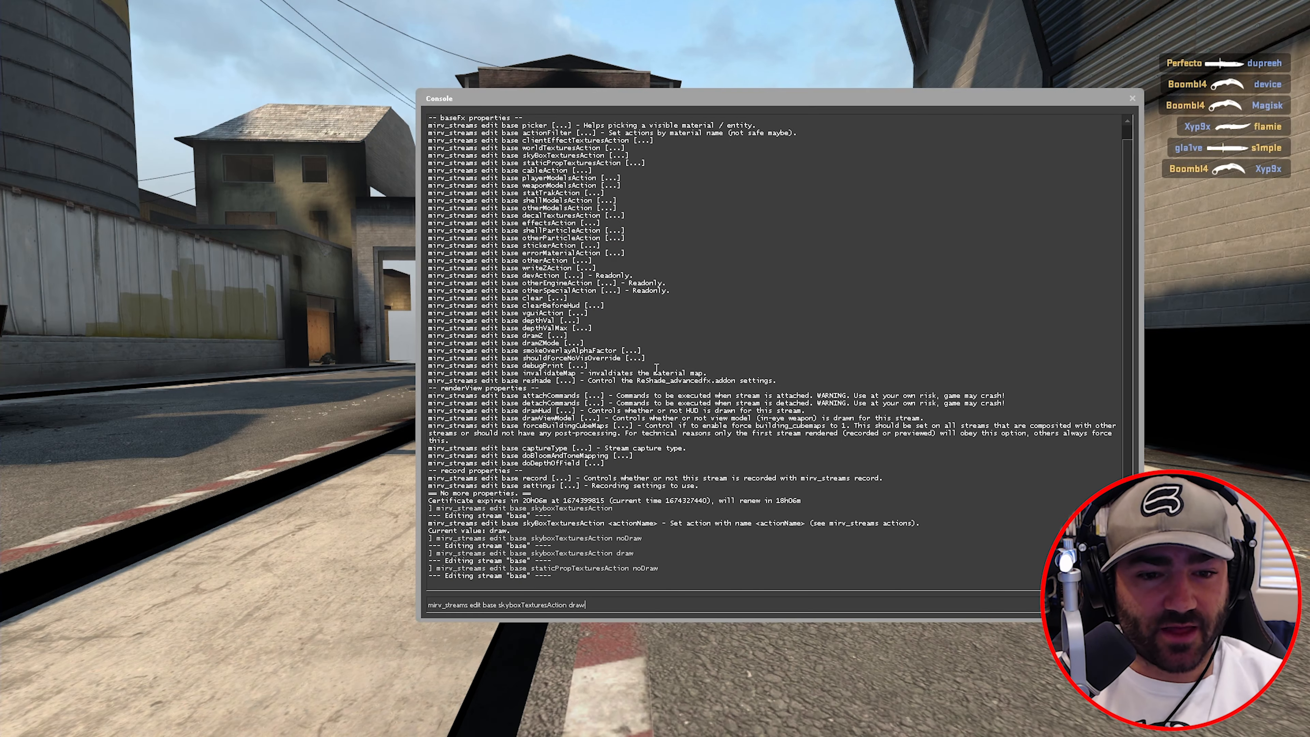
{"action": "key", "text": "Down"}
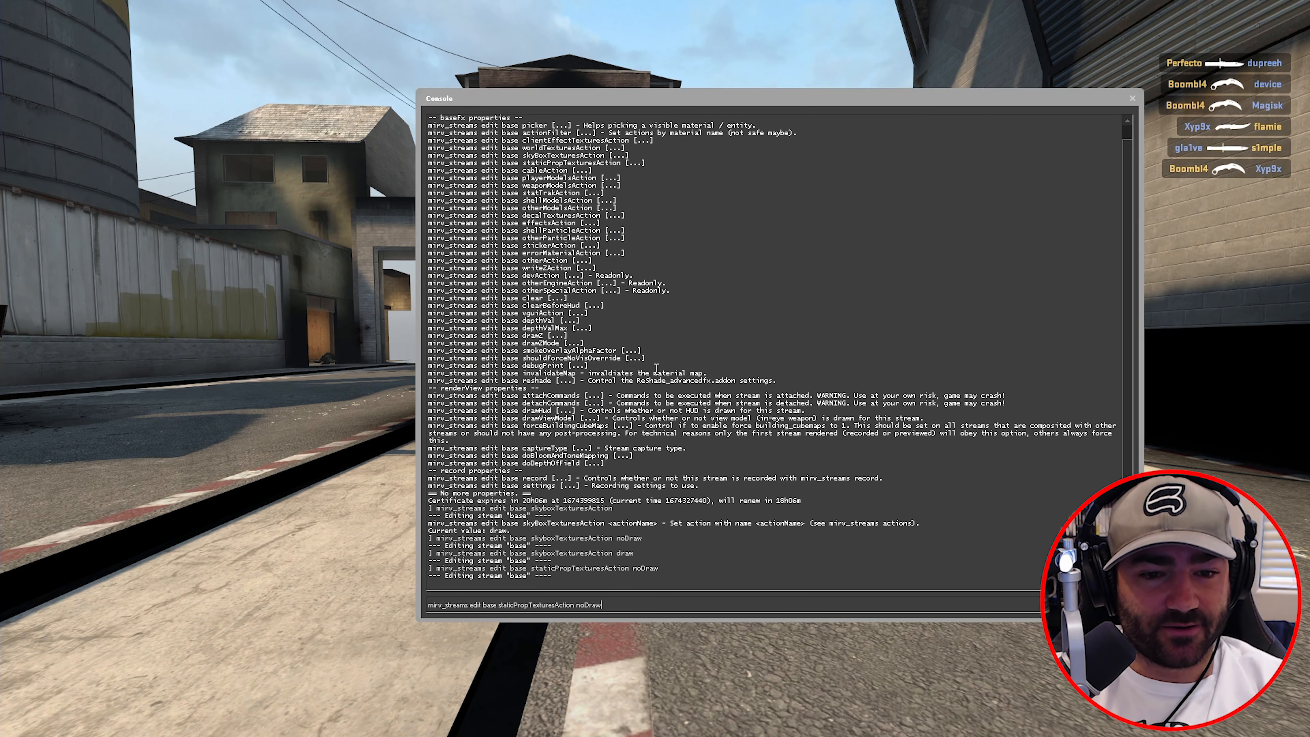
{"action": "key", "text": "BackSpace"}
{"action": "key", "text": "BackSpace"}
{"action": "key", "text": "BackSpace"}
{"action": "key", "text": "BackSpace"}
{"action": "type", "text": "raw"}
{"action": "key", "text": "Return"}
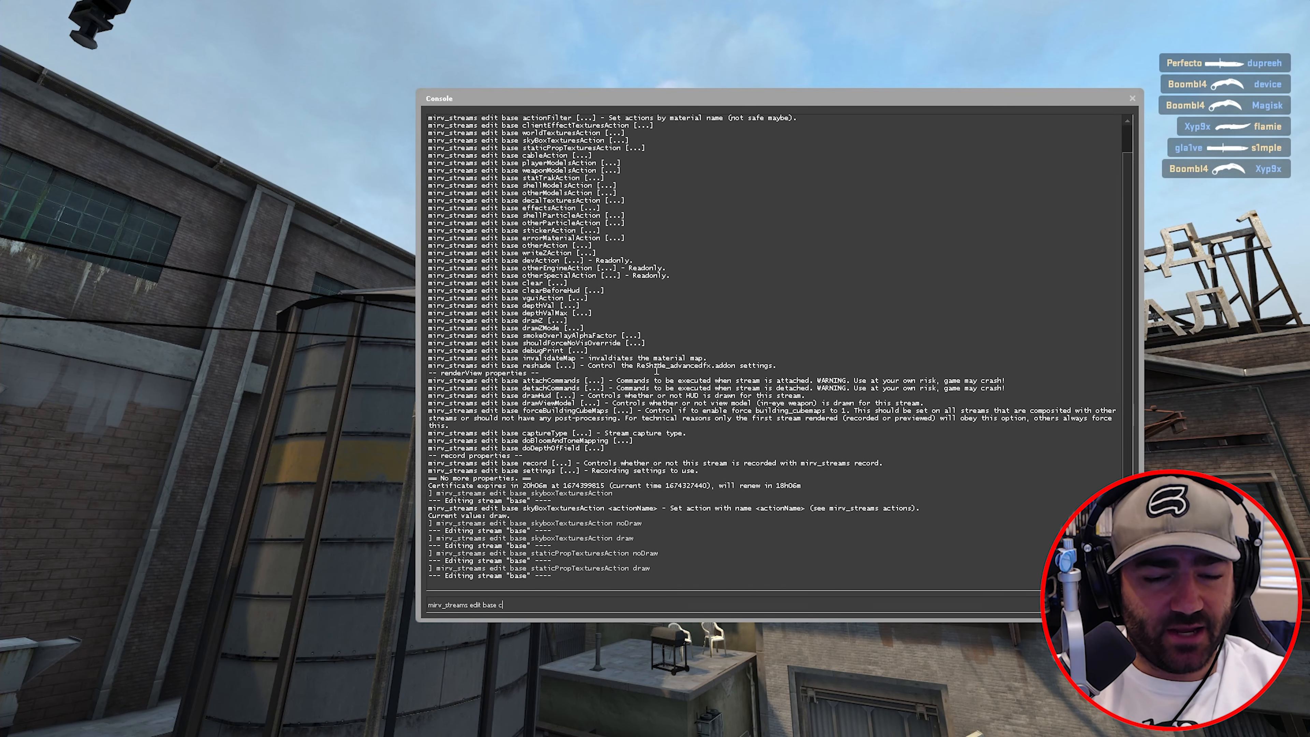
- Preview the base stream with cableAction noDraw, then restore cables with draw
{"action": "type", "text": "ableAction noDraw"}
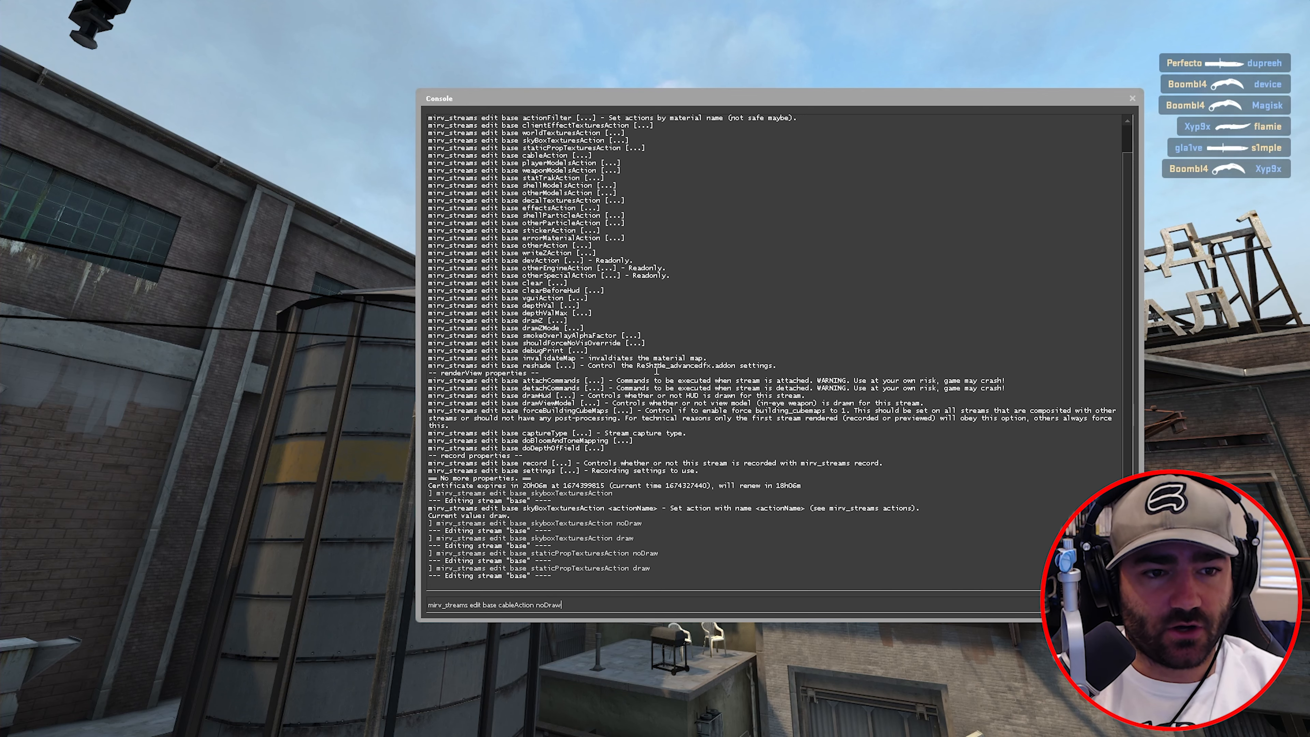
{"action": "key", "text": "Return"}
{"action": "key", "text": "grave"}
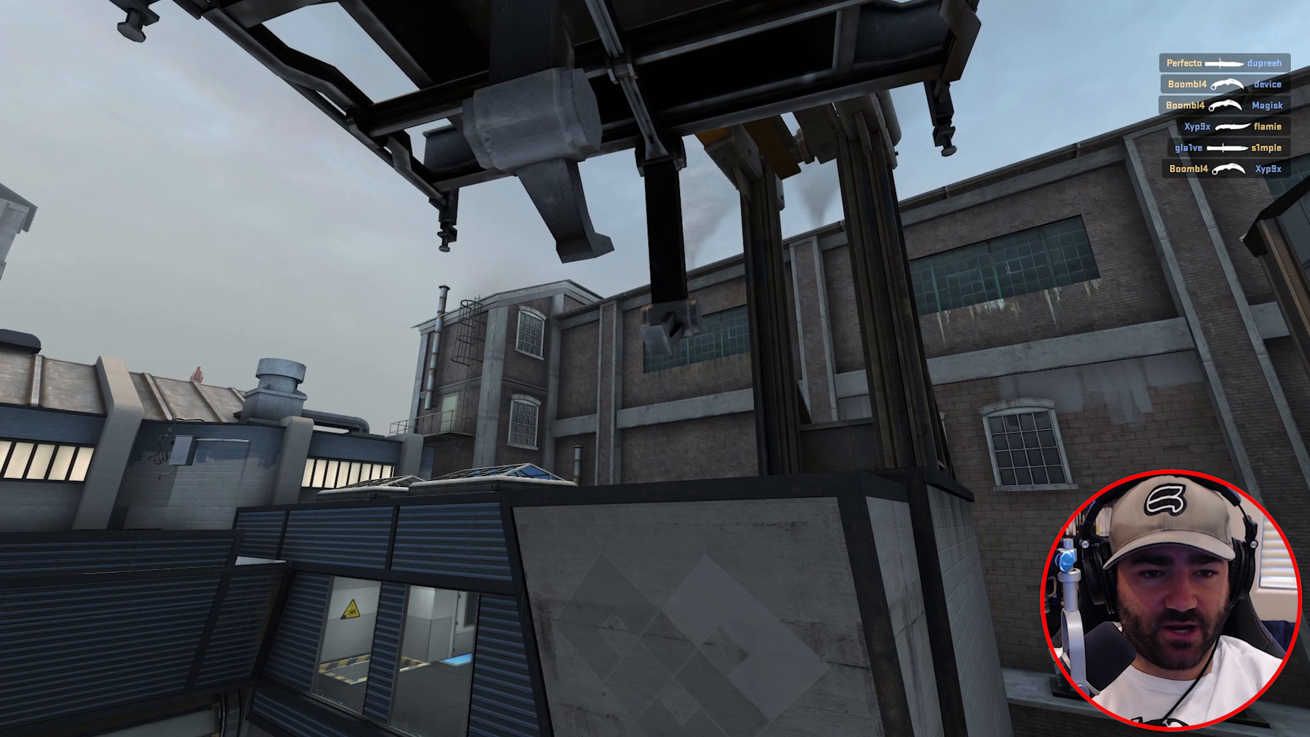
{"action": "key", "text": "grave"}
{"action": "key", "text": "Up"}
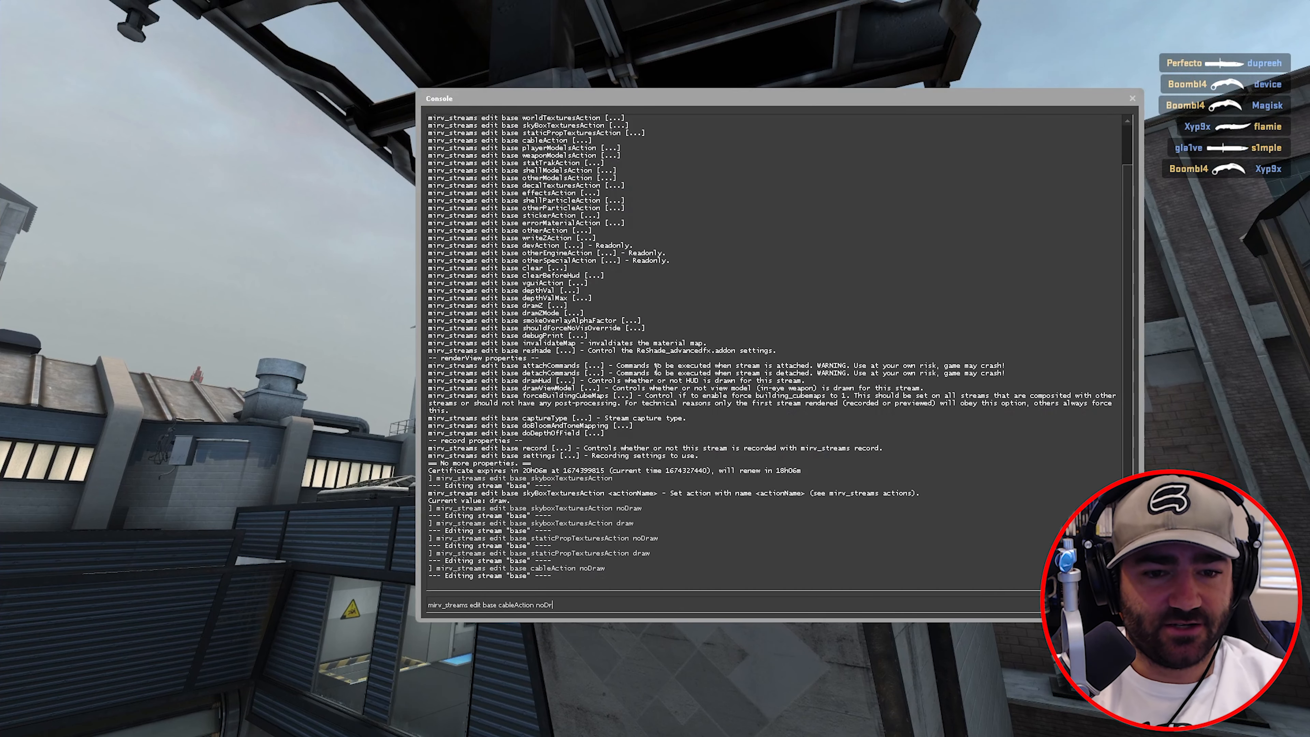
{"action": "type", "text": "draw"}
{"action": "key", "text": "Return"}
{"action": "key", "text": "grave"}
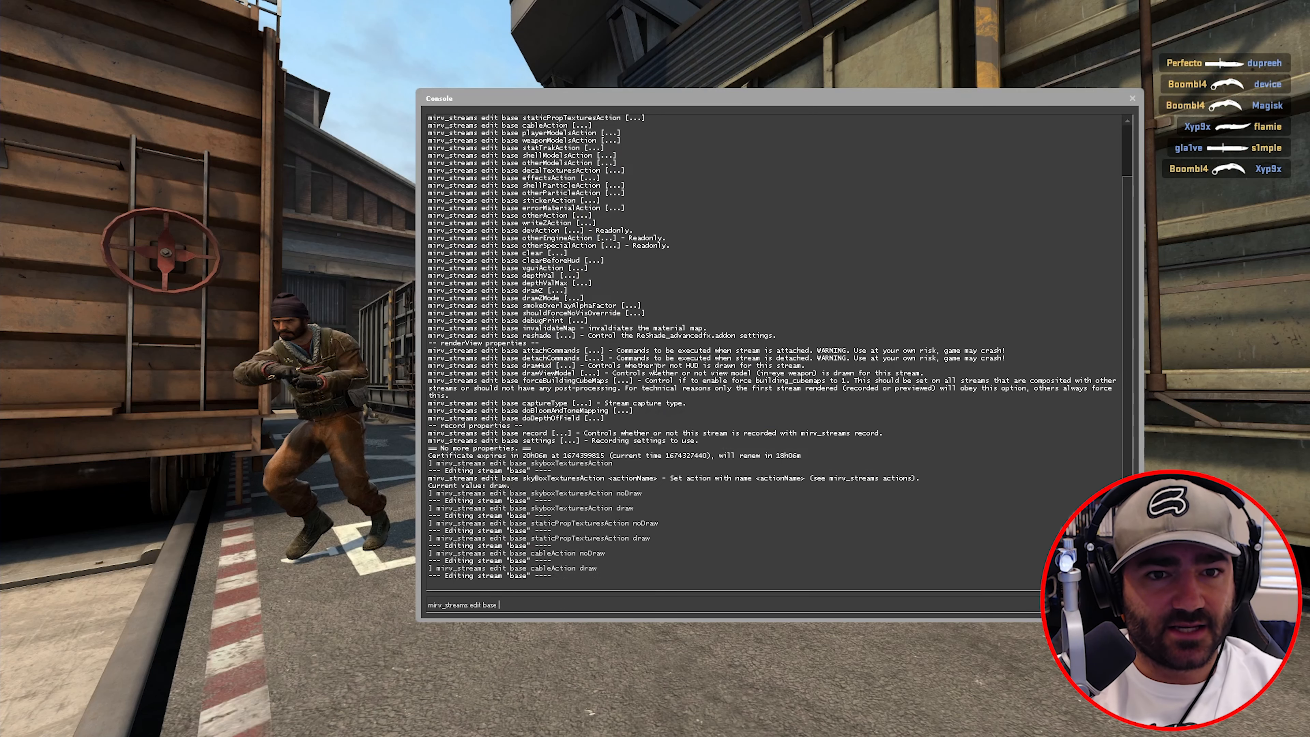
- Set playerModelsAction to noDraw on the base stream and preview without players
{"action": "type", "text": "rModelsAction noDraw"}
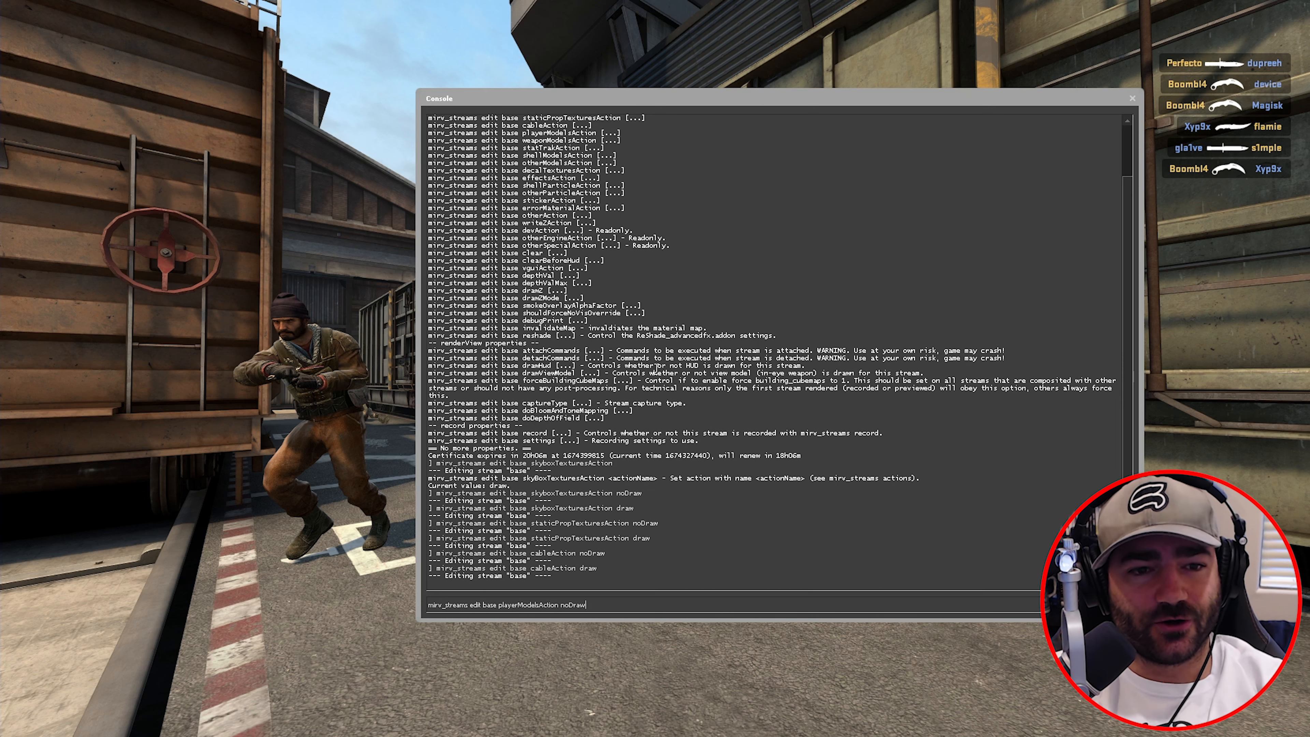
{"action": "key", "text": "Return"}
{"action": "key", "text": "Escape"}
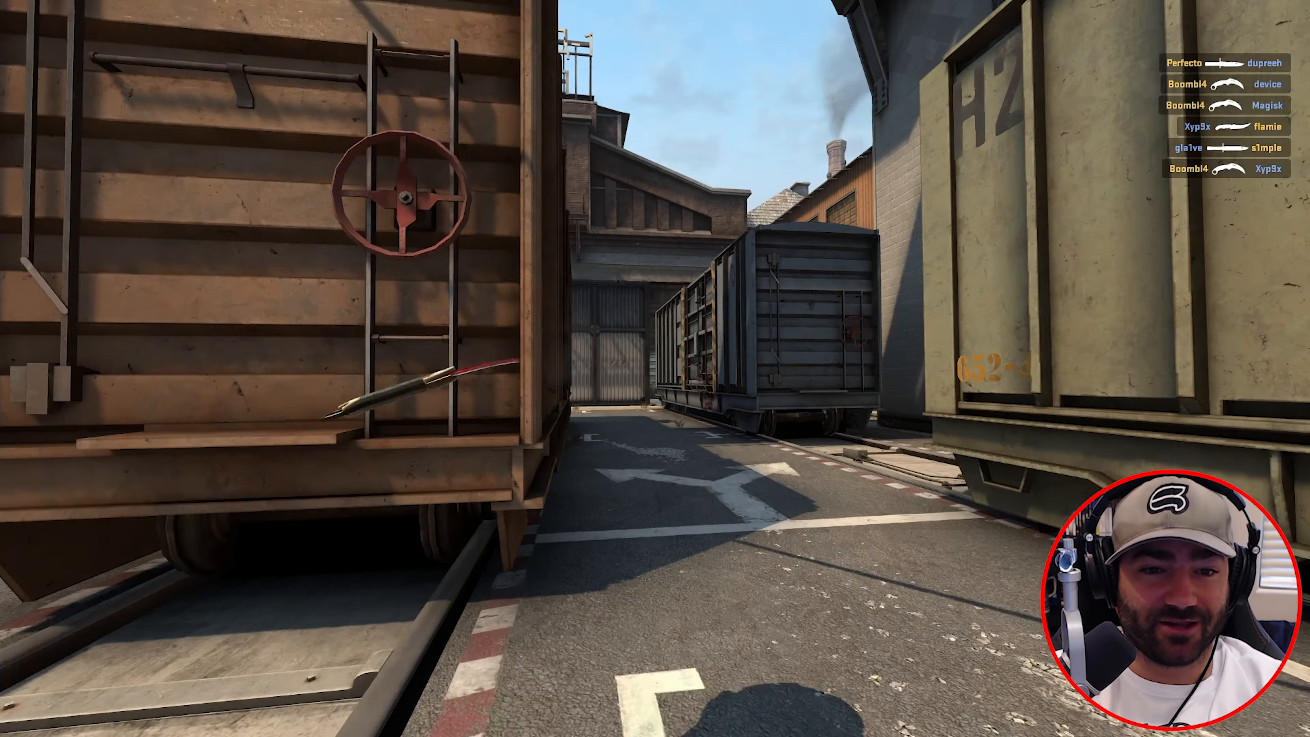
- Set the base stream's weaponModelsAction to noDraw
{"action": "key", "text": "grave"}
{"action": "key", "text": "Up"}
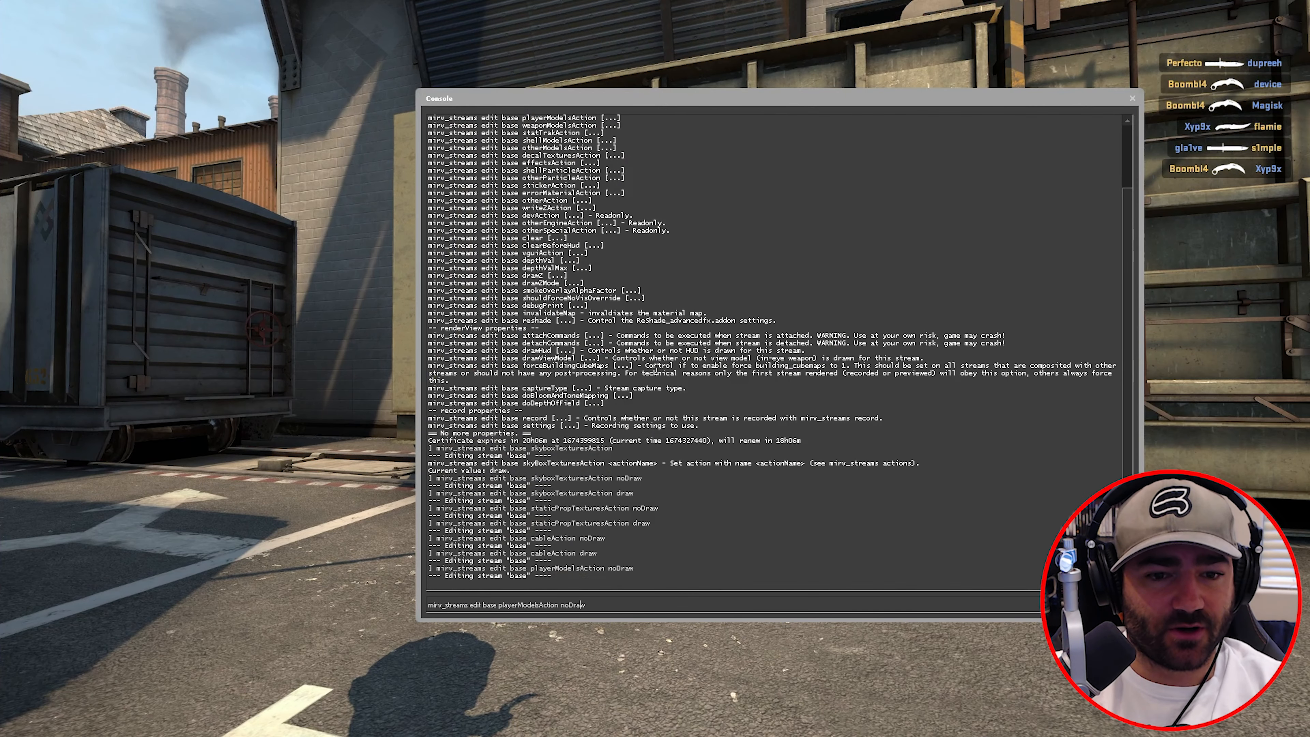
{"action": "key", "text": "BackSpace"}
{"action": "key", "text": "BackSpace"}
{"action": "key", "text": "BackSpace"}
{"action": "key", "text": "BackSpace"}
{"action": "key", "text": "BackSpace"}
{"action": "key", "text": "BackSpace"}
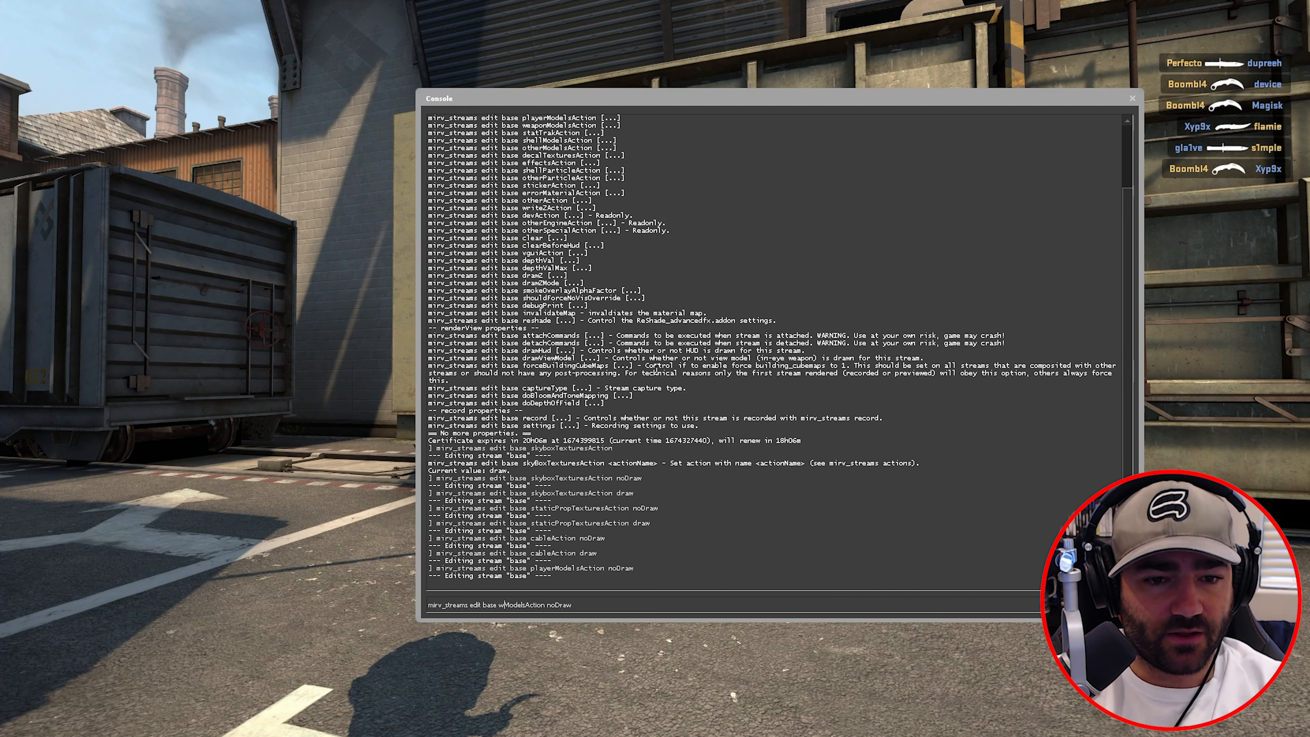
{"action": "type", "text": "weapon"}
{"action": "key", "text": "grave"}
{"action": "key", "text": "grave"}
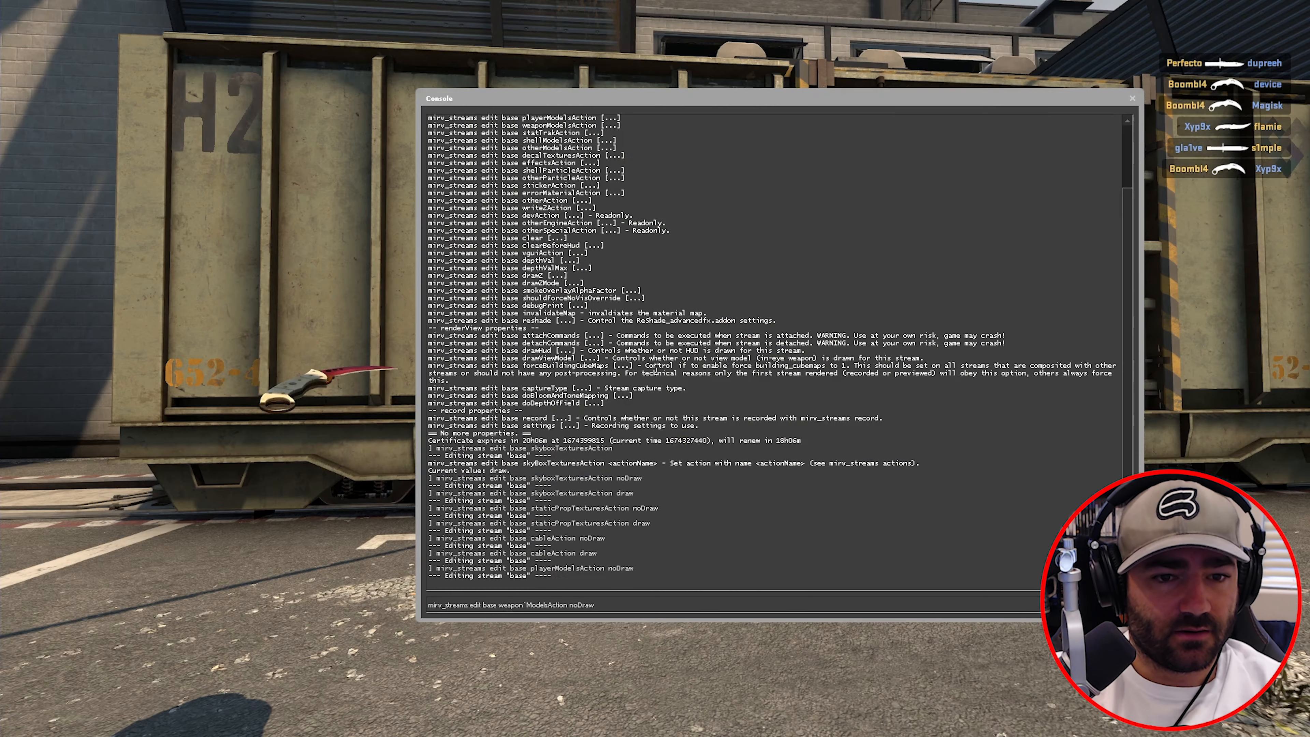
{"action": "key", "text": "BackSpace"}
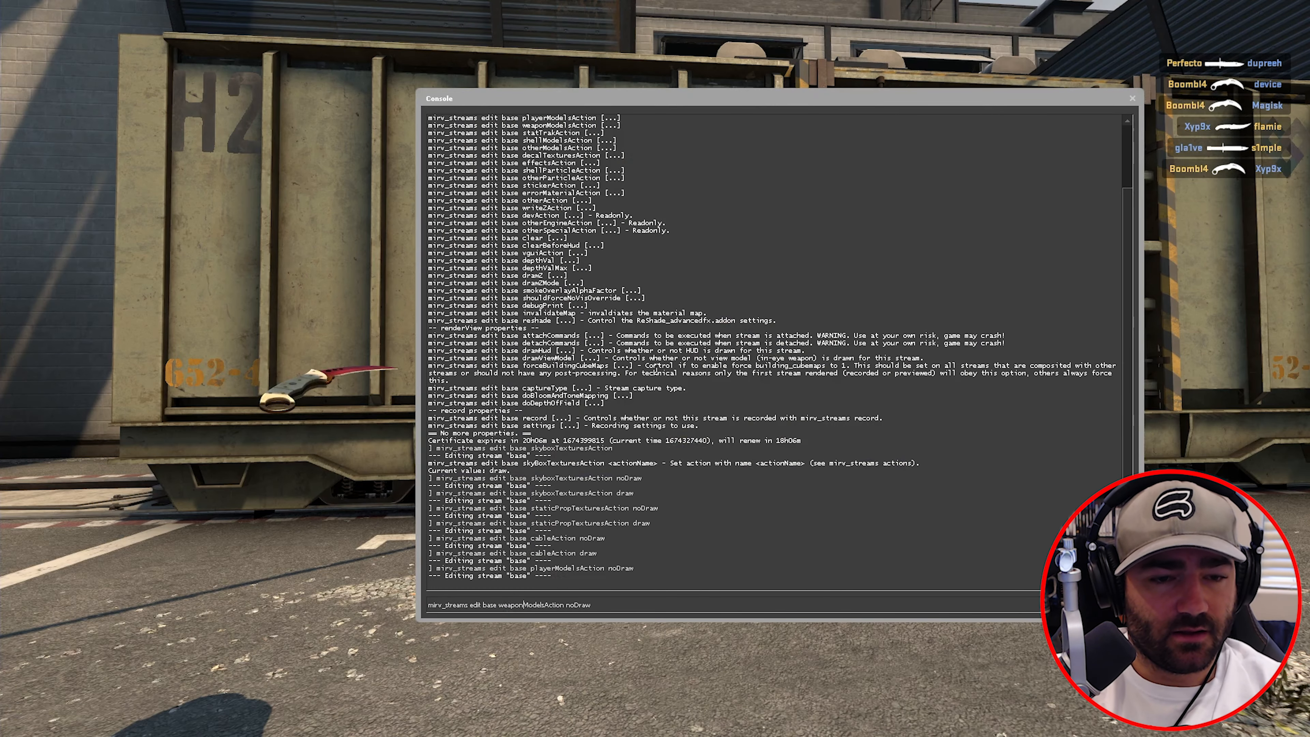
{"action": "key", "text": "Return"}
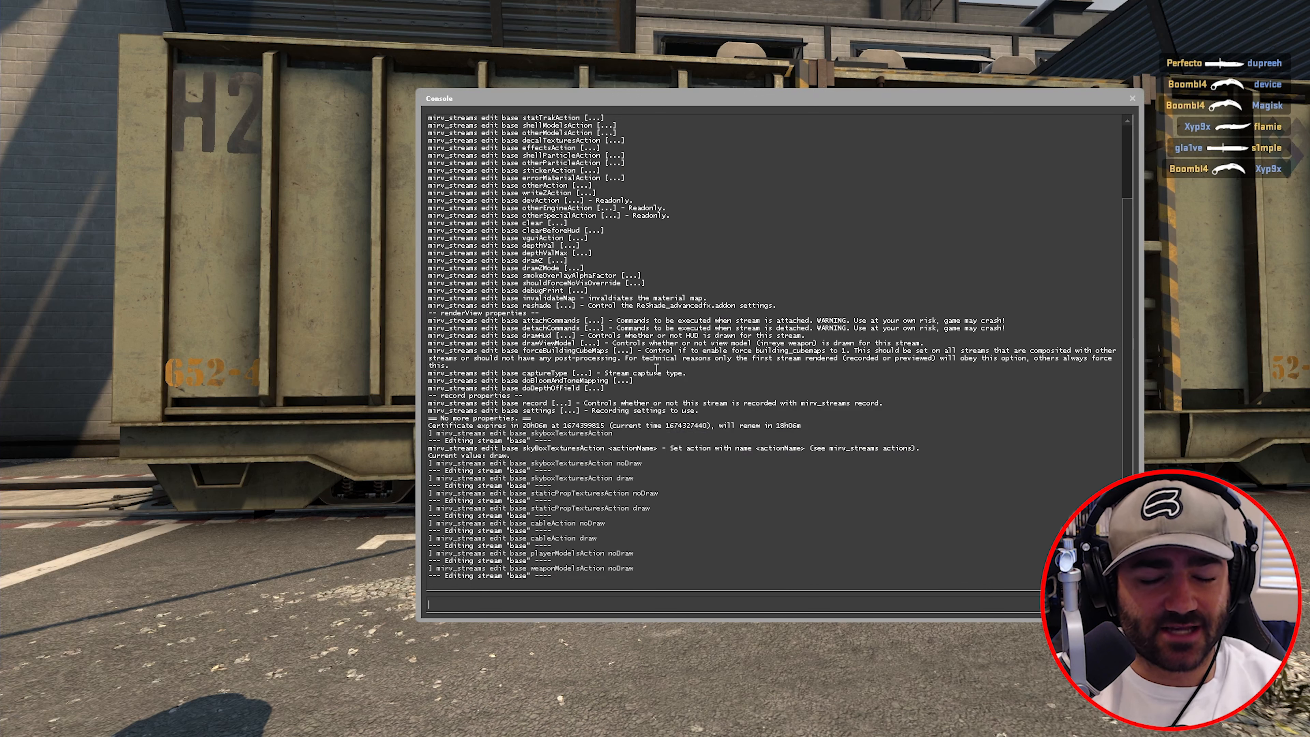
- Set weaponModelsAction back to draw on the base stream
{"action": "key", "text": "Up"}
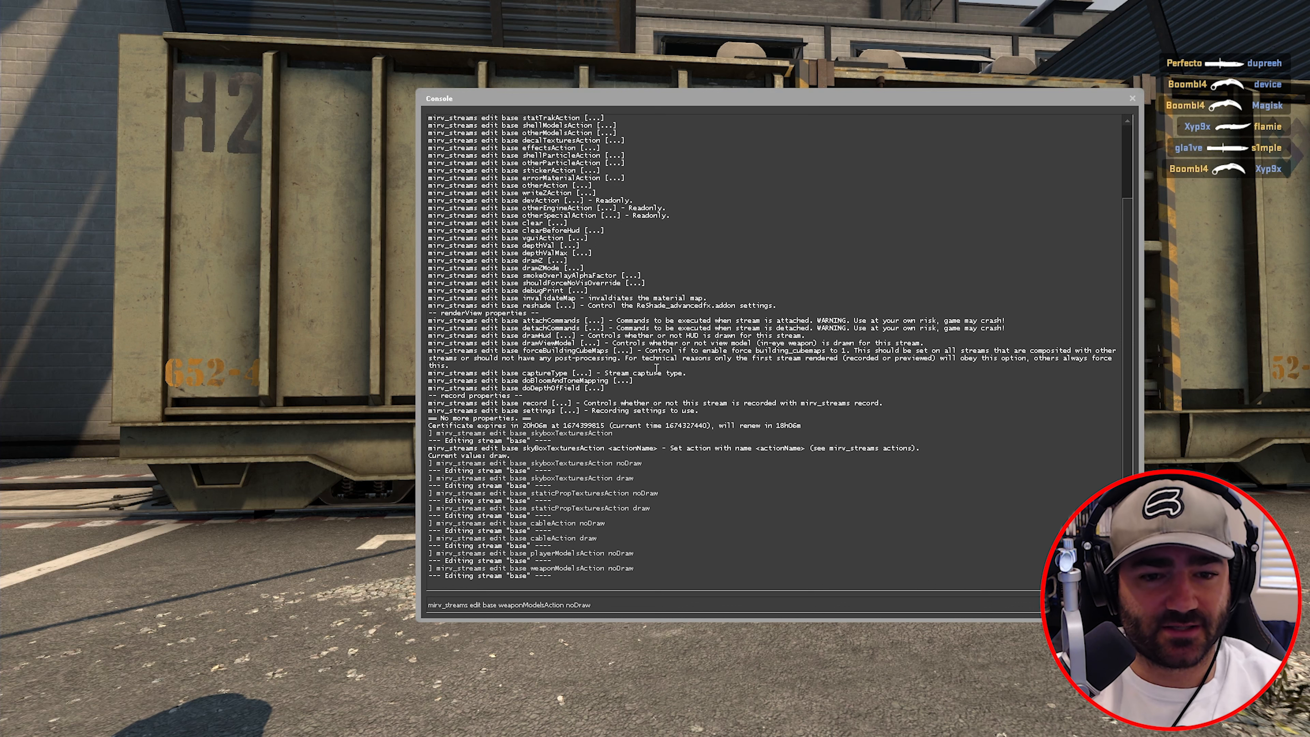
{"action": "key", "text": "BackSpace"}
{"action": "key", "text": "BackSpace"}
{"action": "key", "text": "BackSpace"}
{"action": "key", "text": "BackSpace"}
{"action": "key", "text": "BackSpace"}
{"action": "type", "text": "draw"}
{"action": "key", "text": "Return"}
{"action": "key", "text": "Up"}
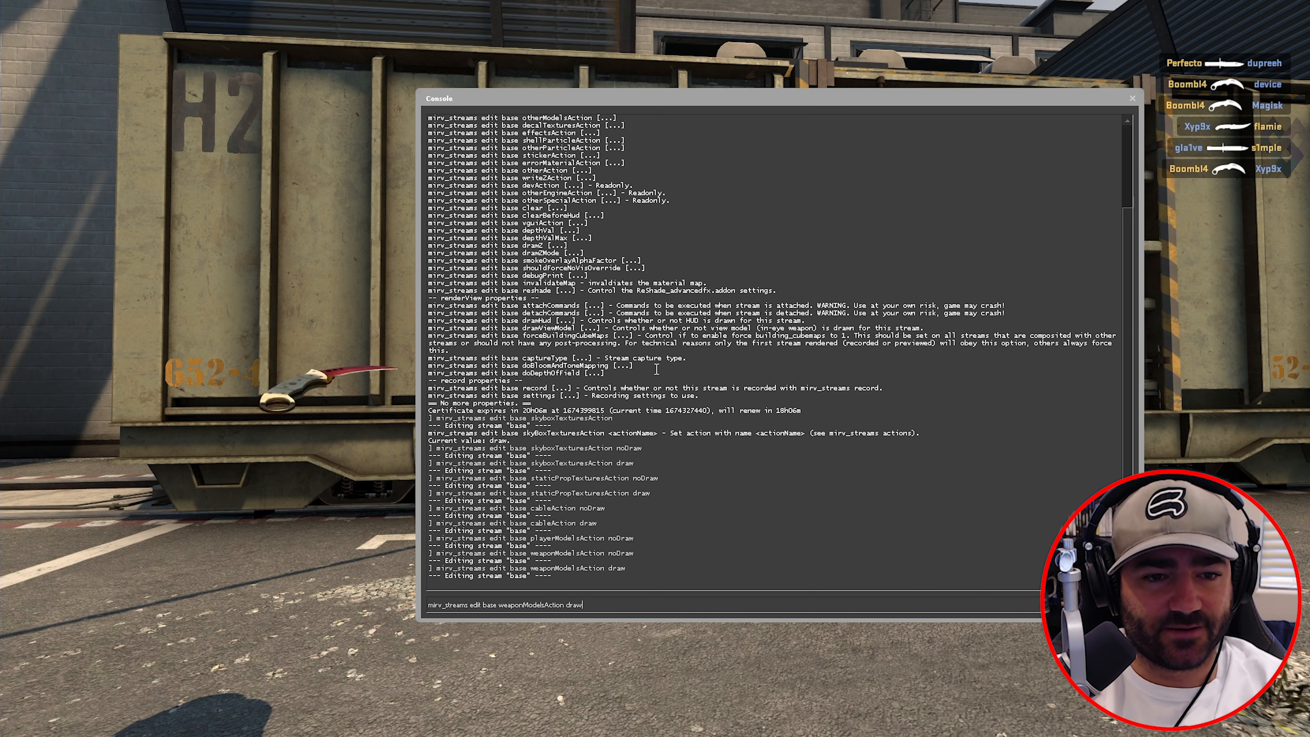
{"action": "key", "text": "Up"}
{"action": "key", "text": "Up"}
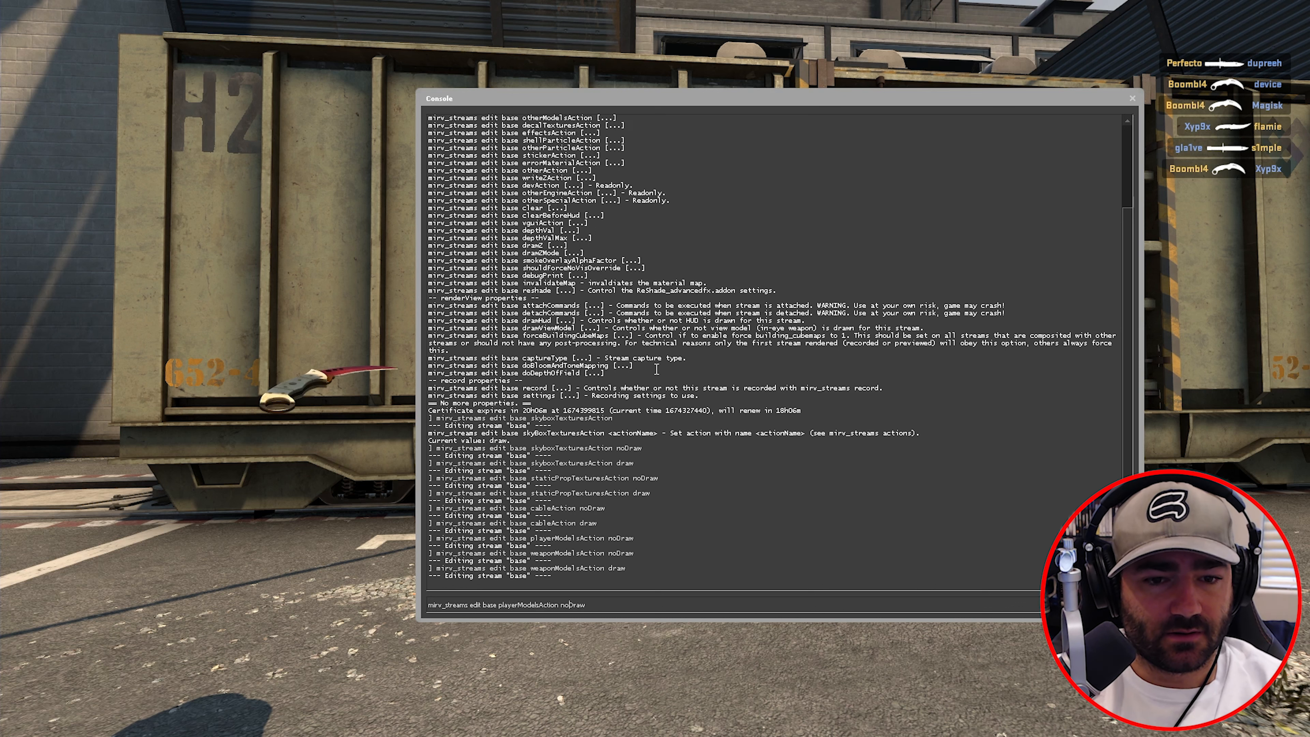
{"action": "key", "text": "BackSpace"}
{"action": "key", "text": "BackSpace"}
{"action": "key", "text": "BackSpace"}
{"action": "key", "text": "BackSpace"}
{"action": "key", "text": "BackSpace"}
{"action": "key", "text": "BackSpace"}
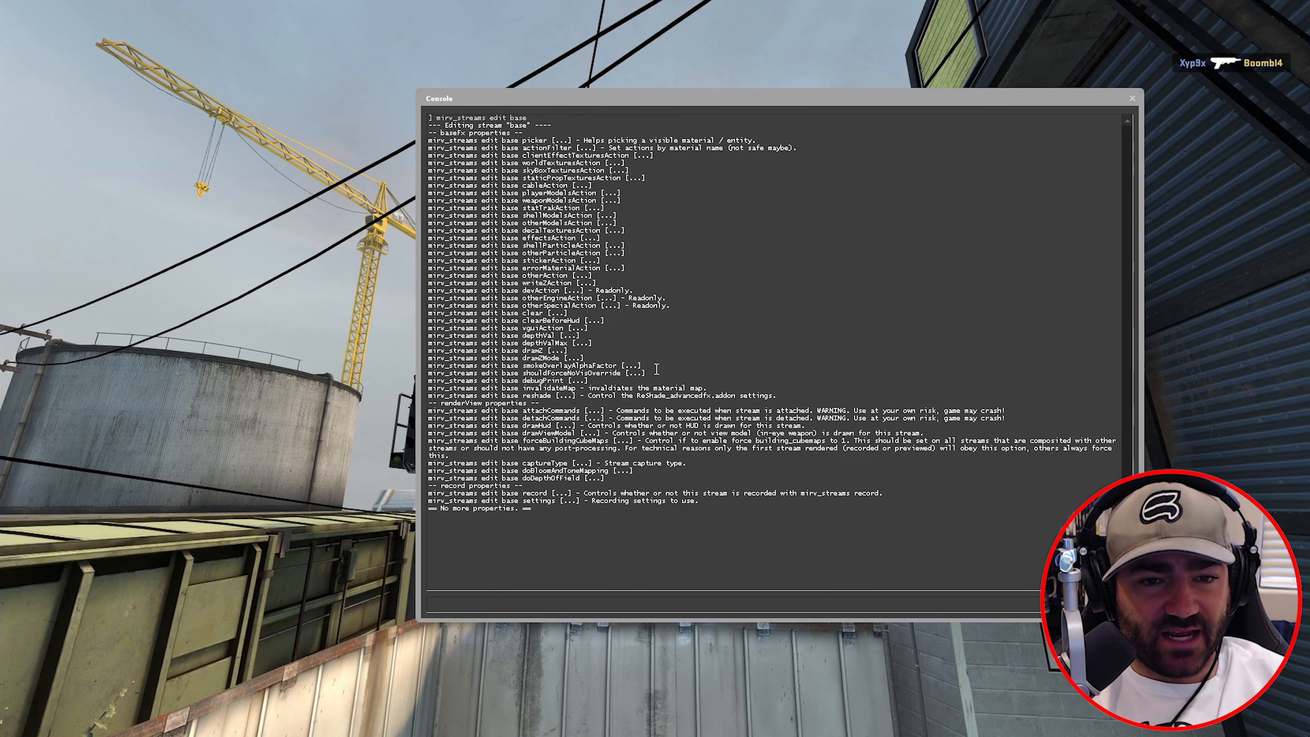
- Set otherModelsAction to noDraw on the base stream and preview the change
{"action": "key", "text": "Up"}
{"action": "type", "text": "otherModels"}
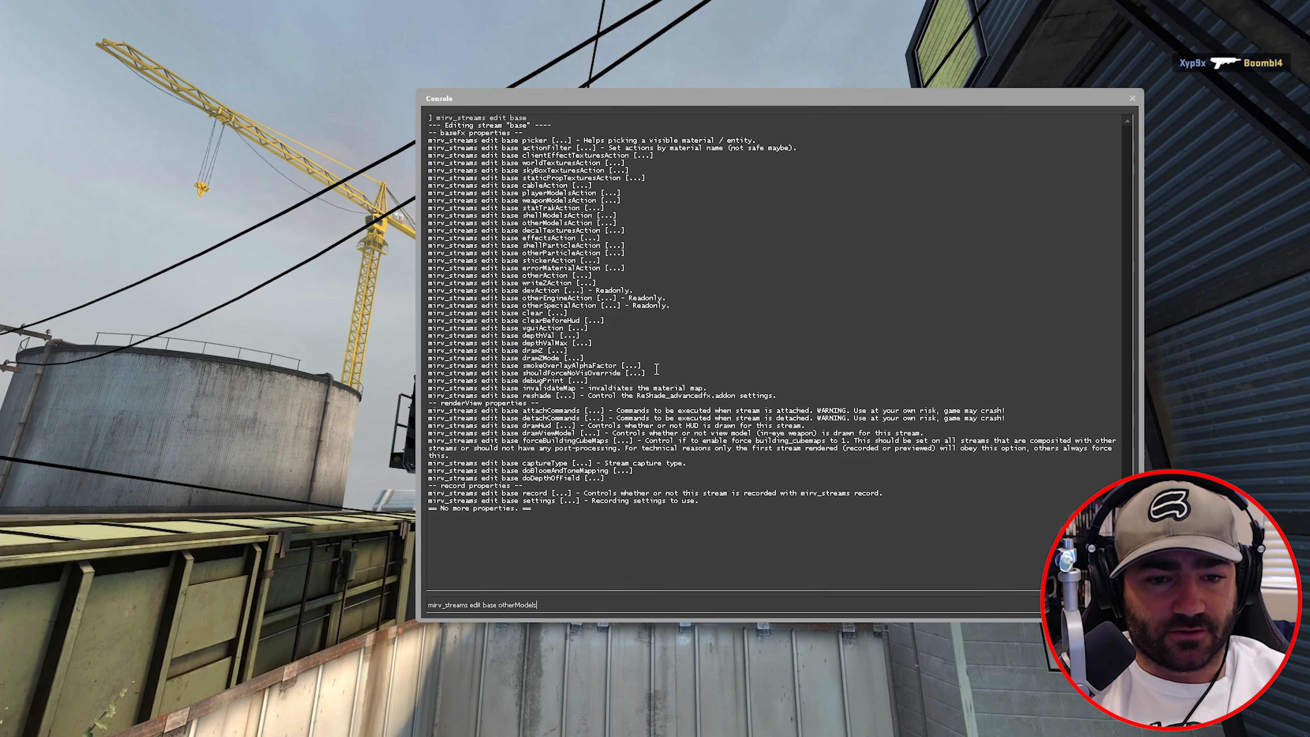
{"action": "type", "text": "Action"}
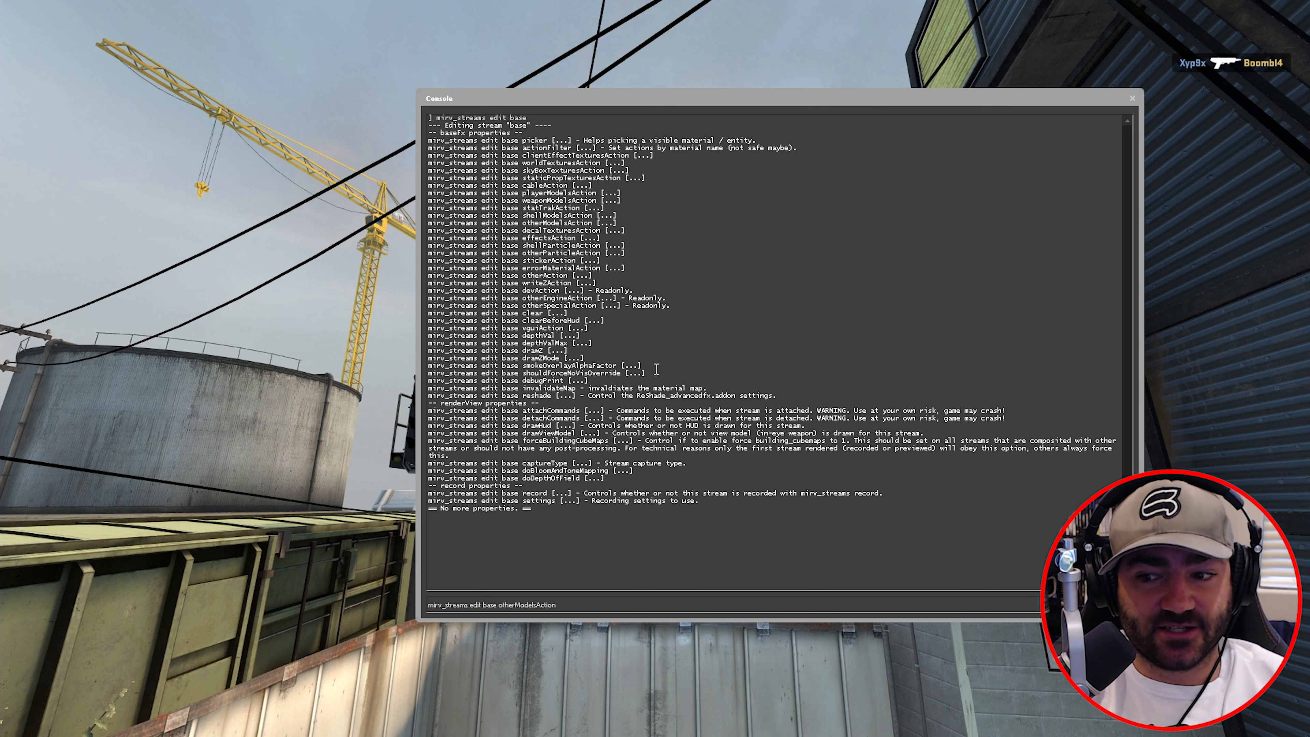
{"action": "type", "text": "noDrea"}
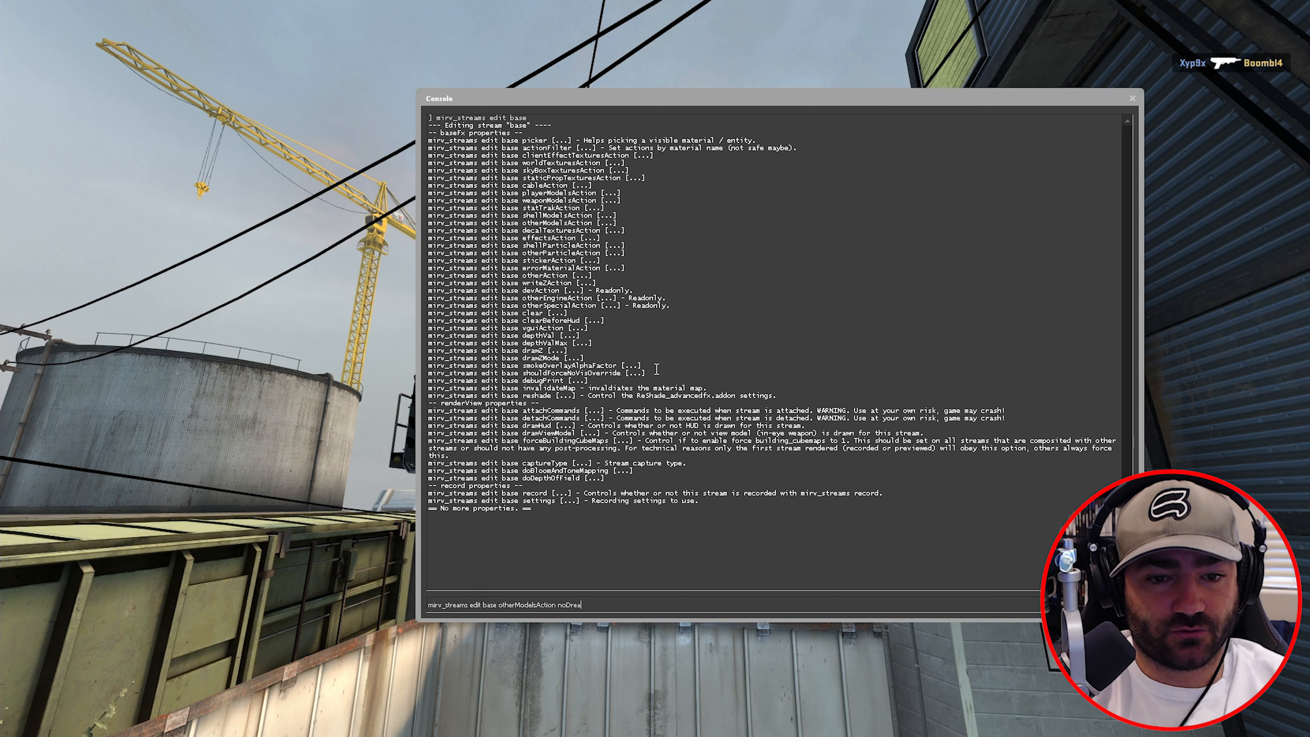
{"action": "type", "text": "aw"}
{"action": "key", "text": "Return"}
{"action": "key", "text": "grave"}
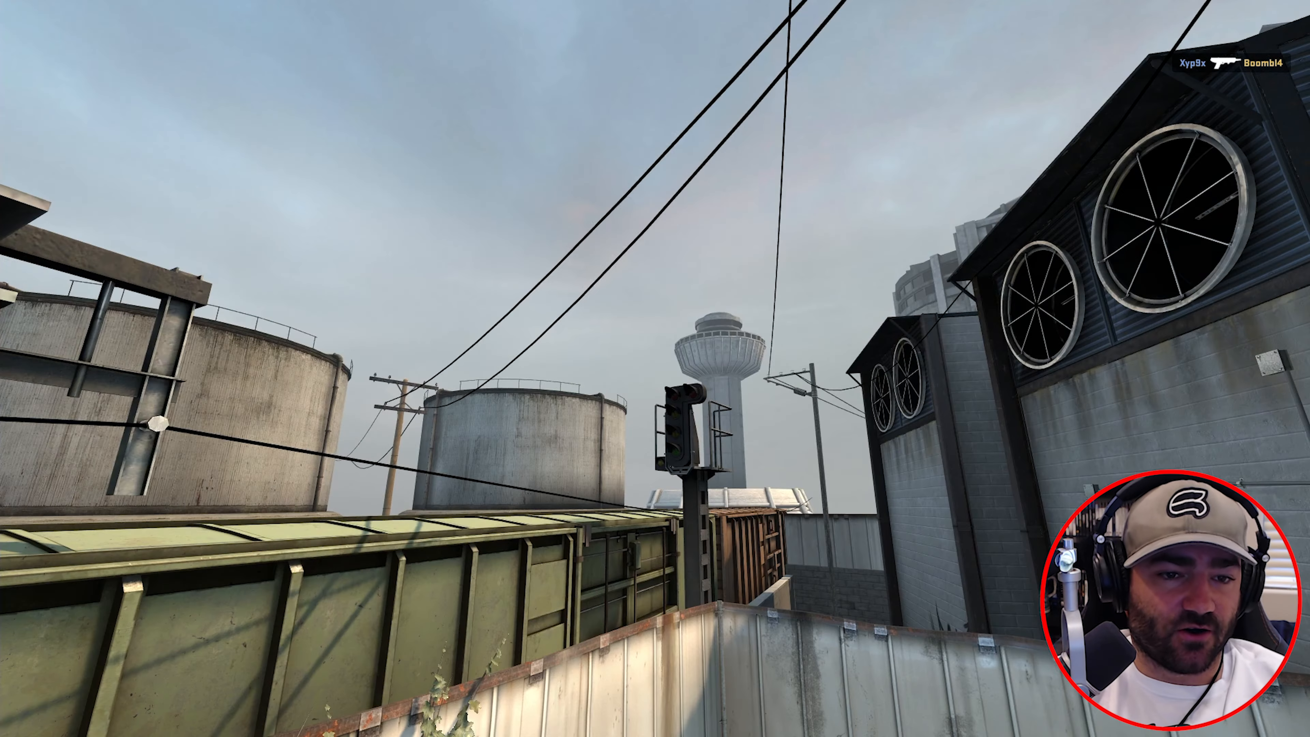
- Set otherModelsAction back to draw on the base stream
{"action": "key", "text": "grave"}
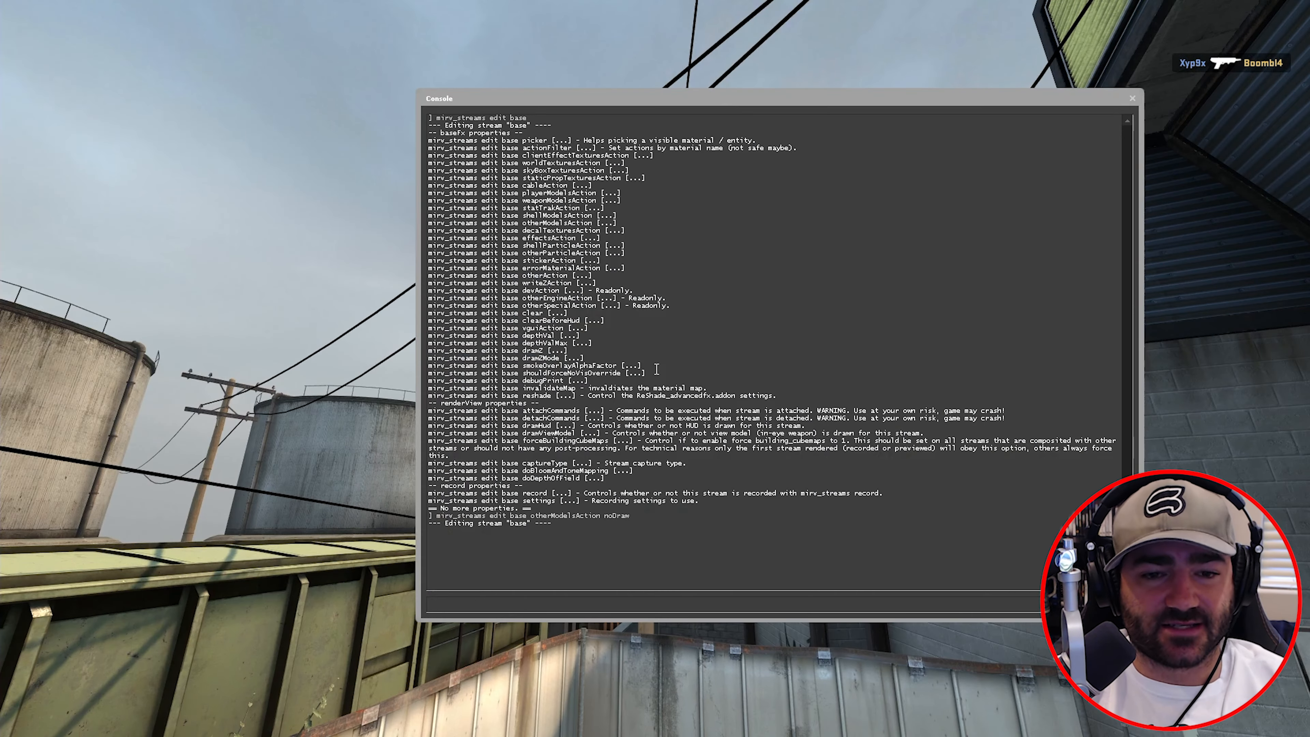
{"action": "key", "text": "Up"}
{"action": "key", "text": "BackSpace"}
{"action": "key", "text": "BackSpace"}
{"action": "key", "text": "BackSpace"}
{"action": "key", "text": "BackSpace"}
{"action": "key", "text": "BackSpace"}
{"action": "key", "text": "BackSpace"}
{"action": "type", "text": "draw"}
{"action": "key", "text": "Return"}
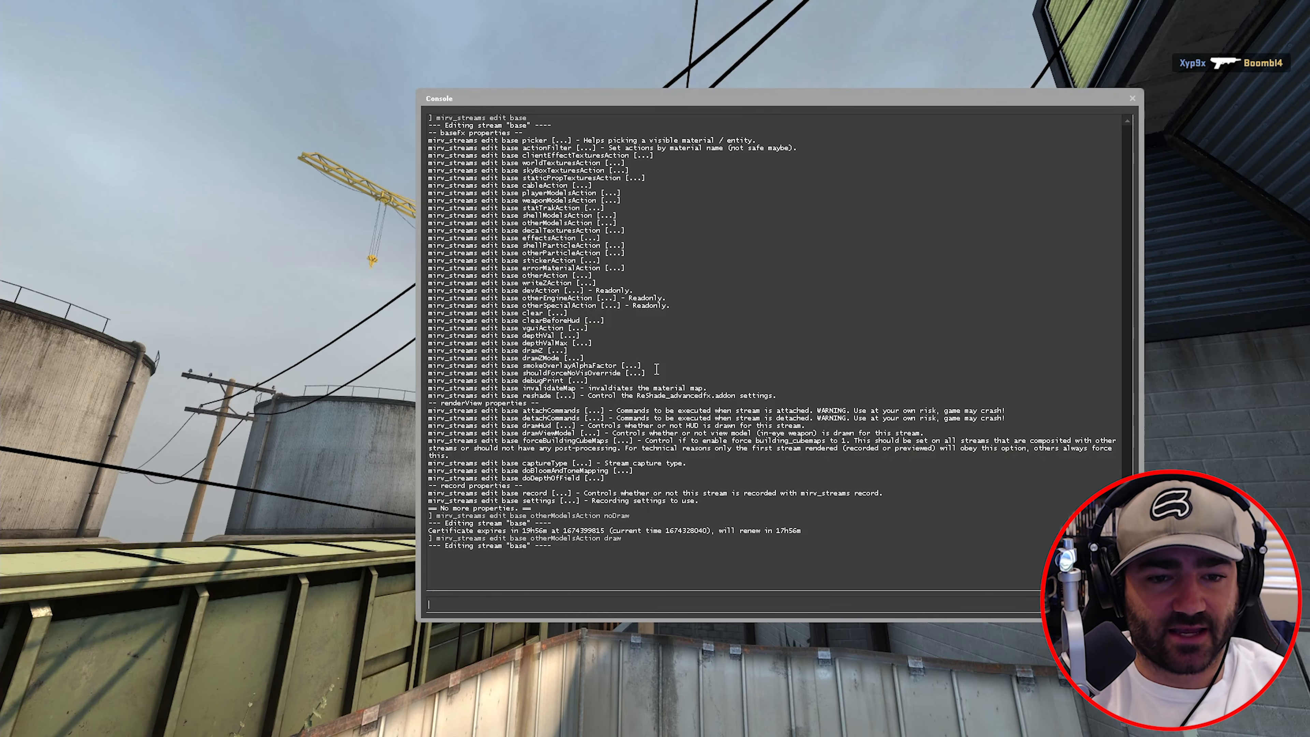
- Set decalTexturesAction to noDraw to remove the blood decals from the wall
{"action": "key", "text": "Up"}
{"action": "key", "text": "BackSpace"}
{"action": "key", "text": "BackSpace"}
{"action": "key", "text": "BackSpace"}
{"action": "key", "text": "BackSpace"}
{"action": "key", "text": "BackSpace"}
{"action": "key", "text": "BackSpace"}
{"action": "key", "text": "BackSpace"}
{"action": "key", "text": "BackSpace"}
{"action": "key", "text": "BackSpace"}
{"action": "key", "text": "BackSpace"}
{"action": "key", "text": "BackSpace"}
{"action": "key", "text": "BackSpace"}
{"action": "key", "text": "BackSpace"}
{"action": "key", "text": "BackSpace"}
{"action": "key", "text": "BackSpace"}
{"action": "key", "text": "BackSpace"}
{"action": "key", "text": "BackSpace"}
{"action": "key", "text": "BackSpace"}
{"action": "key", "text": "BackSpace"}
{"action": "key", "text": "BackSpace"}
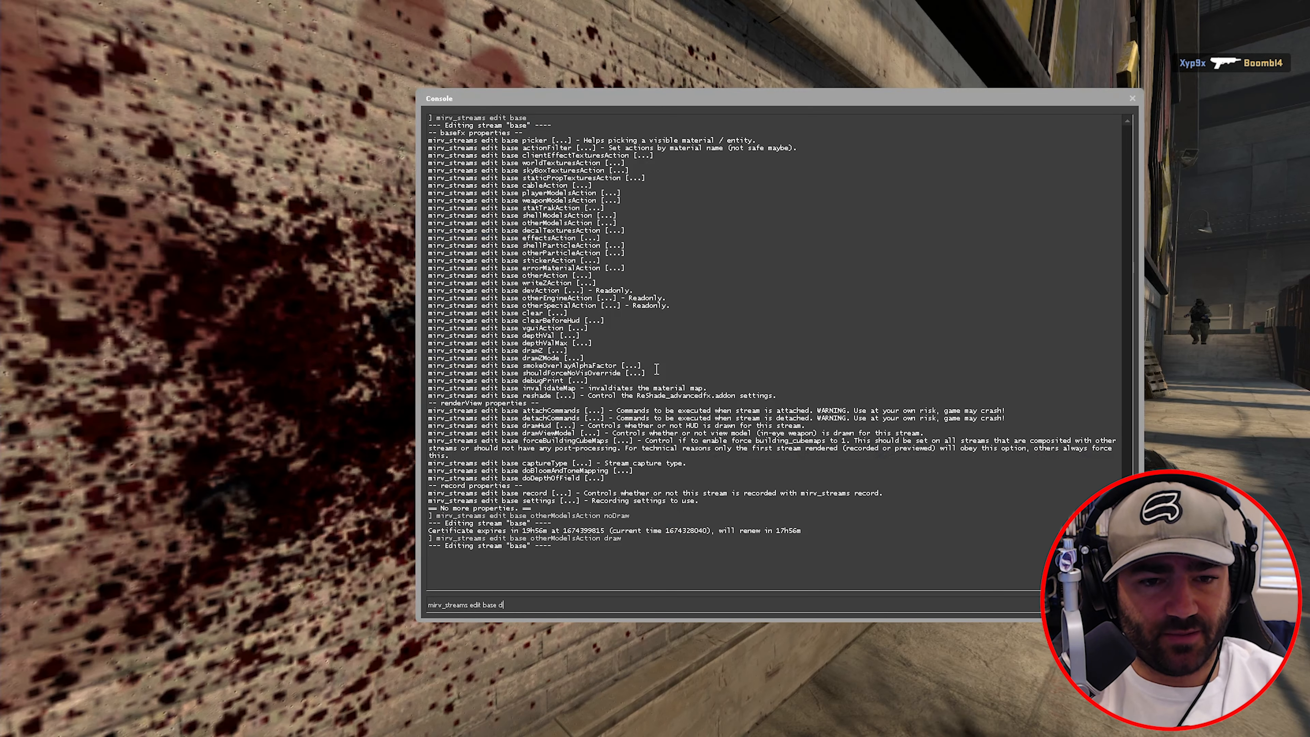
{"action": "type", "text": "decalText"}
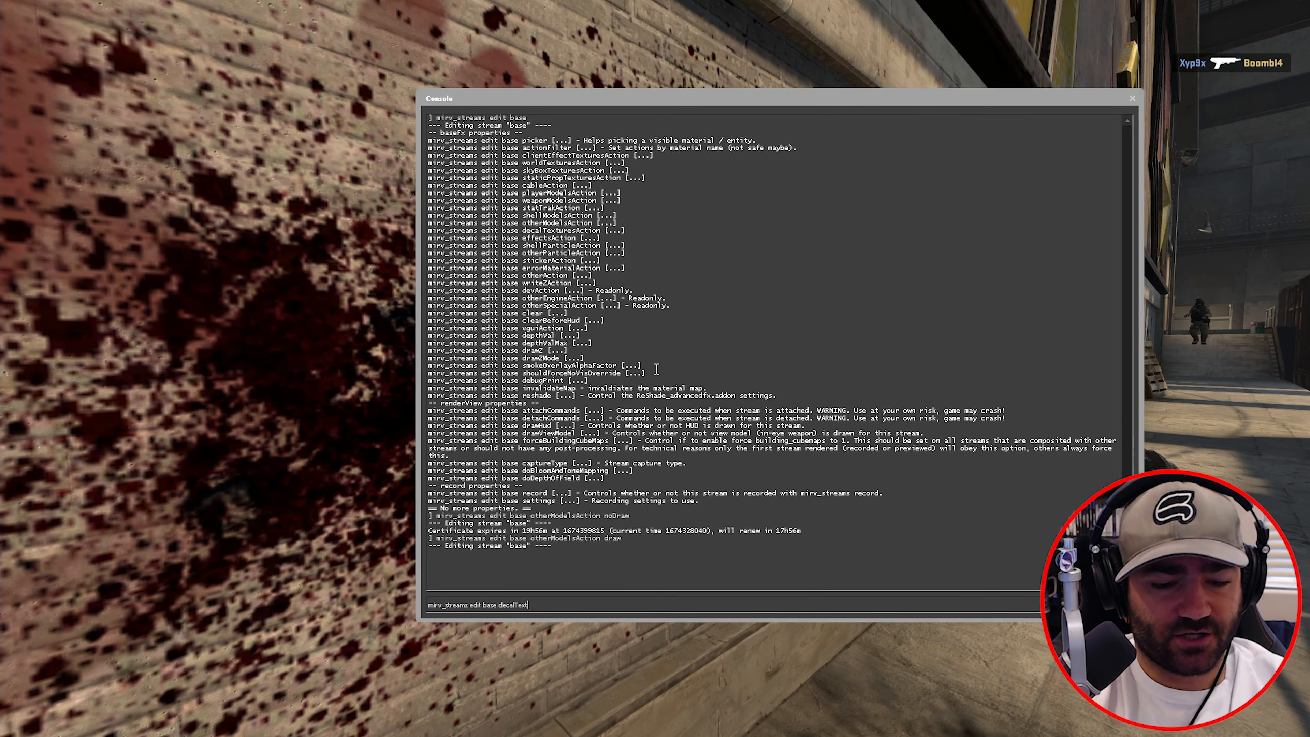
{"action": "type", "text": "uresAction"}
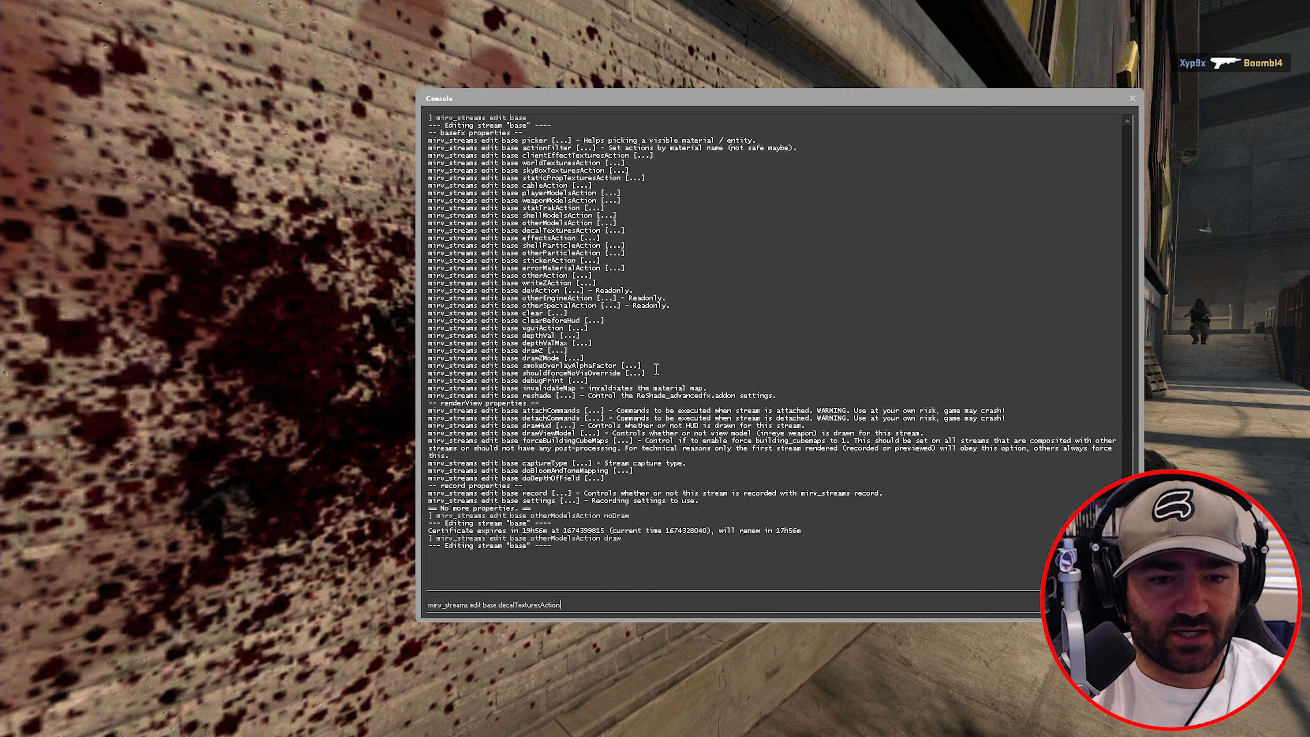
{"action": "type", "text": " noDraw"}
{"action": "key", "text": "Return"}
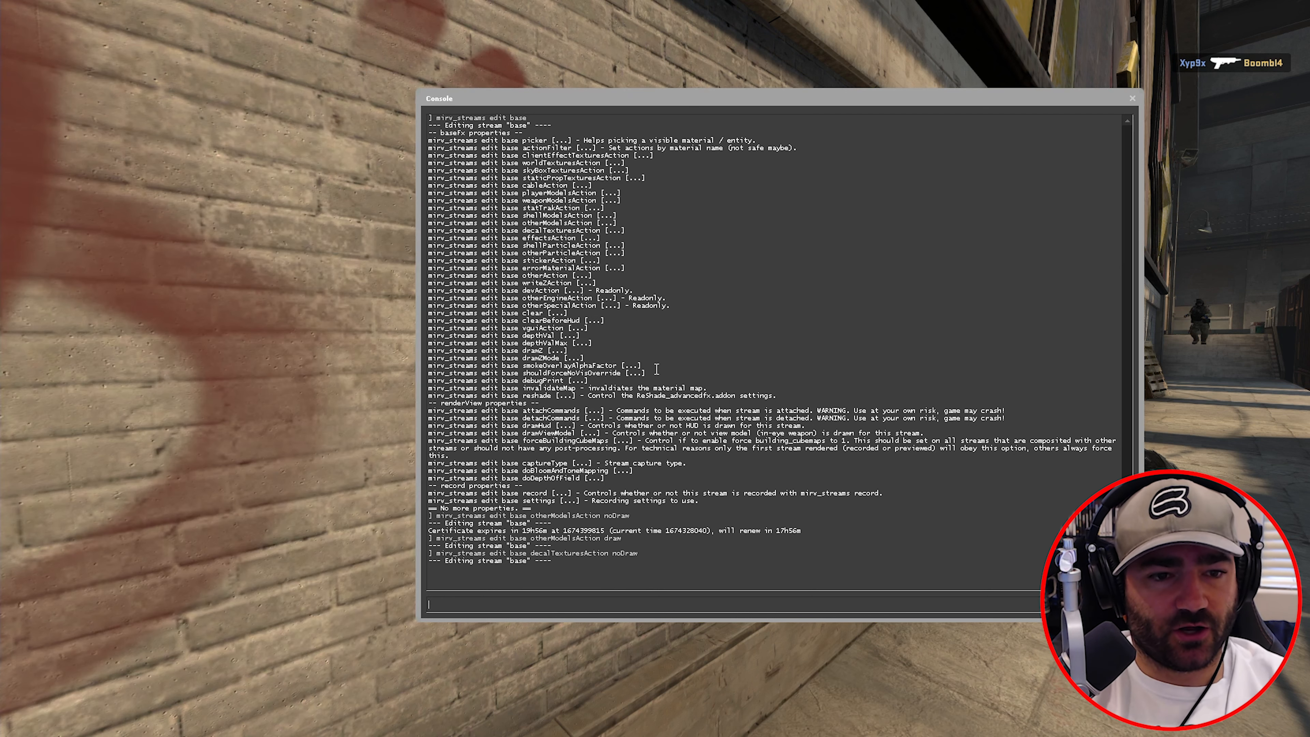
{"action": "key", "text": "Escape"}
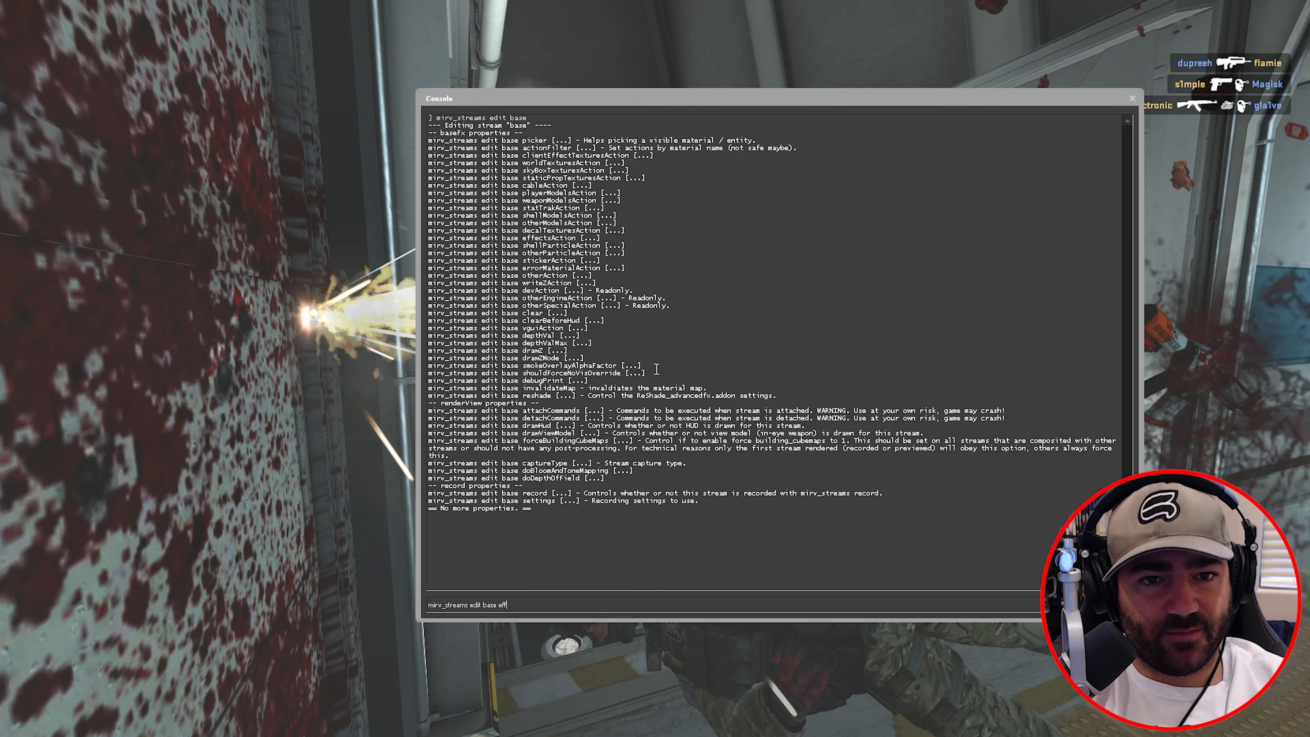
- Set the base stream's effectsAction to noDraw and return to the game view
{"action": "type", "text": "Action"}
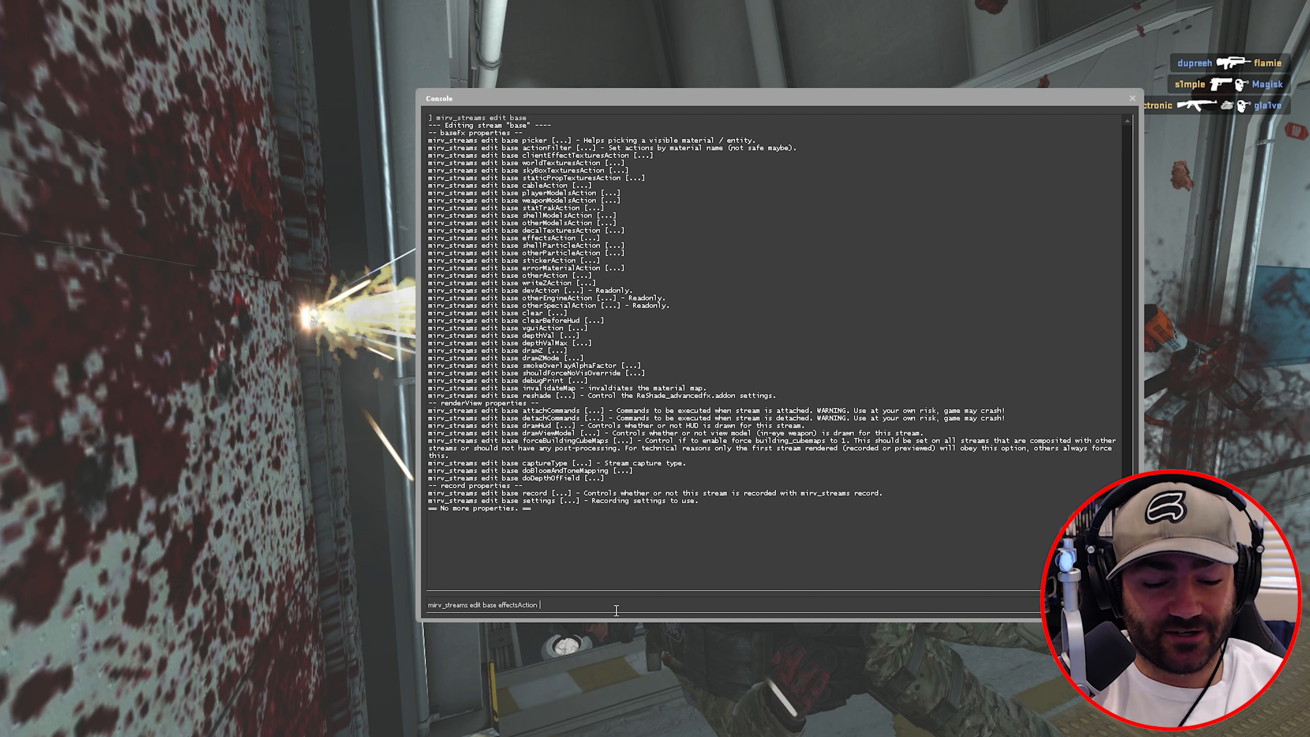
{"action": "type", "text": "noDraw"}
{"action": "key", "text": "Return"}
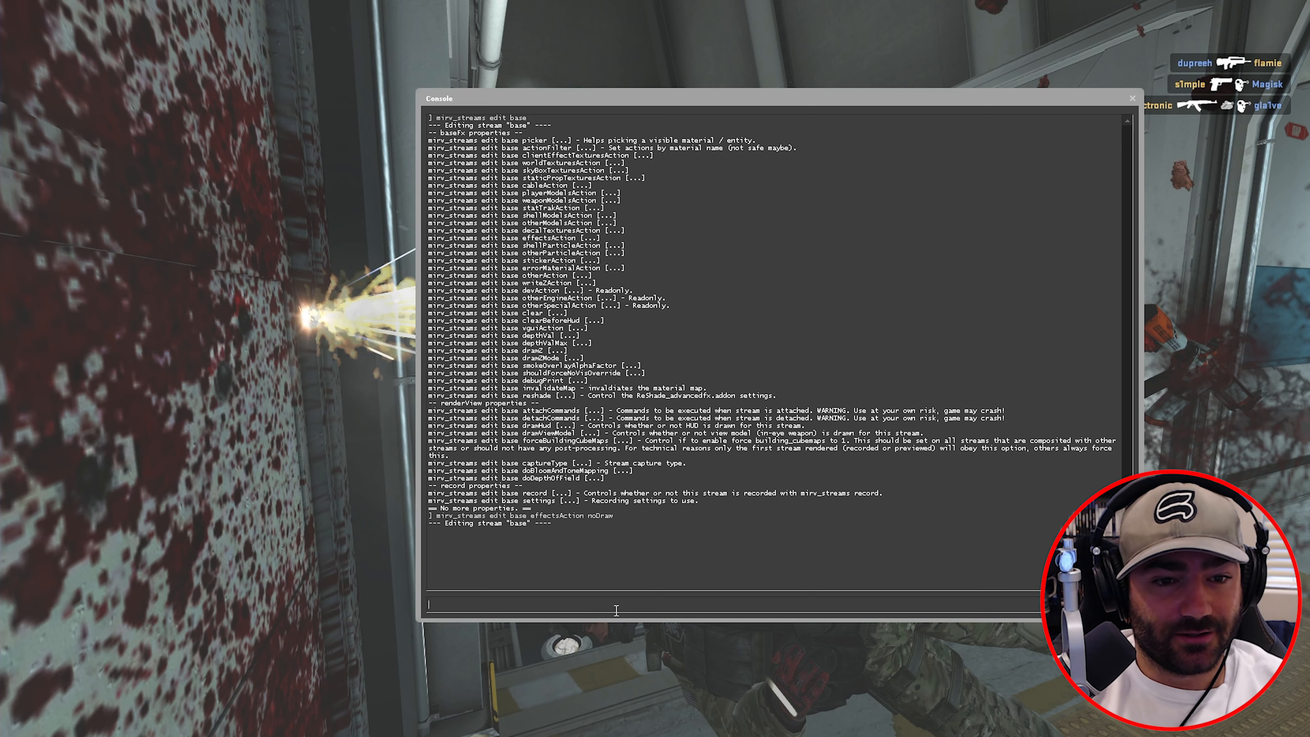
{"action": "key", "text": "grave"}
- Fly the free camera around the frozen sparks and body in the corridor
{"action": "key", "text": "s"}
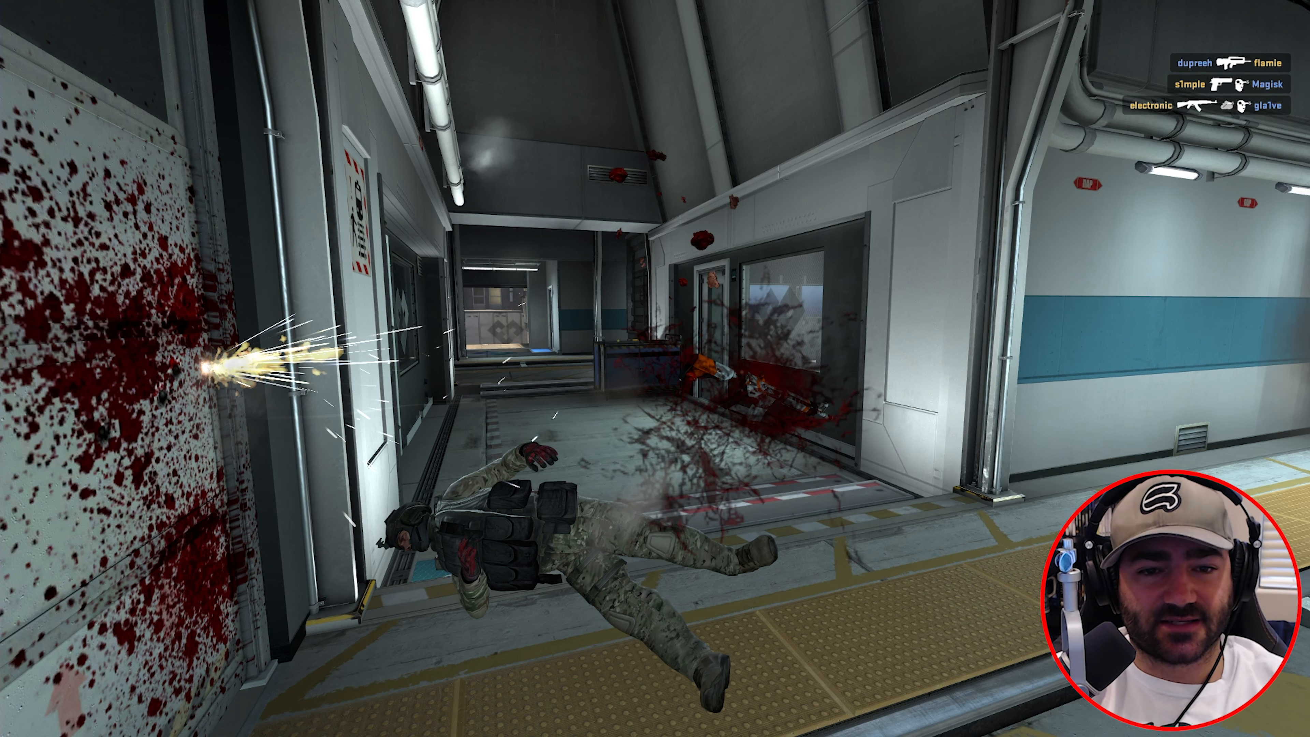
{"action": "key", "text": "d"}
{"action": "key", "text": "a"}
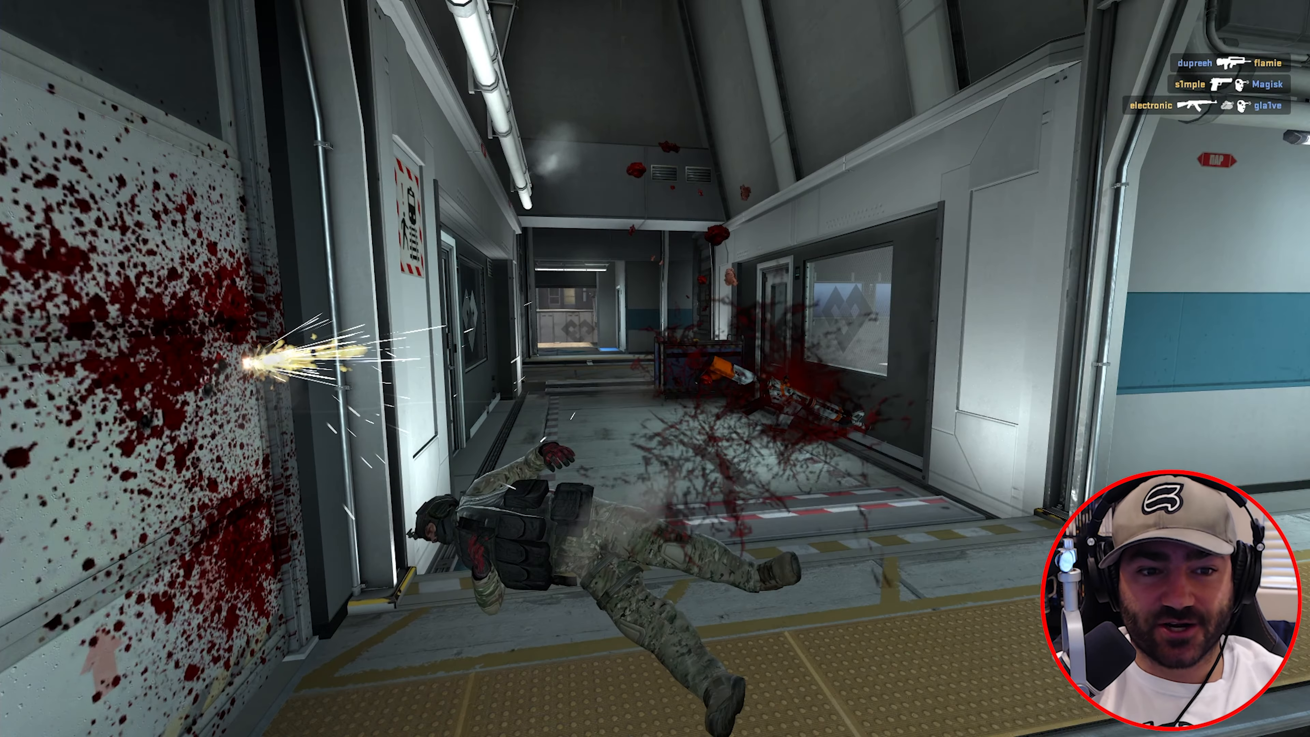
{"action": "key", "text": "a"}
{"action": "key", "text": "w"}
{"action": "key", "text": "s"}
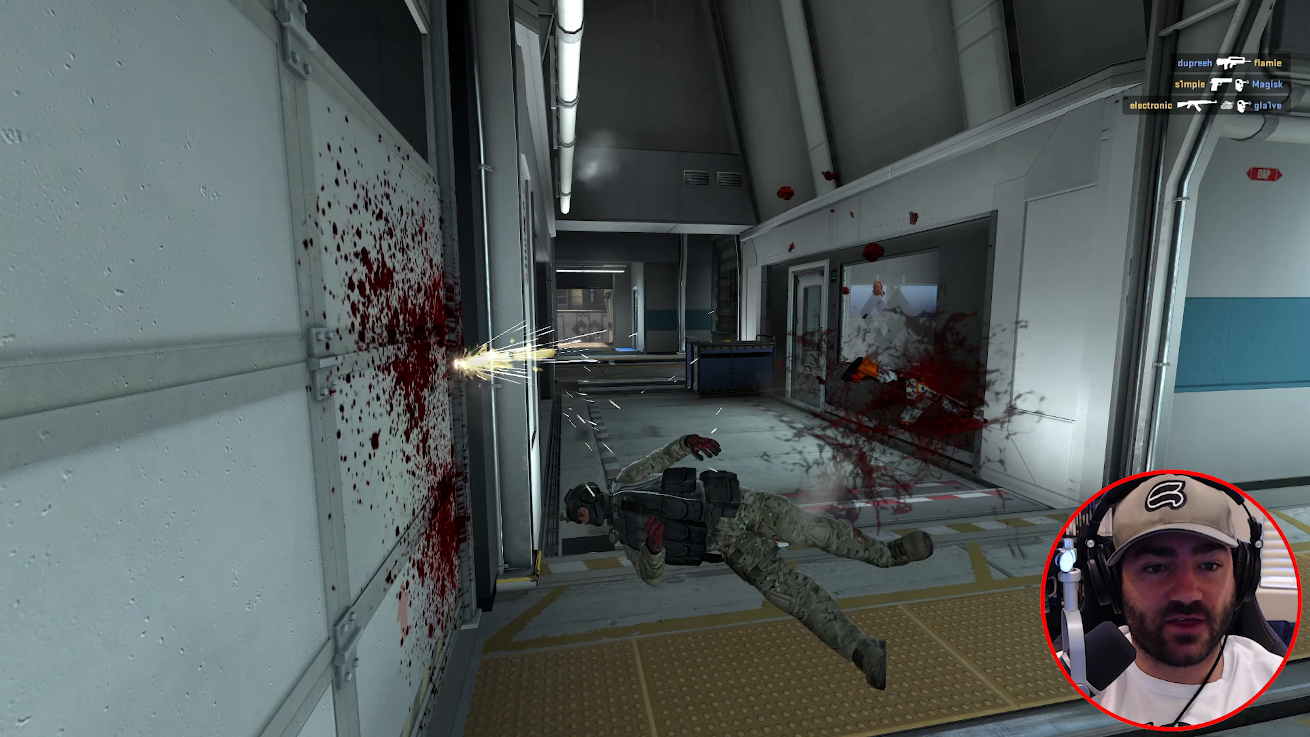
{"action": "key", "text": "w"}
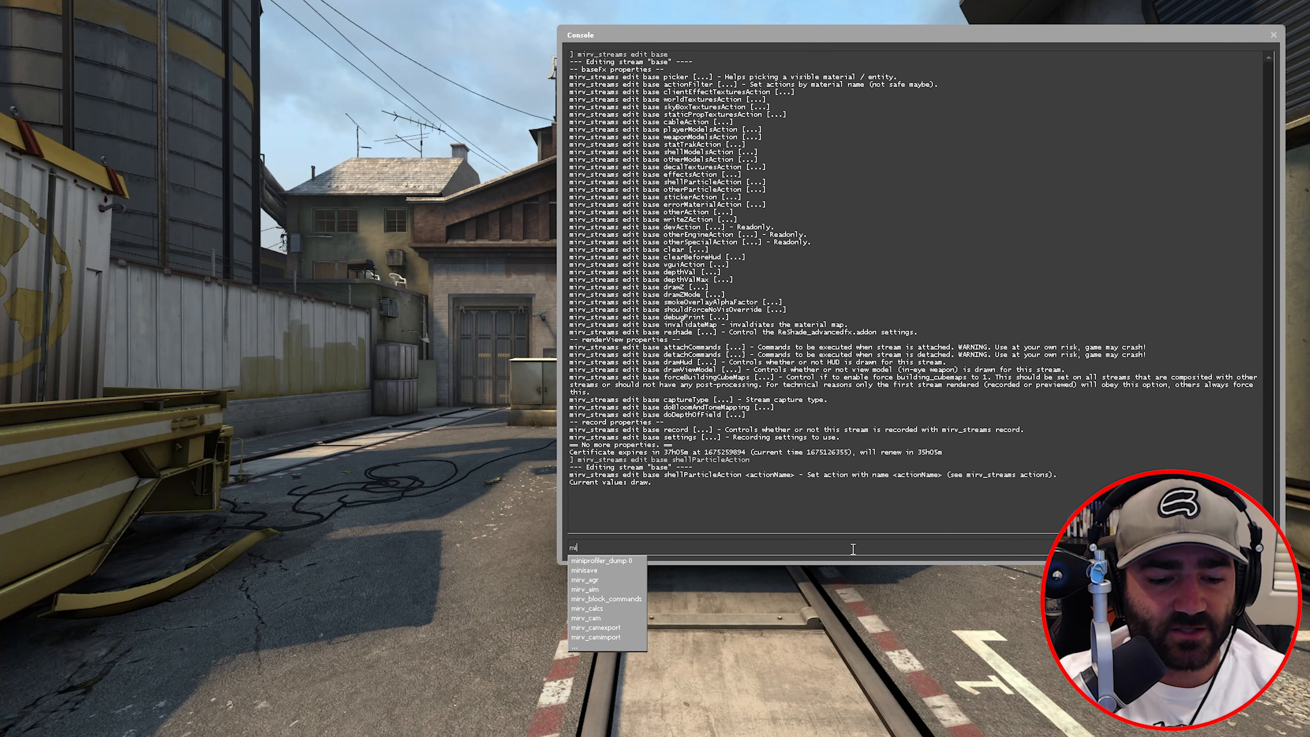
- Print the base stream's shellParticleAction setting, which reports draw
{"action": "type", "text": "_streams"}
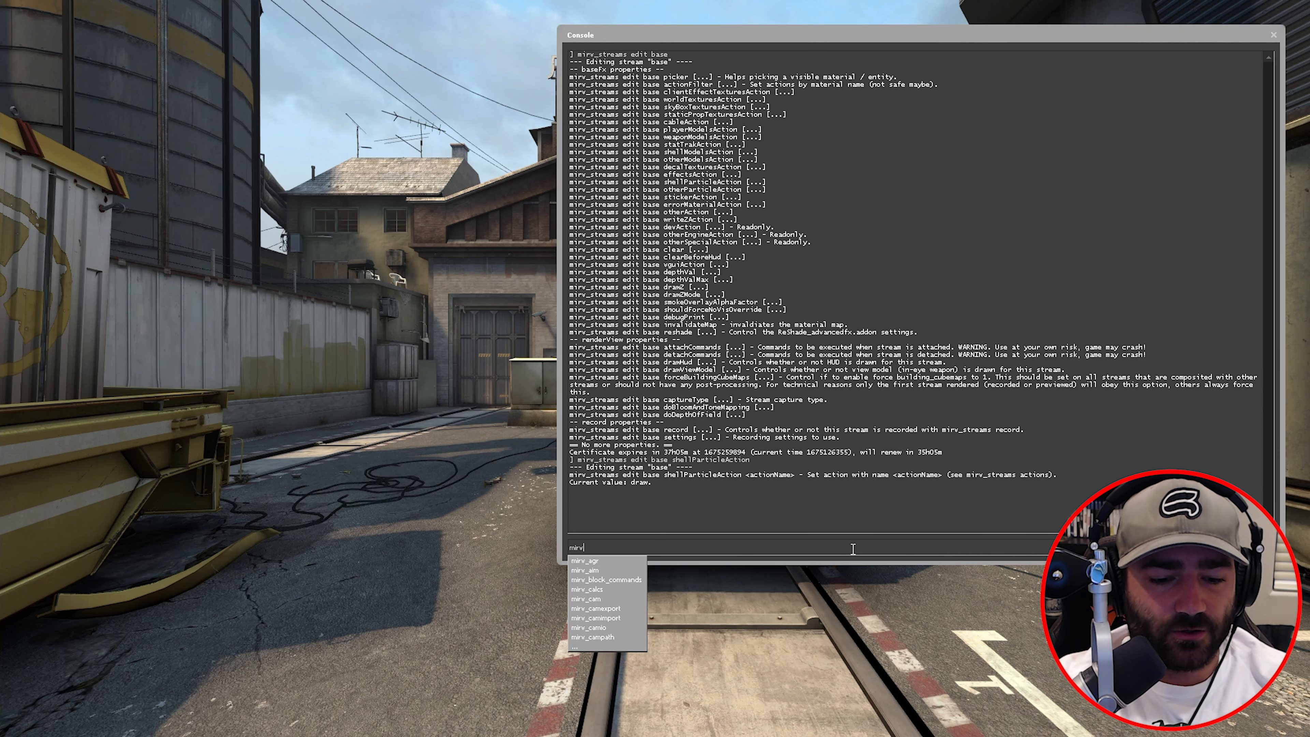
{"action": "type", "text": " edit base"}
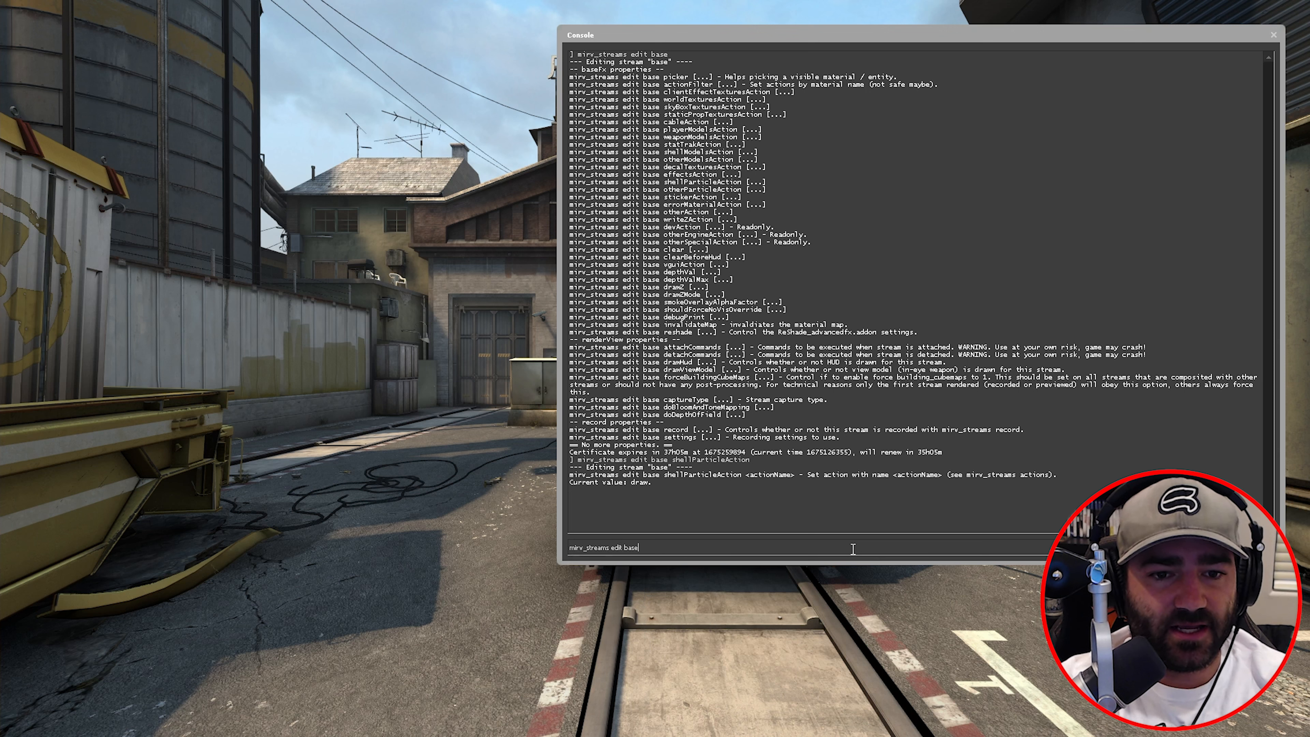
{"action": "type", "text": " shellParticl"}
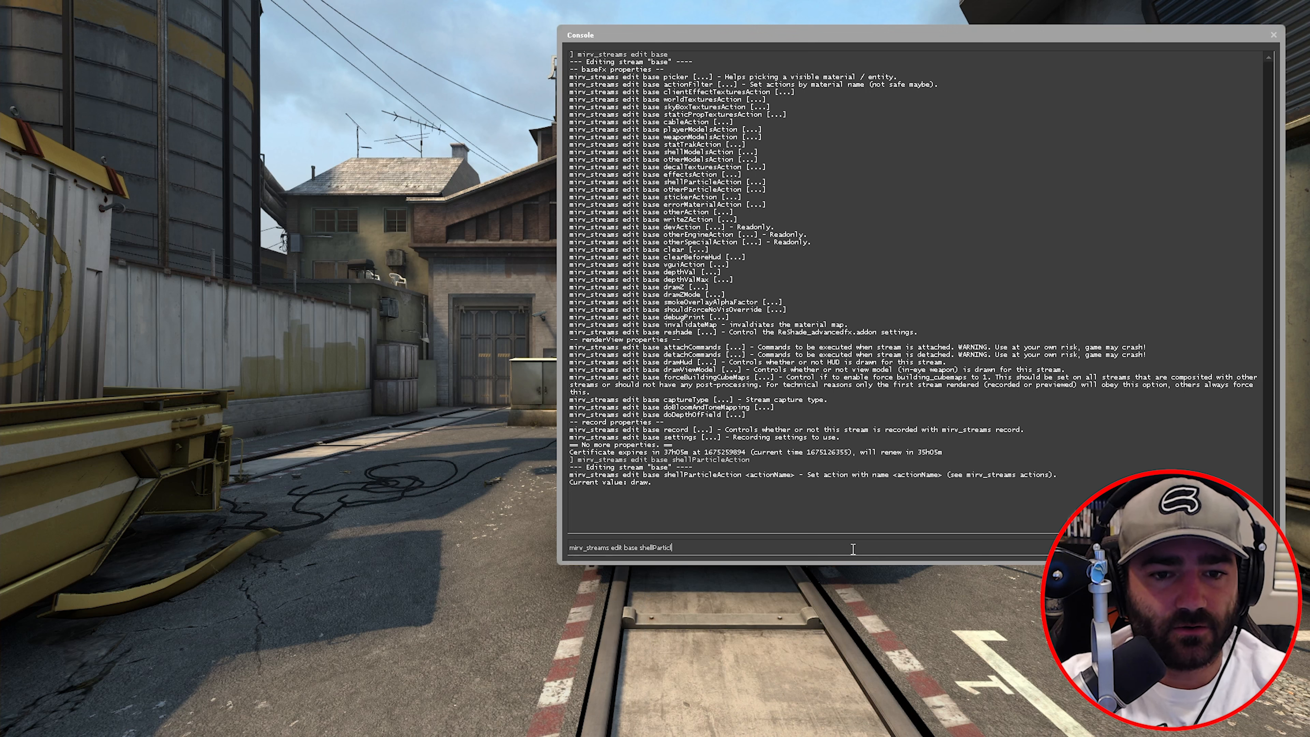
{"action": "type", "text": "eAction"}
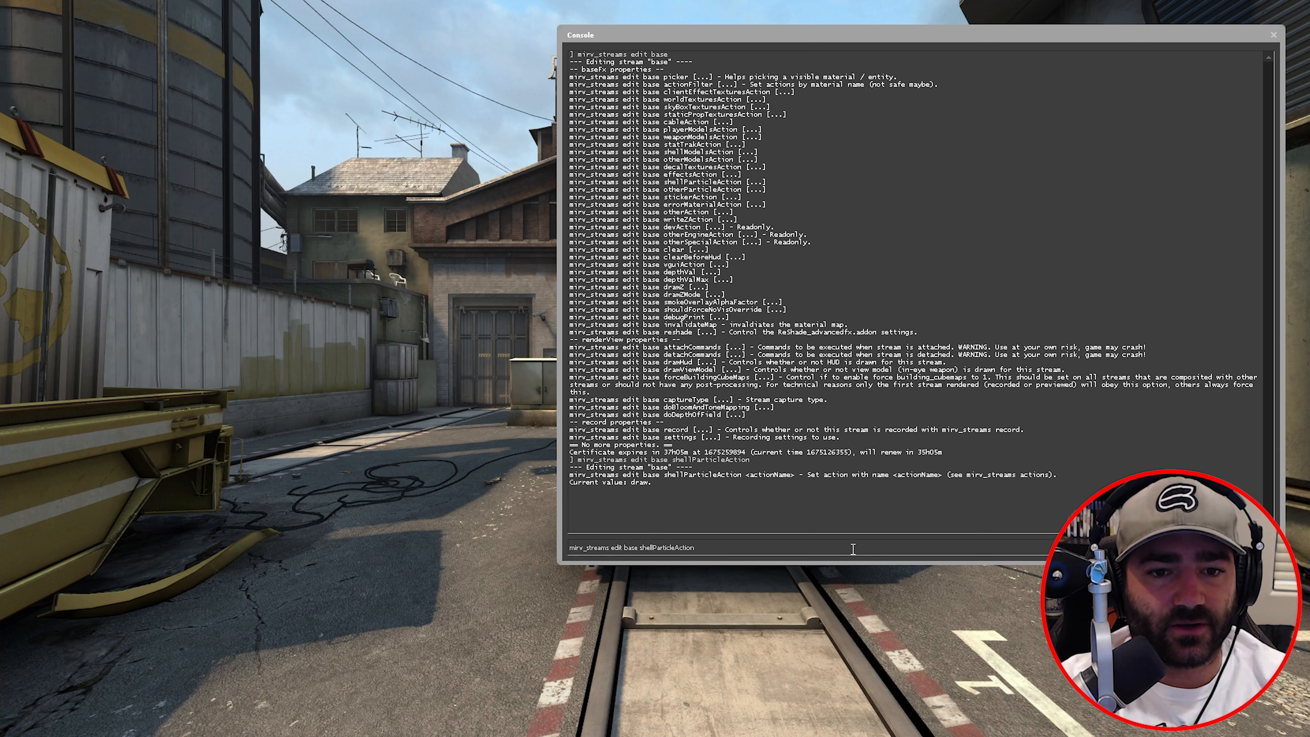
{"action": "key", "text": "Return"}
{"action": "key", "text": "Up"}
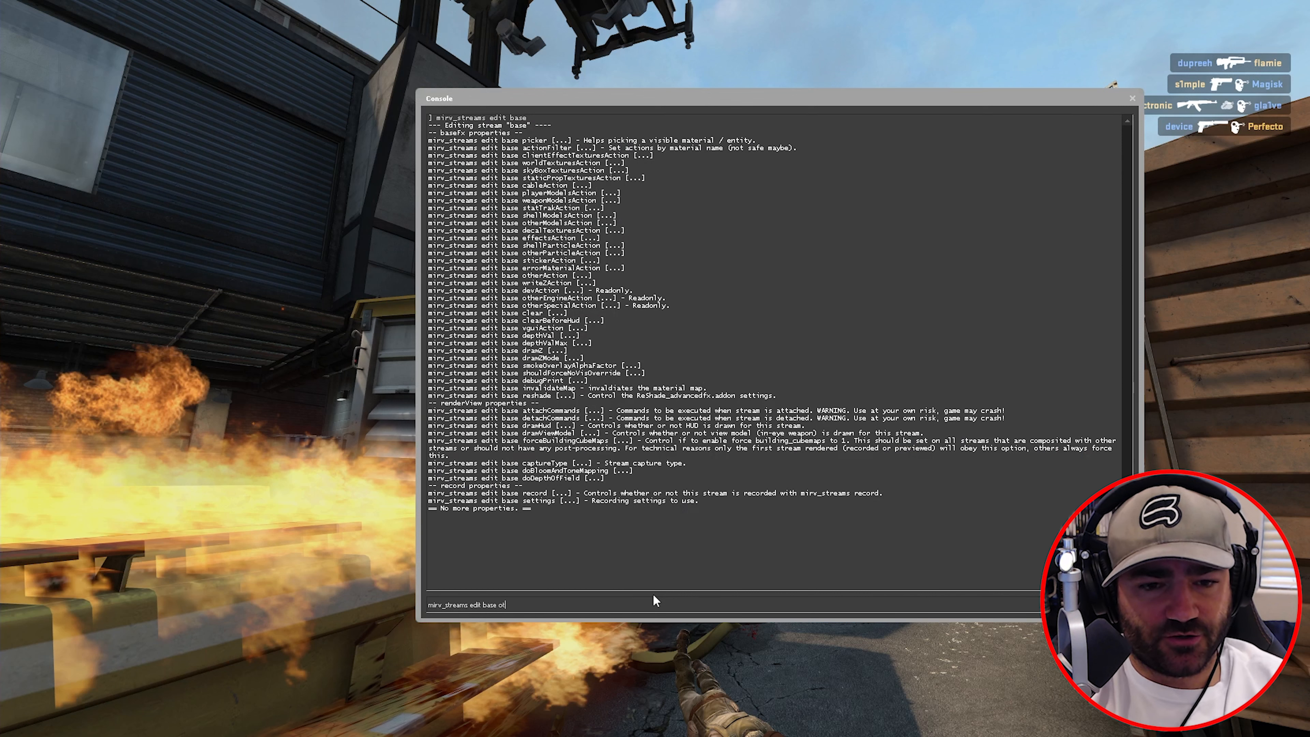
- Set otherParticleAction to noDraw so the flames vanish, then highlight related console lines
{"action": "type", "text": "her"}
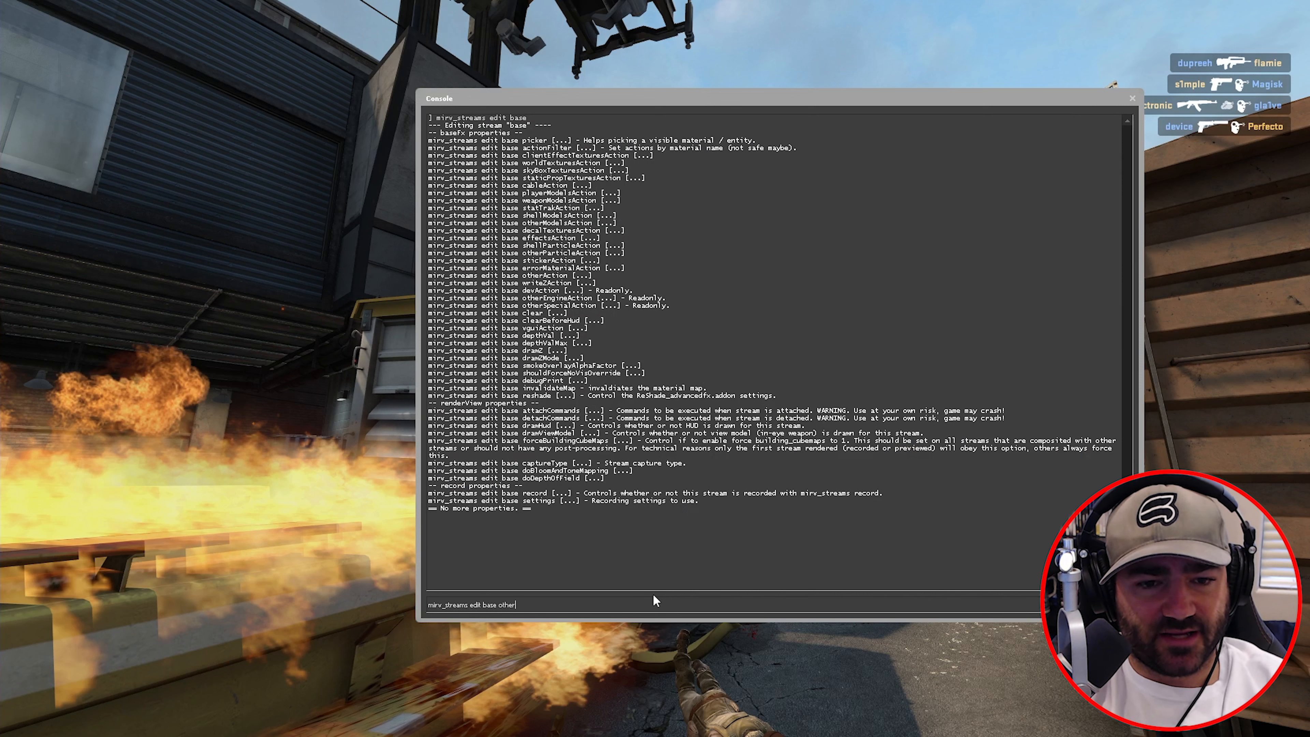
{"action": "type", "text": "ParticleA"}
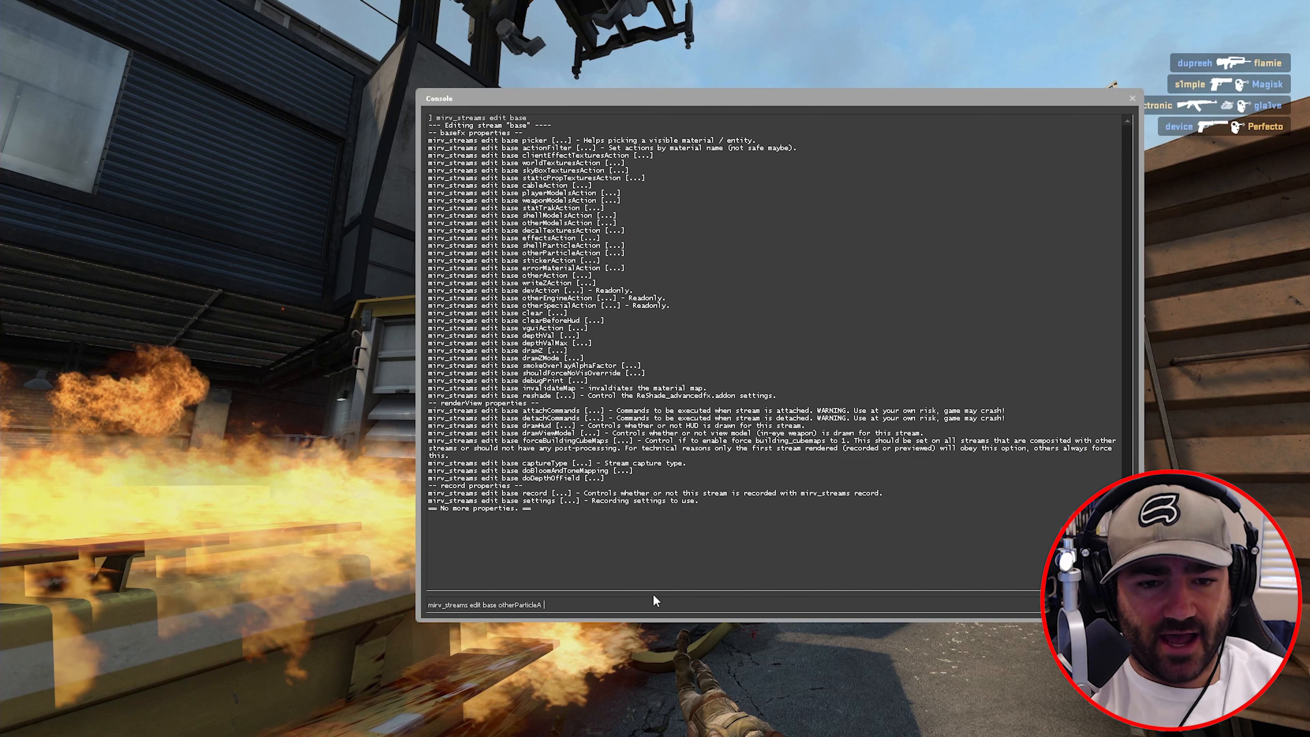
{"action": "type", "text": "ctio"}
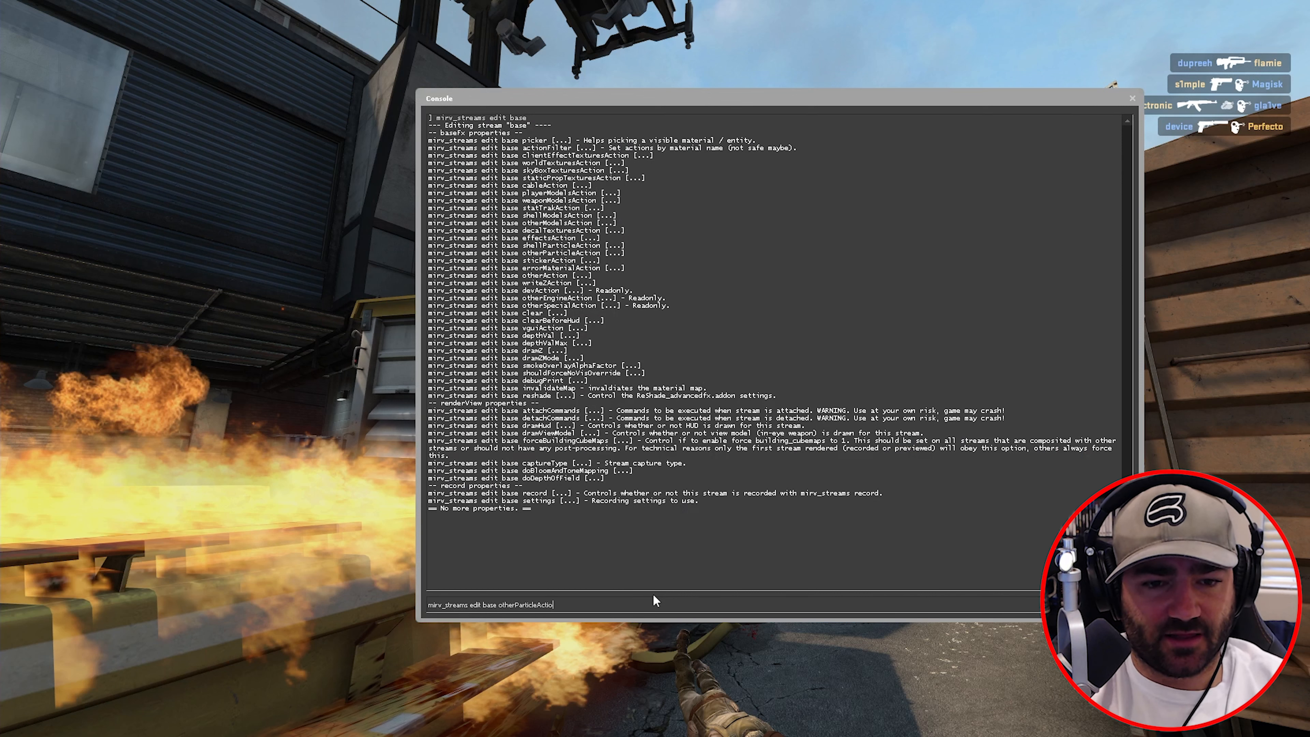
{"action": "type", "text": "n noDraw"}
{"action": "key", "text": "Return"}
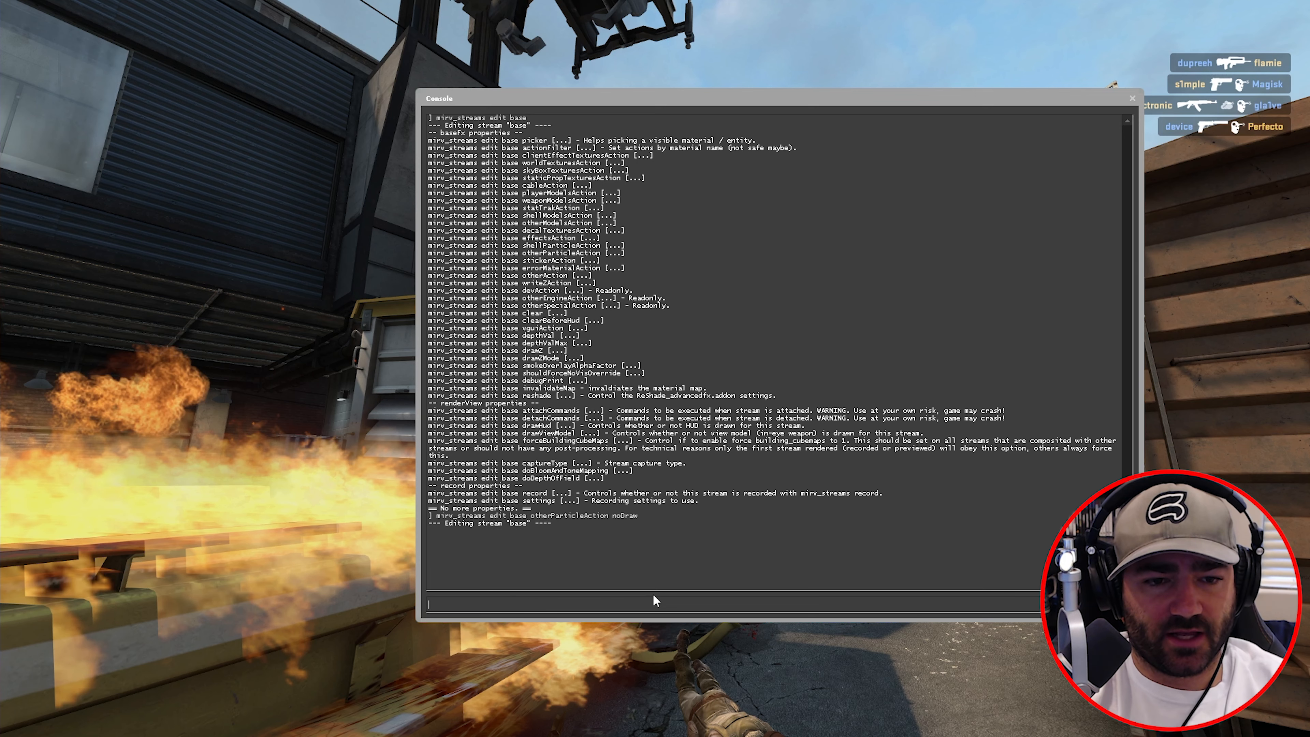
{"action": "key", "text": "grave"}
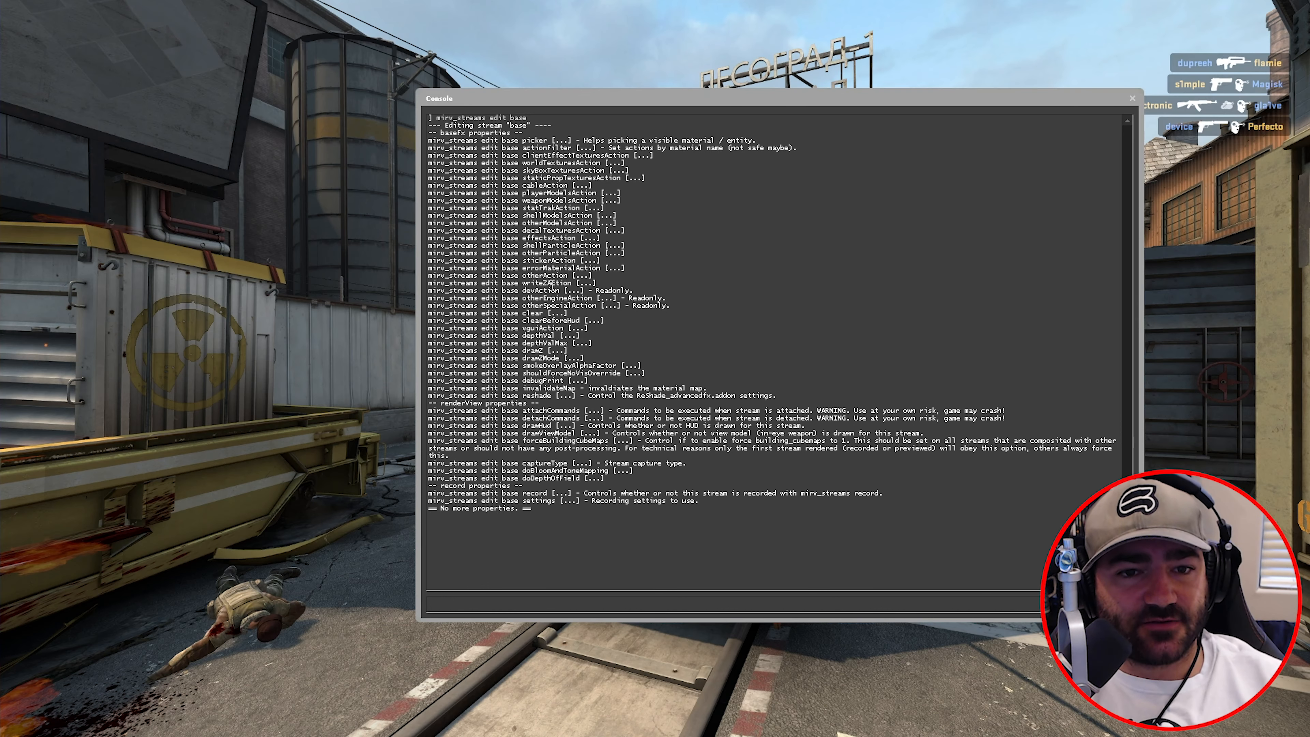
{"action": "left_click_drag", "start_coordinate": [557, 268], "coordinate": [559, 299]}
{"action": "left_click", "coordinate": [565, 300]}
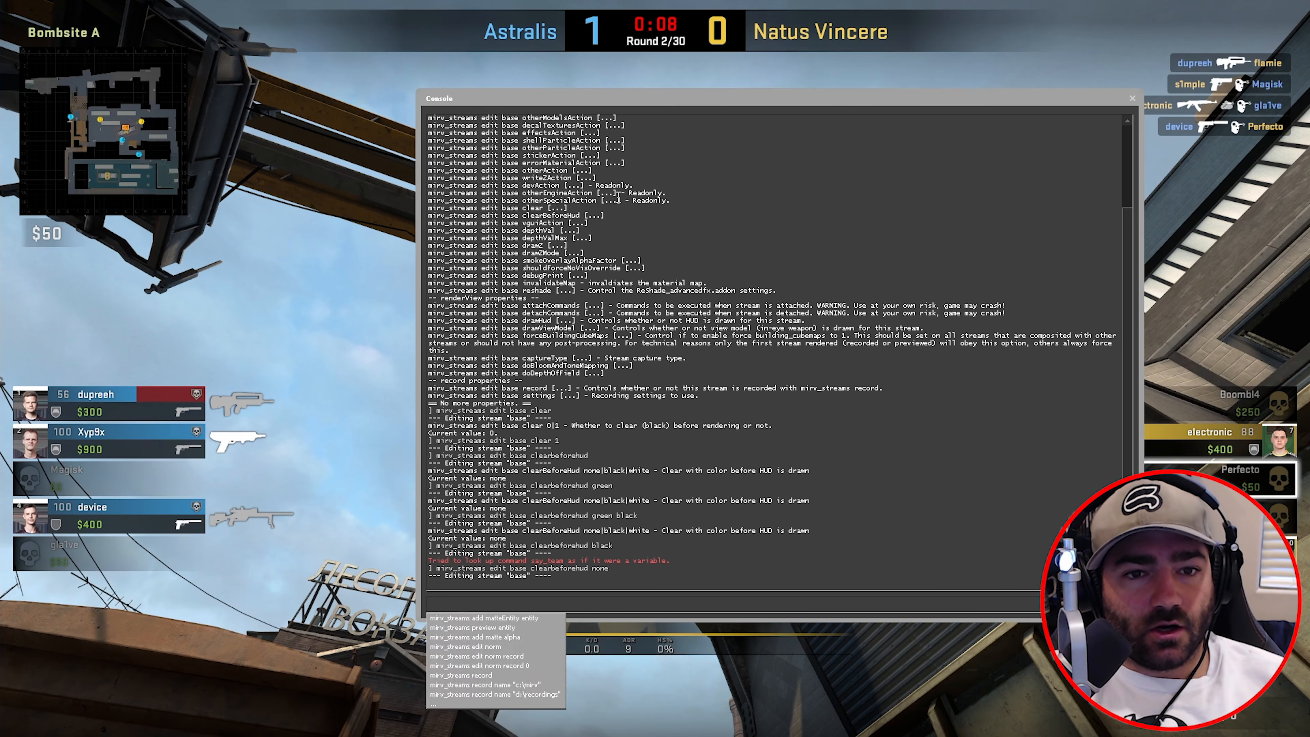
- Set the base stream's clearbeforehud to black
{"action": "left_click_drag", "start_coordinate": [561, 209], "coordinate": [538, 209]}
{"action": "left_click", "coordinate": [528, 216]}
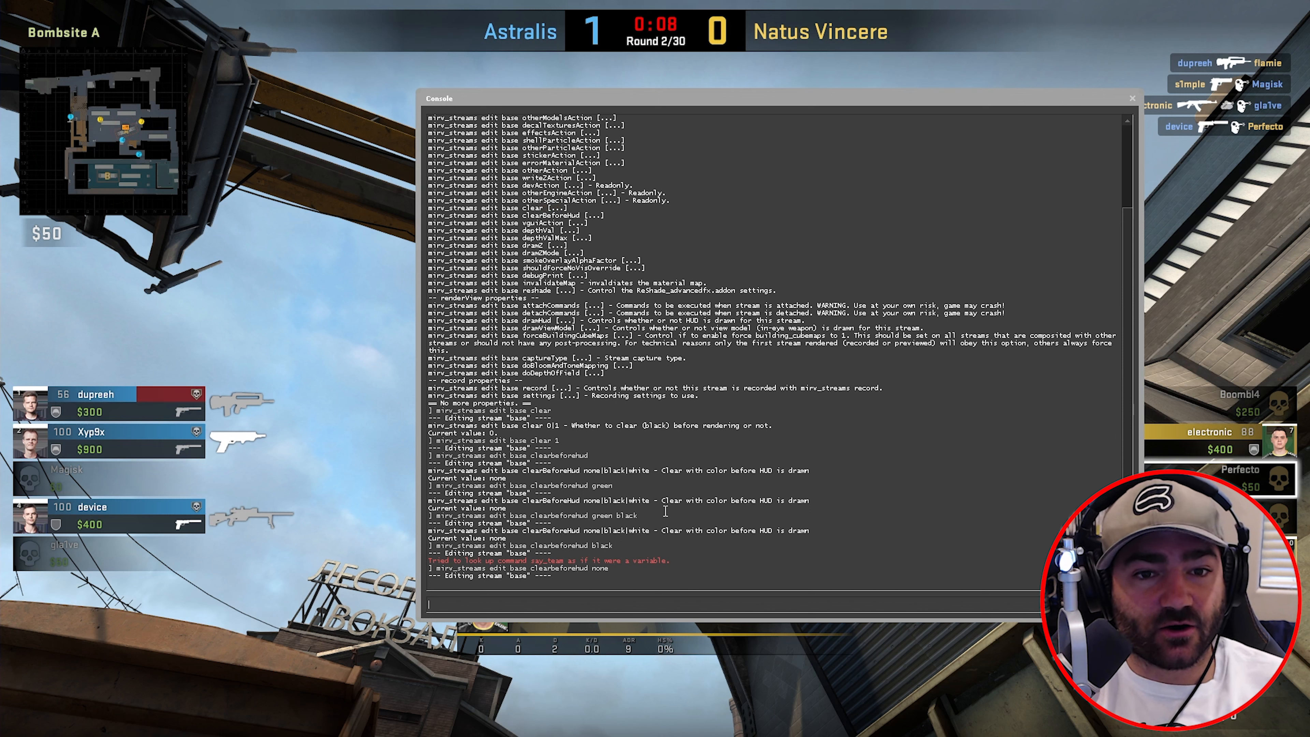
{"action": "key", "text": "Up"}
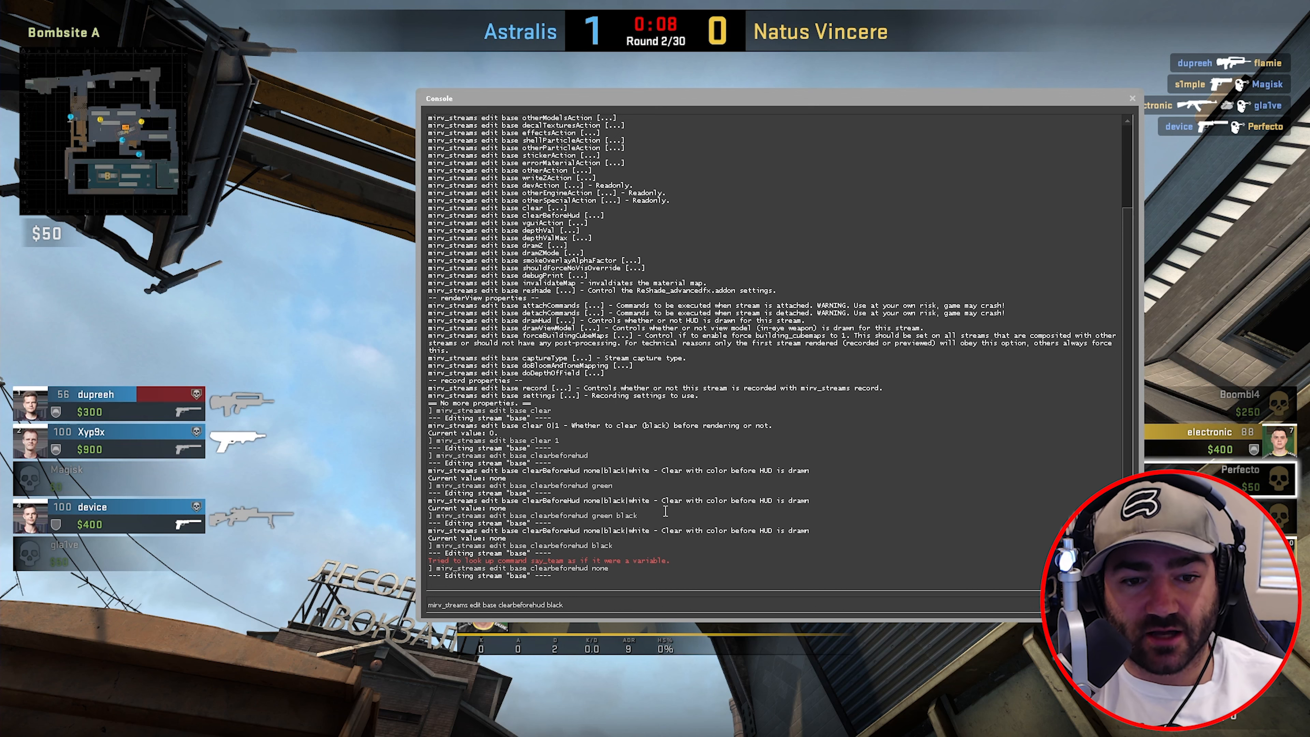
{"action": "key", "text": "Return"}
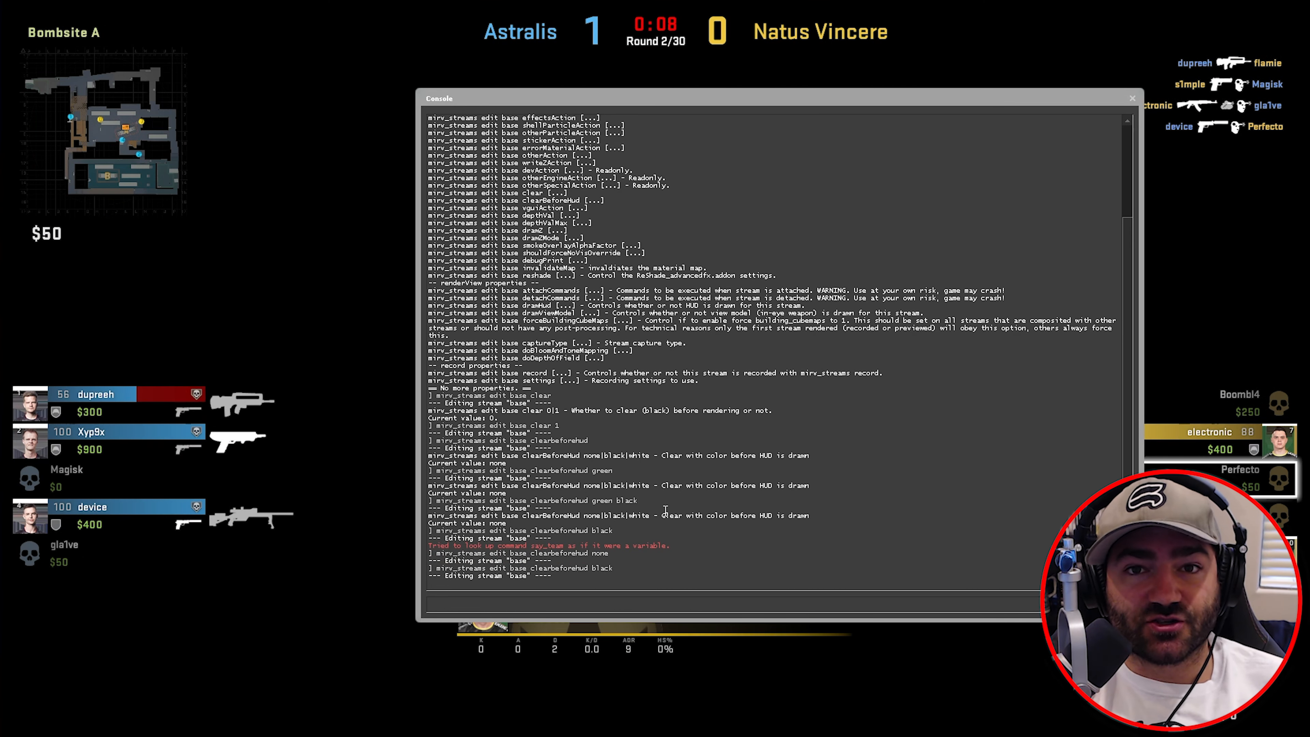
- Set clearbeforehud to white and view the whitened screen
{"action": "key", "text": "Up"}
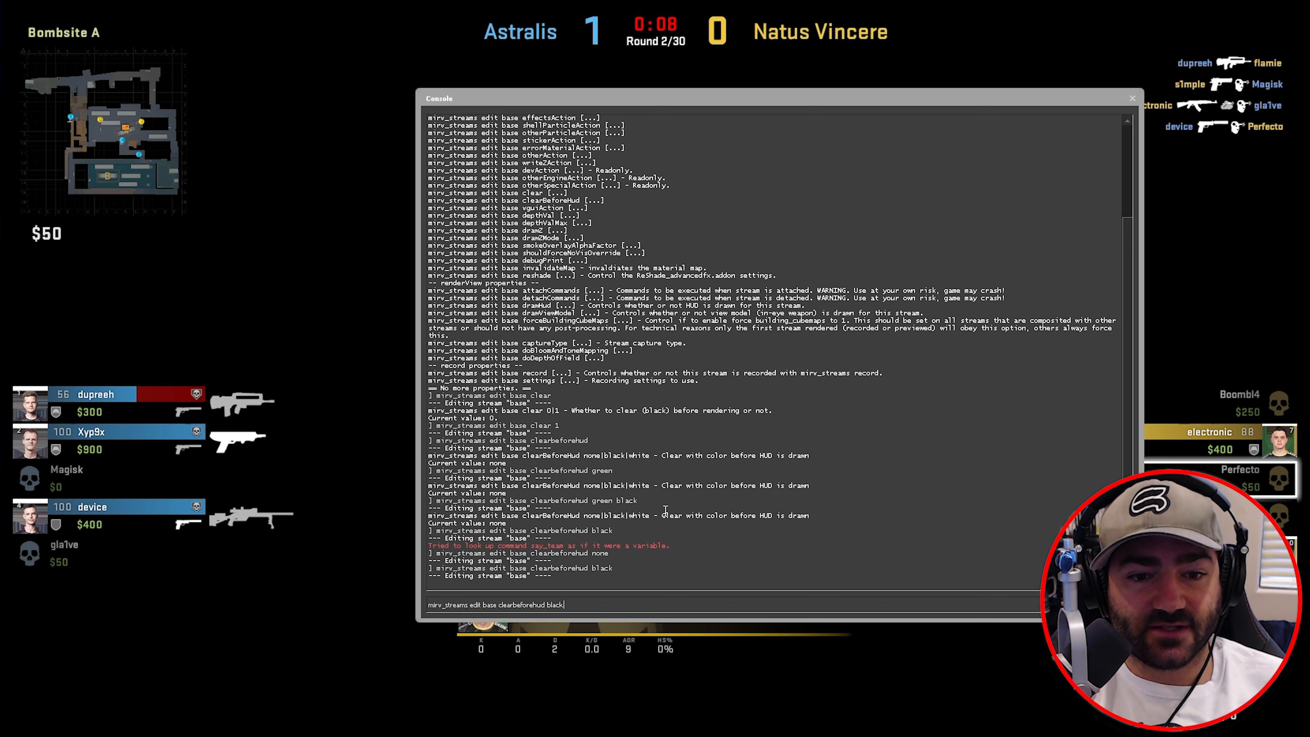
{"action": "type", "text": "whio"}
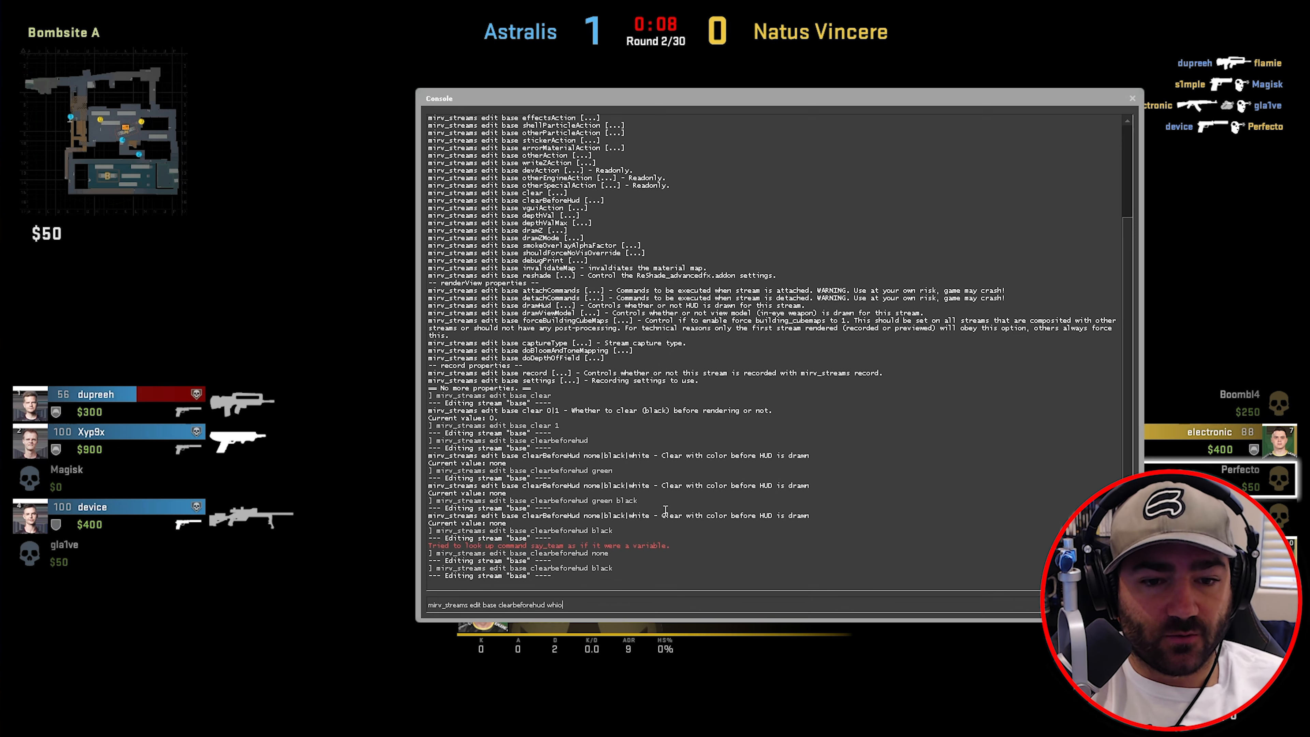
{"action": "type", "text": "te"}
{"action": "key", "text": "BackSpace"}
{"action": "key", "text": "BackSpace"}
{"action": "key", "text": "BackSpace"}
{"action": "type", "text": "te"}
{"action": "key", "text": "Return"}
{"action": "key", "text": "grave"}
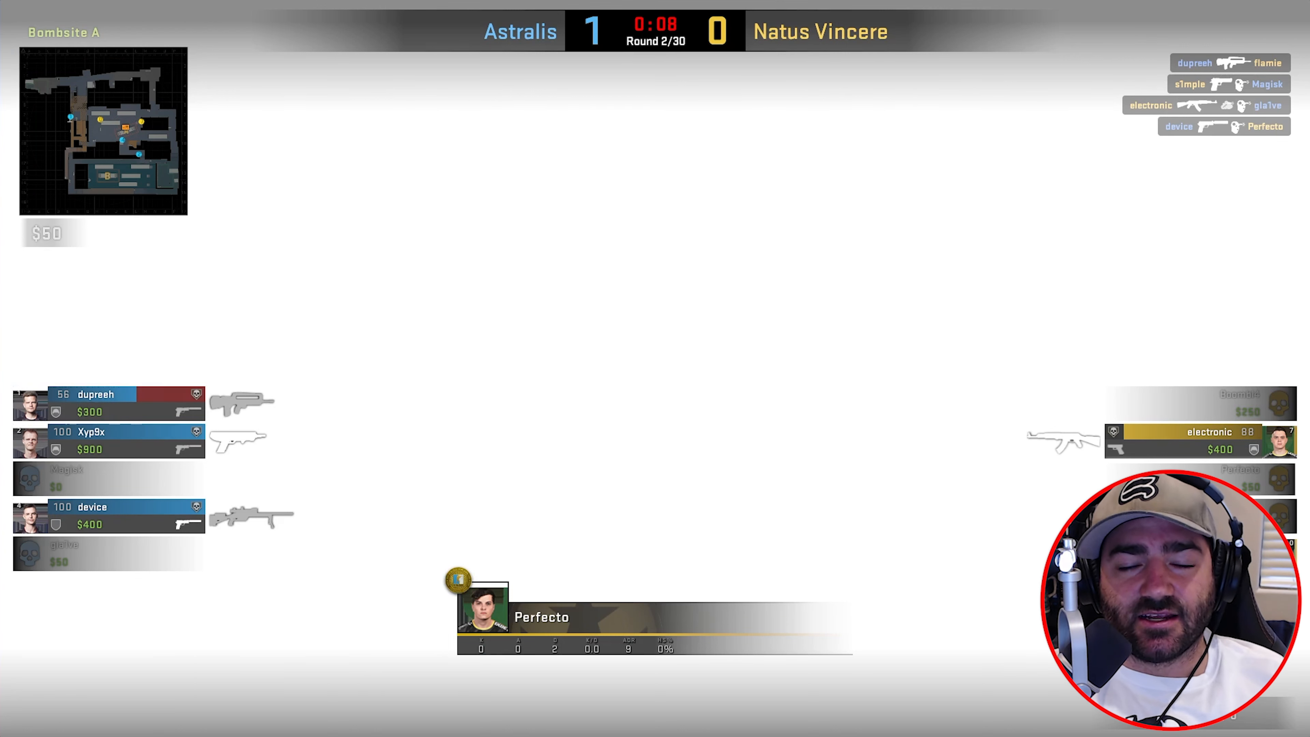
- Set clearbeforehud back to none
{"action": "key", "text": "grave"}
{"action": "key", "text": "Up"}
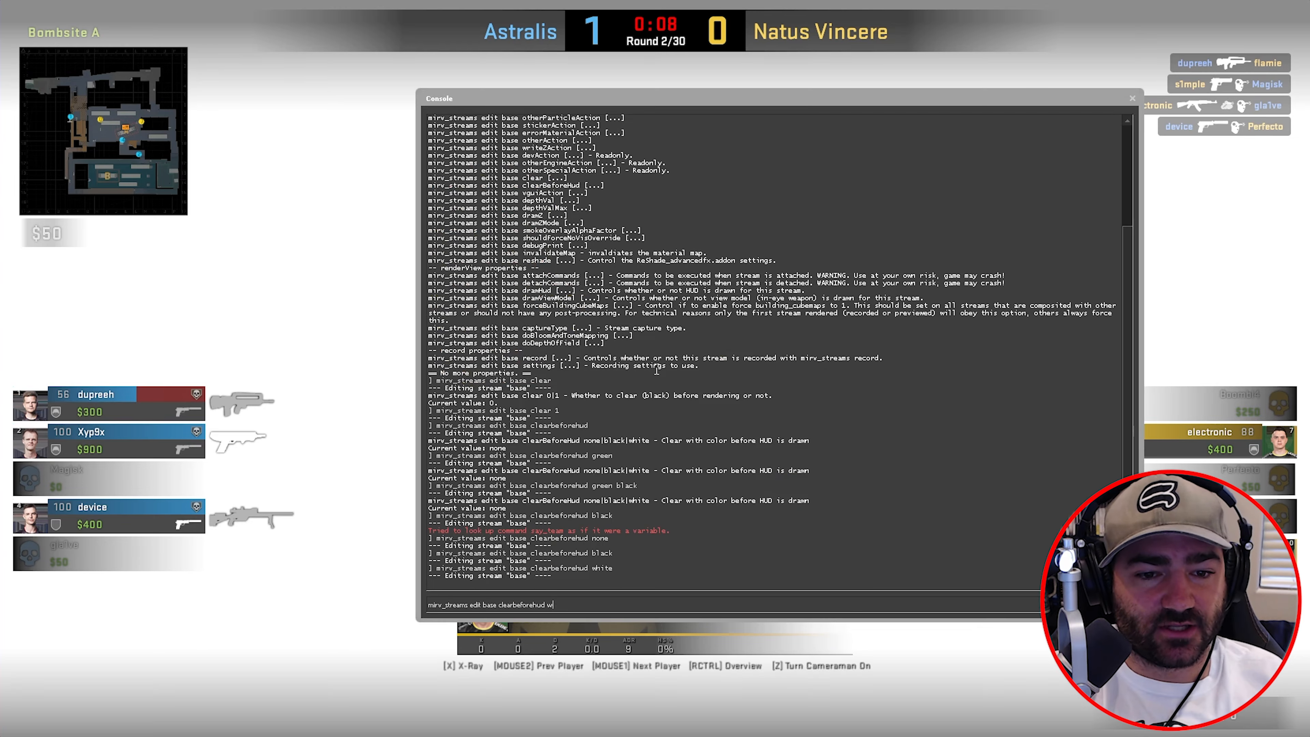
{"action": "key", "text": "BackSpace"}
{"action": "key", "text": "BackSpace"}
{"action": "key", "text": "BackSpace"}
{"action": "key", "text": "BackSpace"}
{"action": "key", "text": "BackSpace"}
{"action": "type", "text": "none"}
{"action": "key", "text": "Return"}
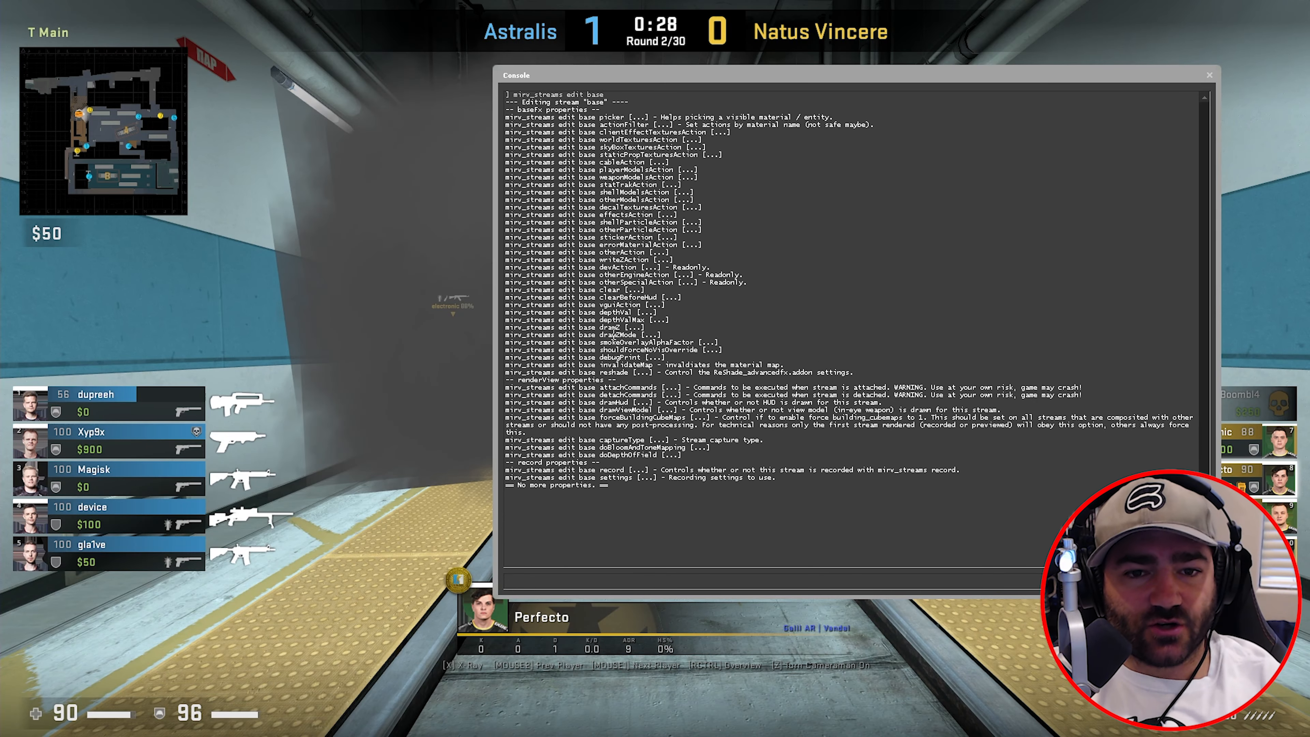
- Set the base stream's smokeOverlayAlphaFactor to 0 and view the smoke without its overlay
{"action": "left_click_drag", "start_coordinate": [600, 343], "coordinate": [654, 343]}
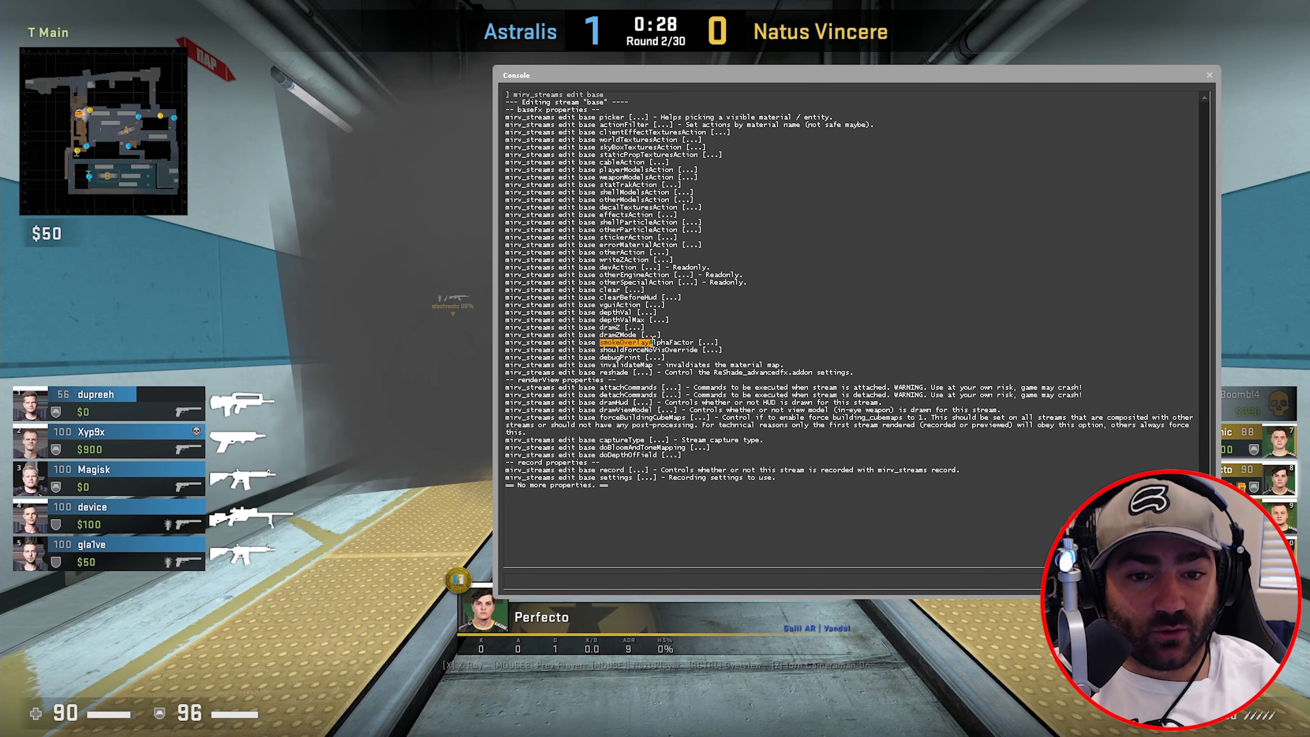
{"action": "left_click", "coordinate": [617, 575]}
{"action": "key", "text": "grave"}
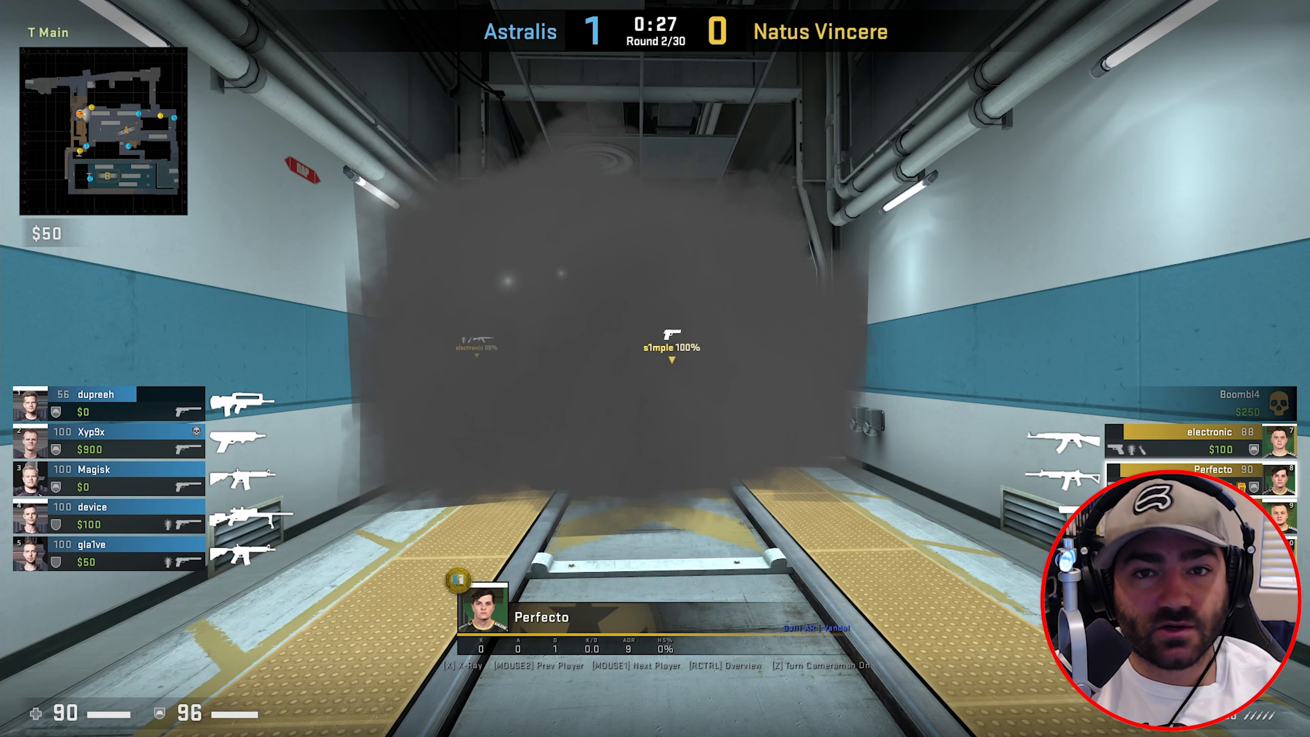
{"action": "key", "text": "grave"}
{"action": "type", "text": "smokeOverlayAlphaFact"}
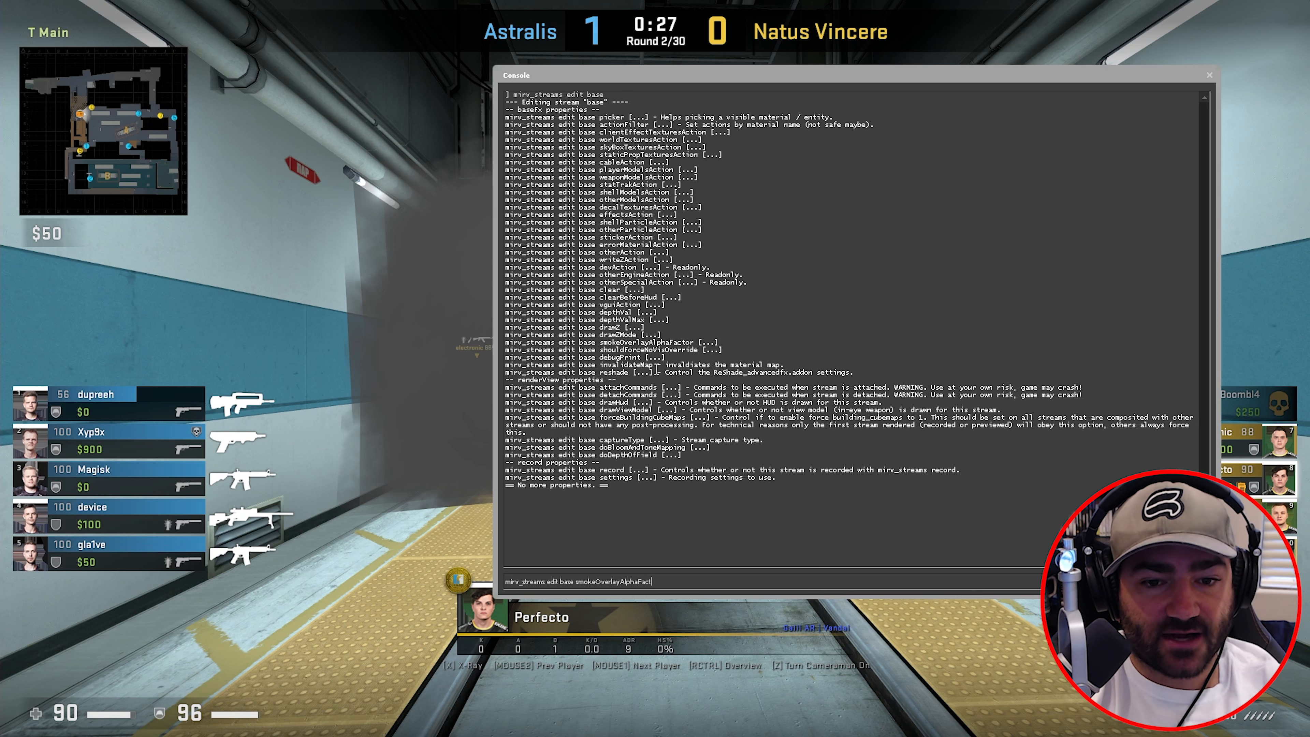
{"action": "type", "text": "or"}
{"action": "key", "text": "Return"}
{"action": "key", "text": "grave"}
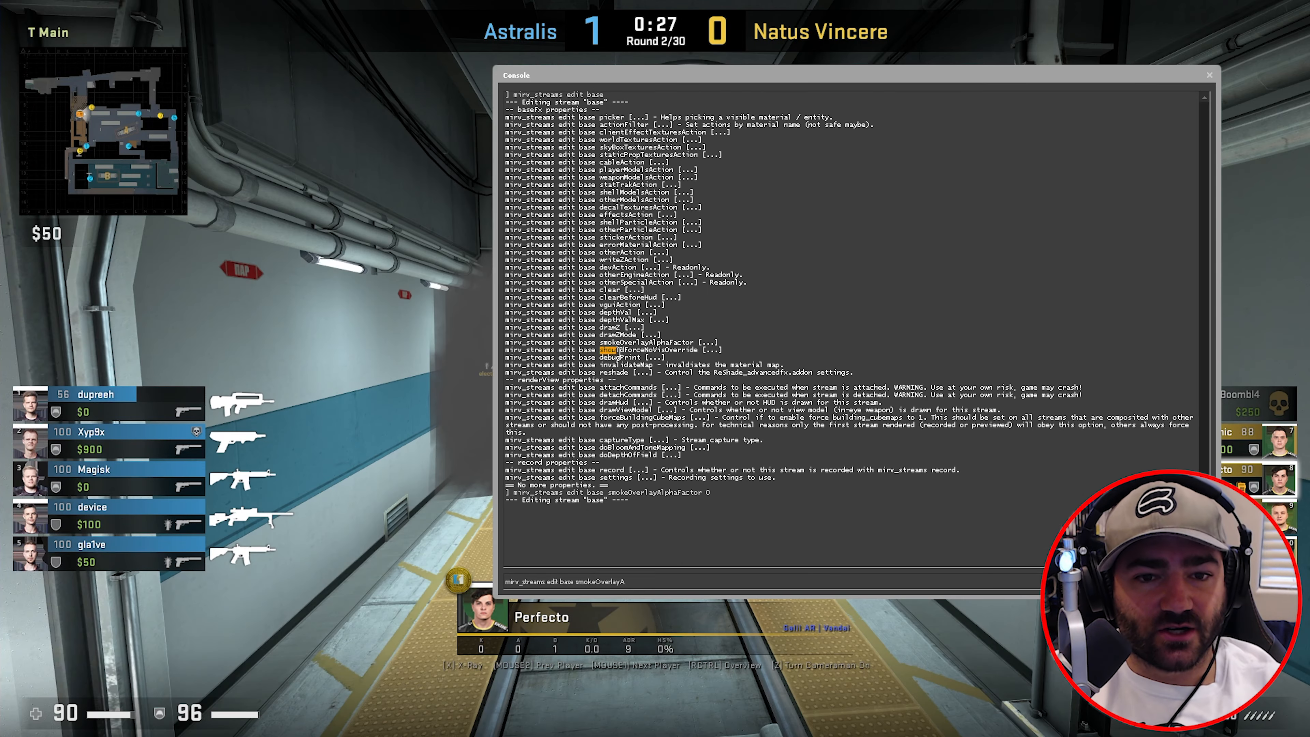
- Review the base stream's properties: debugPrint, invalidateMap, reshade, and attachCommands/detachCommands with its crash warning
{"action": "left_click_drag", "start_coordinate": [600, 350], "coordinate": [644, 368]}
{"action": "left_click", "coordinate": [696, 352]}
{"action": "left_click", "coordinate": [595, 363]}
{"action": "left_click", "coordinate": [642, 368]}
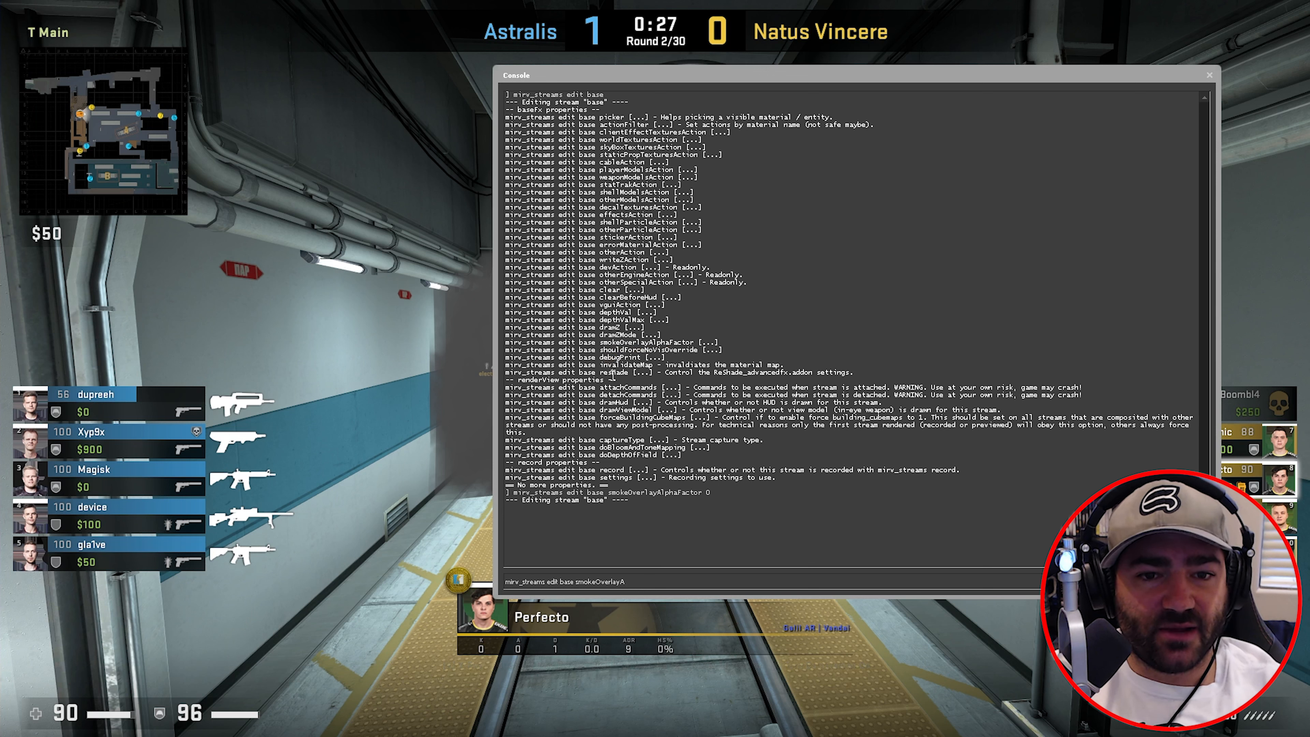
{"action": "left_click_drag", "start_coordinate": [604, 374], "coordinate": [625, 373]}
{"action": "left_click", "coordinate": [625, 373]}
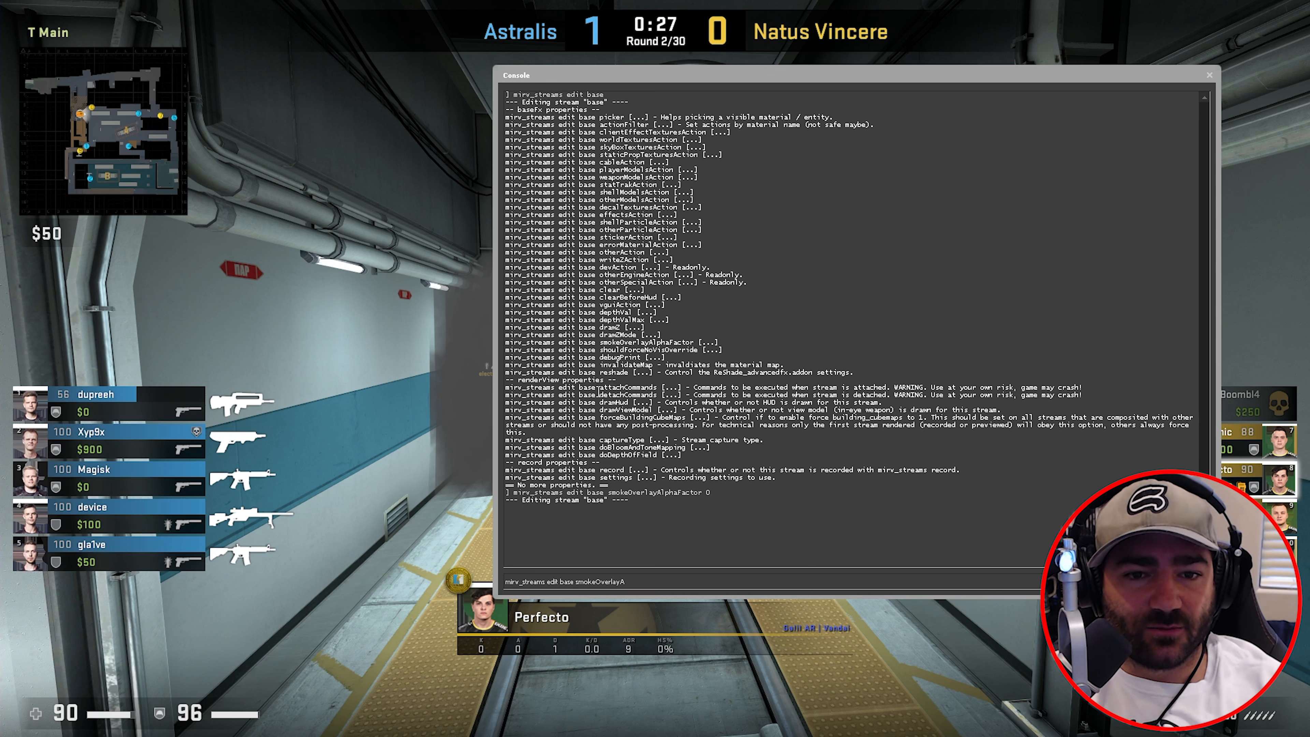
{"action": "mouse_move", "coordinate": [598, 388]}
{"action": "left_mouse_down"}
{"action": "mouse_move", "coordinate": [628, 395]}
{"action": "mouse_move", "coordinate": [610, 388]}
{"action": "left_mouse_up"}
{"action": "left_click", "coordinate": [628, 395]}
{"action": "left_click", "coordinate": [609, 388]}
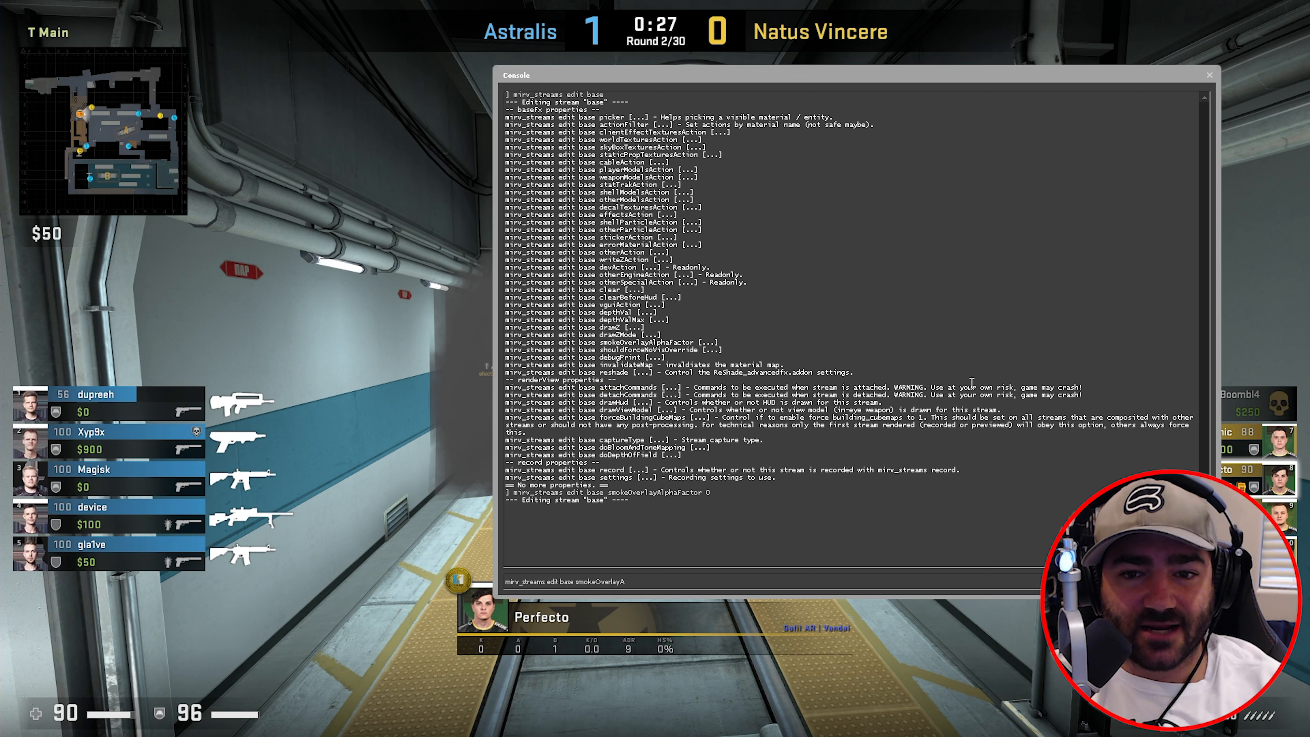
{"action": "left_click_drag", "start_coordinate": [887, 388], "coordinate": [919, 388]}
{"action": "left_click", "coordinate": [921, 388]}
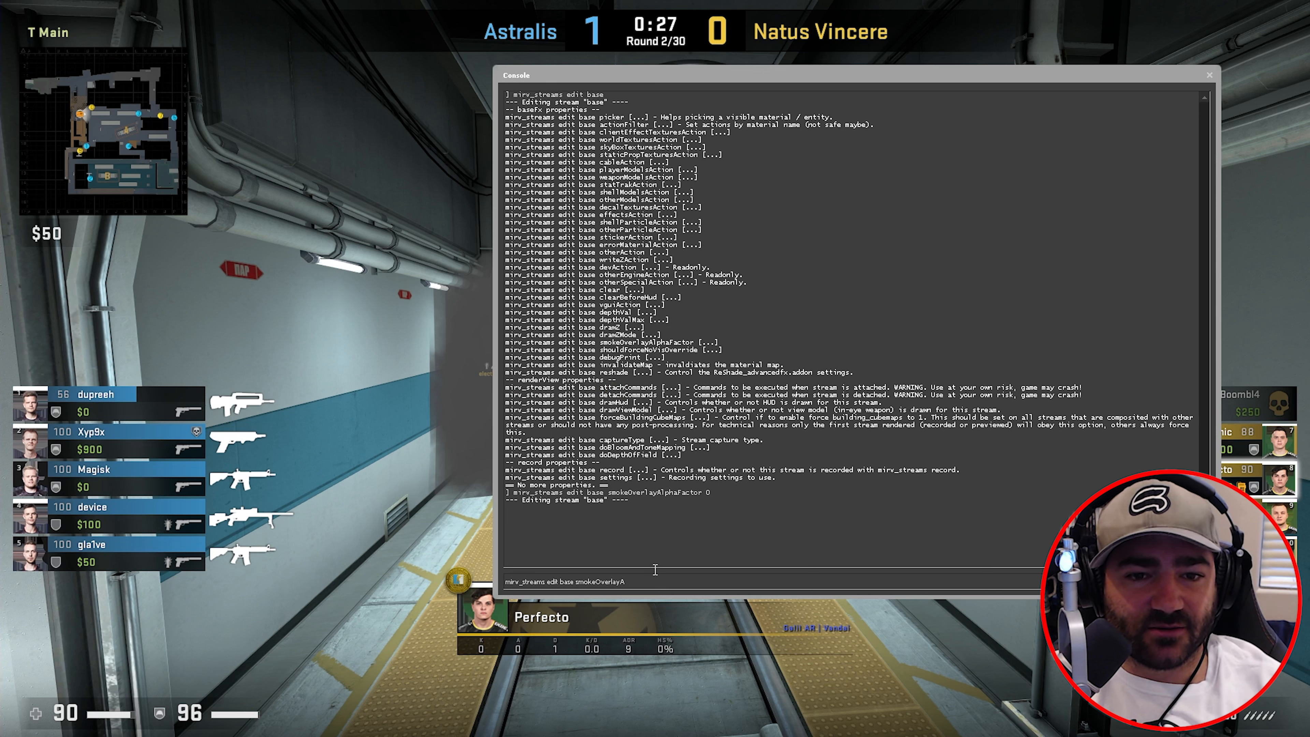
{"action": "left_click_drag", "start_coordinate": [634, 582], "coordinate": [575, 582]}
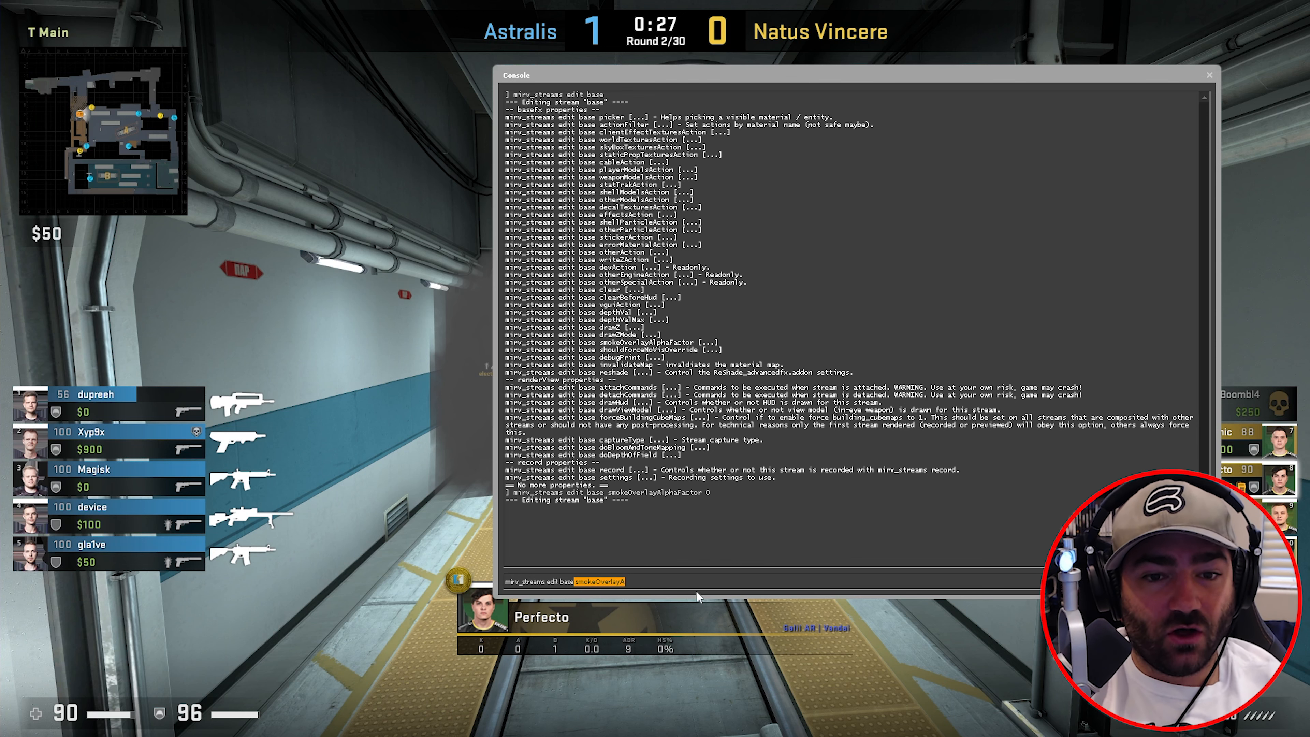
- Hide the HUD on the base stream with drawhud 0
{"action": "key", "text": "BackSpace"}
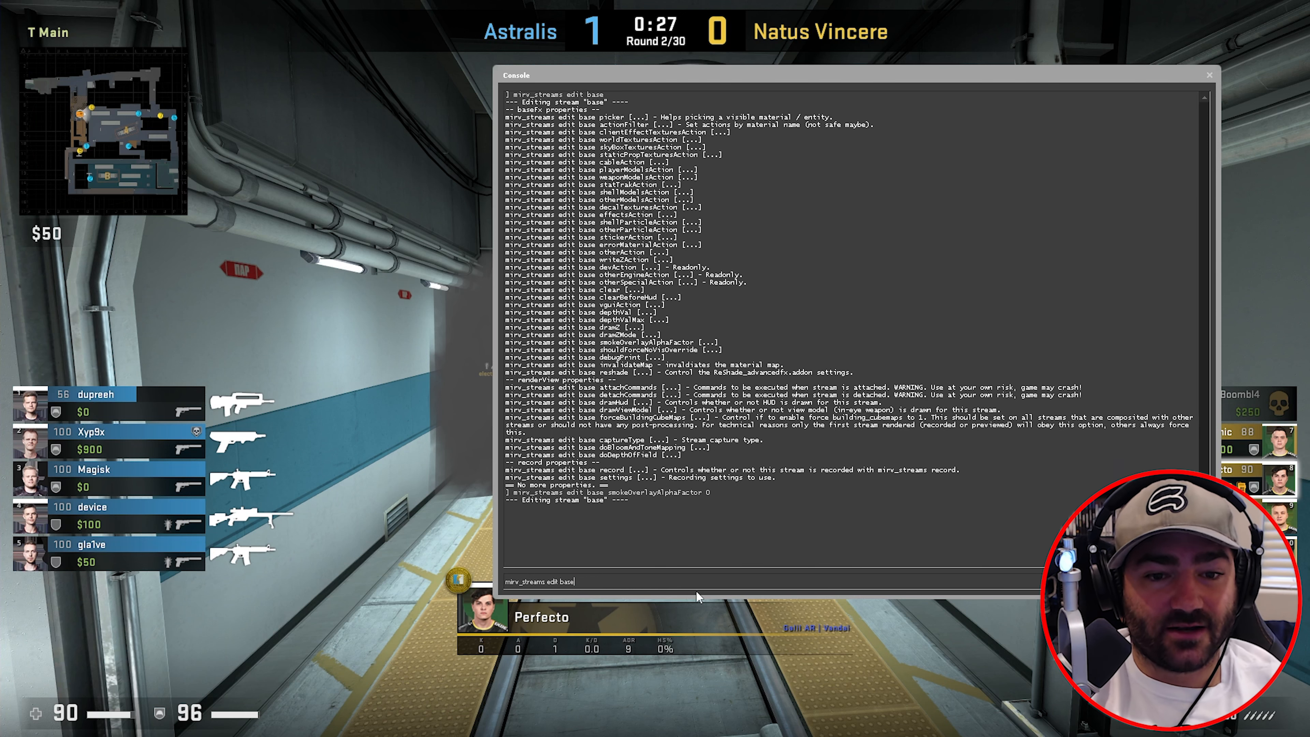
{"action": "key", "text": "Up"}
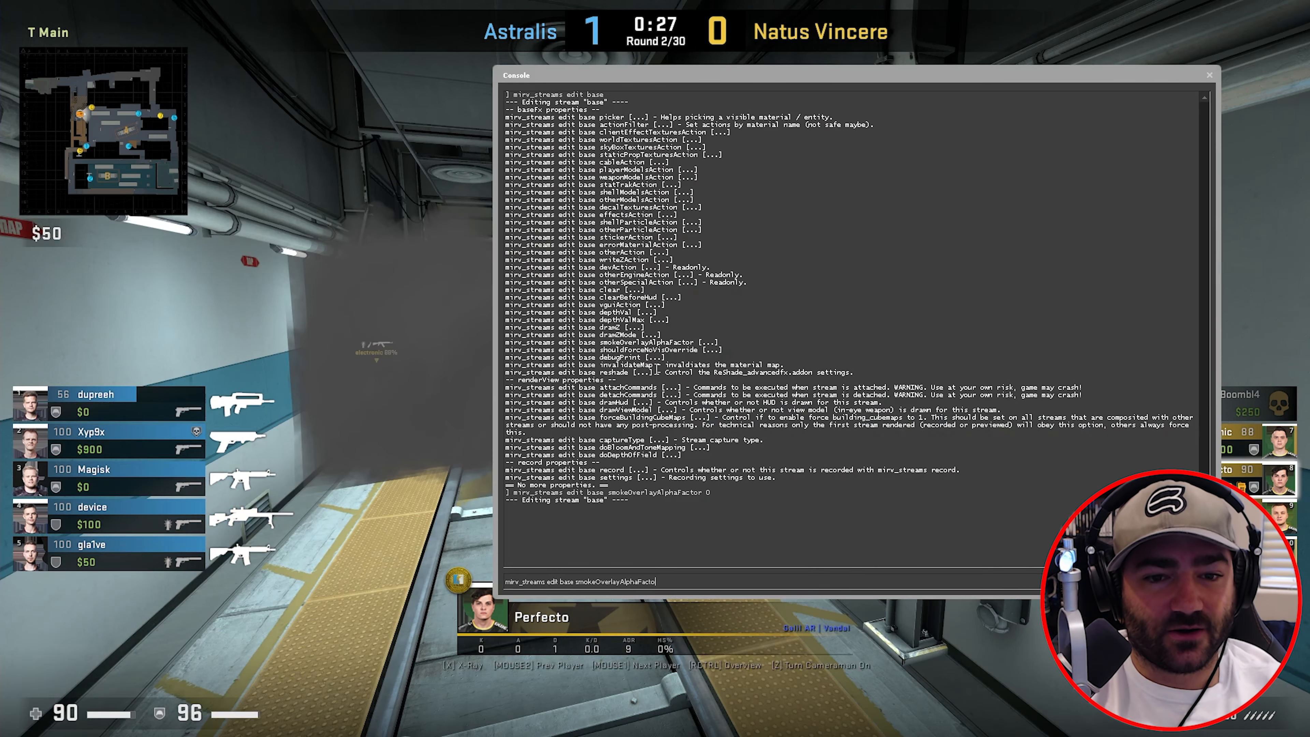
{"action": "key", "text": "BackSpace"}
{"action": "key", "text": "BackSpace"}
{"action": "key", "text": "BackSpace"}
{"action": "key", "text": "BackSpace"}
{"action": "key", "text": "BackSpace"}
{"action": "key", "text": "BackSpace"}
{"action": "key", "text": "BackSpace"}
{"action": "key", "text": "BackSpace"}
{"action": "key", "text": "BackSpace"}
{"action": "key", "text": "BackSpace"}
{"action": "key", "text": "BackSpace"}
{"action": "key", "text": "BackSpace"}
{"action": "key", "text": "BackSpace"}
{"action": "key", "text": "BackSpace"}
{"action": "key", "text": "BackSpace"}
{"action": "key", "text": "BackSpace"}
{"action": "key", "text": "BackSpace"}
{"action": "key", "text": "BackSpace"}
{"action": "key", "text": "BackSpace"}
{"action": "key", "text": "BackSpace"}
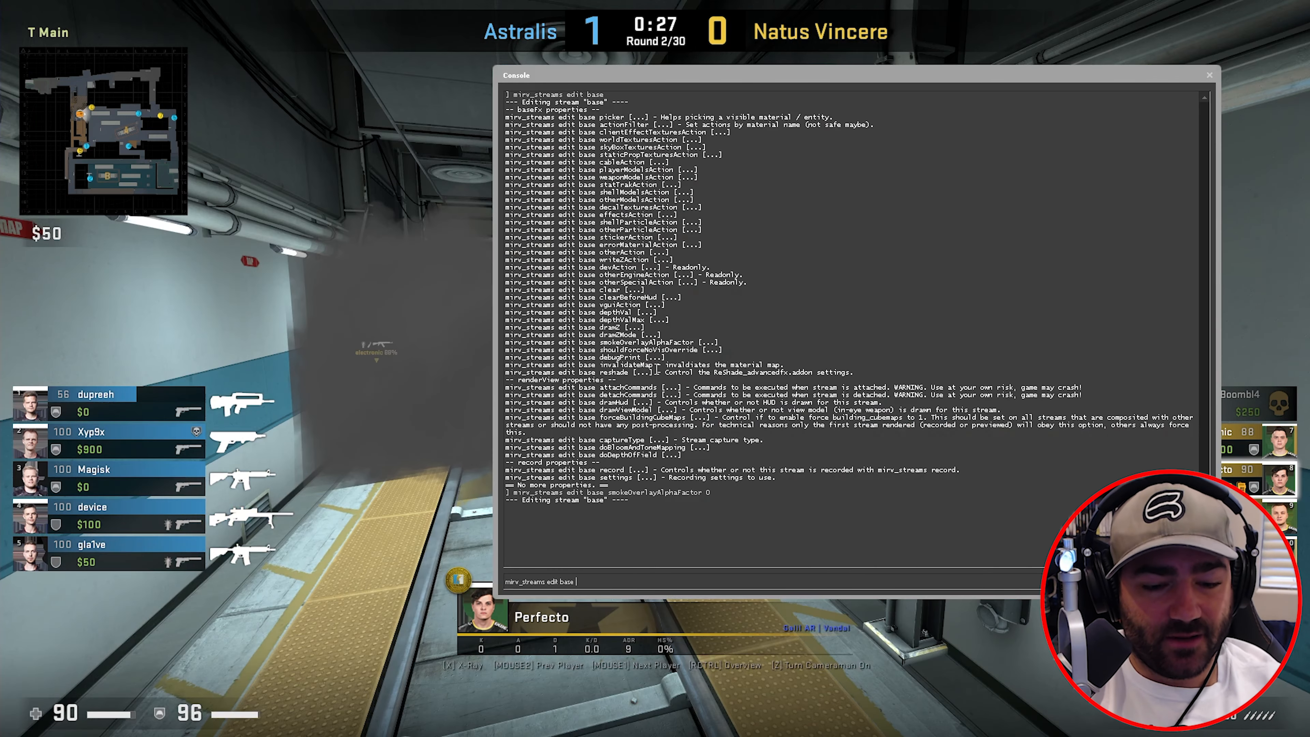
{"action": "type", "text": "drawhud 0"}
{"action": "key", "text": "Return"}
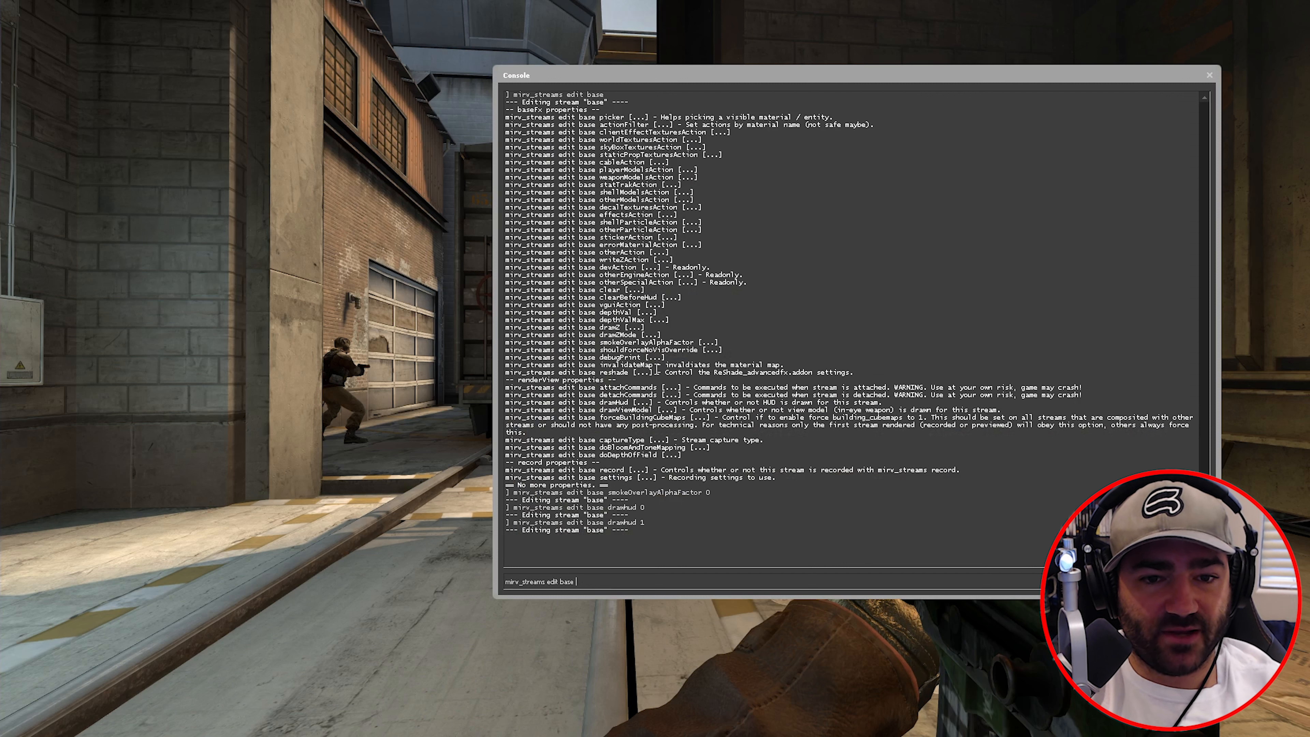
- Hide the weapon view model with drawviewmodel 0, then restore it with drawviewmodel 1
{"action": "type", "text": "aw"}
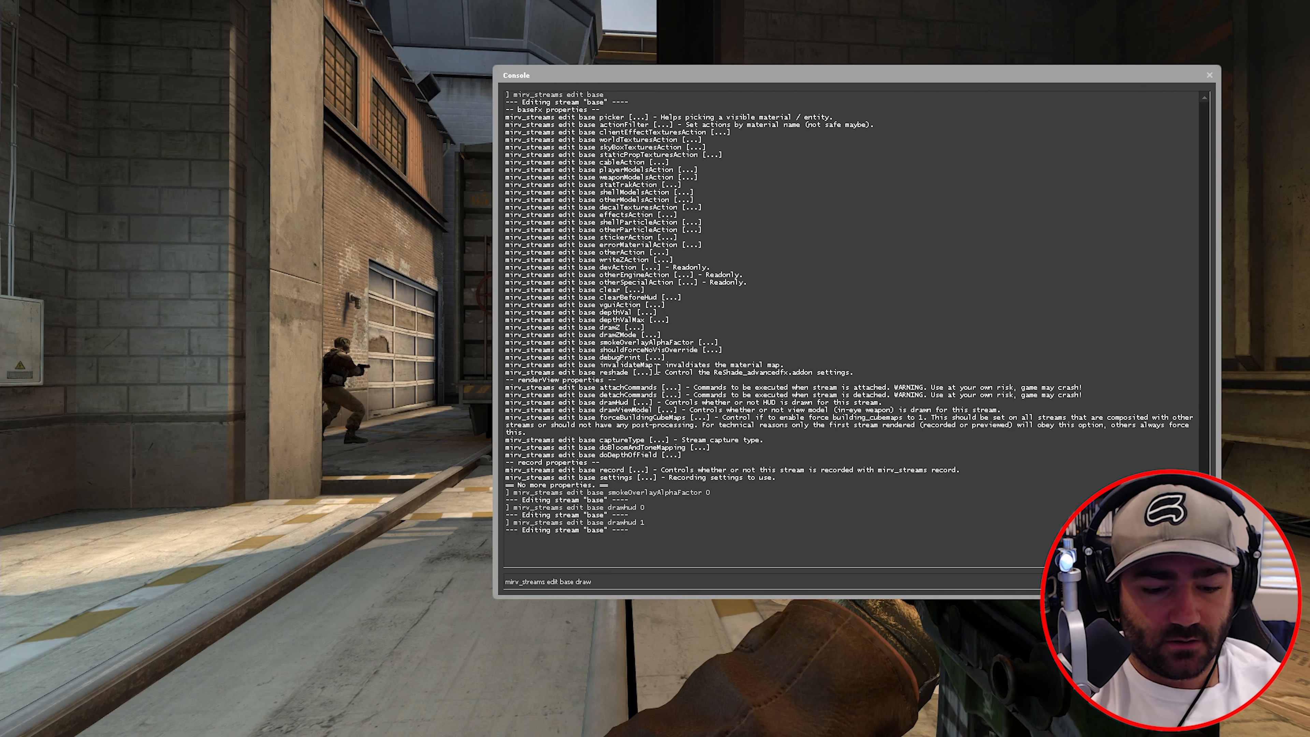
{"action": "type", "text": "viewmodel 0"}
{"action": "key", "text": "Return"}
{"action": "key", "text": "Escape"}
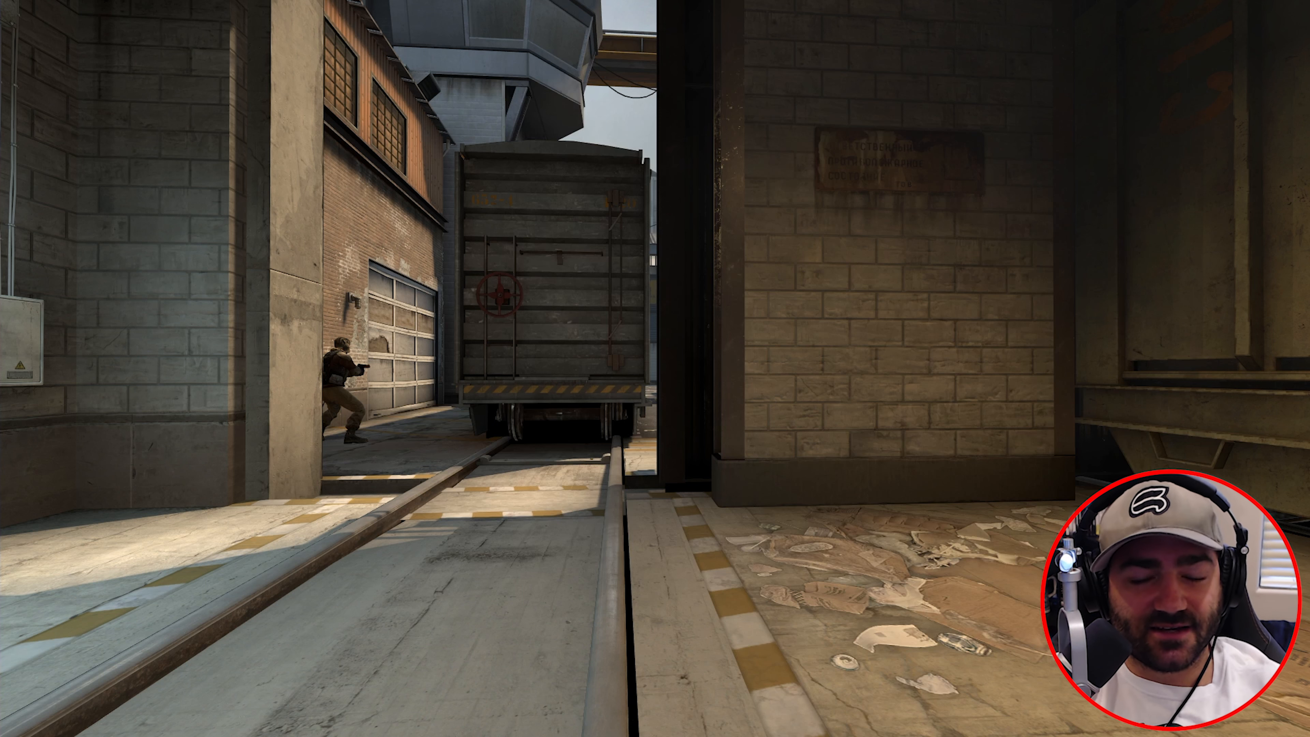
{"action": "key", "text": "grave"}
{"action": "key", "text": "Up"}
{"action": "type", "text": "1"}
{"action": "key", "text": "Return"}
{"action": "key", "text": "Escape"}
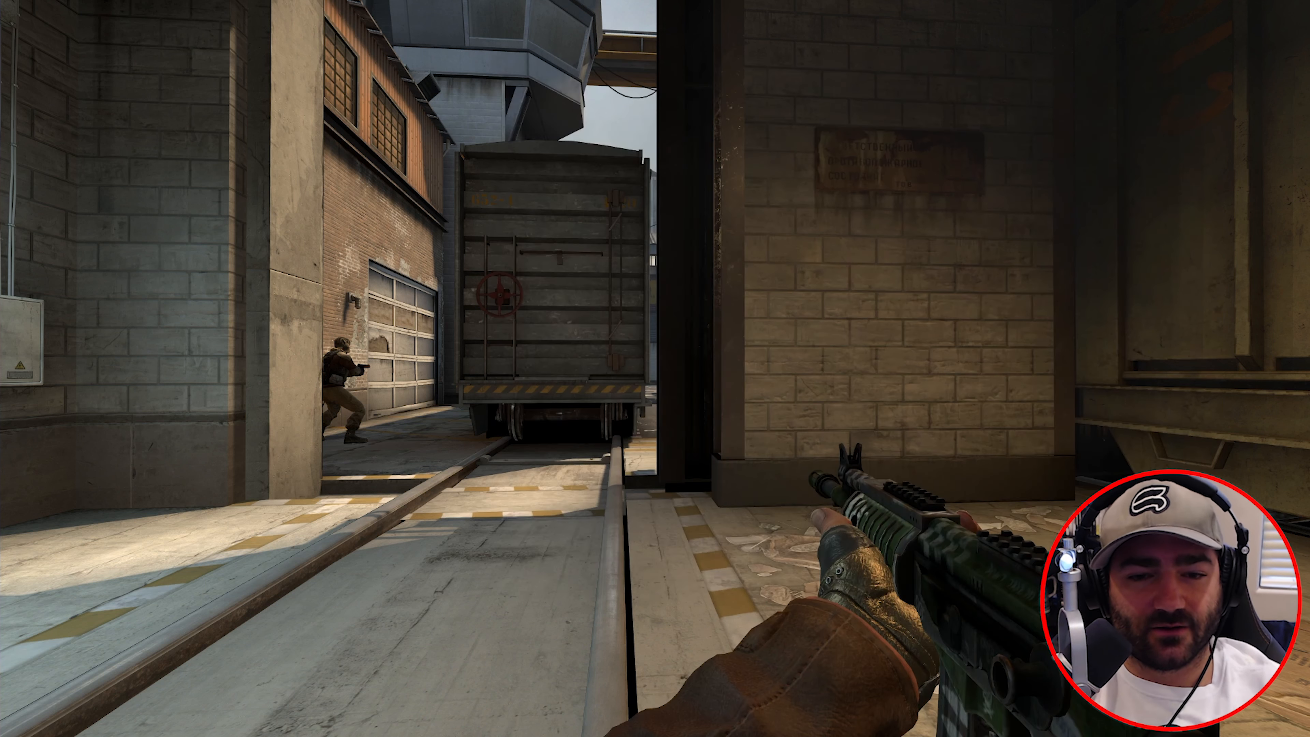
{"action": "key", "text": "grave"}
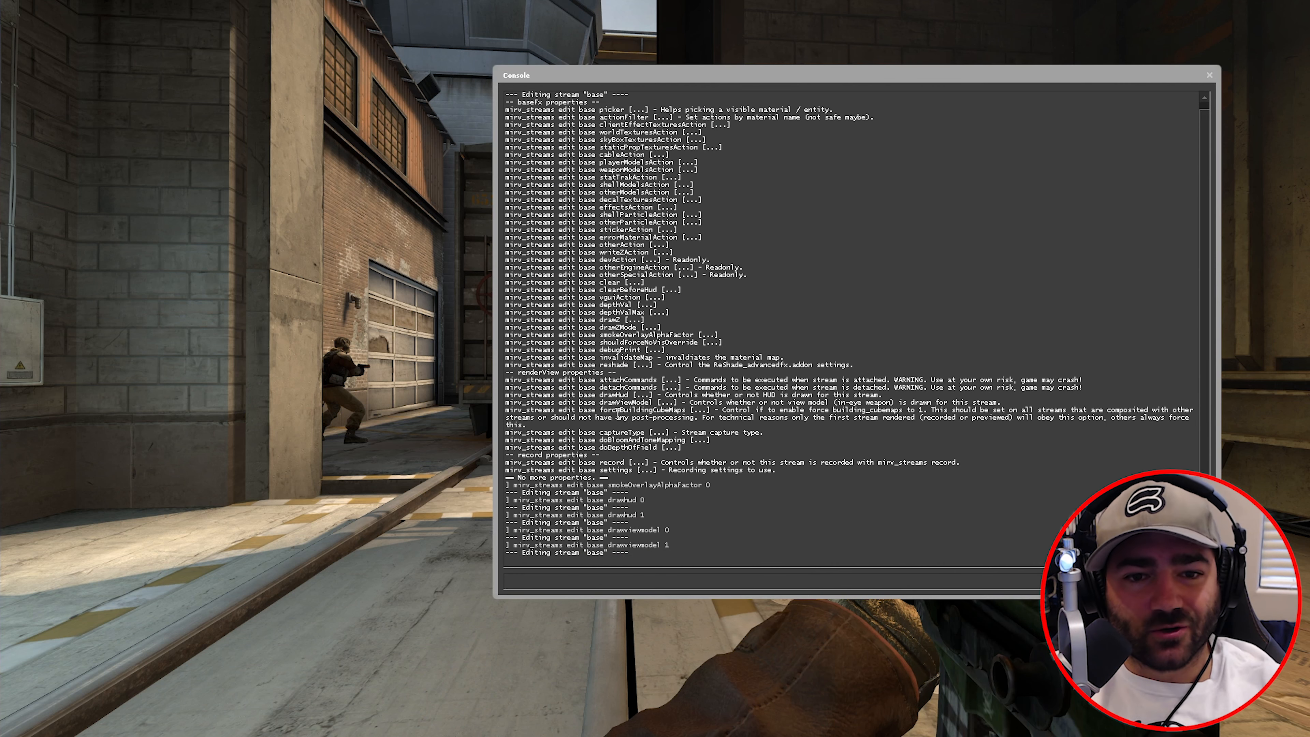
- Read the forceBuildingCubeMaps, captureType (normal) and doBloomAndToneMapping (0) entries in the base stream output
{"action": "left_click_drag", "start_coordinate": [683, 411], "coordinate": [619, 406]}
{"action": "left_click", "coordinate": [599, 412]}
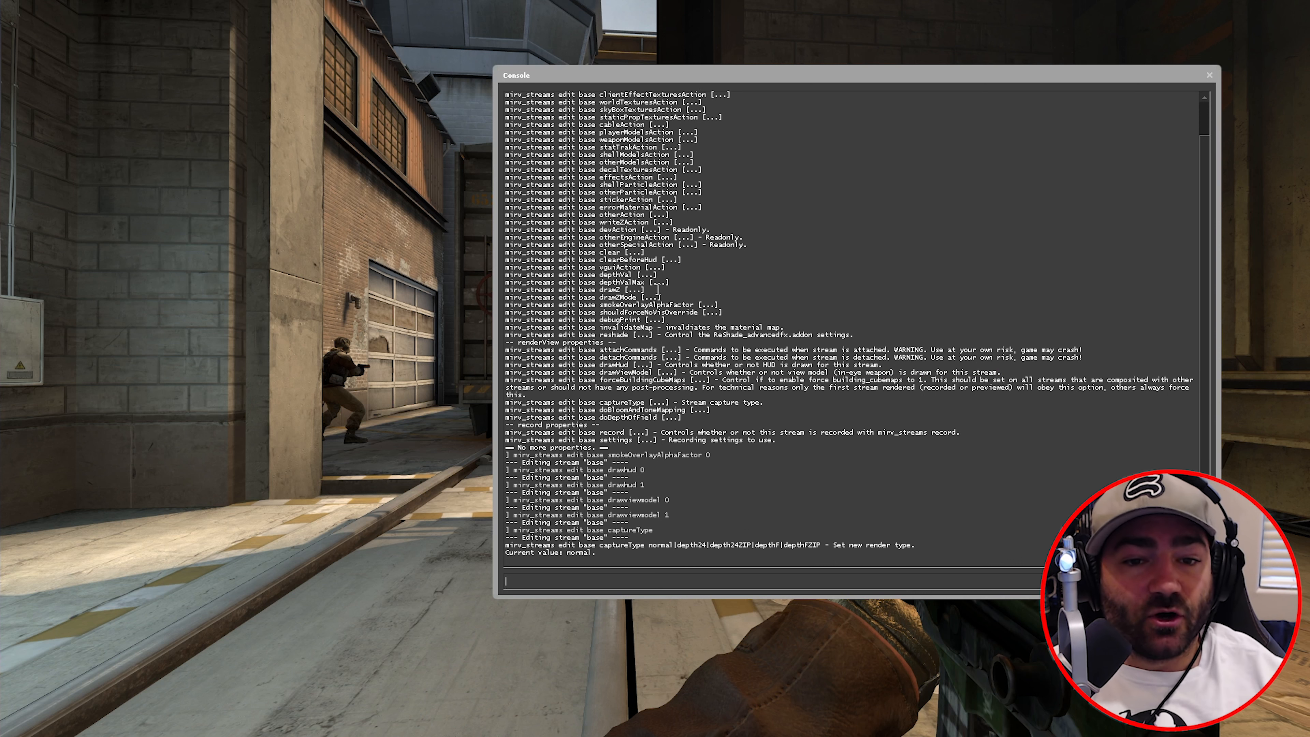
{"action": "left_click_drag", "start_coordinate": [601, 402], "coordinate": [633, 410]}
{"action": "left_click", "coordinate": [605, 407]}
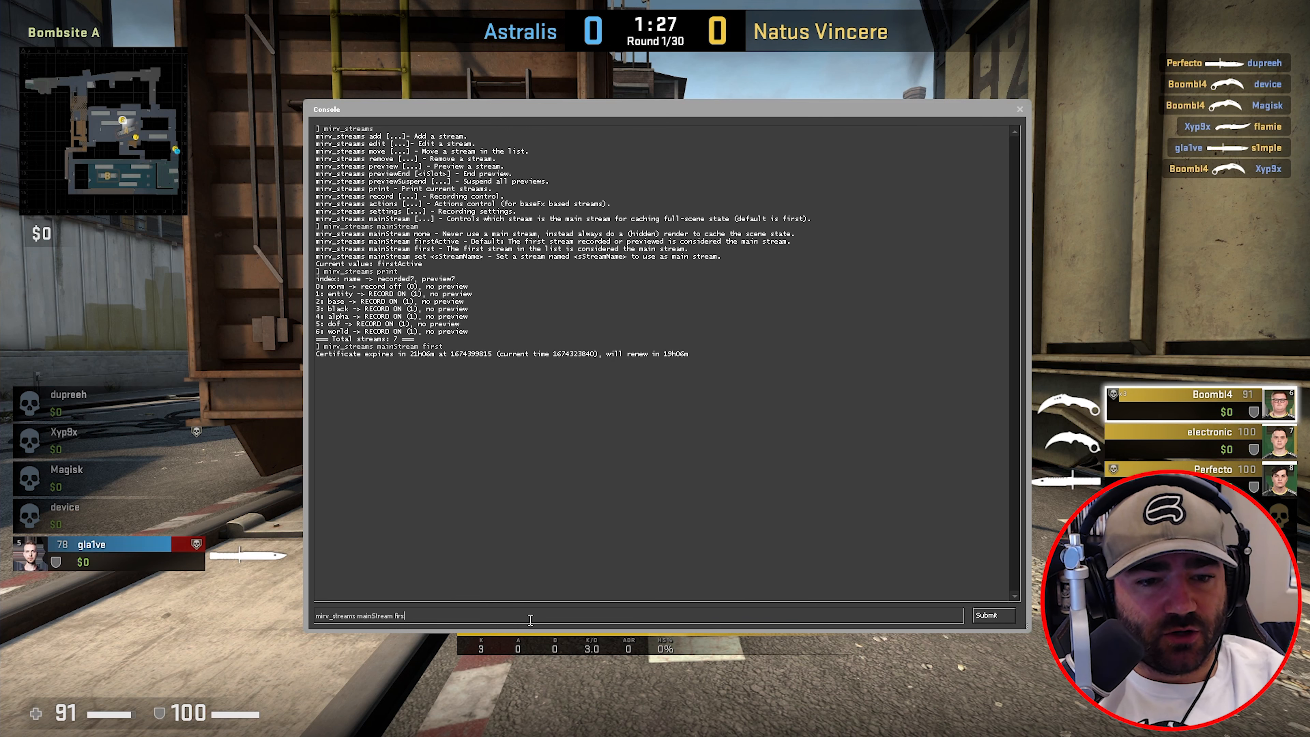
- List the options of the mirv_streams settings command
{"action": "key", "text": "BackSpace"}
{"action": "key", "text": "BackSpace"}
{"action": "key", "text": "BackSpace"}
{"action": "key", "text": "BackSpace"}
{"action": "key", "text": "BackSpace"}
{"action": "key", "text": "BackSpace"}
{"action": "key", "text": "BackSpace"}
{"action": "key", "text": "BackSpace"}
{"action": "key", "text": "BackSpace"}
{"action": "key", "text": "BackSpace"}
{"action": "key", "text": "BackSpace"}
{"action": "key", "text": "BackSpace"}
{"action": "key", "text": "BackSpace"}
{"action": "key", "text": "BackSpace"}
{"action": "key", "text": "BackSpace"}
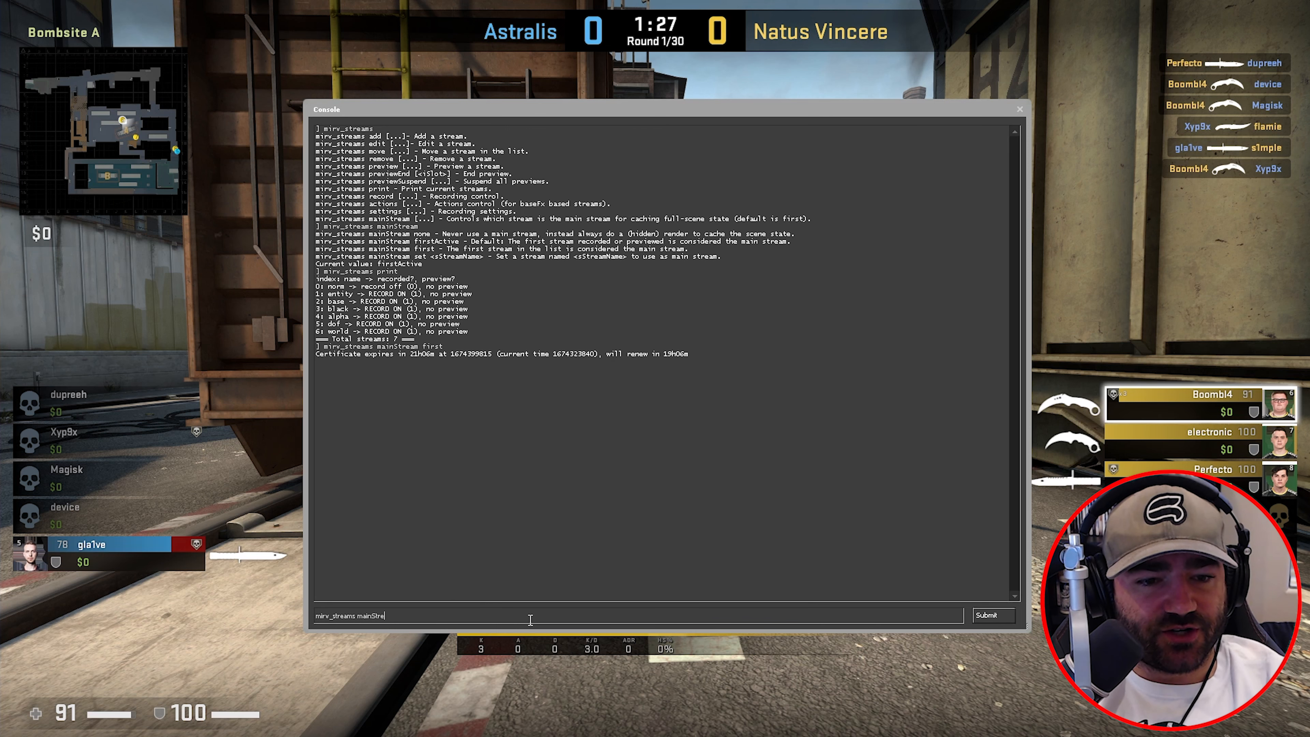
{"action": "type", "text": "setting"}
{"action": "type", "text": "s"}
{"action": "key", "text": "Return"}
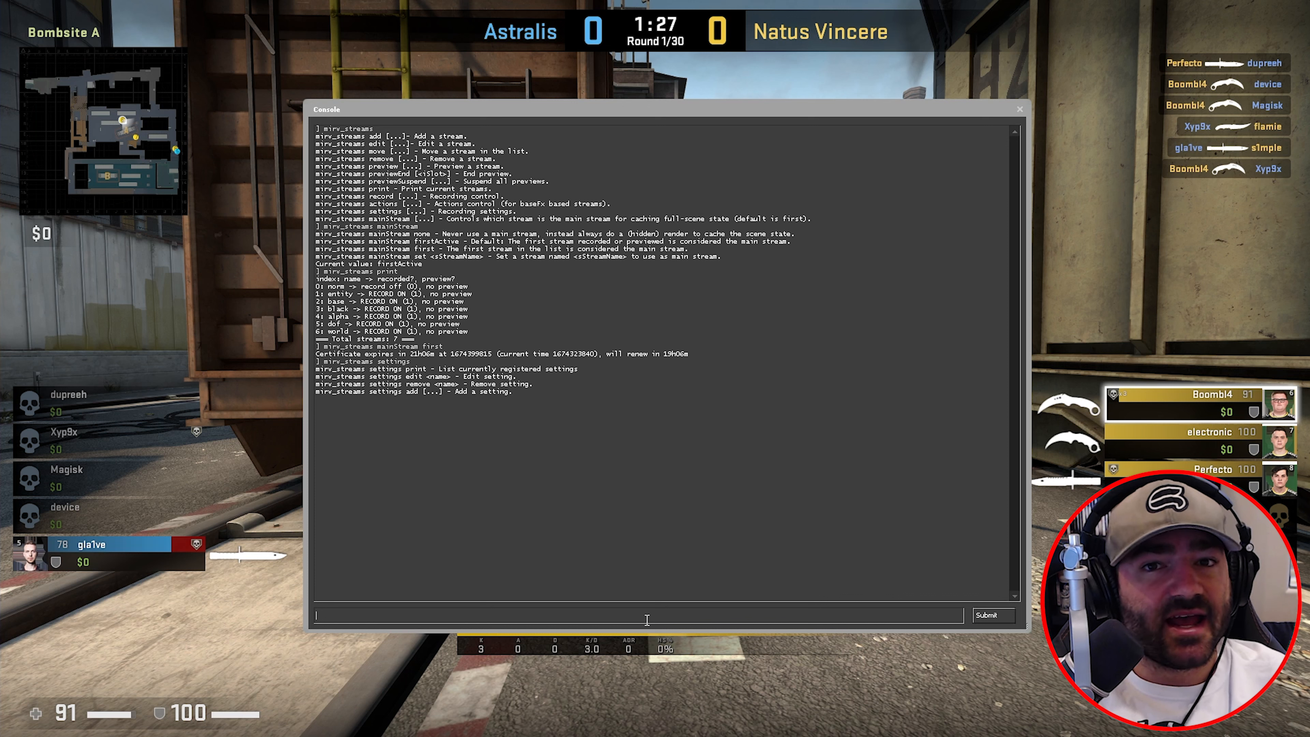
- Add ffmpeg setting 'echoes' using -vcodec huffyuv -acodec none, writing {AFX_STREAM_PATH}\video.avi
{"action": "type", "text": "m,irv_"}
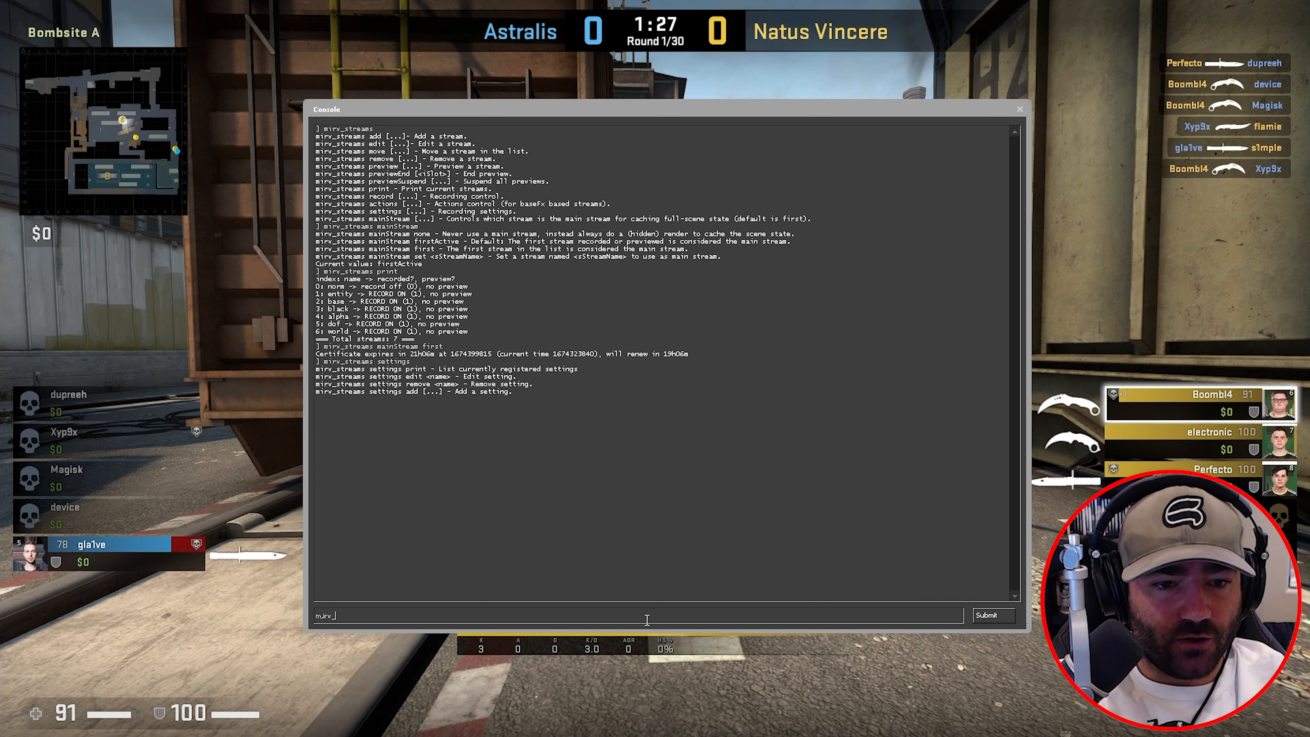
{"action": "type", "text": "streams settings a"}
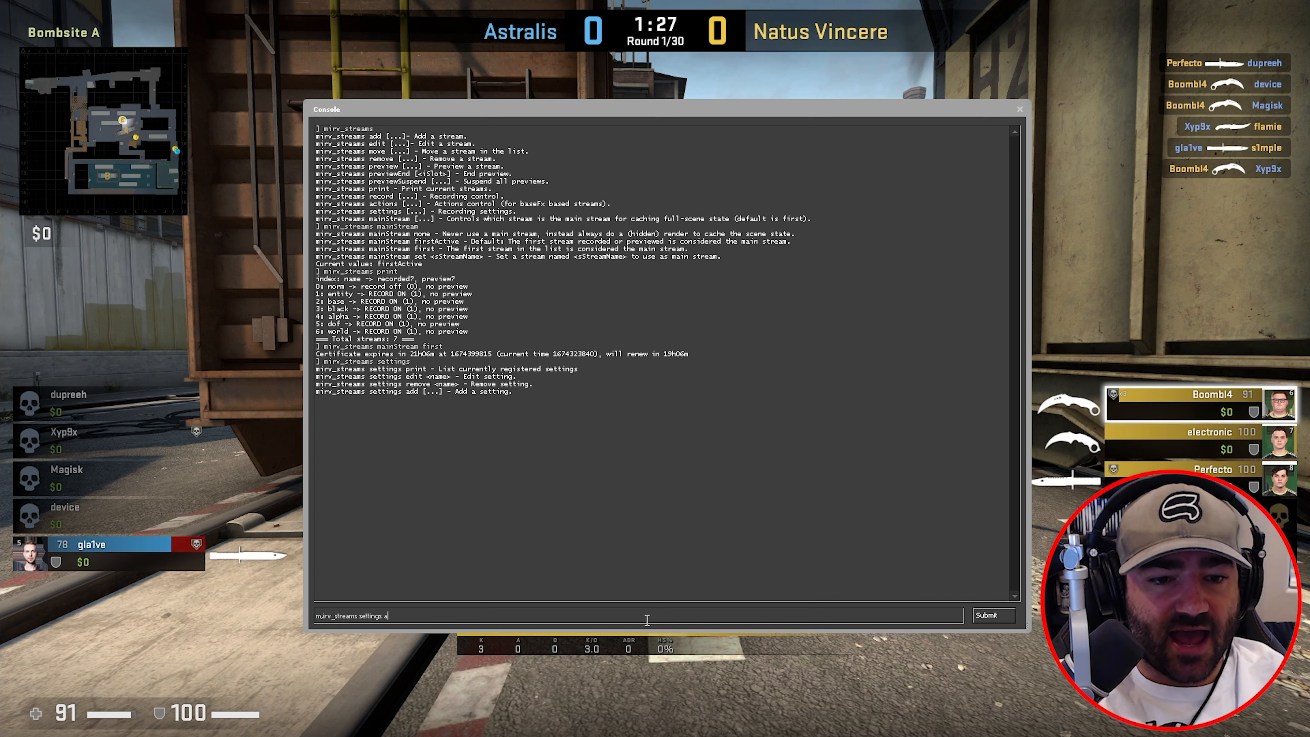
{"action": "type", "text": "dd"}
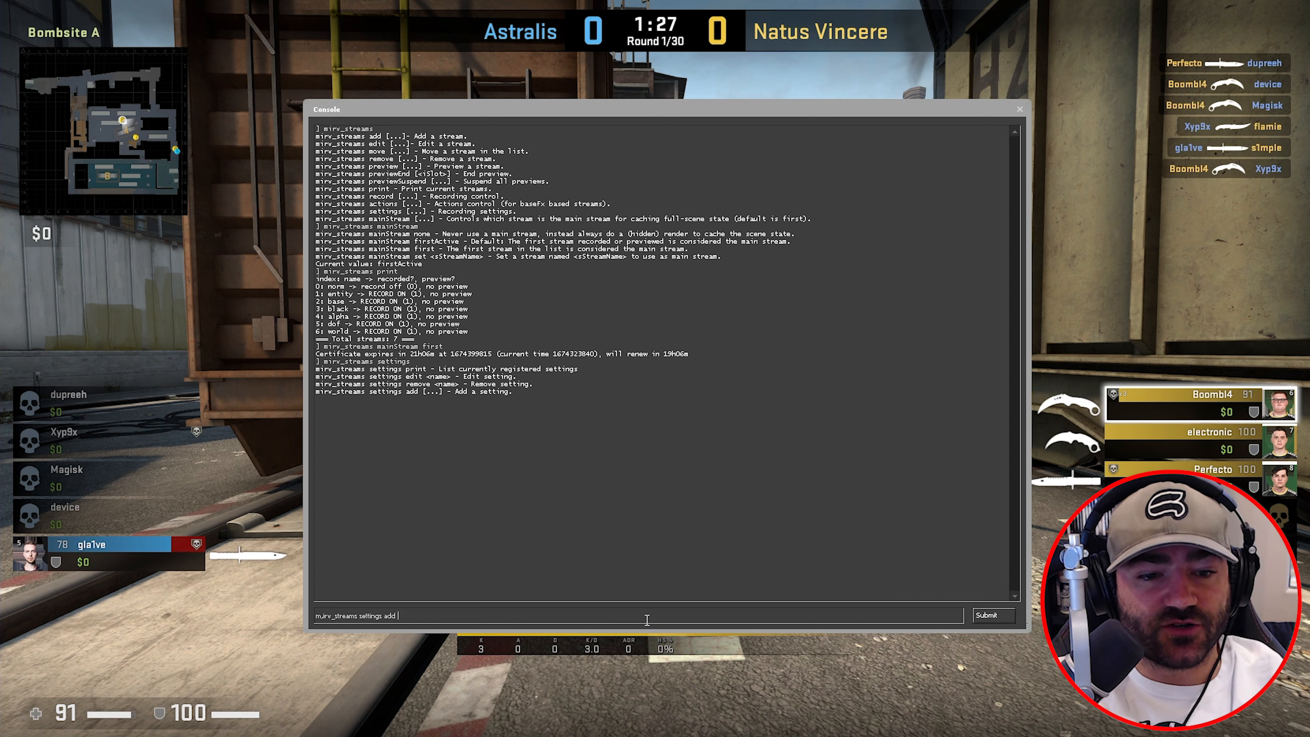
{"action": "type", "text": "ffmpeg e"}
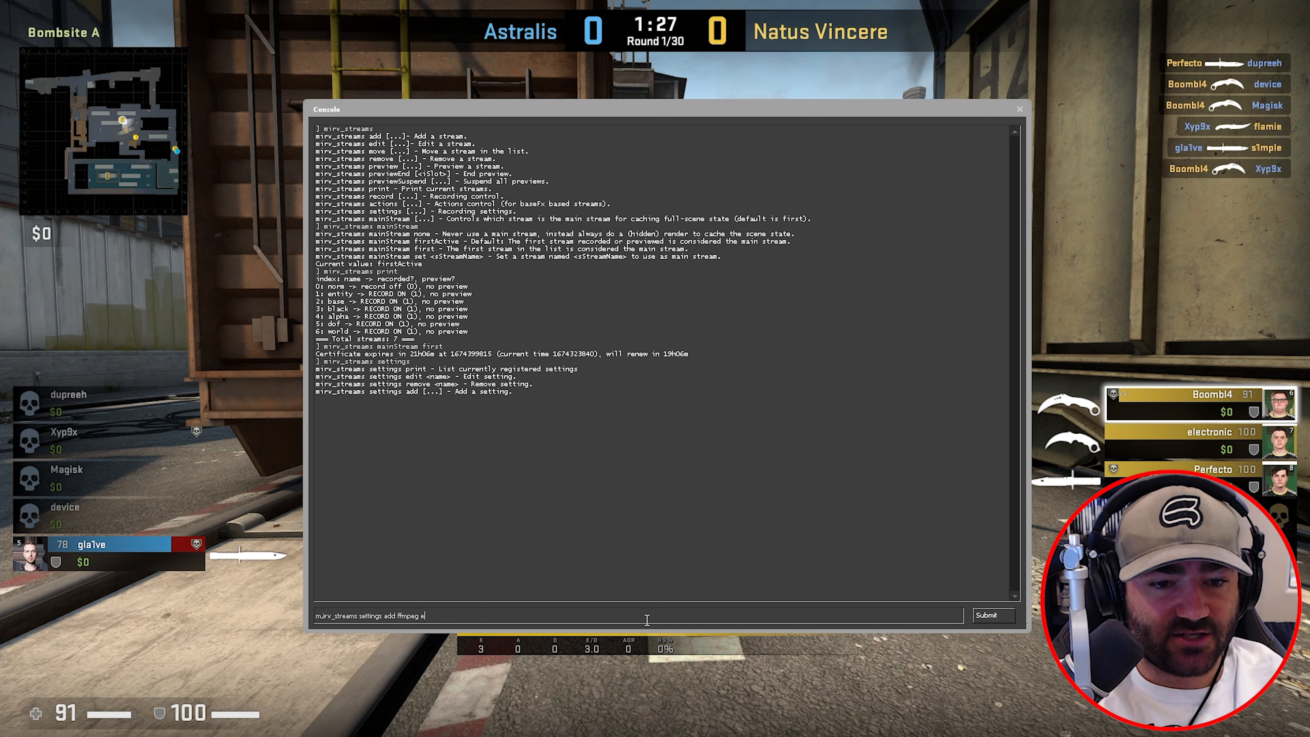
{"action": "type", "text": "choes"}
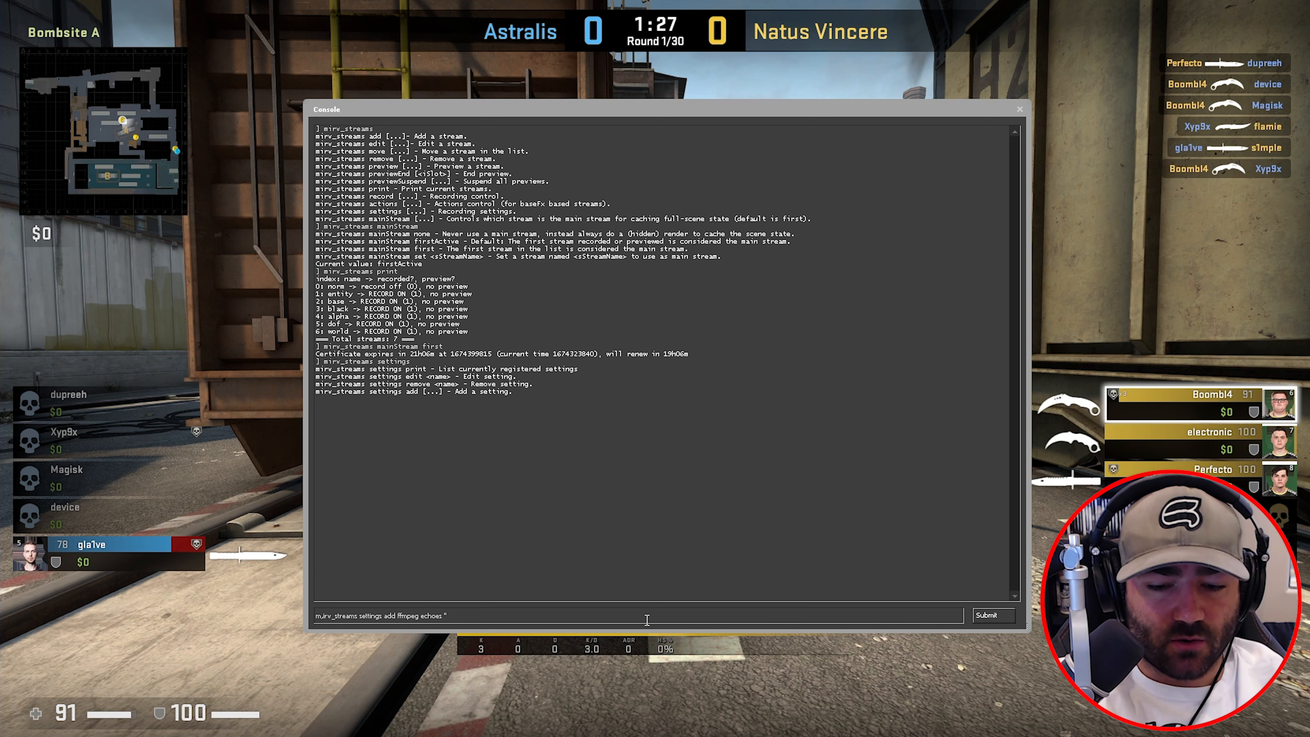
{"action": "type", "text": " \"-vcodec"}
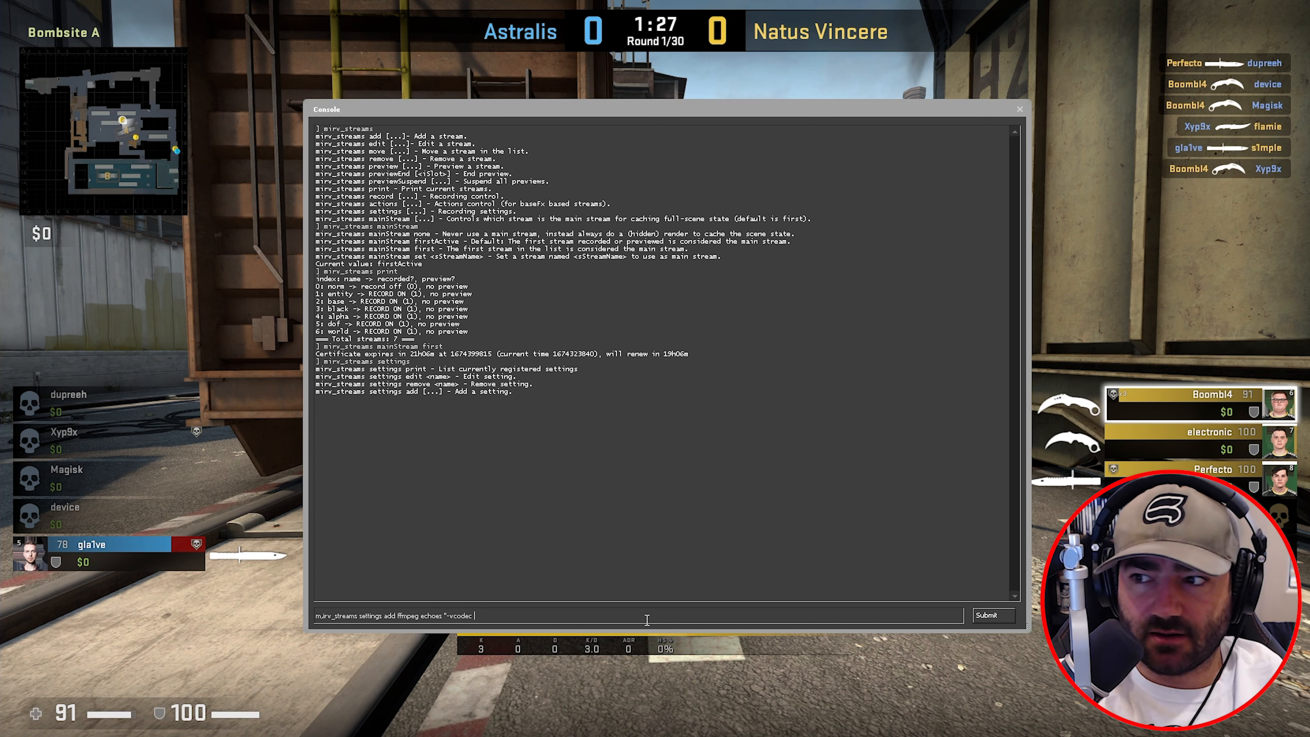
{"action": "type", "text": " huffyuv"}
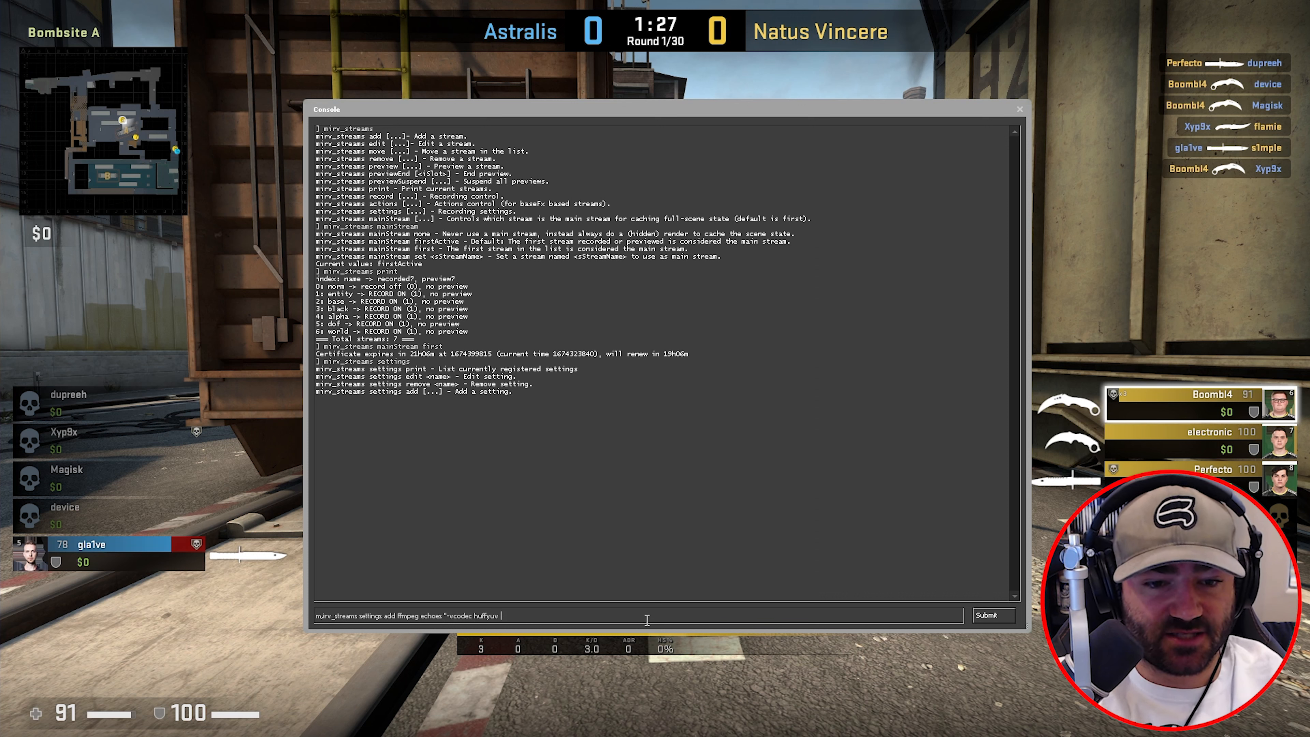
{"action": "type", "text": " -acodec "}
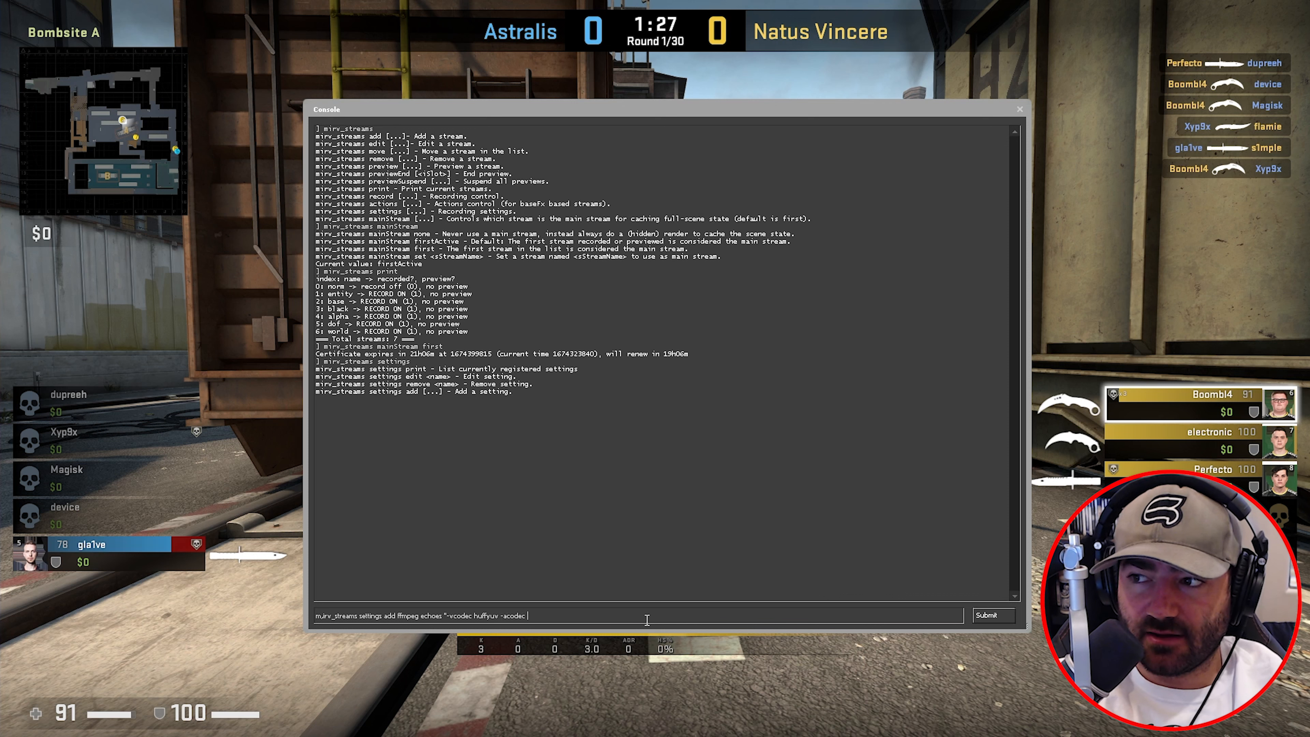
{"action": "type", "text": "none"}
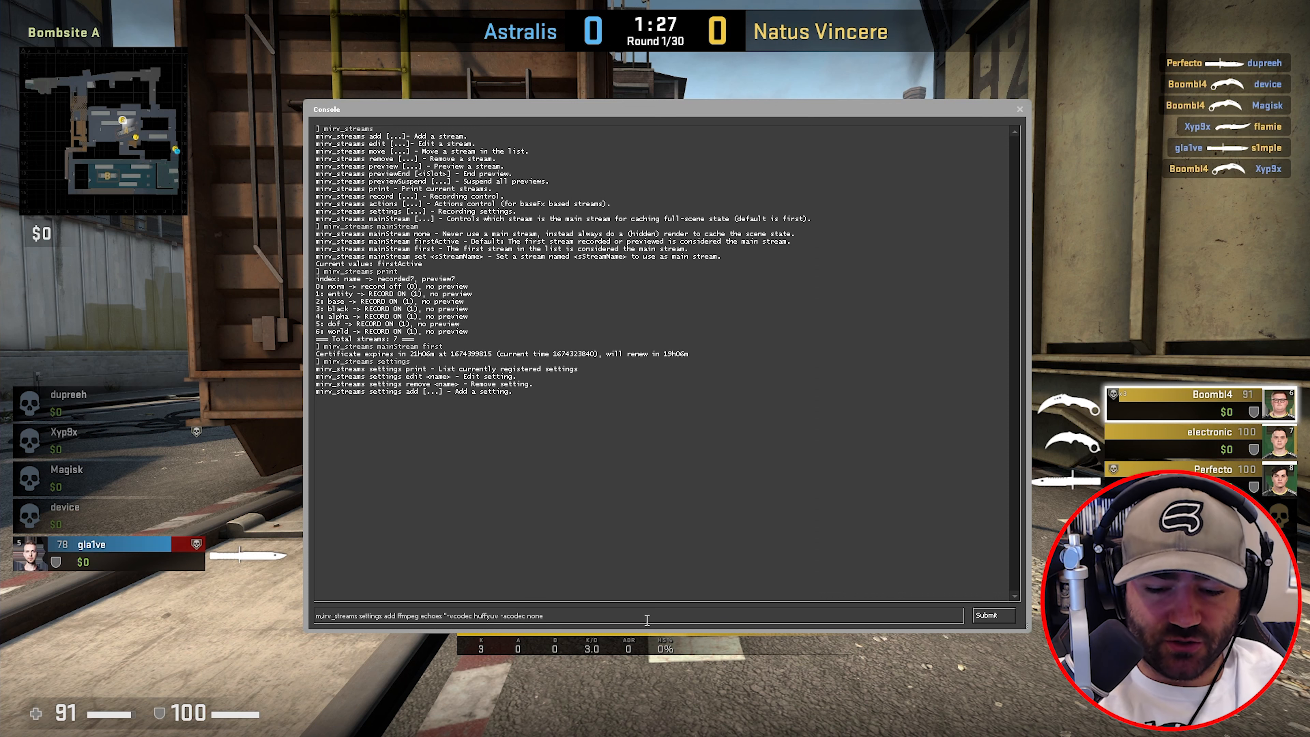
{"action": "type", "text": " {"}
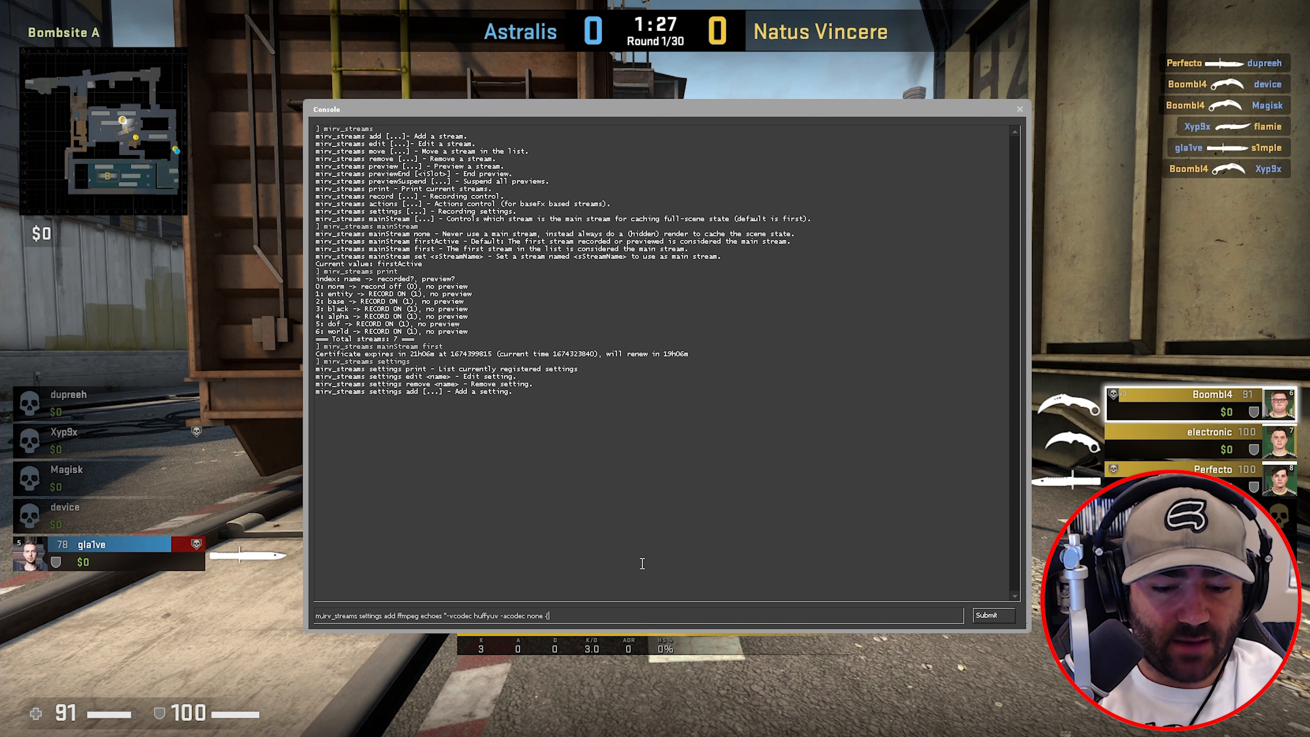
{"action": "type", "text": "QUOTE"}
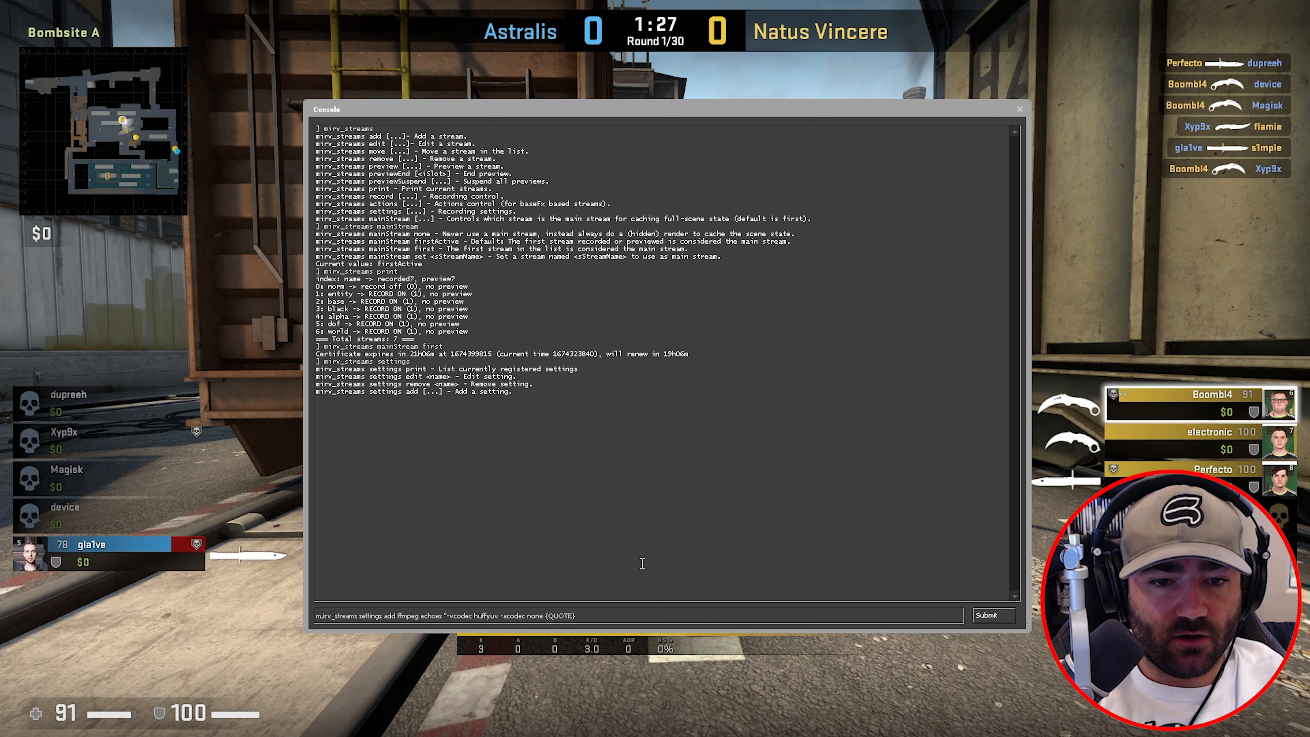
{"action": "type", "text": "}{A"}
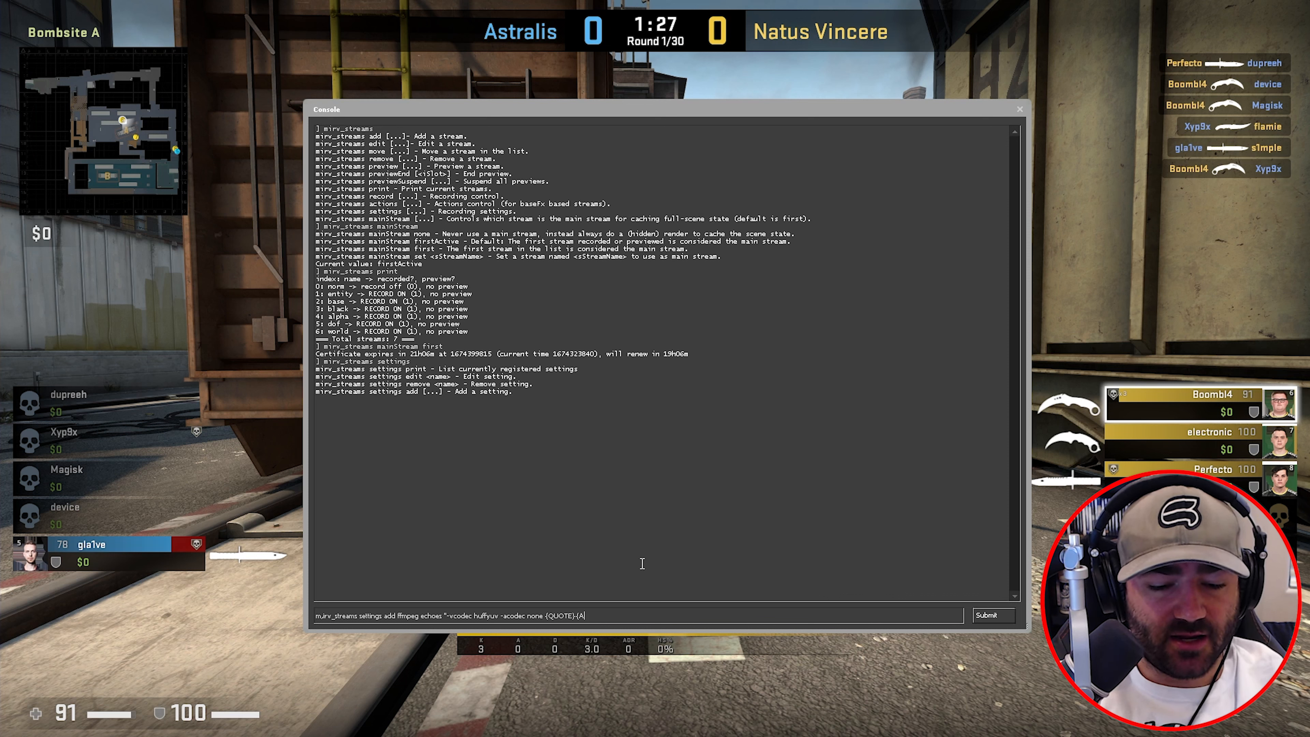
{"action": "type", "text": "FX_S"}
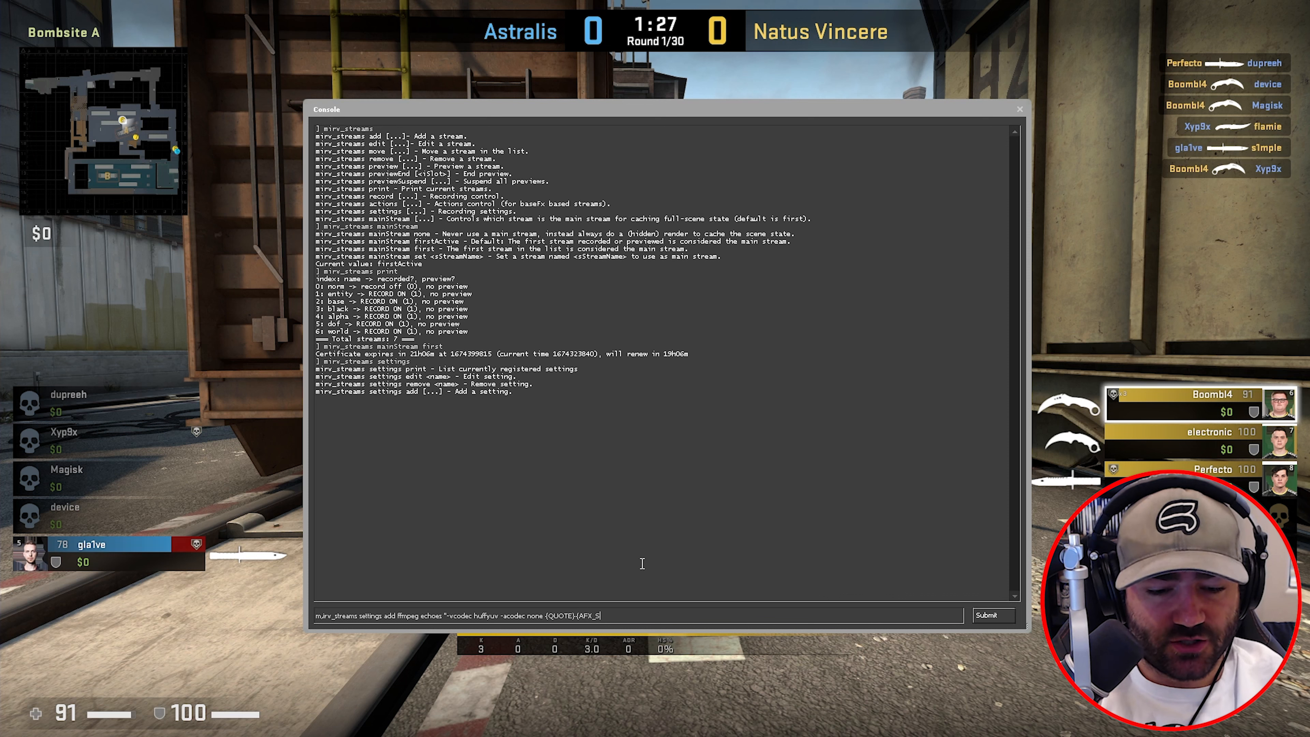
{"action": "type", "text": "TREAM_PATH}\\"}
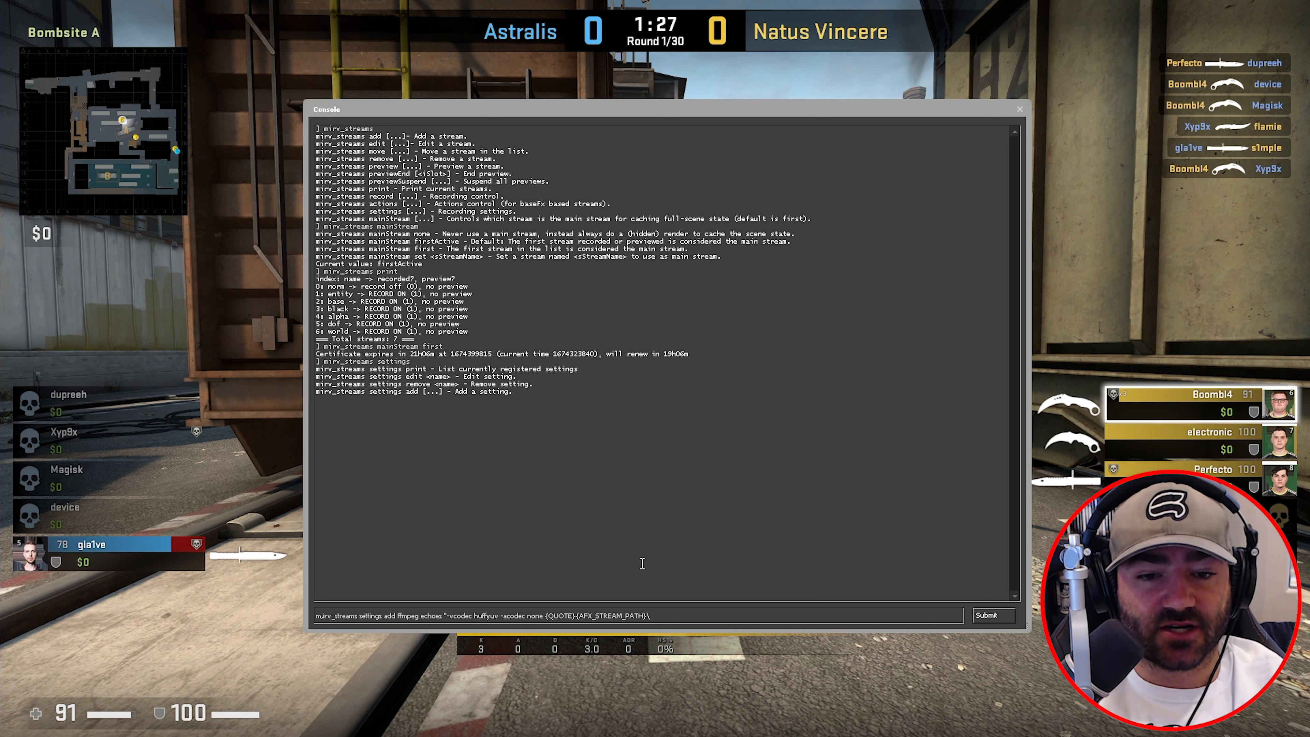
{"action": "type", "text": "video.avi{"}
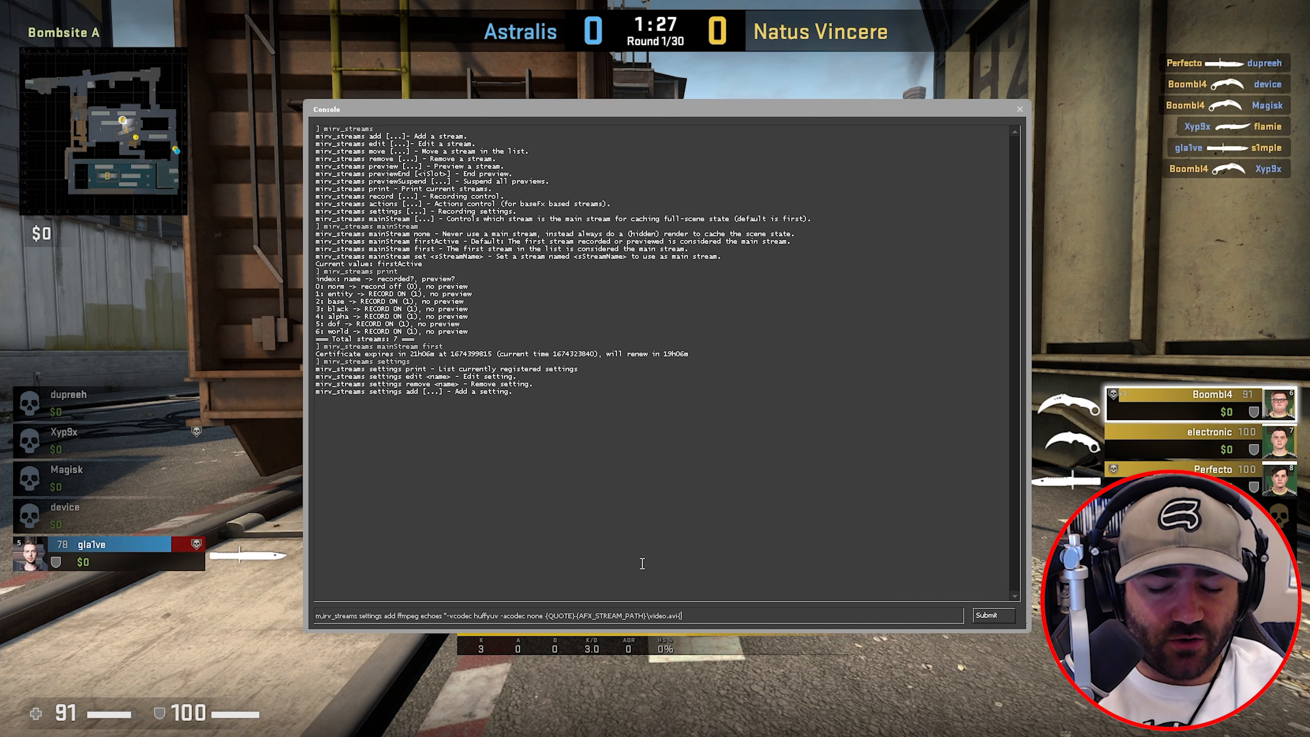
{"action": "type", "text": "QUOTE"}
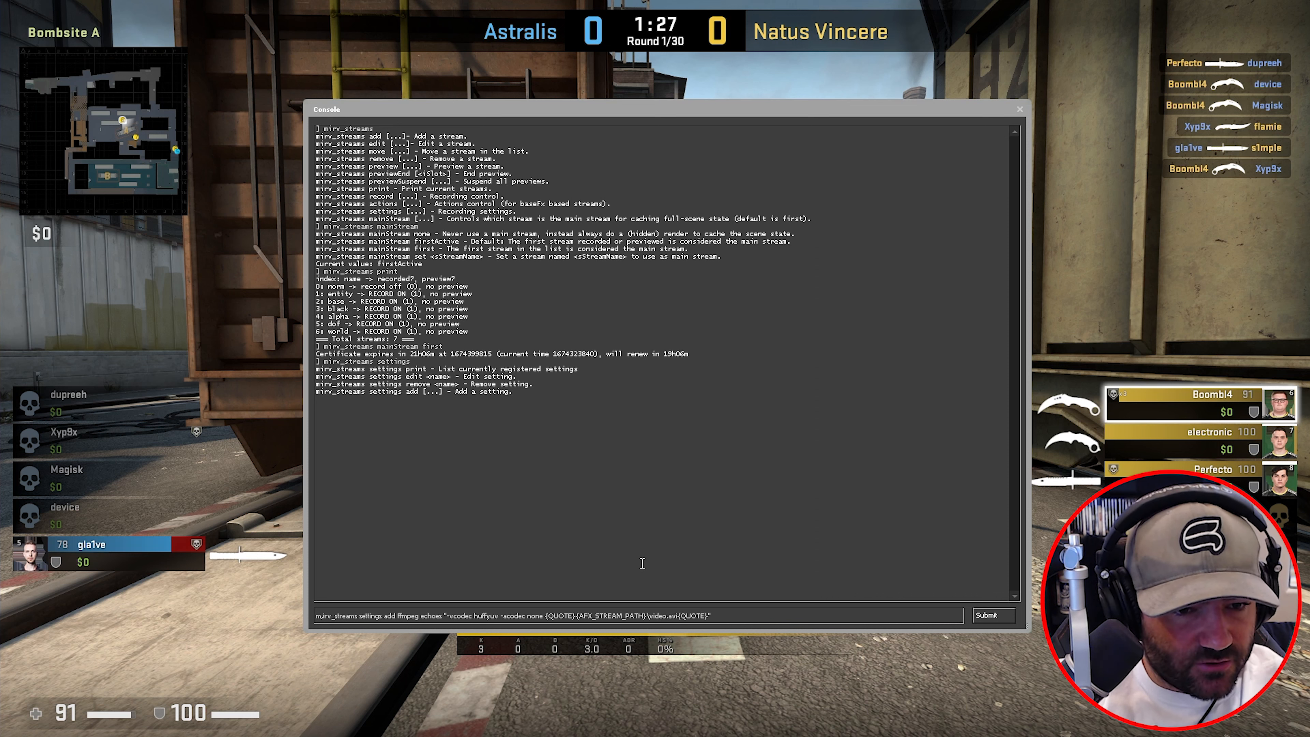
{"action": "key", "text": "BackSpace"}
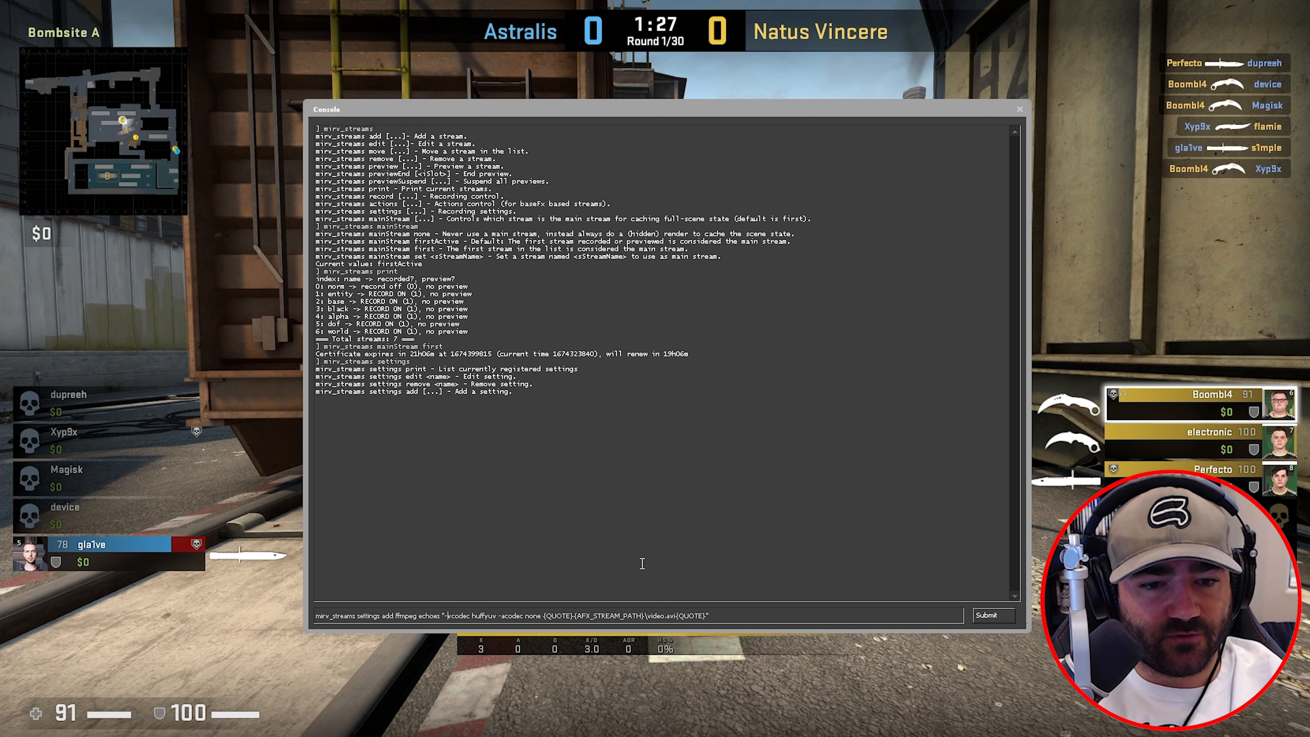
{"action": "key", "text": "Return"}
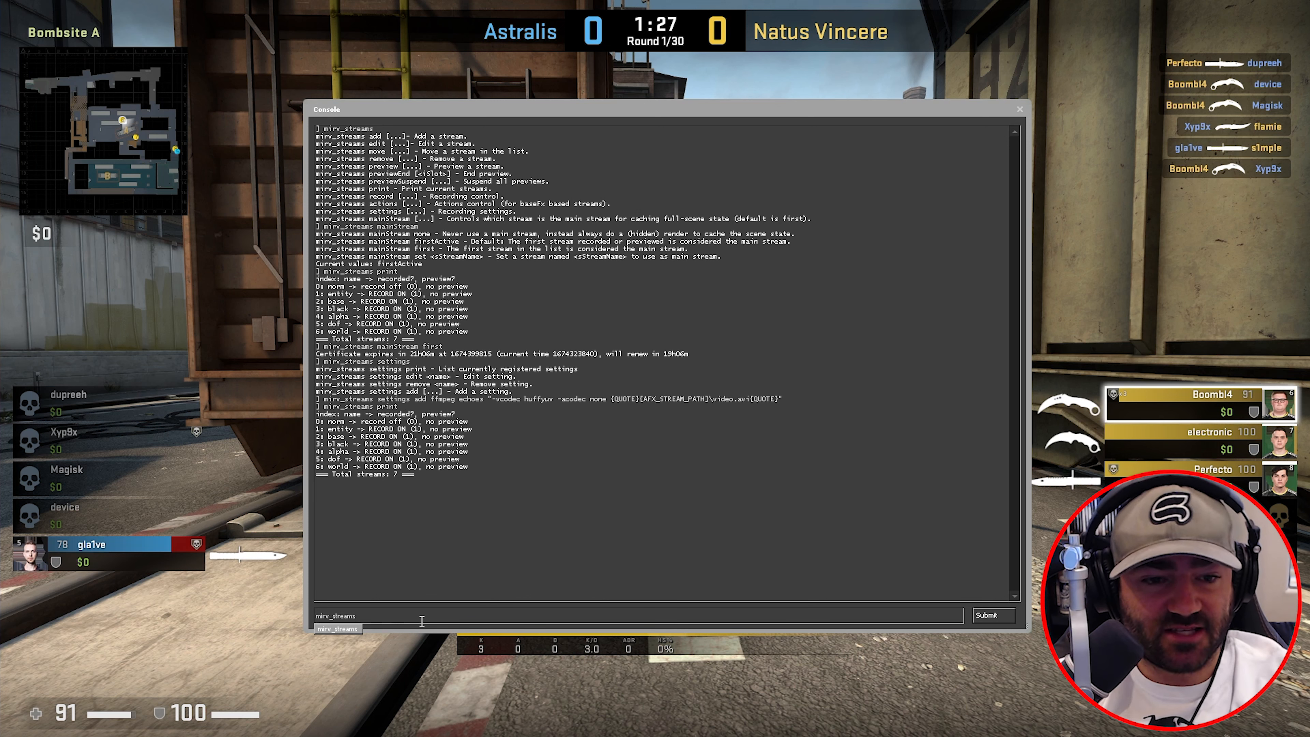
- List all recording settings, noting the protected built-ins like afxClassic and the custom echoes and eozk19
{"action": "type", "text": "settings print"}
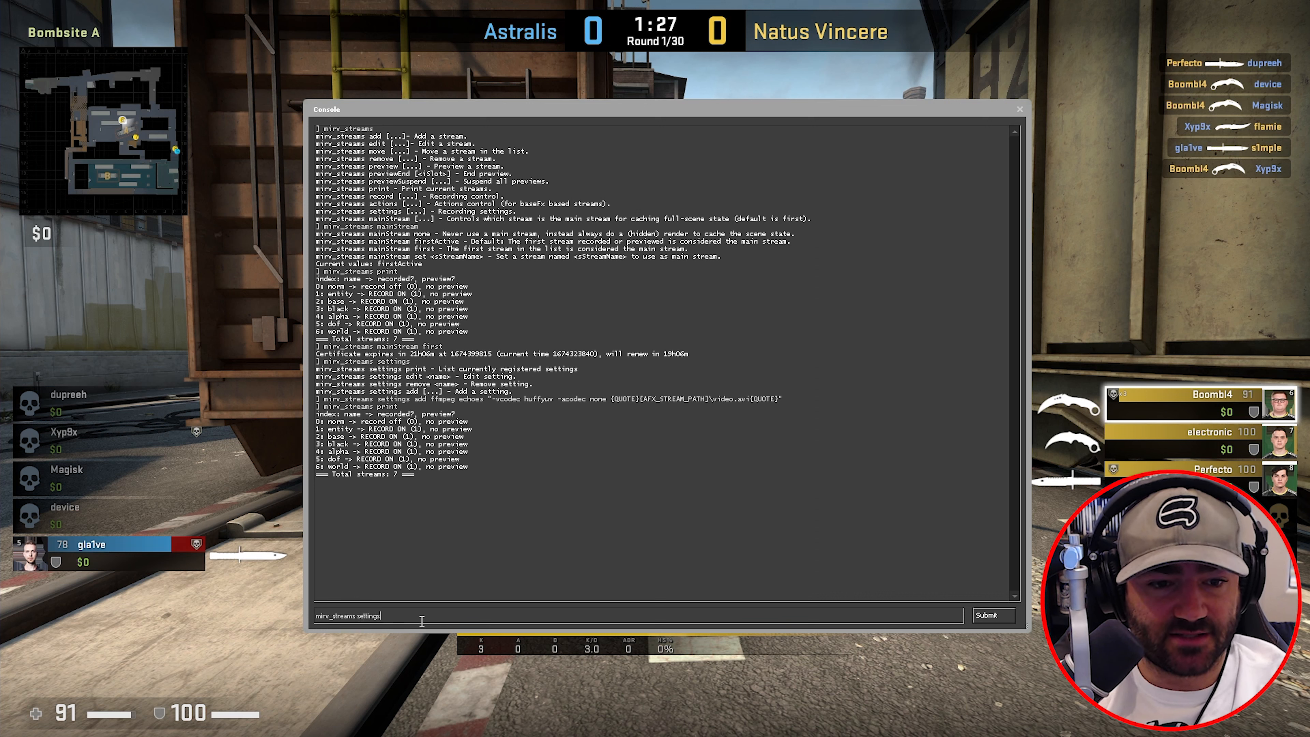
{"action": "key", "text": "Return"}
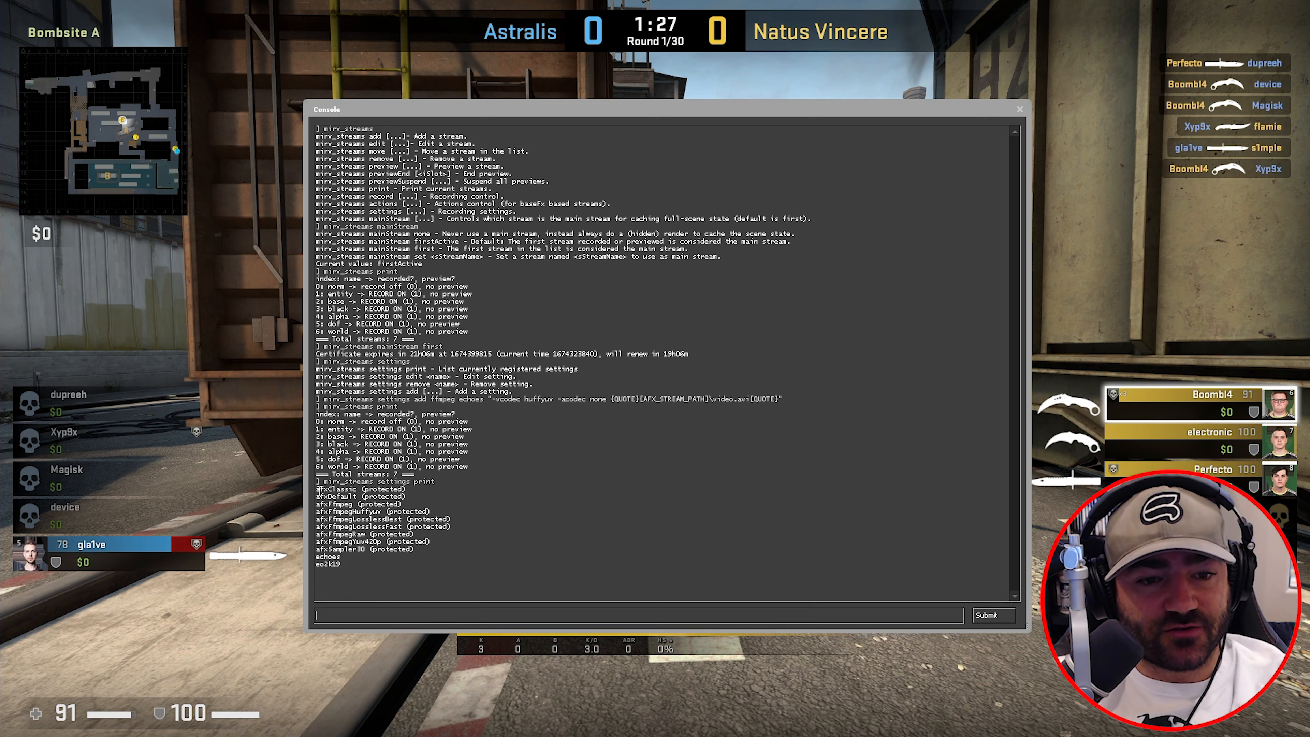
{"action": "left_click_drag", "start_coordinate": [319, 489], "coordinate": [345, 503]}
{"action": "double_click", "coordinate": [330, 556]}
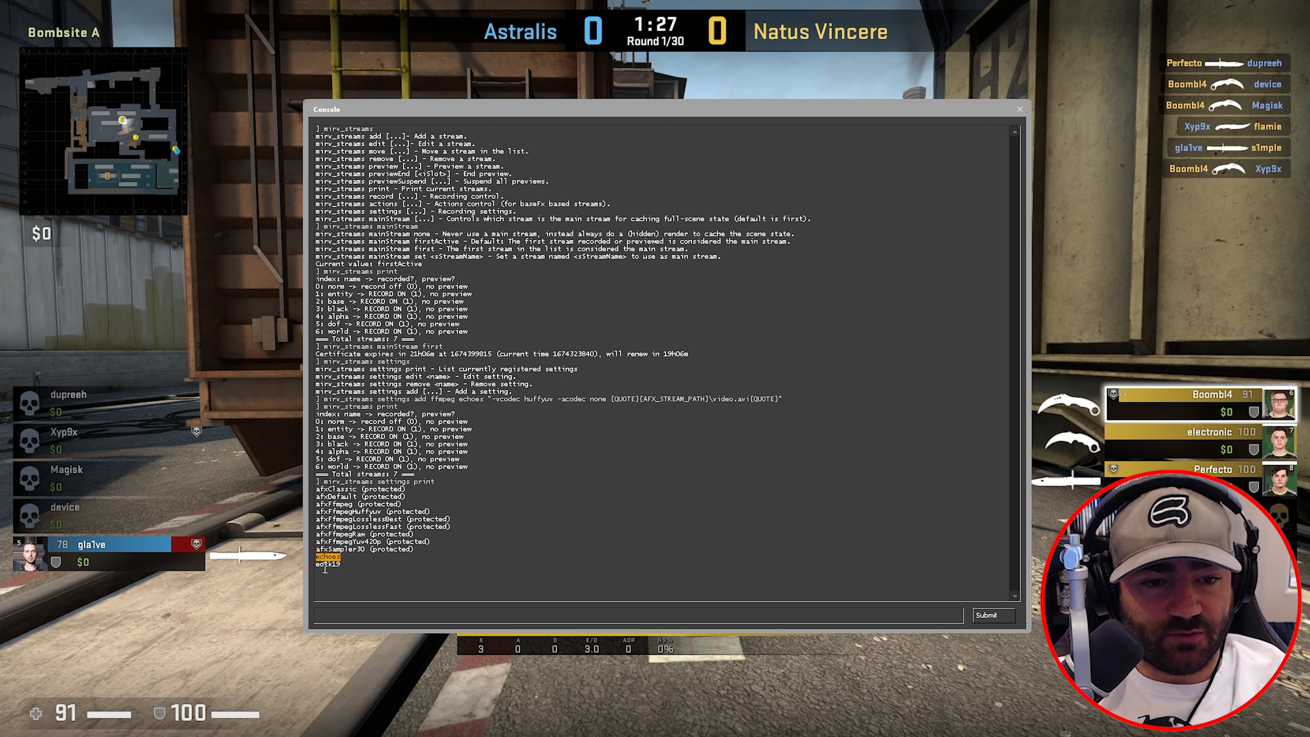
{"action": "double_click", "coordinate": [334, 565]}
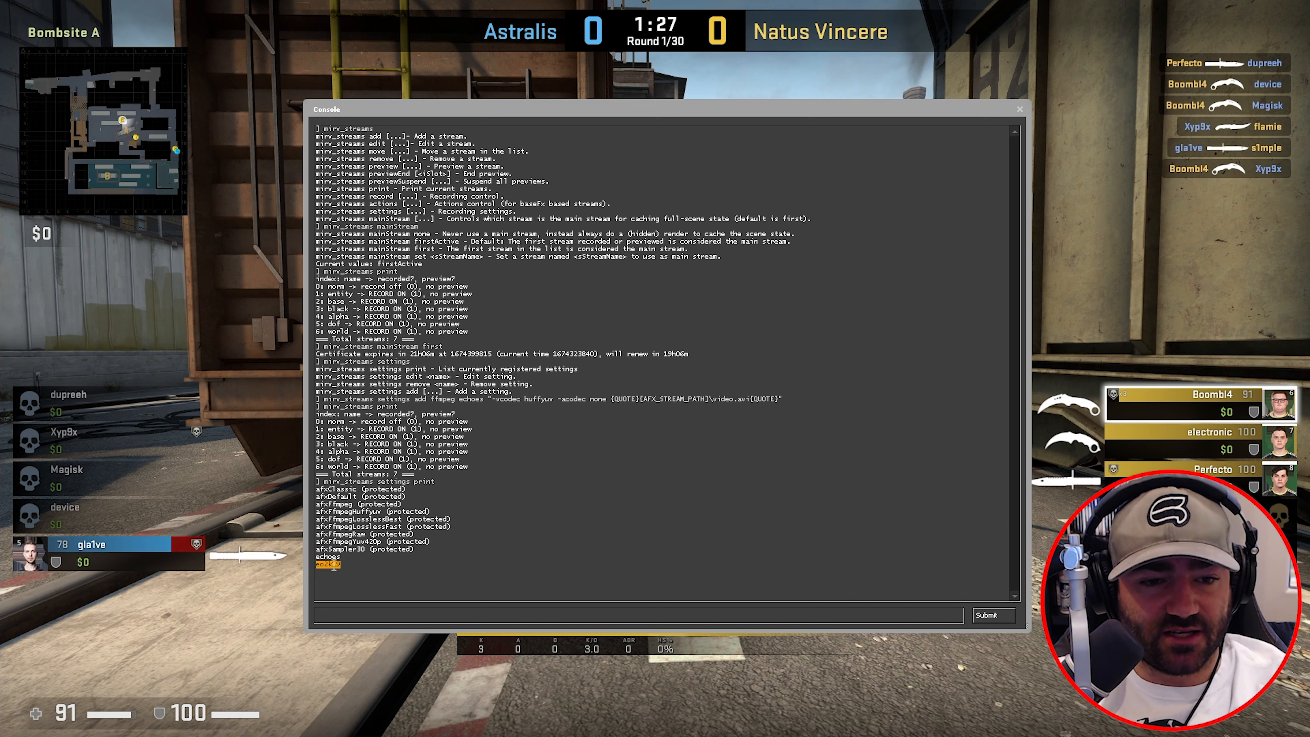
{"action": "left_click", "coordinate": [334, 566]}
{"action": "left_click_drag", "start_coordinate": [315, 489], "coordinate": [370, 553]}
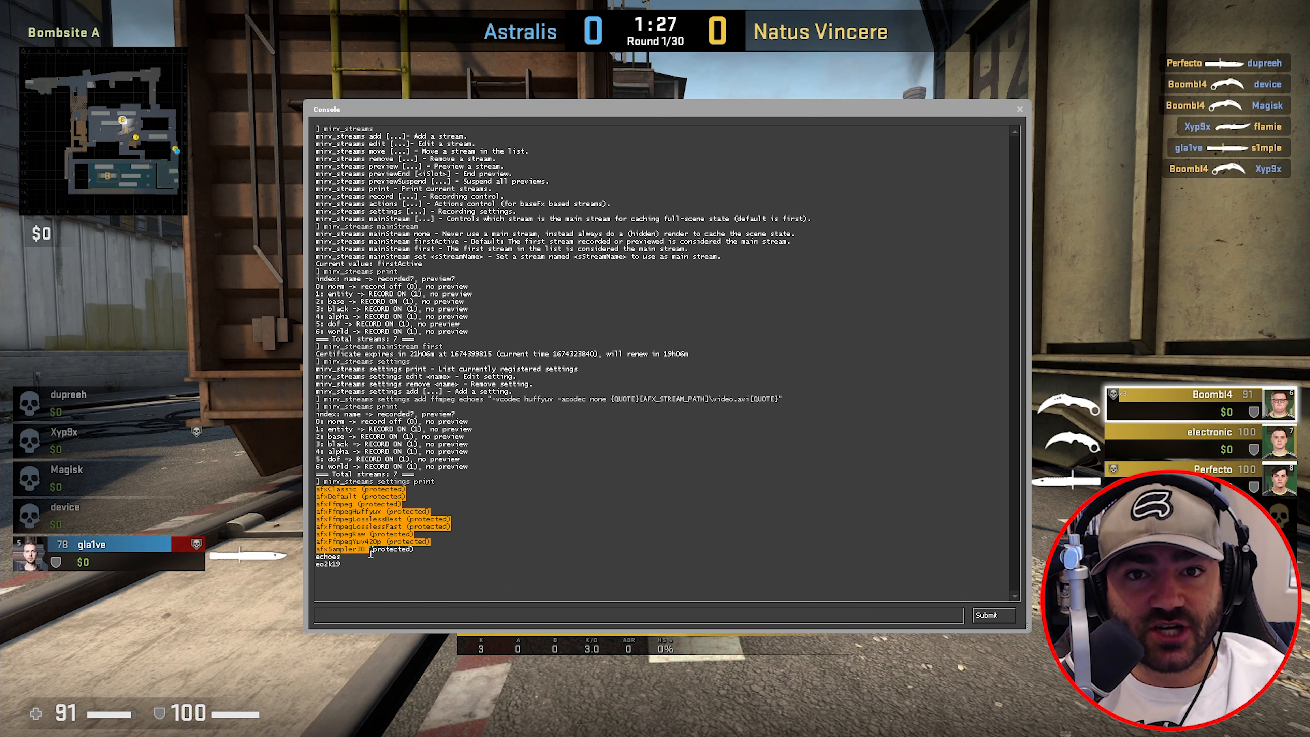
{"action": "left_click", "coordinate": [370, 554]}
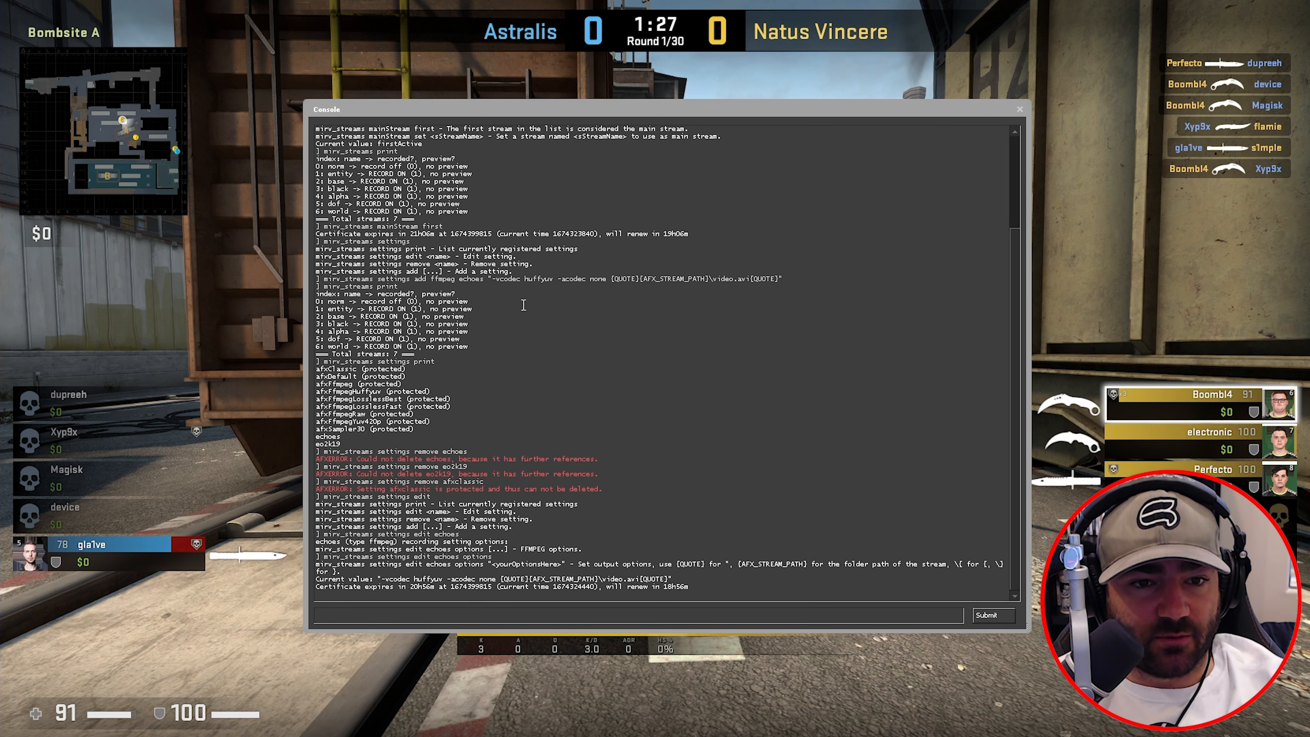
{"action": "left_click_drag", "start_coordinate": [341, 438], "coordinate": [318, 437]}
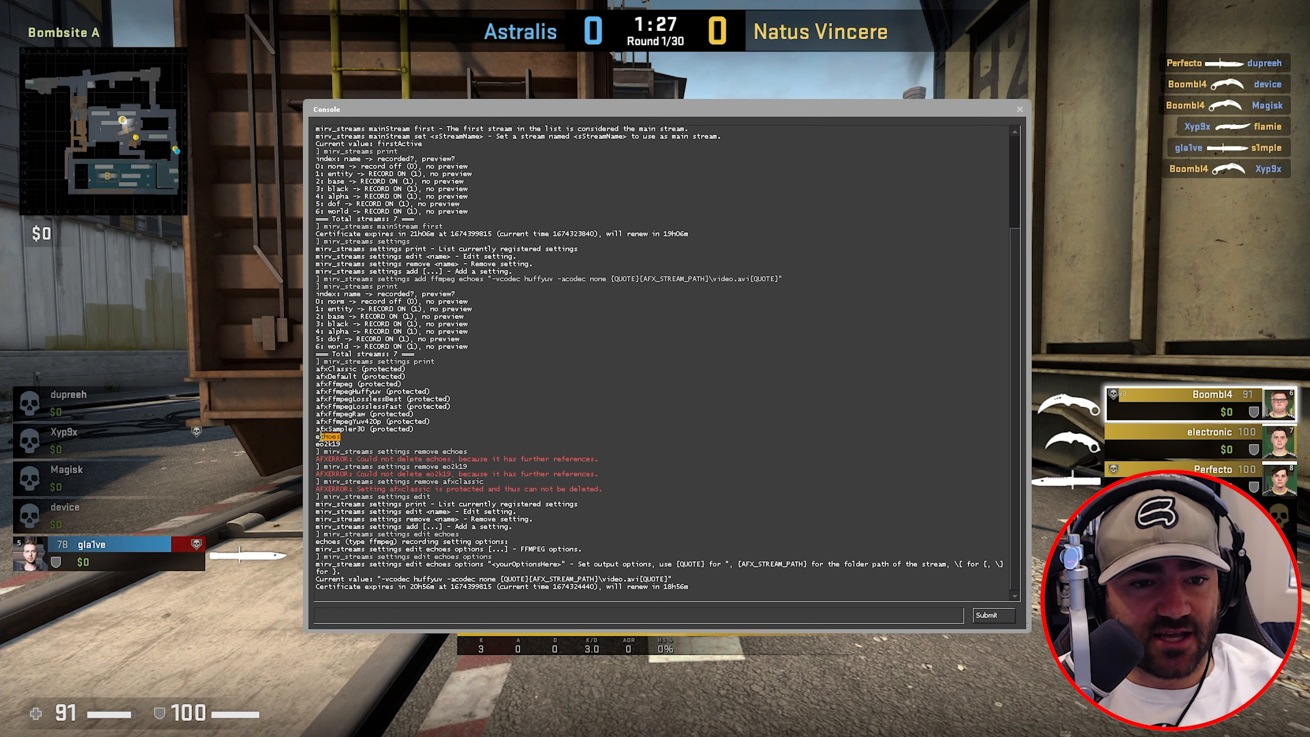
- Display the current options value of the echoes setting
{"action": "left_click", "coordinate": [440, 616]}
{"action": "type", "text": "mir"}
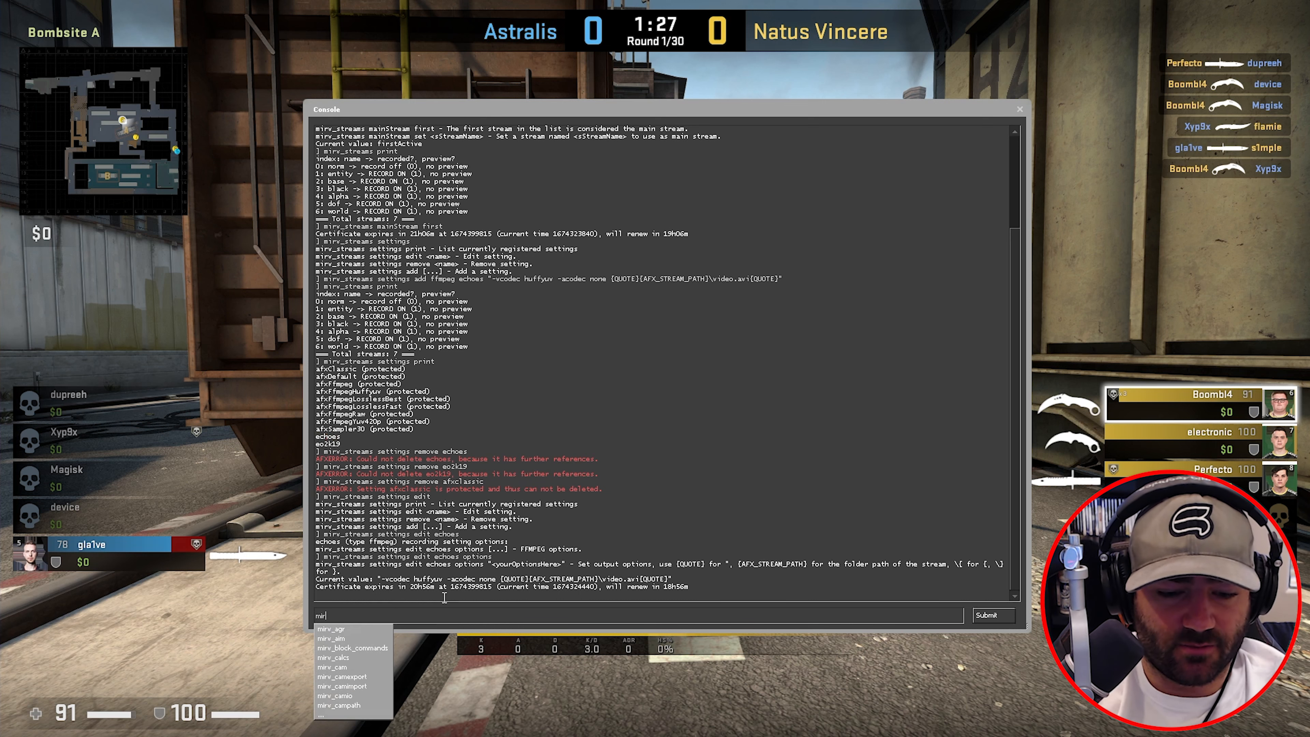
{"action": "type", "text": "v_streams "}
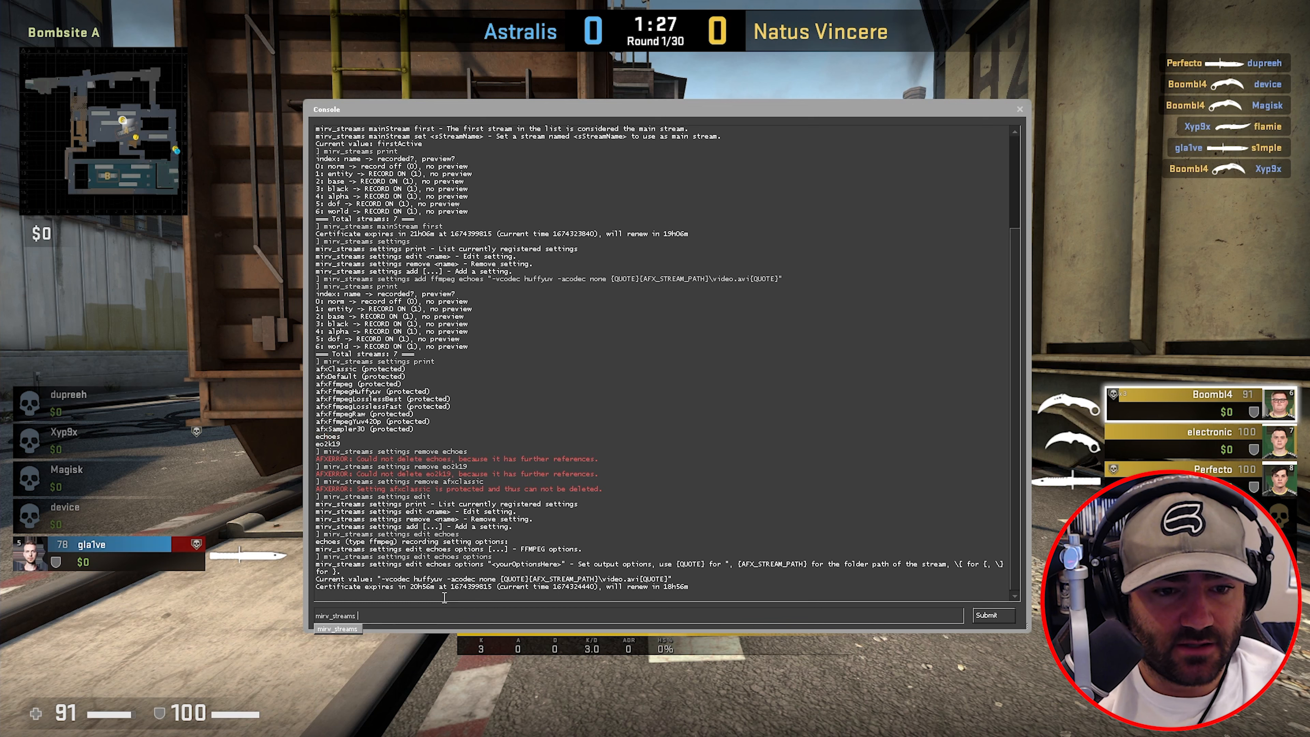
{"action": "type", "text": "settings edit ech"}
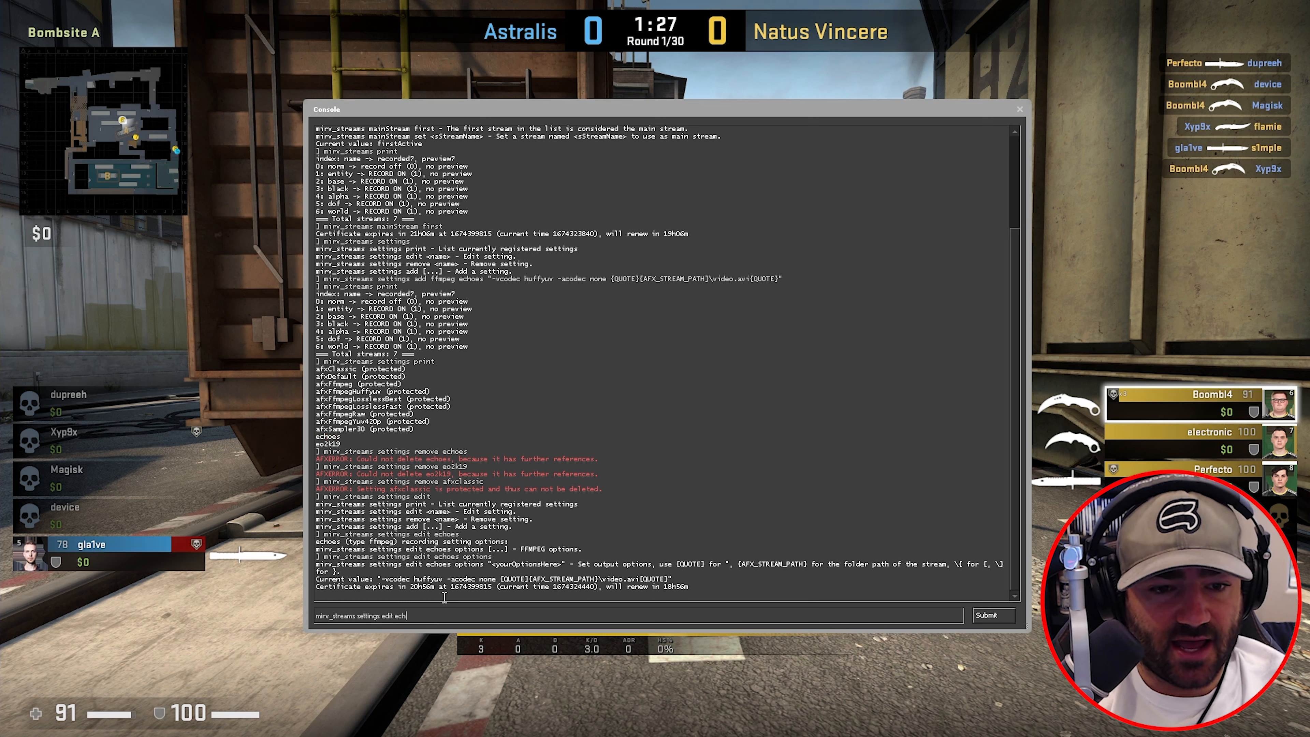
{"action": "type", "text": "oes options"}
{"action": "key", "text": "Return"}
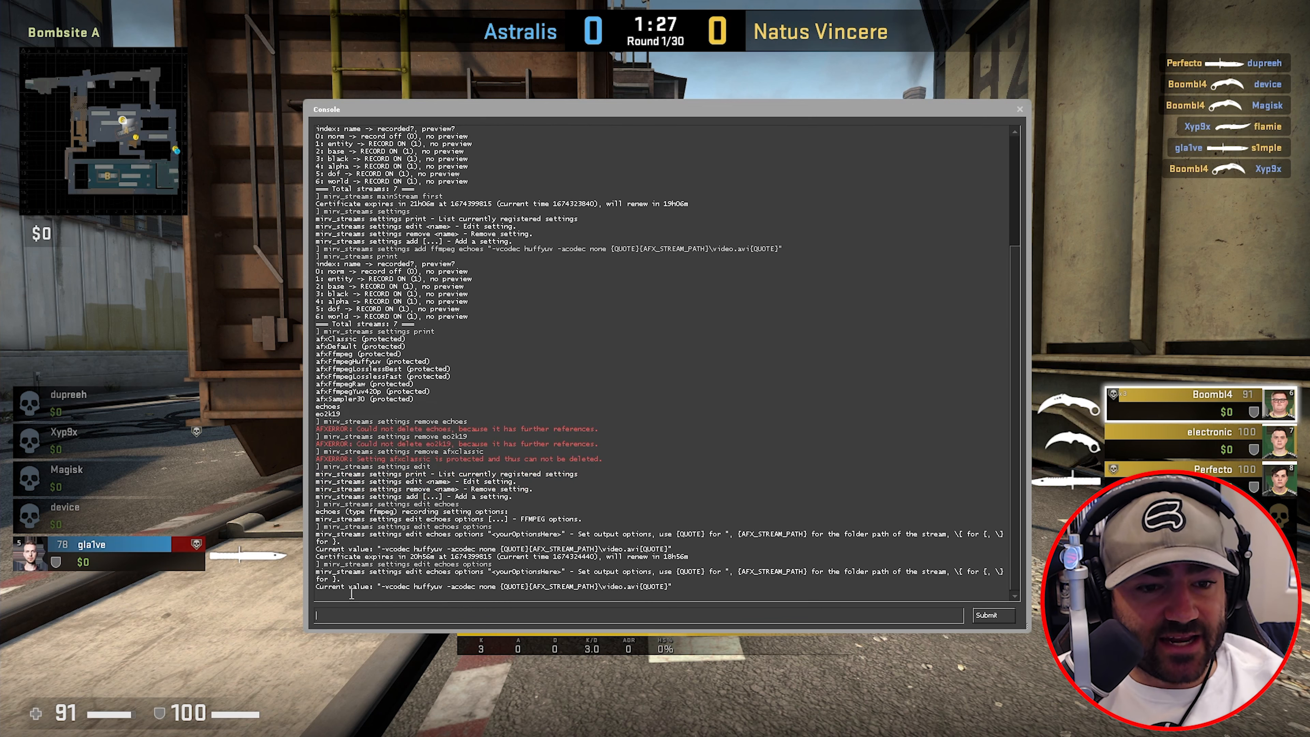
{"action": "mouse_move", "coordinate": [384, 594]}
{"action": "left_mouse_down"}
{"action": "mouse_move", "coordinate": [410, 584]}
{"action": "mouse_move", "coordinate": [386, 590]}
{"action": "left_mouse_up"}
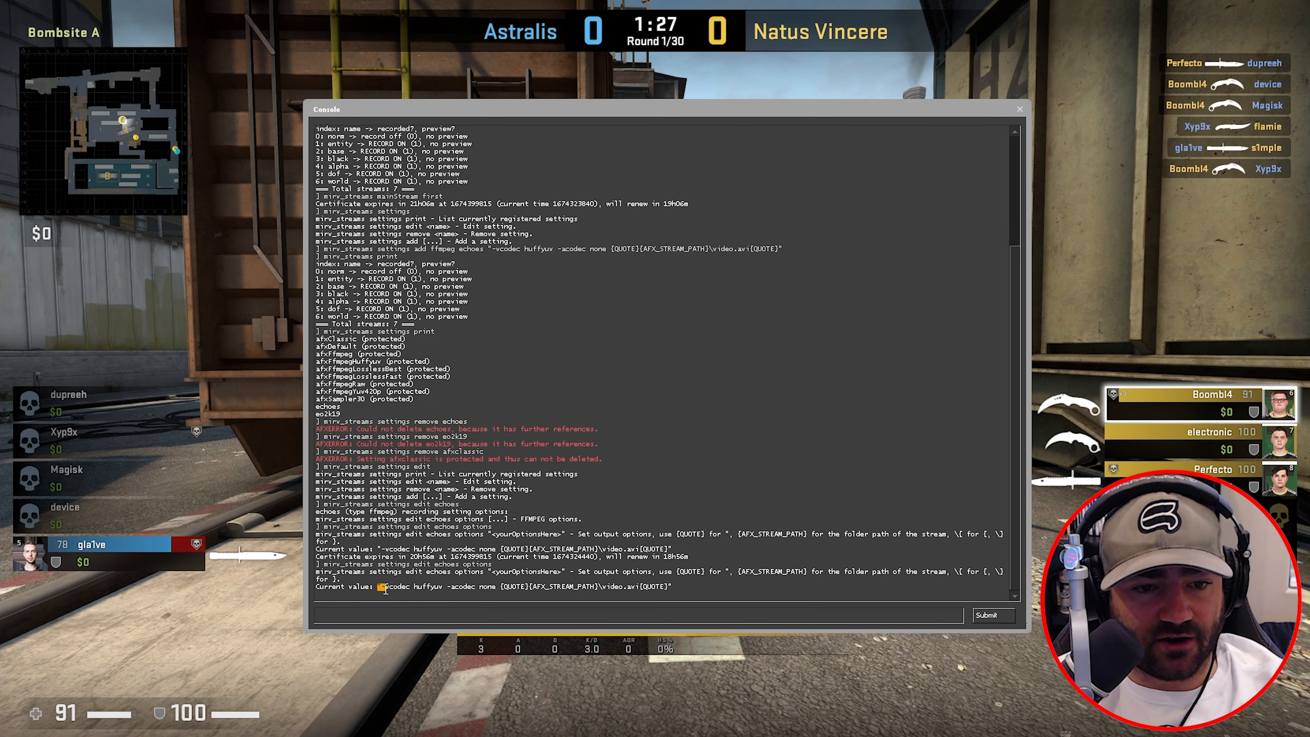
{"action": "left_click", "coordinate": [413, 612]}
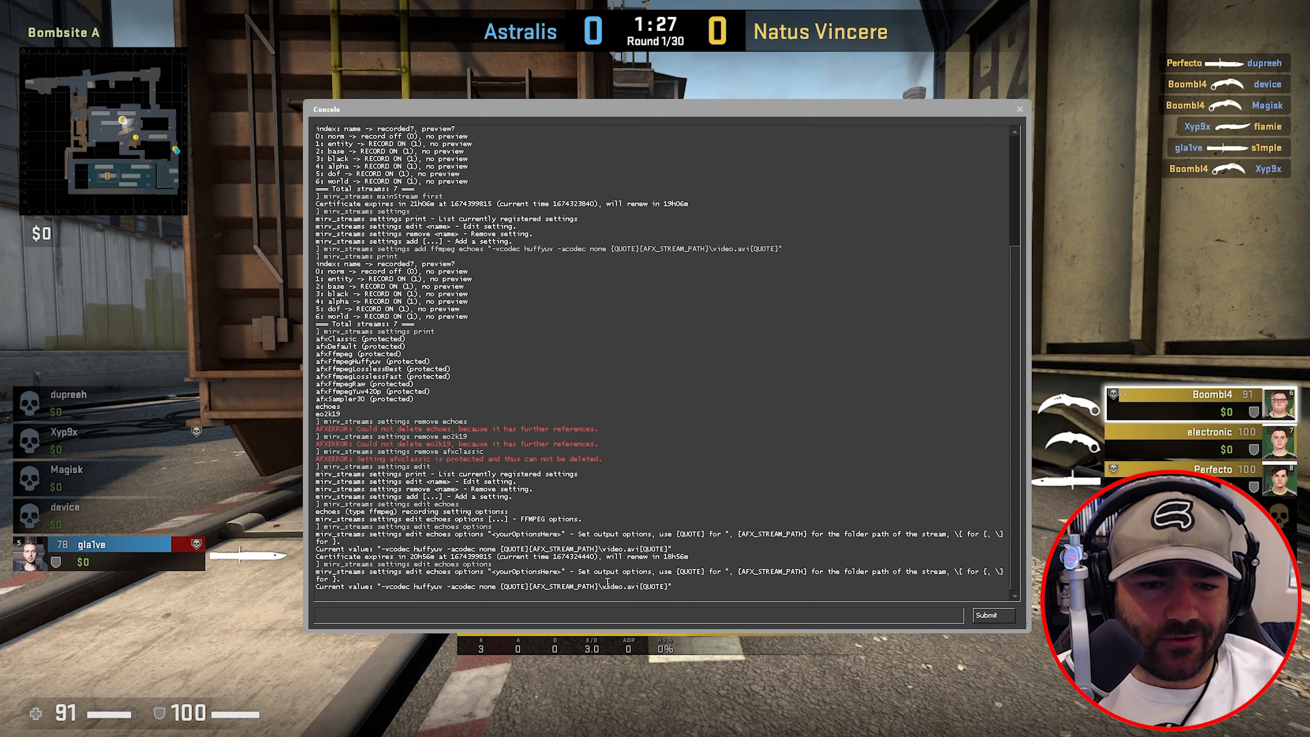
- Change the echoes output file from video.avi to tutorial.avi and verify the new options value
{"action": "key", "text": "Up"}
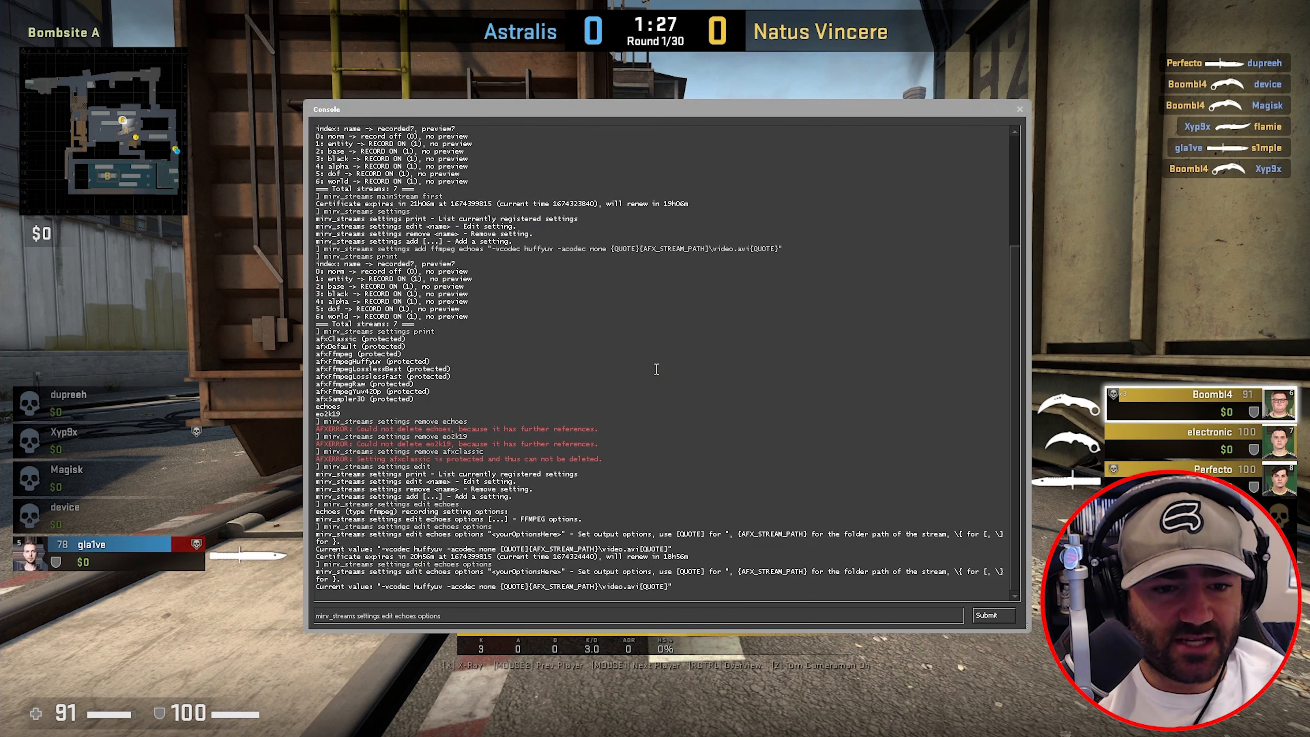
{"action": "left_click_drag", "start_coordinate": [379, 587], "coordinate": [673, 586]}
{"action": "left_click", "coordinate": [497, 614]}
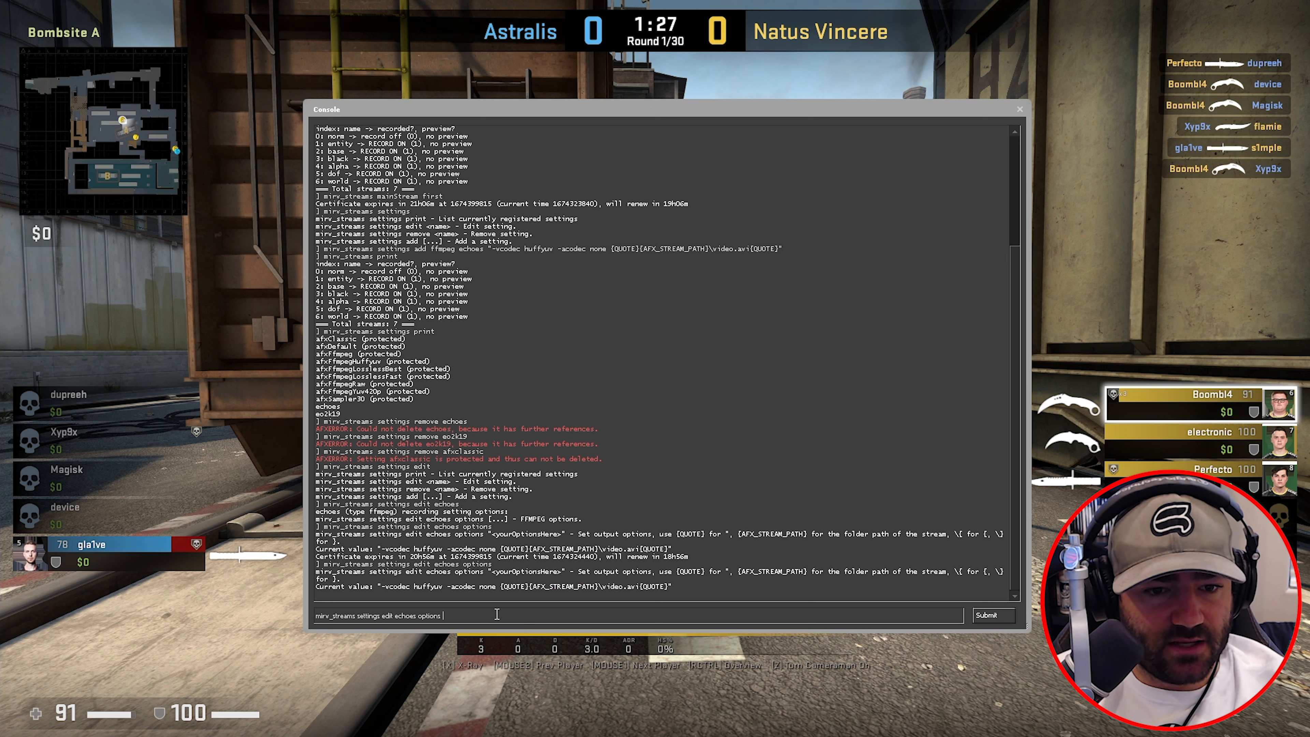
{"action": "type", "text": "\"-vcodec huffyuv -acodec none {QUOTE}{AFX_STREAM_PATH}\\video.avi{QUOTE}\""}
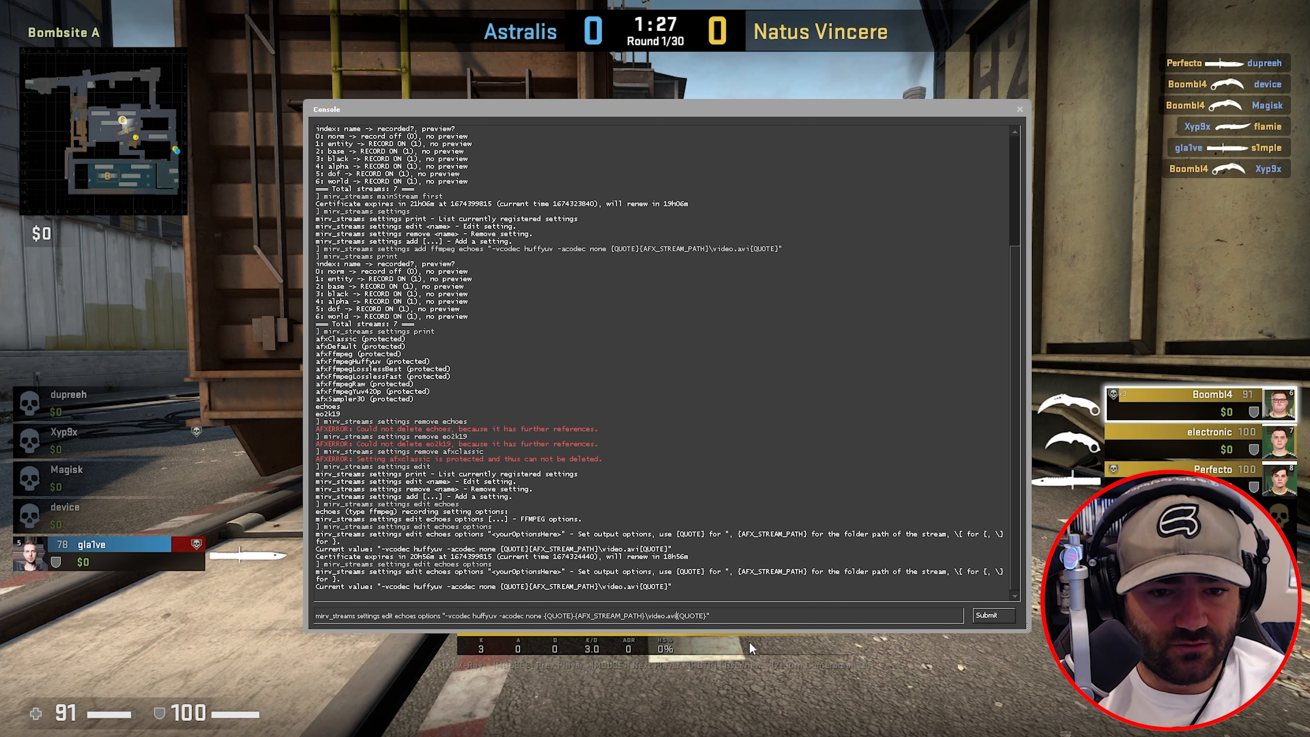
{"action": "key", "text": "BackSpace"}
{"action": "key", "text": "BackSpace"}
{"action": "key", "text": "BackSpace"}
{"action": "key", "text": "BackSpace"}
{"action": "key", "text": "BackSpace"}
{"action": "key", "text": "BackSpace"}
{"action": "key", "text": "BackSpace"}
{"action": "key", "text": "BackSpace"}
{"action": "key", "text": "BackSpace"}
{"action": "type", "text": "tutorial.avi"}
{"action": "key", "text": "Return"}
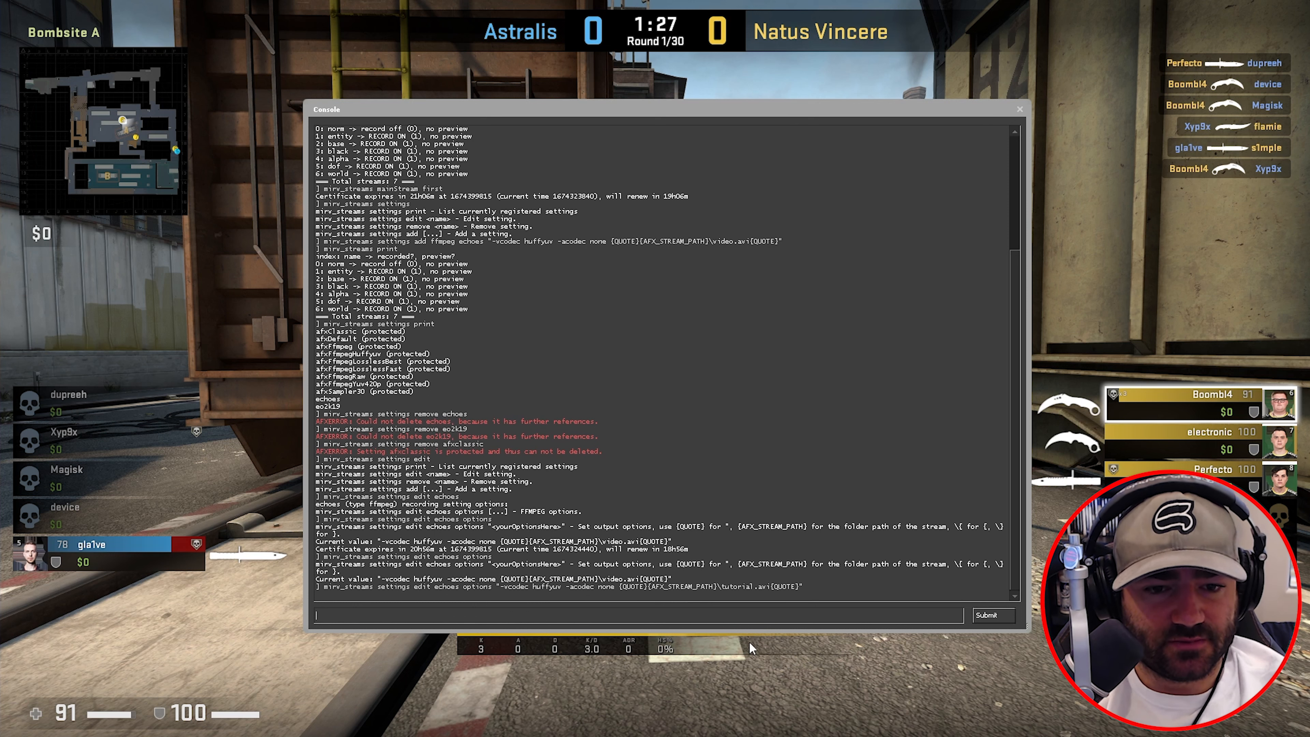
{"action": "key", "text": "Up"}
{"action": "key", "text": "Up"}
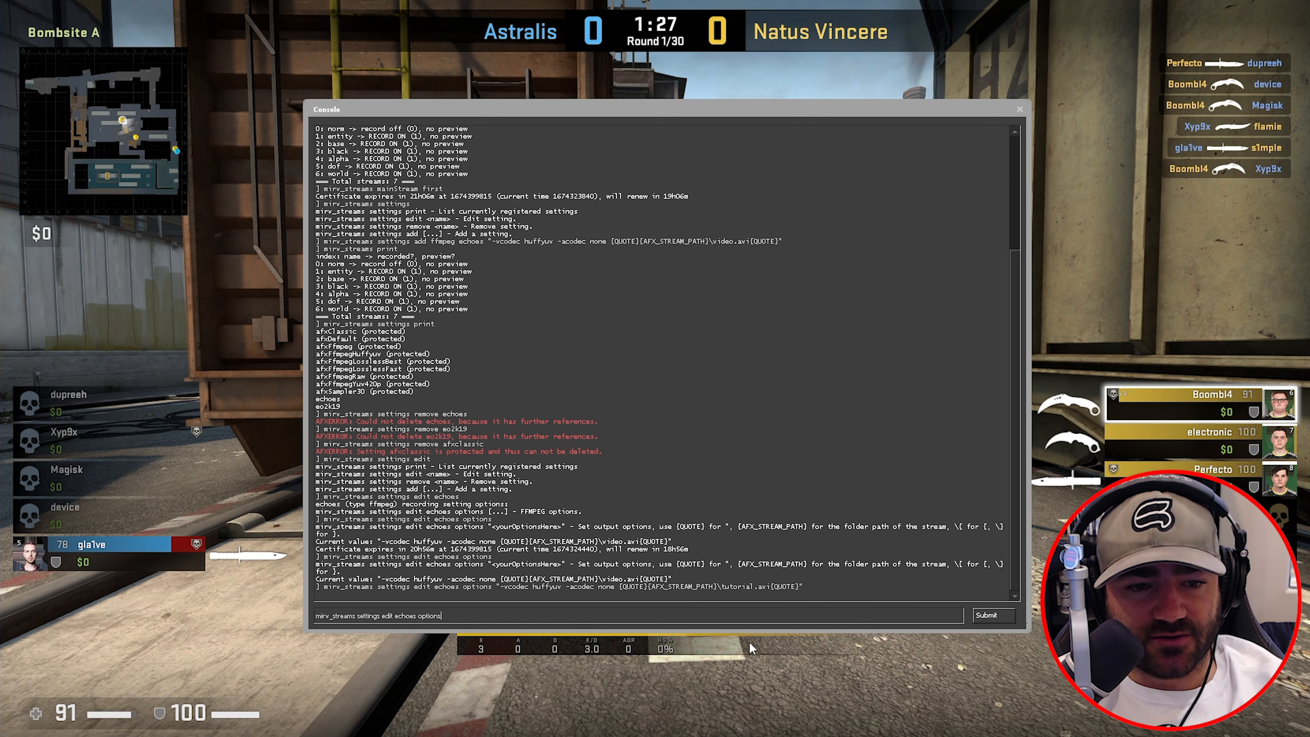
{"action": "key", "text": "Return"}
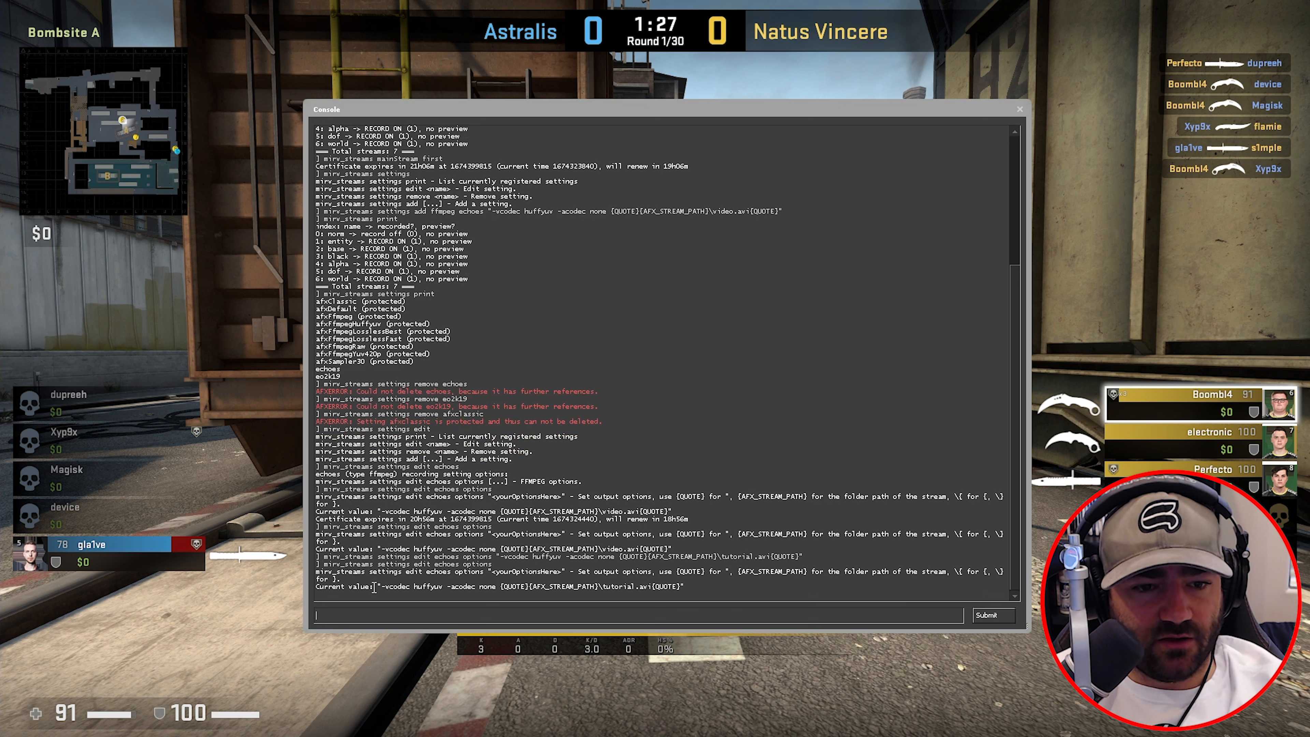
{"action": "left_click_drag", "start_coordinate": [603, 587], "coordinate": [635, 588]}
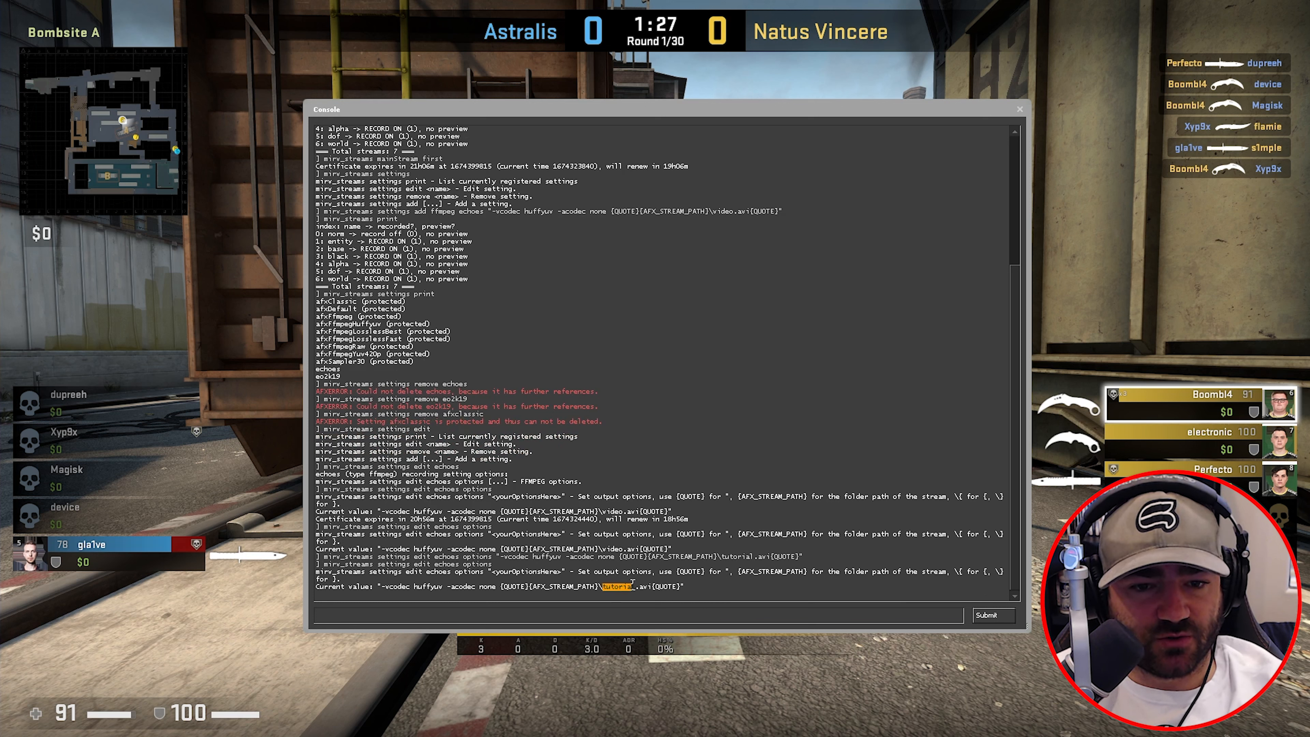
{"action": "left_click", "coordinate": [638, 589]}
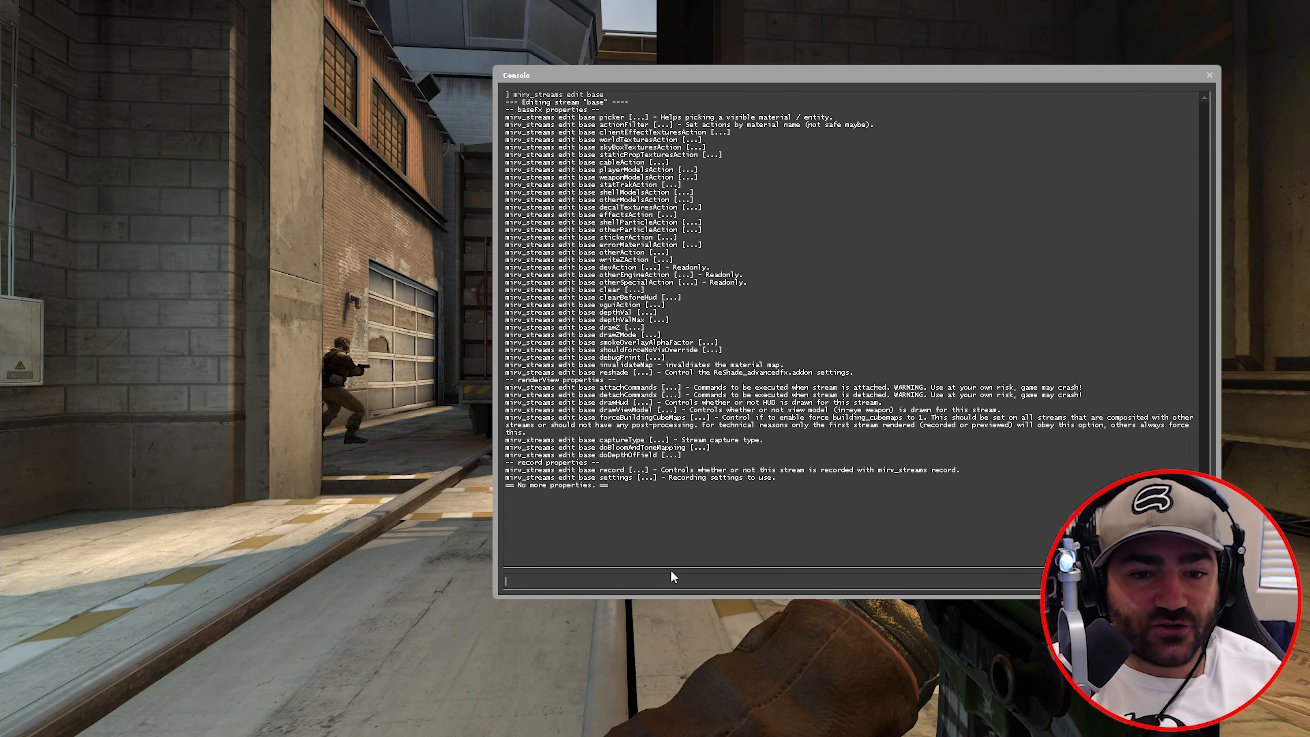
- Assign the echoes setting to the base stream and confirm its settings value now reads echoes
{"action": "key", "text": "Up"}
{"action": "type", "text": "settings"}
{"action": "key", "text": "Return"}
{"action": "key", "text": "Up"}
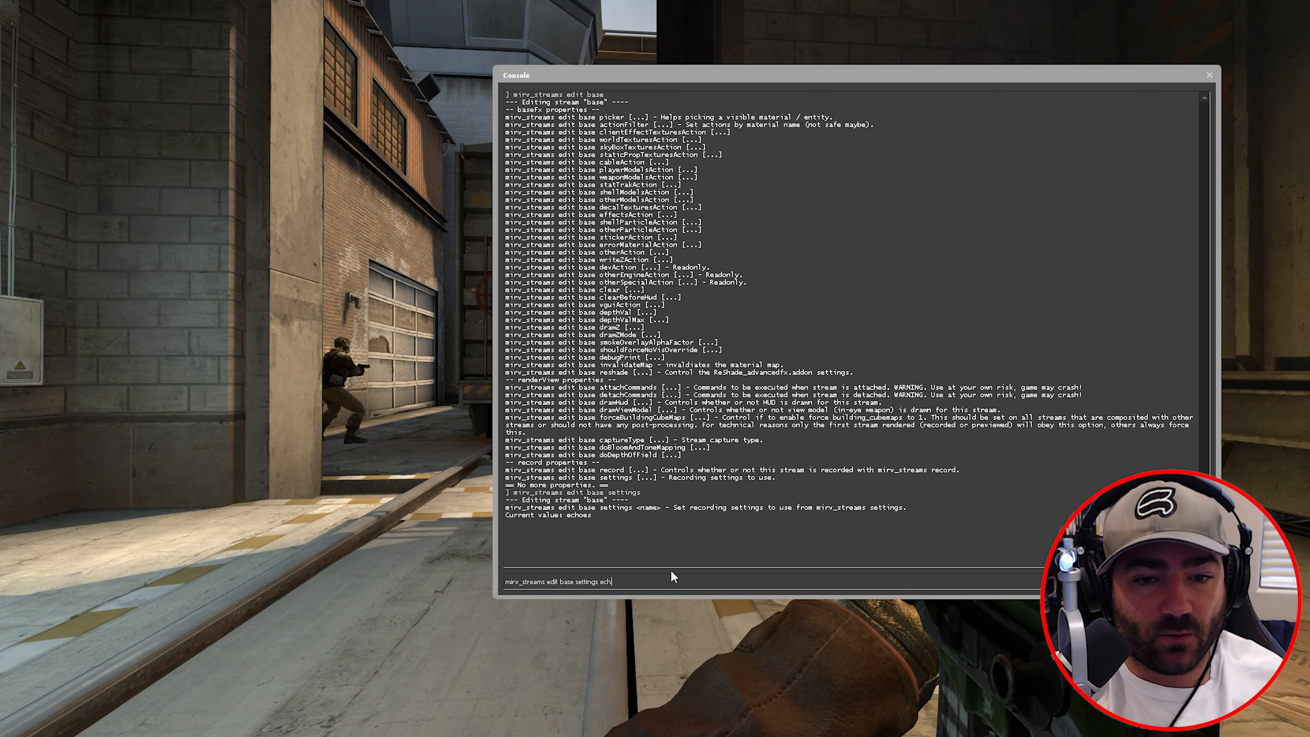
{"action": "type", "text": "oes"}
{"action": "key", "text": "Return"}
{"action": "key", "text": "Up"}
{"action": "key", "text": "BackSpace"}
{"action": "key", "text": "BackSpace"}
{"action": "key", "text": "BackSpace"}
{"action": "key", "text": "BackSpace"}
{"action": "key", "text": "BackSpace"}
{"action": "key", "text": "BackSpace"}
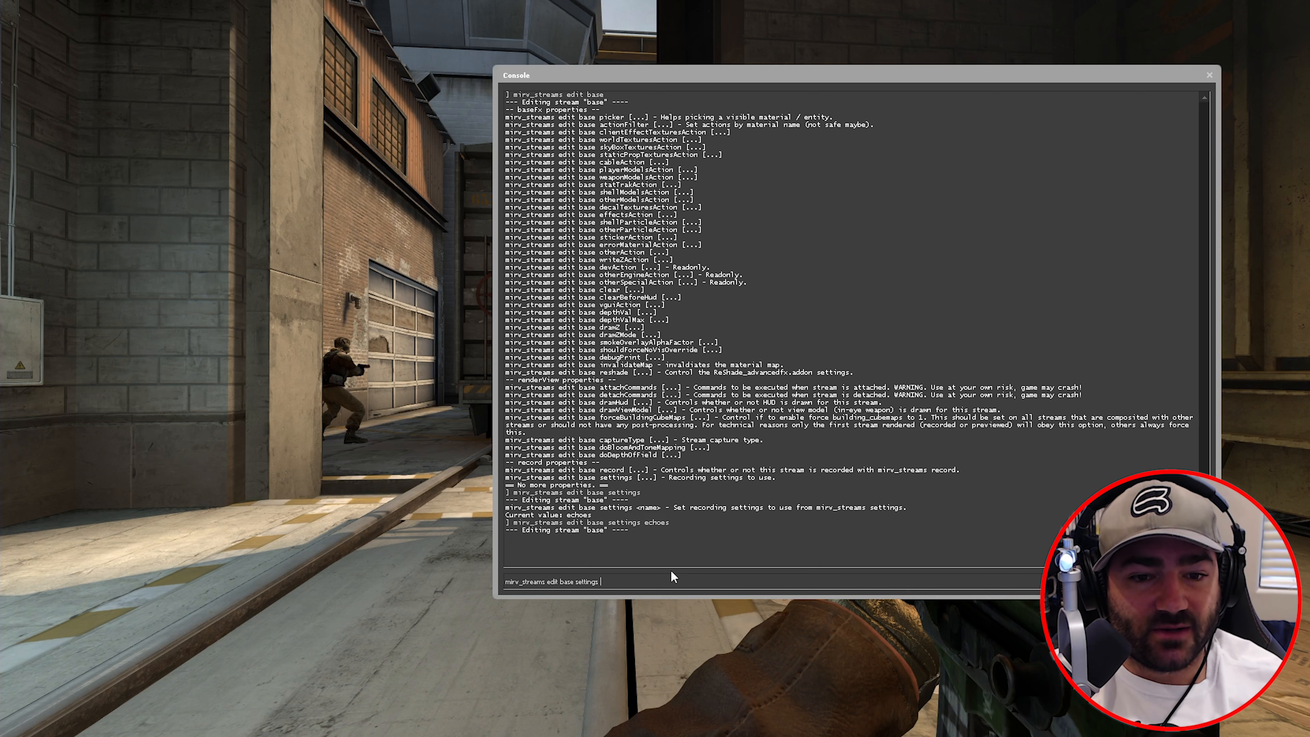
{"action": "key", "text": "Return"}
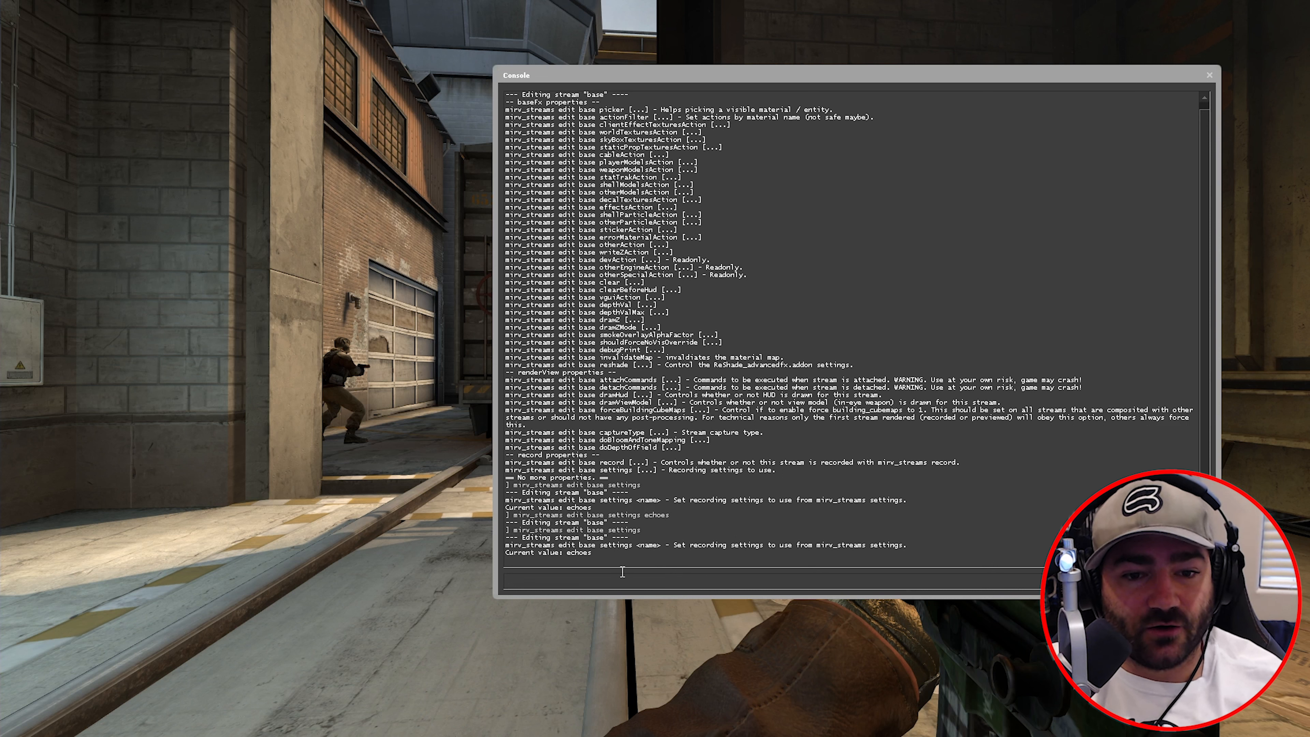
{"action": "left_click_drag", "start_coordinate": [594, 557], "coordinate": [593, 562]}
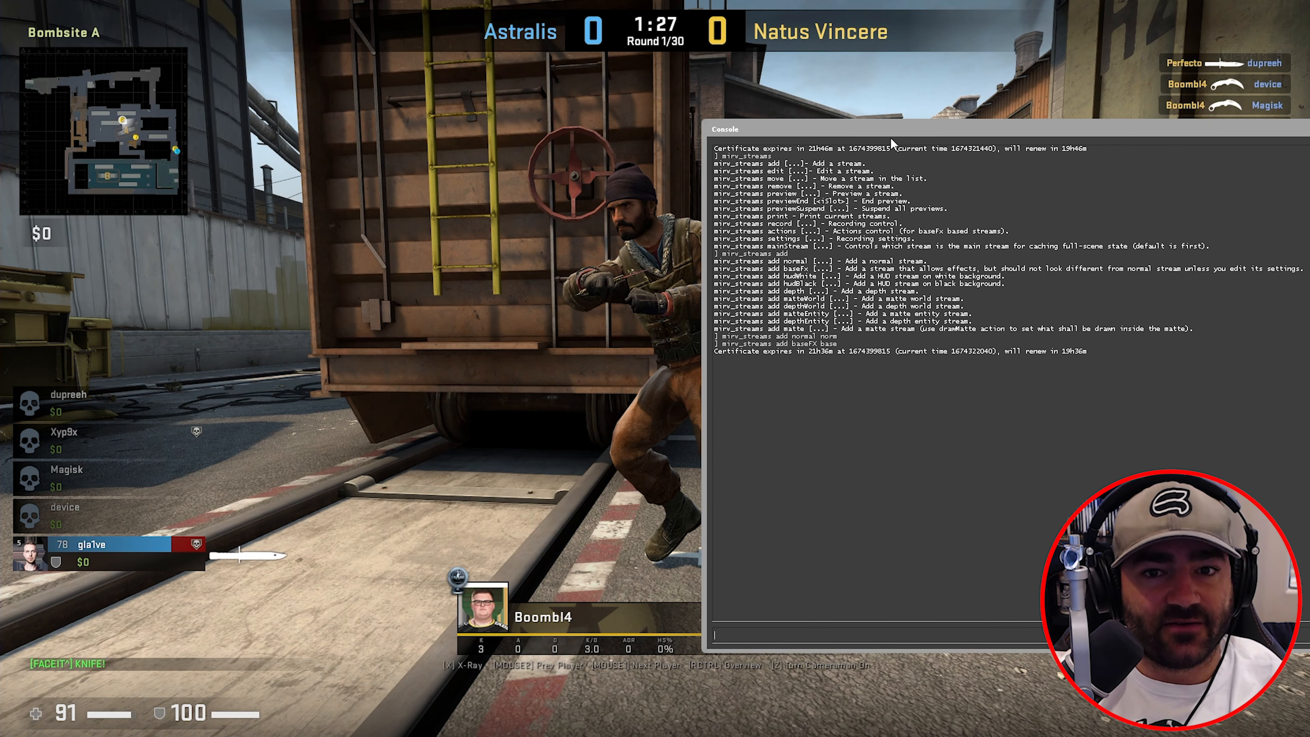
- Add a hudBlack stream named black
{"action": "left_click_drag", "start_coordinate": [872, 128], "coordinate": [429, 87]}
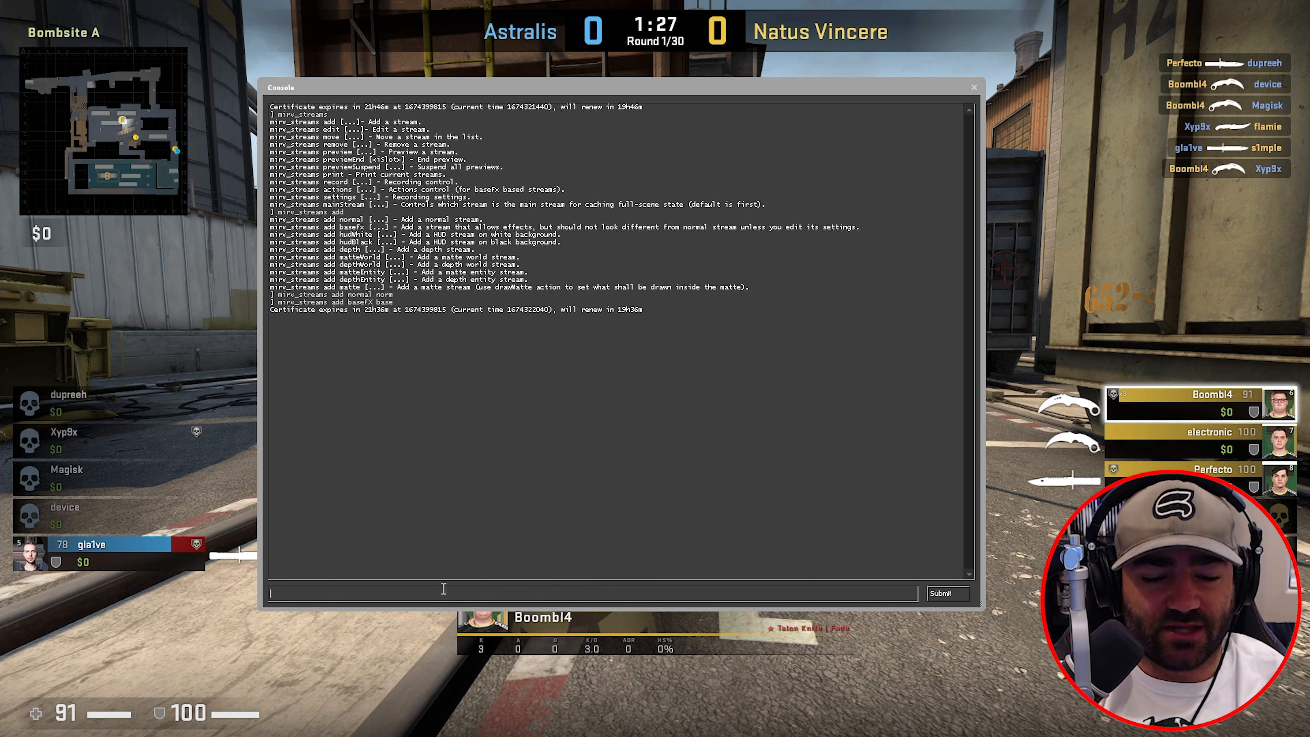
{"action": "type", "text": "mirv_str"}
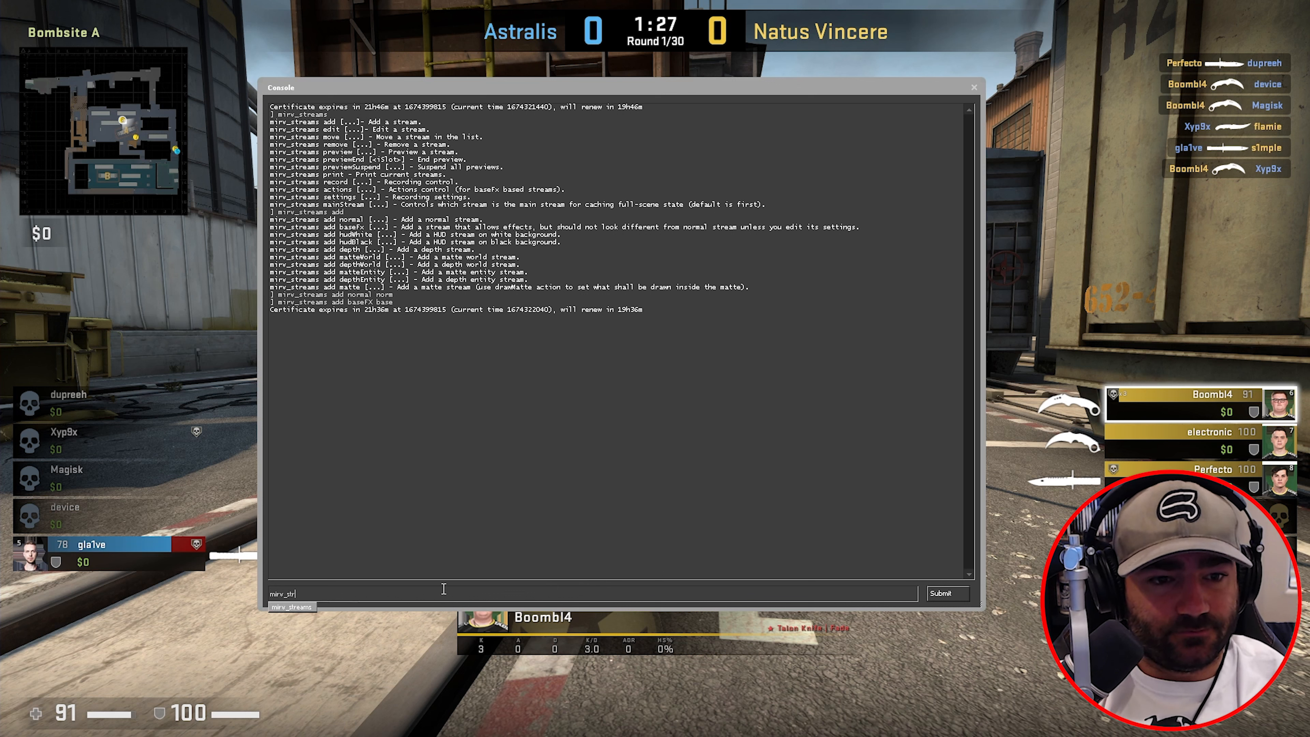
{"action": "type", "text": "eams add hud"}
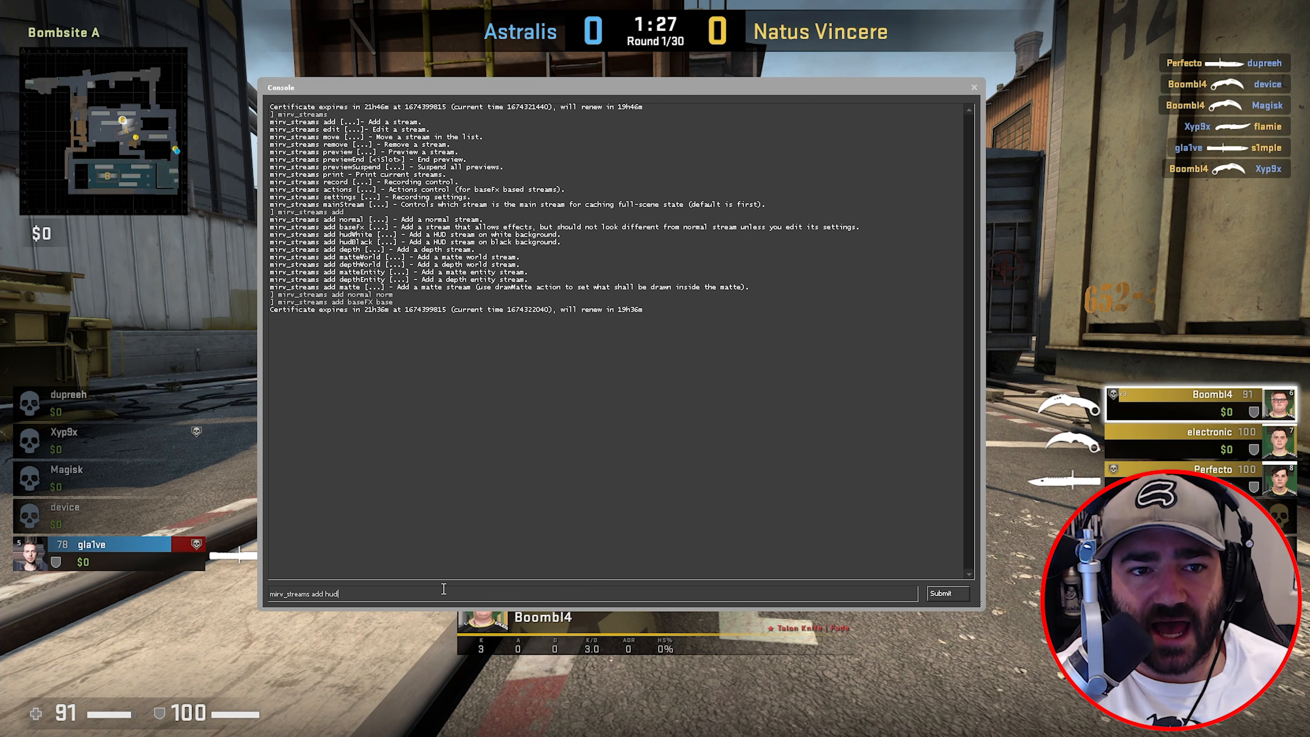
{"action": "type", "text": "Black black"}
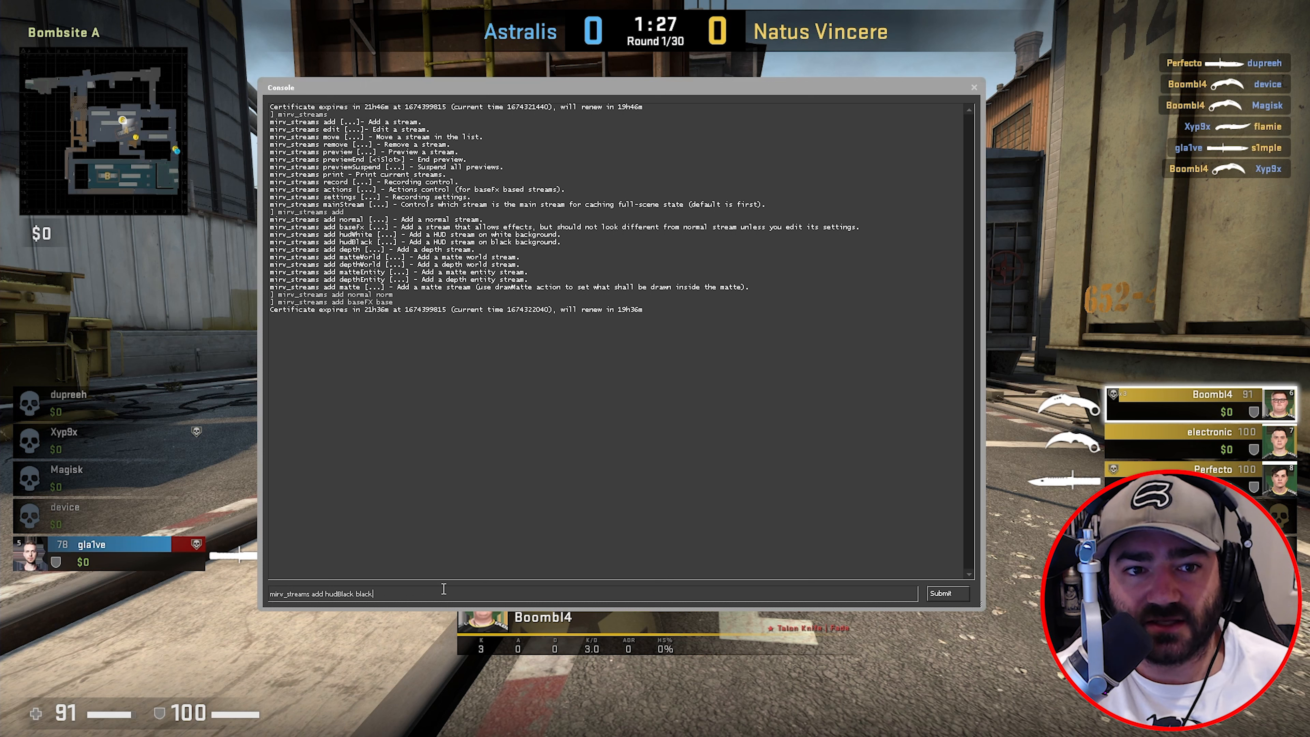
{"action": "key", "text": "Return"}
- Add a hudWhite stream named white by editing the previous command
{"action": "key", "text": "Up"}
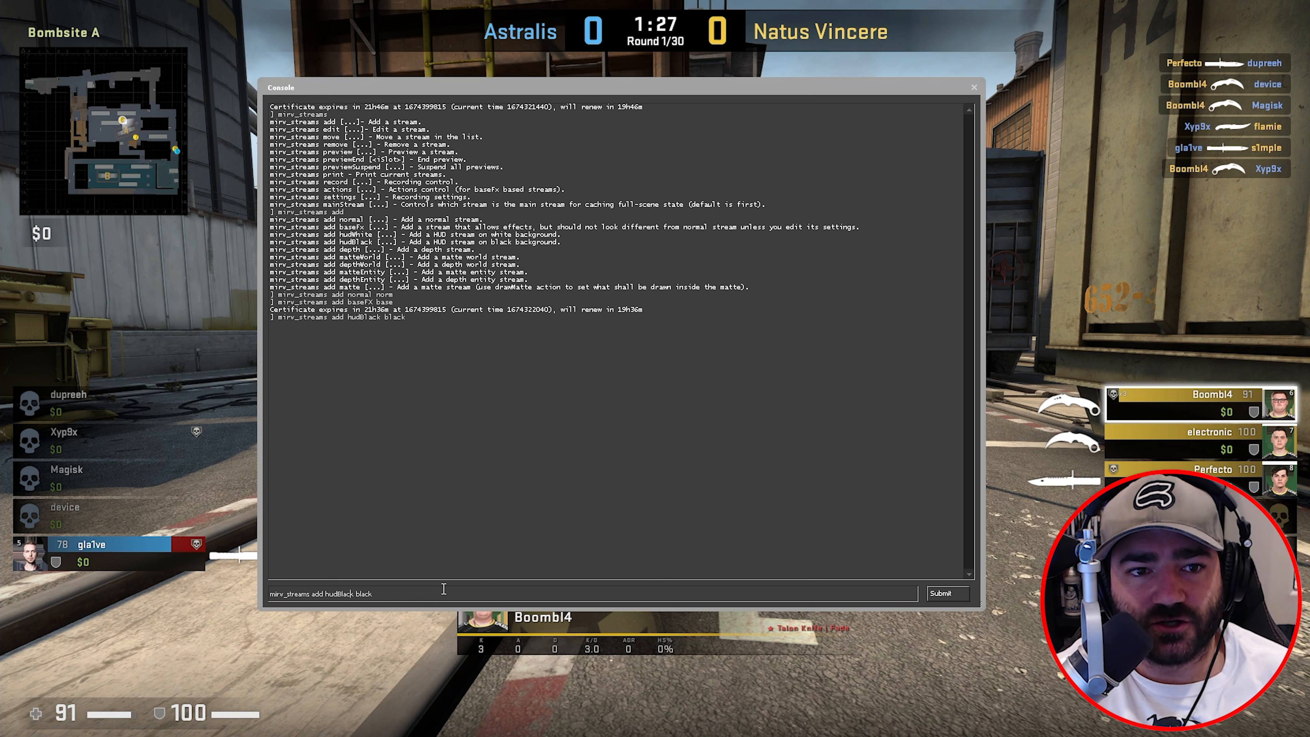
{"action": "key", "text": "Left"}
{"action": "key", "text": "Left"}
{"action": "key", "text": "Left"}
{"action": "key", "text": "Left"}
{"action": "key", "text": "Left"}
{"action": "key", "text": "Left"}
{"action": "key", "text": "BackSpace"}
{"action": "key", "text": "BackSpace"}
{"action": "key", "text": "BackSpace"}
{"action": "key", "text": "BackSpace"}
{"action": "key", "text": "BackSpace"}
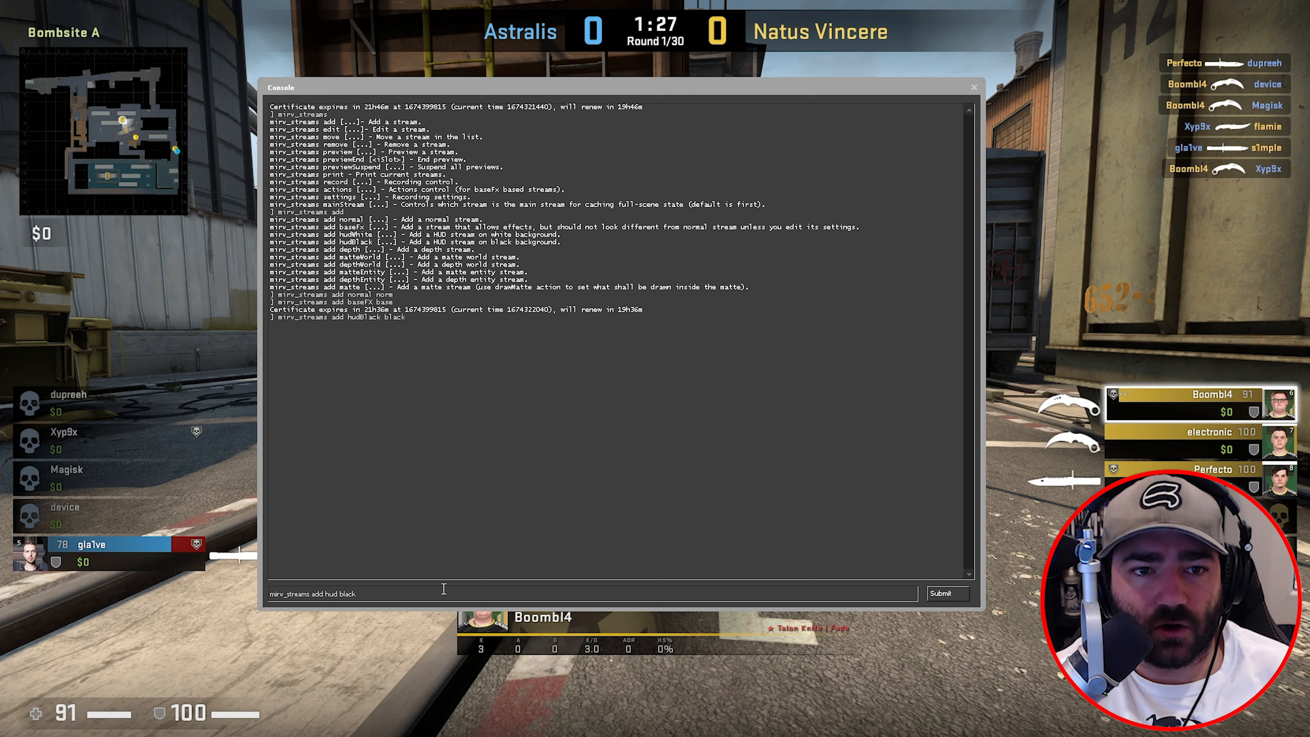
{"action": "type", "text": "White"}
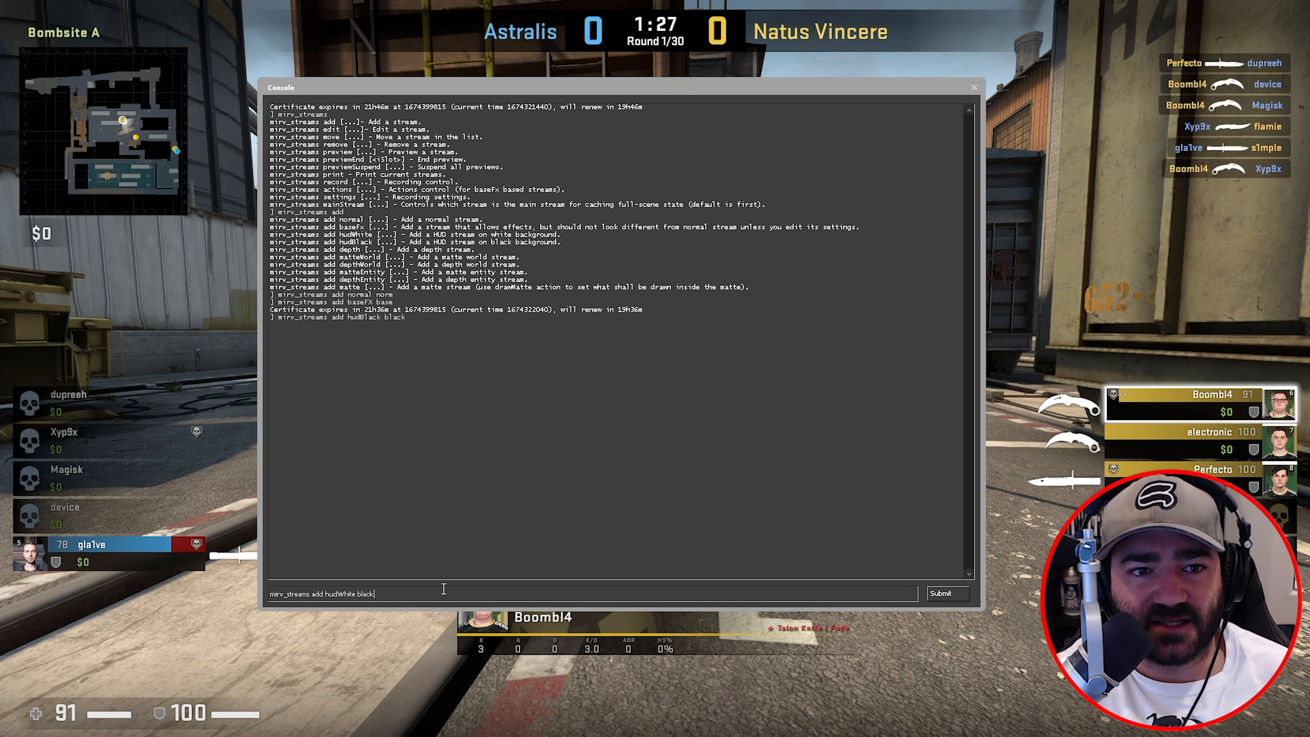
{"action": "key", "text": "BackSpace"}
{"action": "key", "text": "BackSpace"}
{"action": "key", "text": "BackSpace"}
{"action": "key", "text": "BackSpace"}
{"action": "type", "text": "whit"}
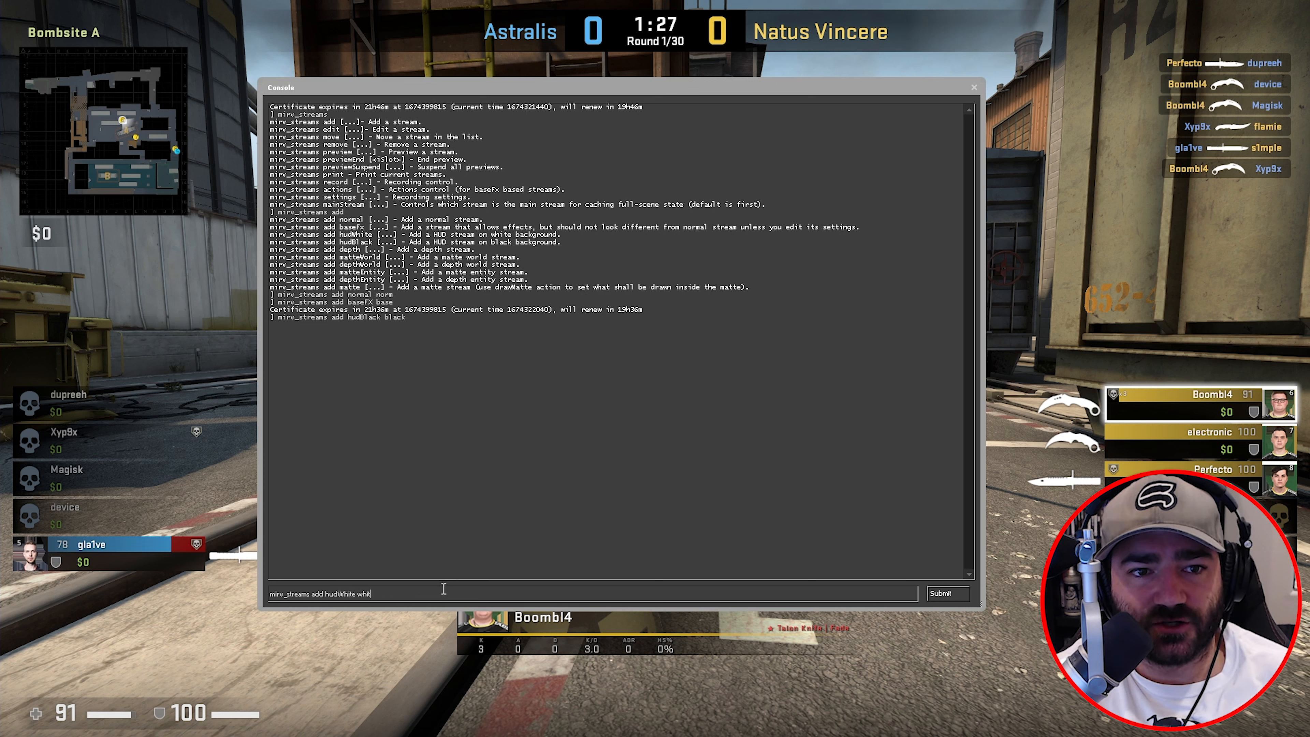
{"action": "type", "text": "e"}
{"action": "key", "text": "Return"}
{"action": "type", "text": "mirv_stre"}
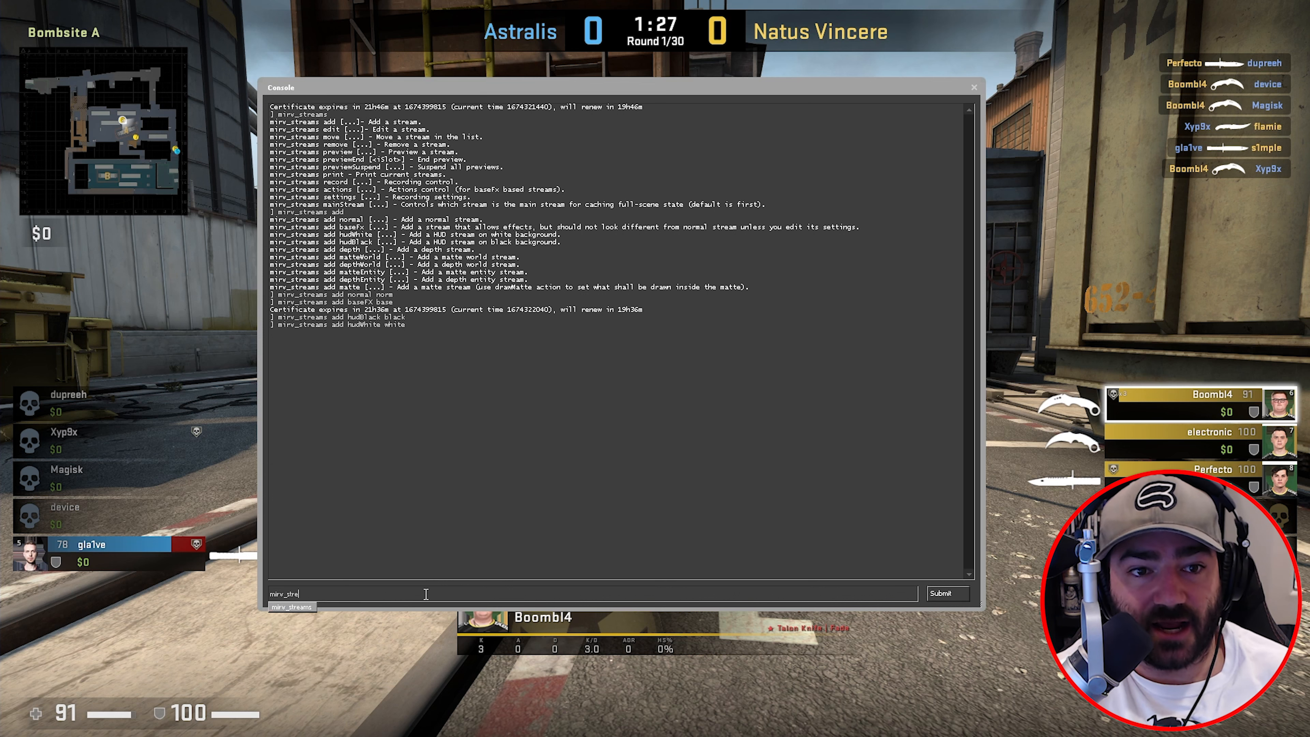
{"action": "type", "text": "ams preview b"}
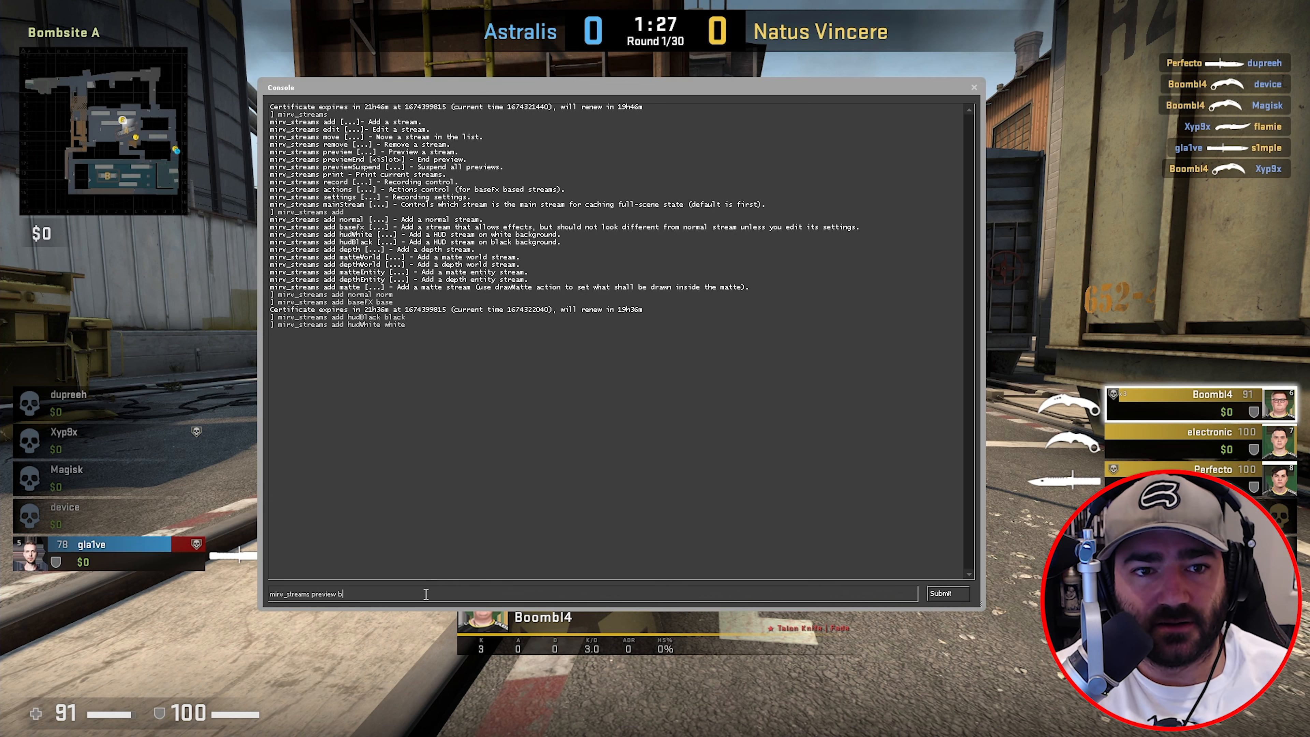
{"action": "type", "text": "lack"}
- Preview the black and then the white HUD streams over the scene
{"action": "key", "text": "Return"}
{"action": "left_click_drag", "start_coordinate": [682, 91], "coordinate": [893, 272]}
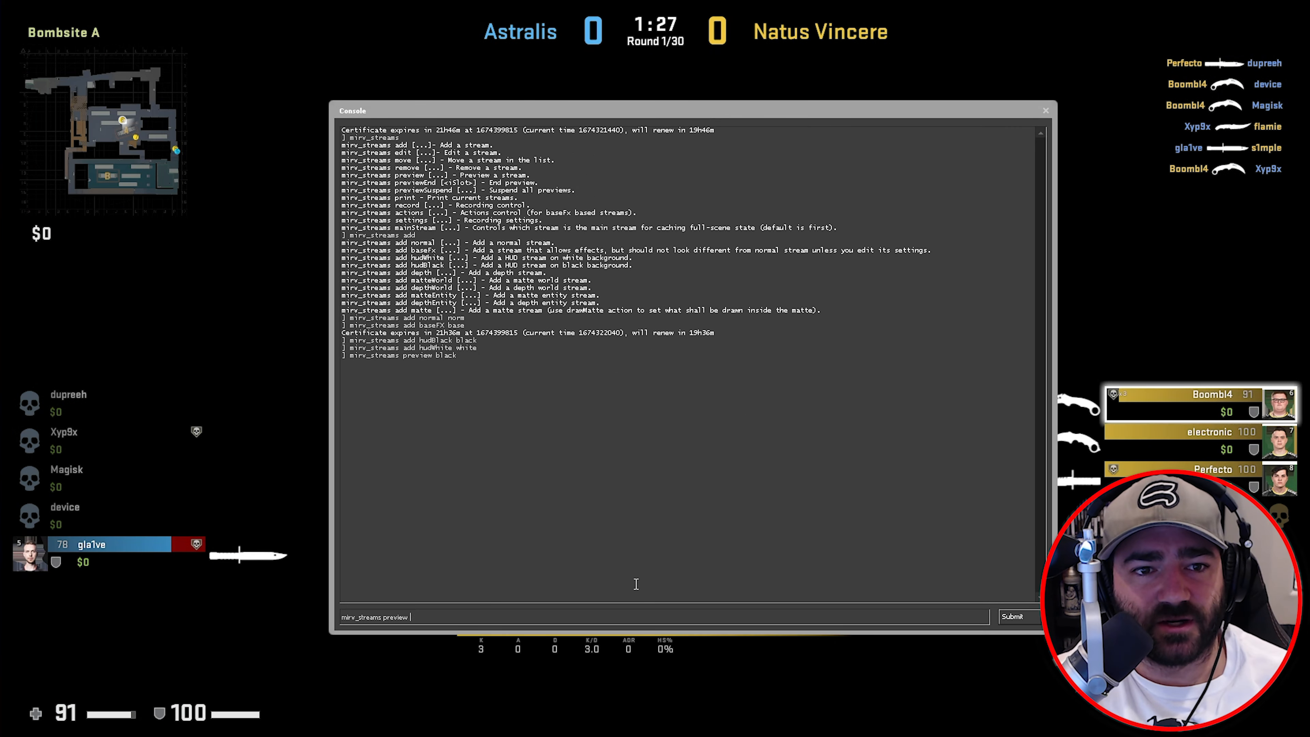
{"action": "type", "text": "white"}
{"action": "key", "text": "Return"}
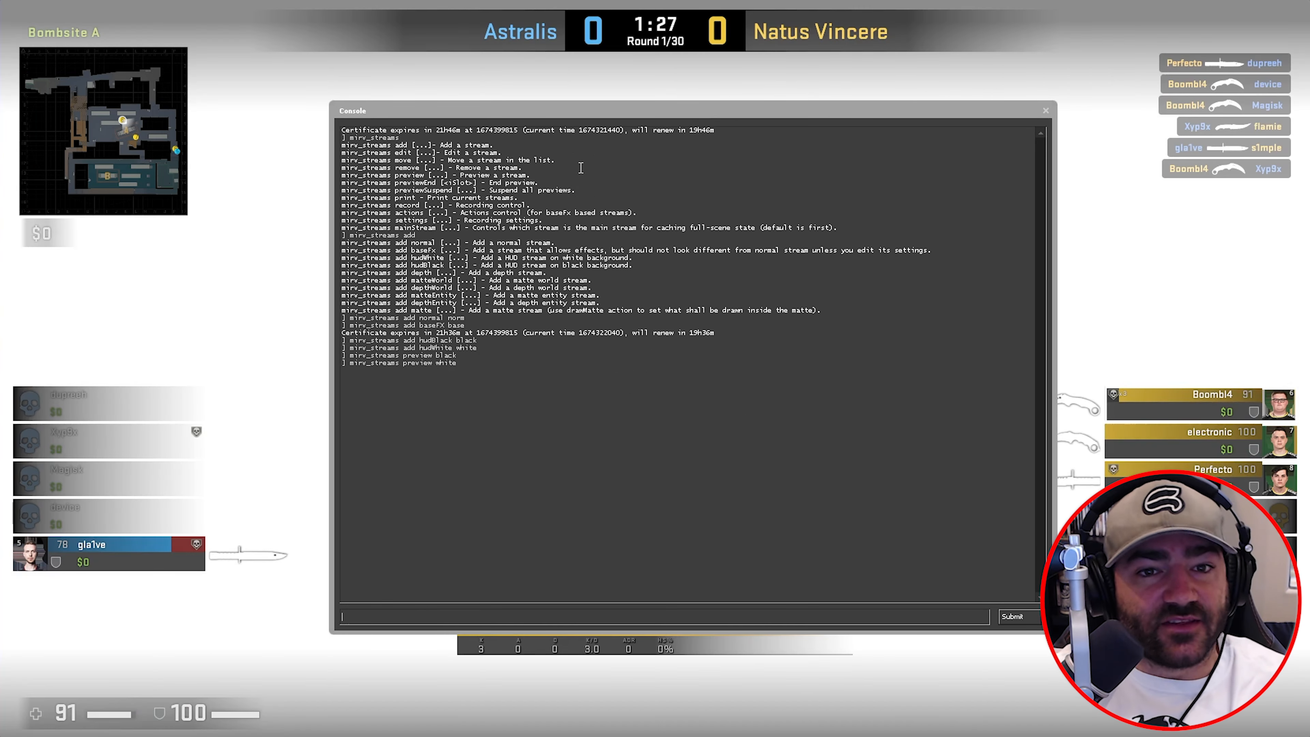
{"action": "left_click_drag", "start_coordinate": [730, 112], "coordinate": [705, 106]}
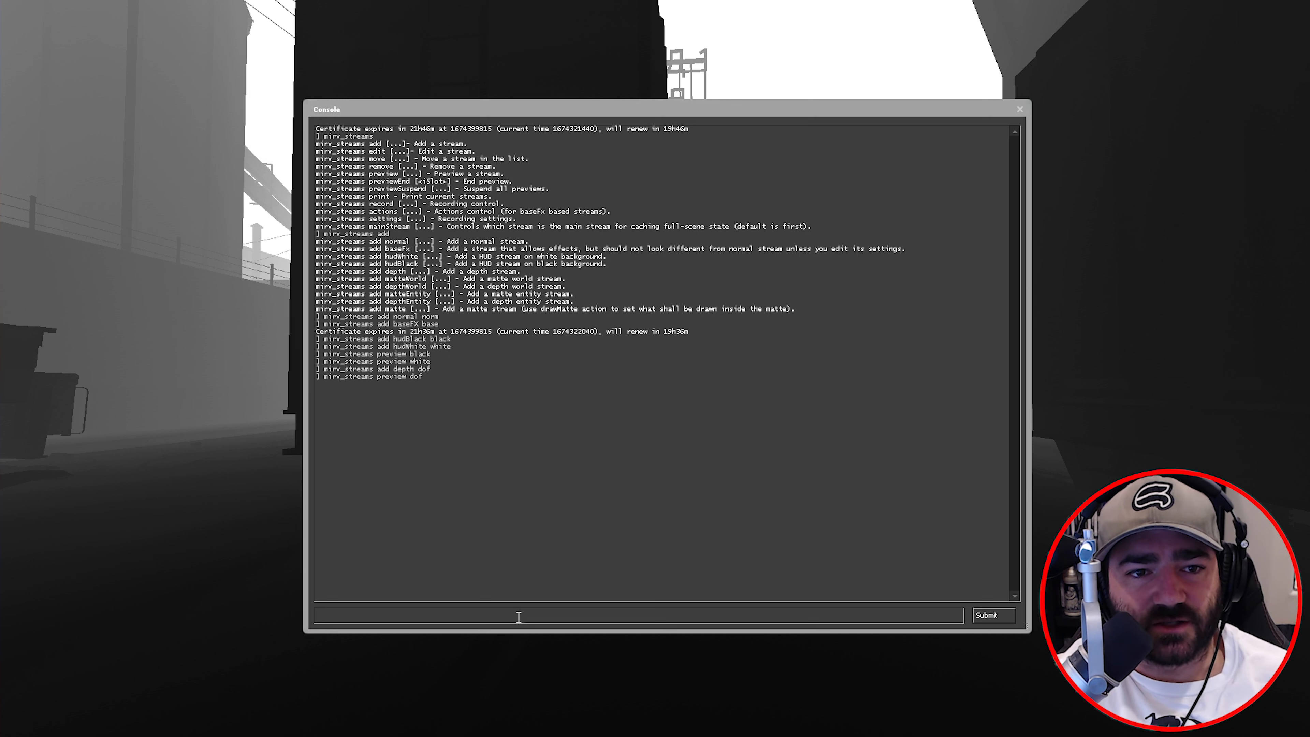
- Add a matteWorld stream named world and preview it
{"action": "type", "text": "mirv_stream"}
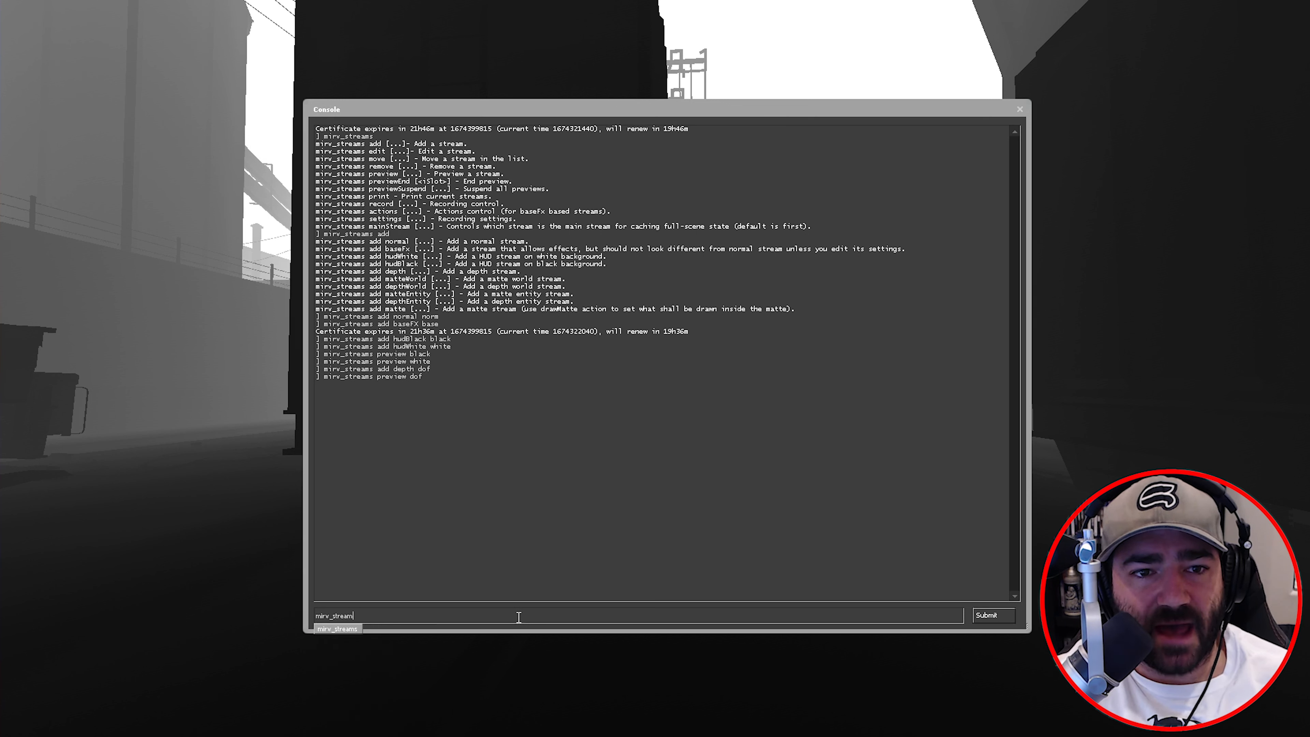
{"action": "type", "text": "s add m,a"}
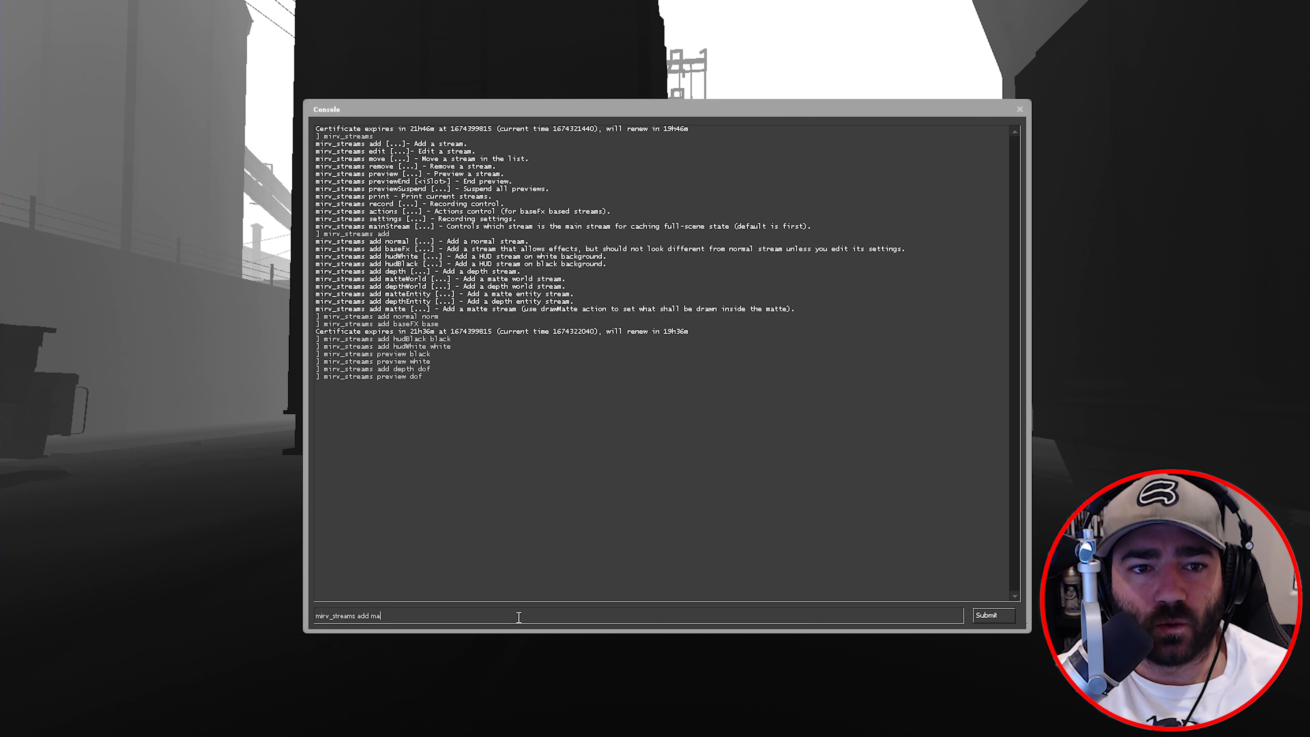
{"action": "type", "text": "tteWorld world"}
{"action": "key", "text": "Return"}
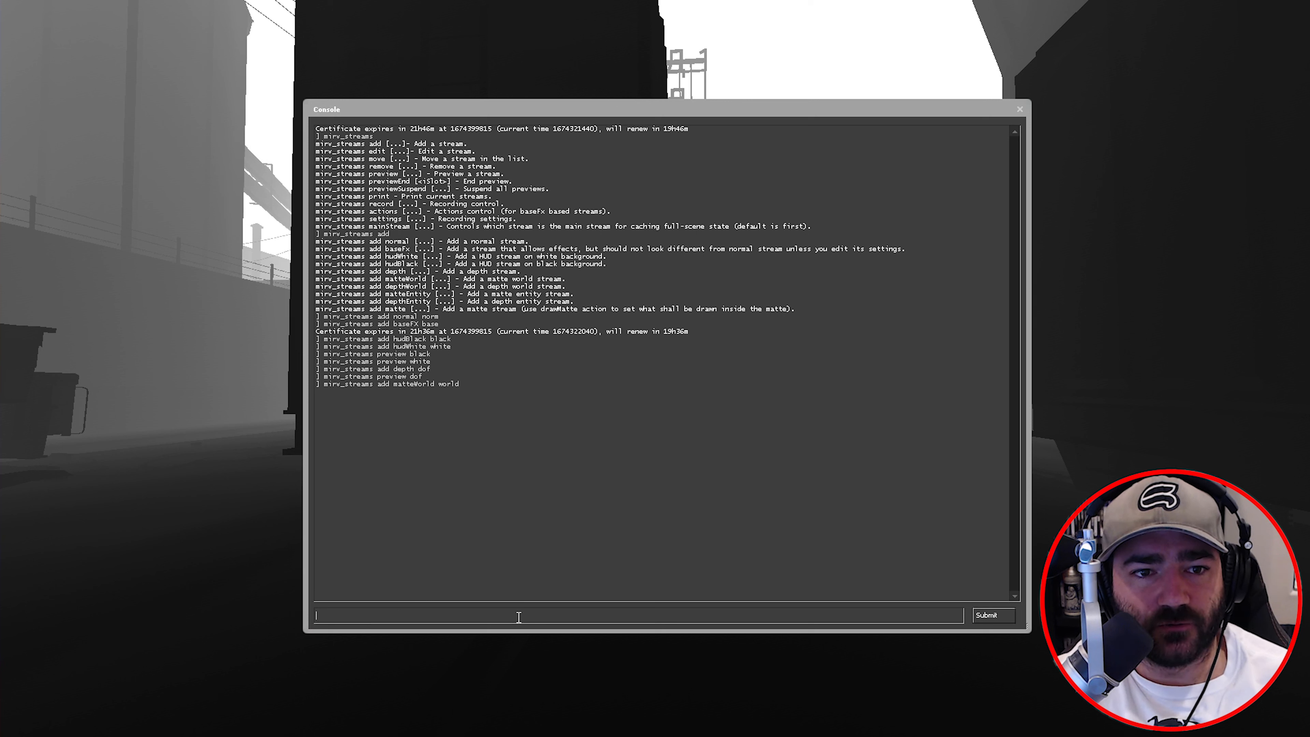
{"action": "key", "text": "Up"}
{"action": "key", "text": "Up"}
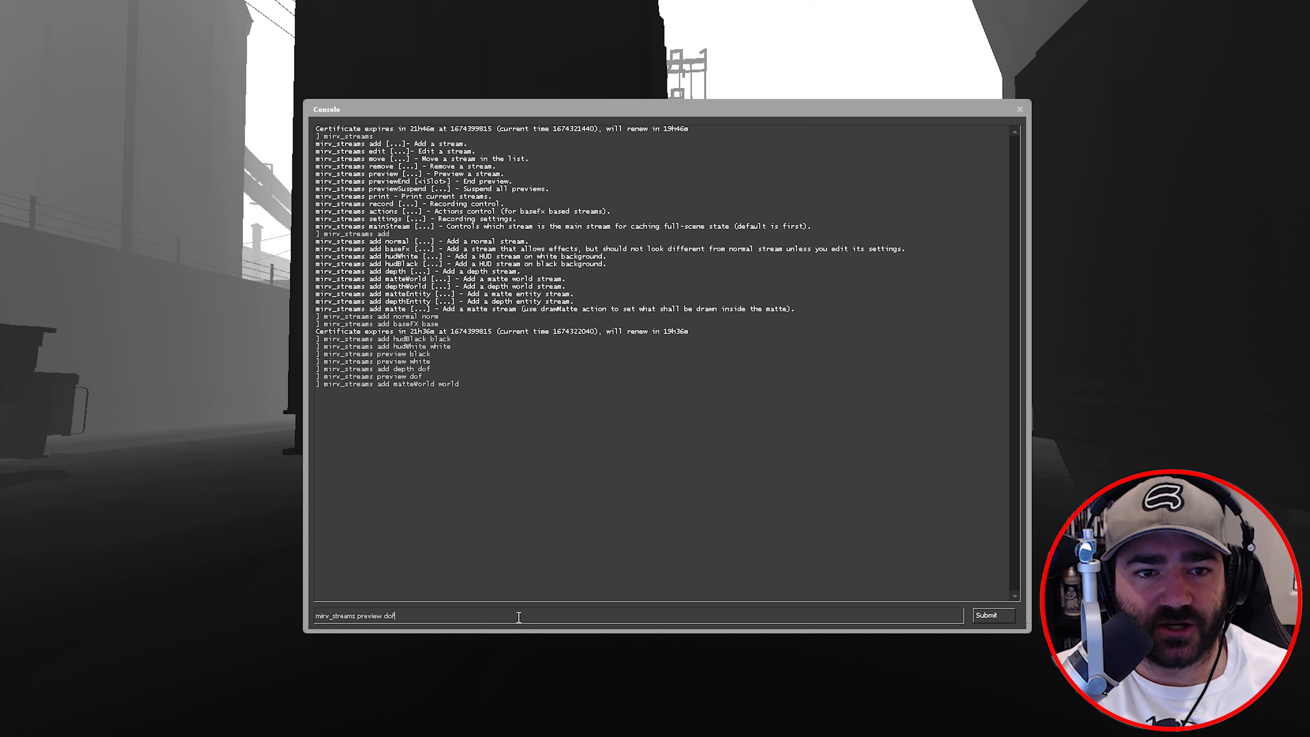
{"action": "key", "text": "BackSpace"}
{"action": "key", "text": "BackSpace"}
{"action": "key", "text": "BackSpace"}
{"action": "type", "text": "world"}
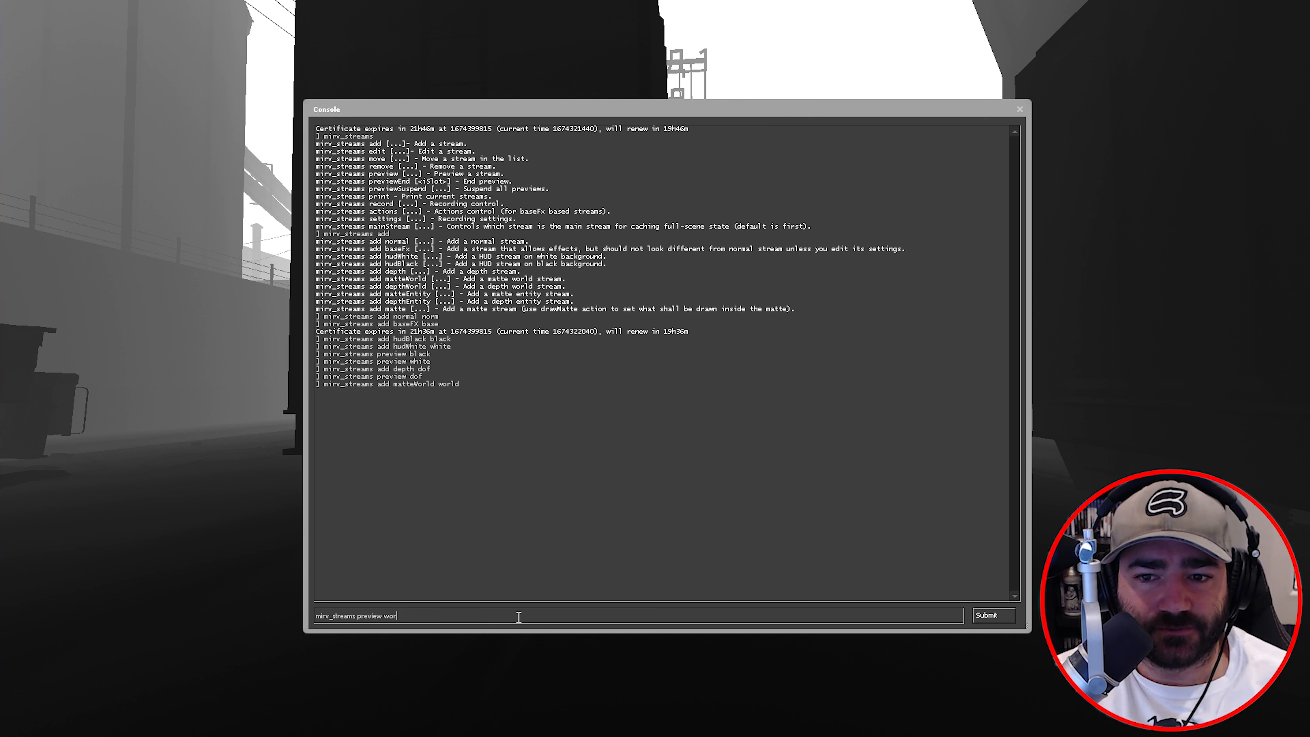
{"action": "key", "text": "Return"}
{"action": "key", "text": "grave"}
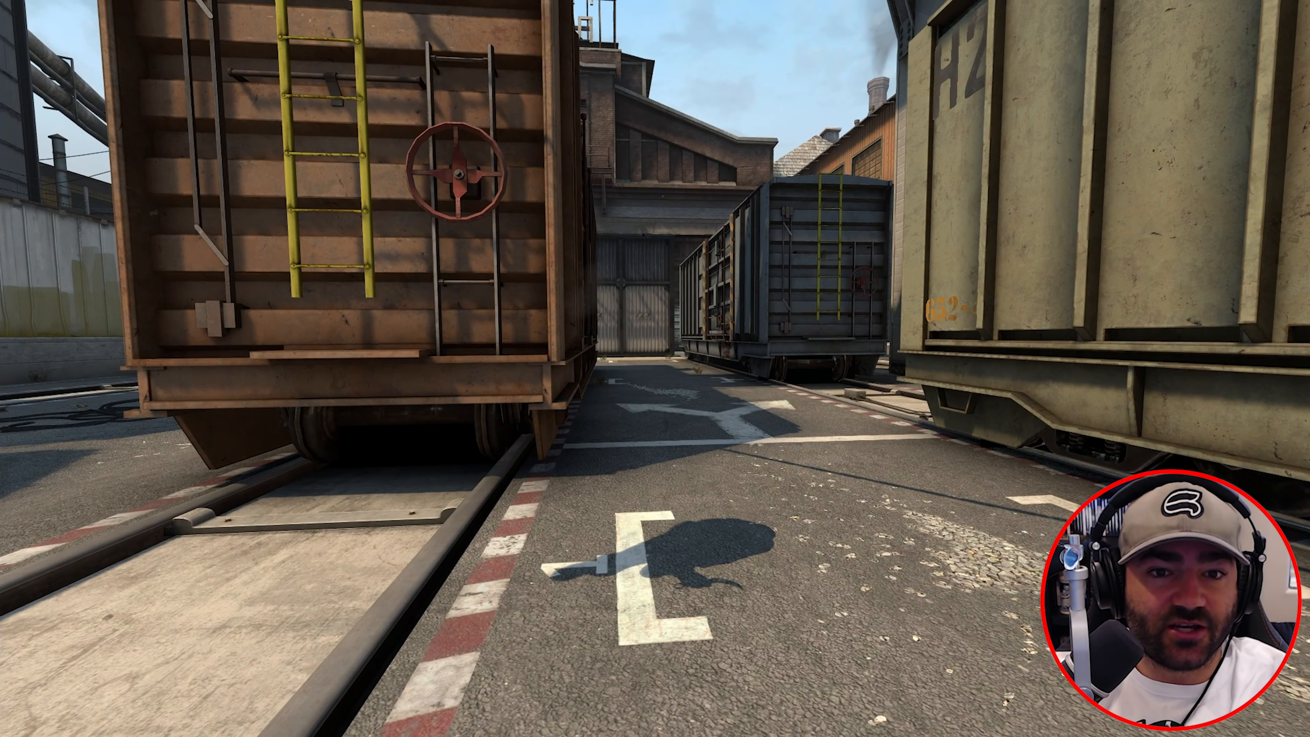
- Add a matteEntity stream named entity and preview it, showing the player on green
{"action": "type", "text": "b"}
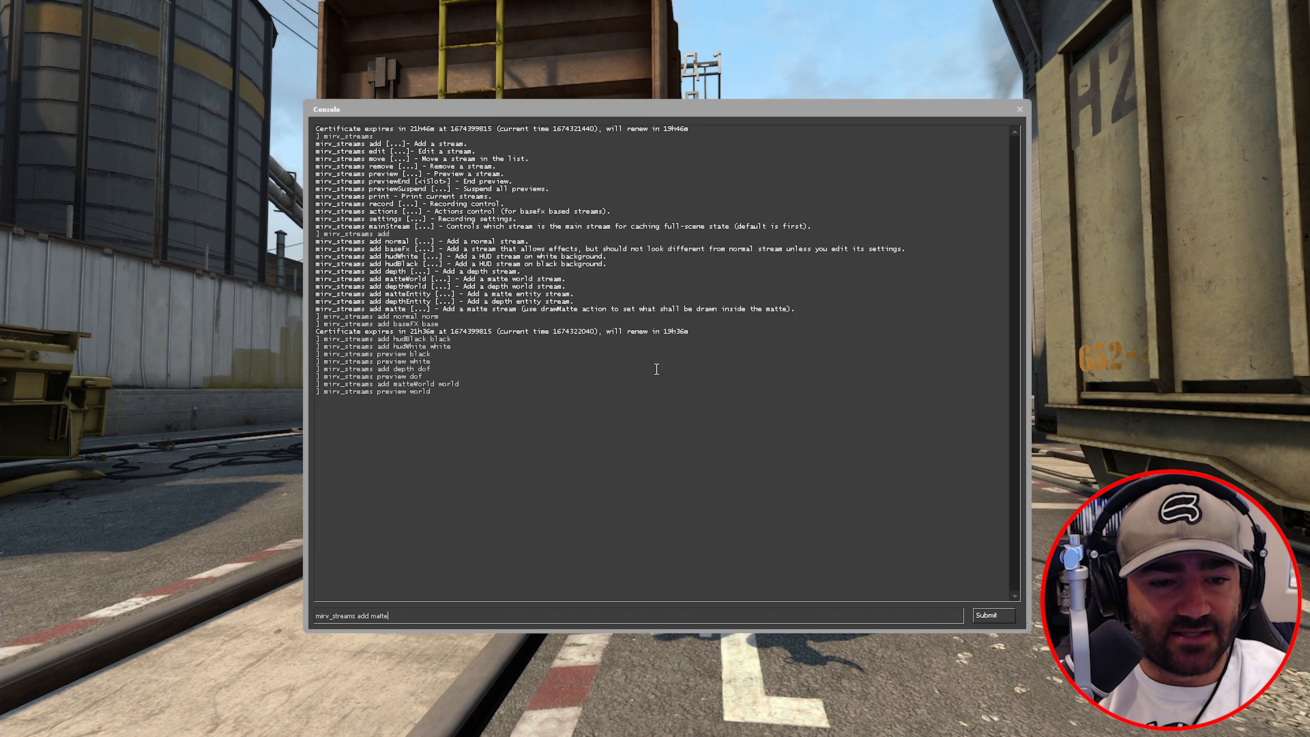
{"action": "type", "text": "Entity"}
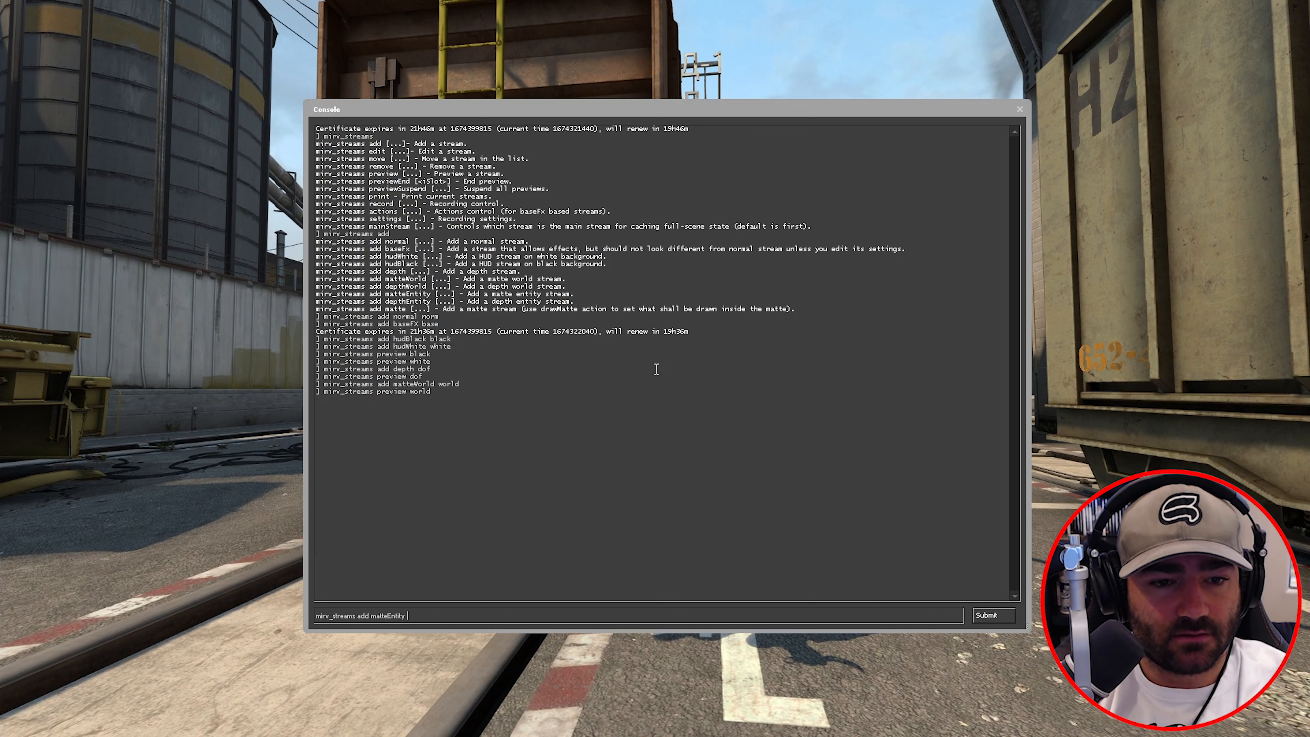
{"action": "type", "text": "ity"}
{"action": "key", "text": "Return"}
{"action": "type", "text": "mirv_streams preview en"}
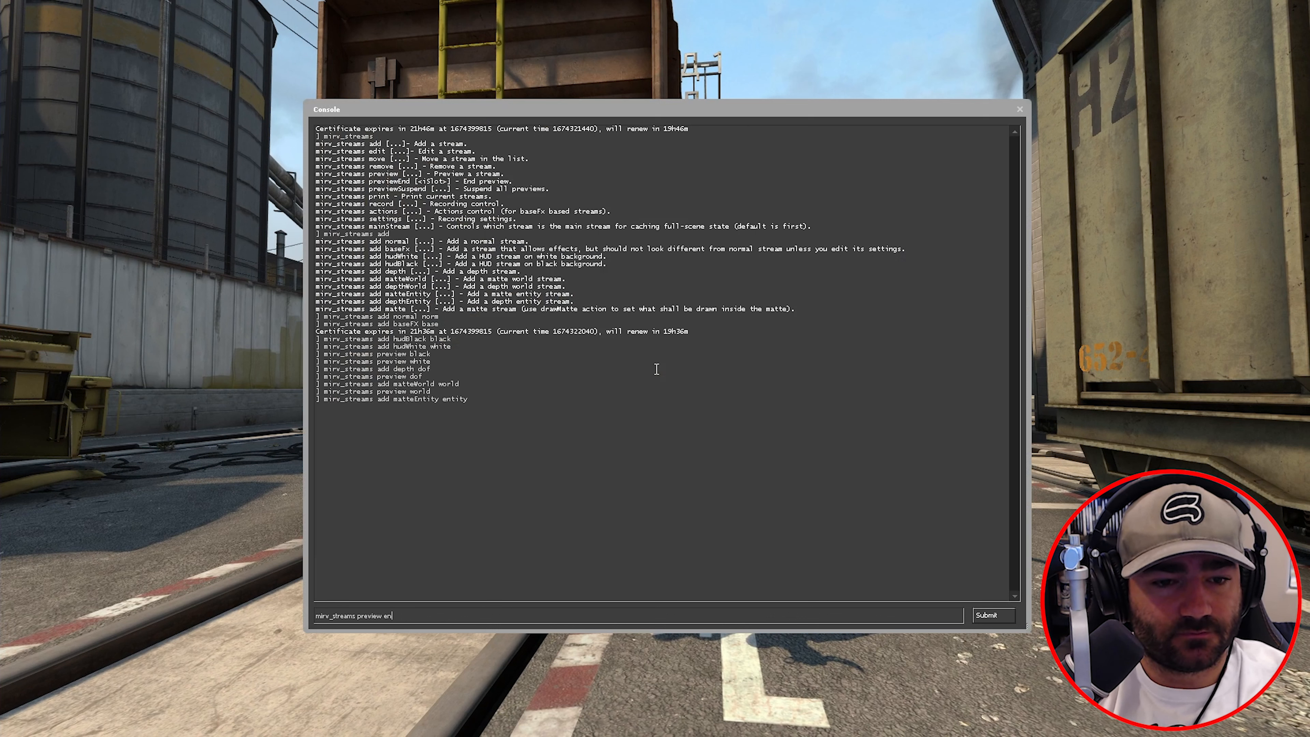
{"action": "type", "text": "tity"}
{"action": "key", "text": "Return"}
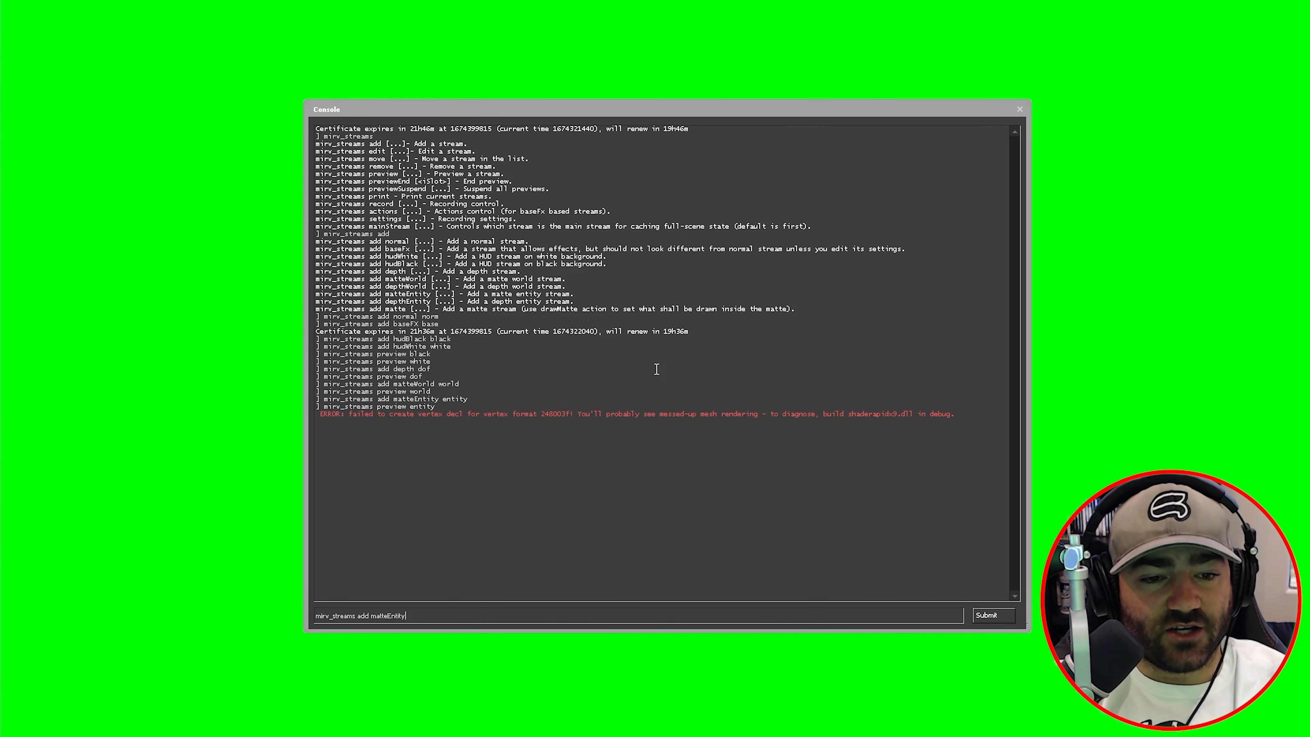
- Add a matte stream named alpha
{"action": "key", "text": "BackSpace"}
{"action": "key", "text": "BackSpace"}
{"action": "key", "text": "BackSpace"}
{"action": "key", "text": "BackSpace"}
{"action": "key", "text": "BackSpace"}
{"action": "key", "text": "BackSpace"}
{"action": "key", "text": "BackSpace"}
{"action": "key", "text": "BackSpace"}
{"action": "key", "text": "BackSpace"}
{"action": "key", "text": "BackSpace"}
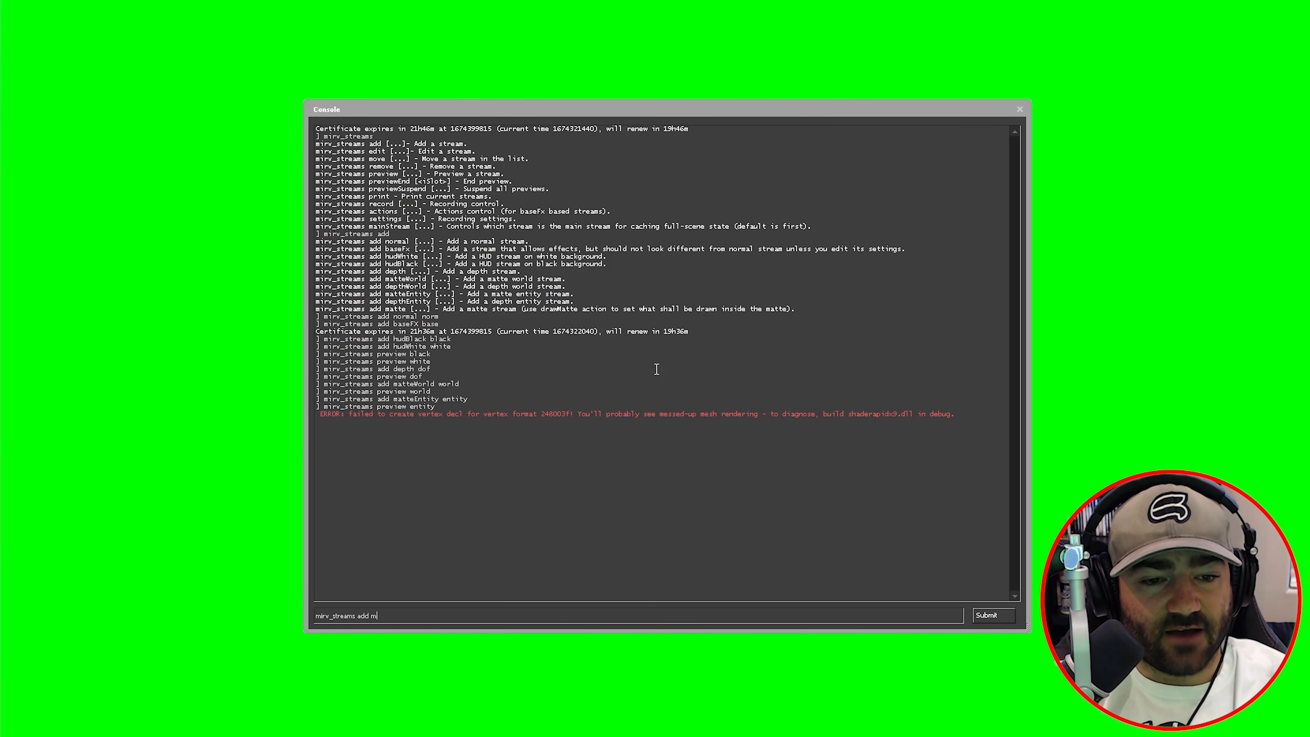
{"action": "type", "text": "matte"}
{"action": "key", "text": "BackSpace"}
{"action": "key", "text": "BackSpace"}
{"action": "key", "text": "BackSpace"}
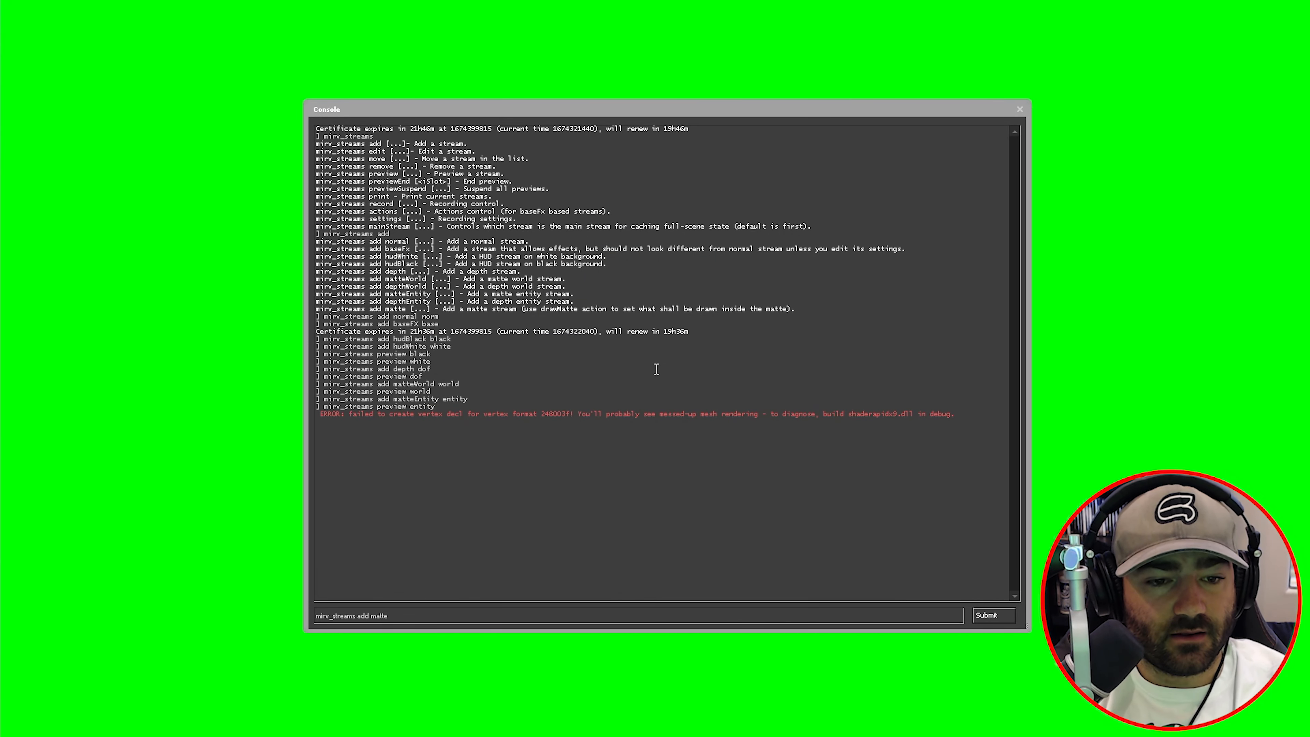
{"action": "key", "text": "Return"}
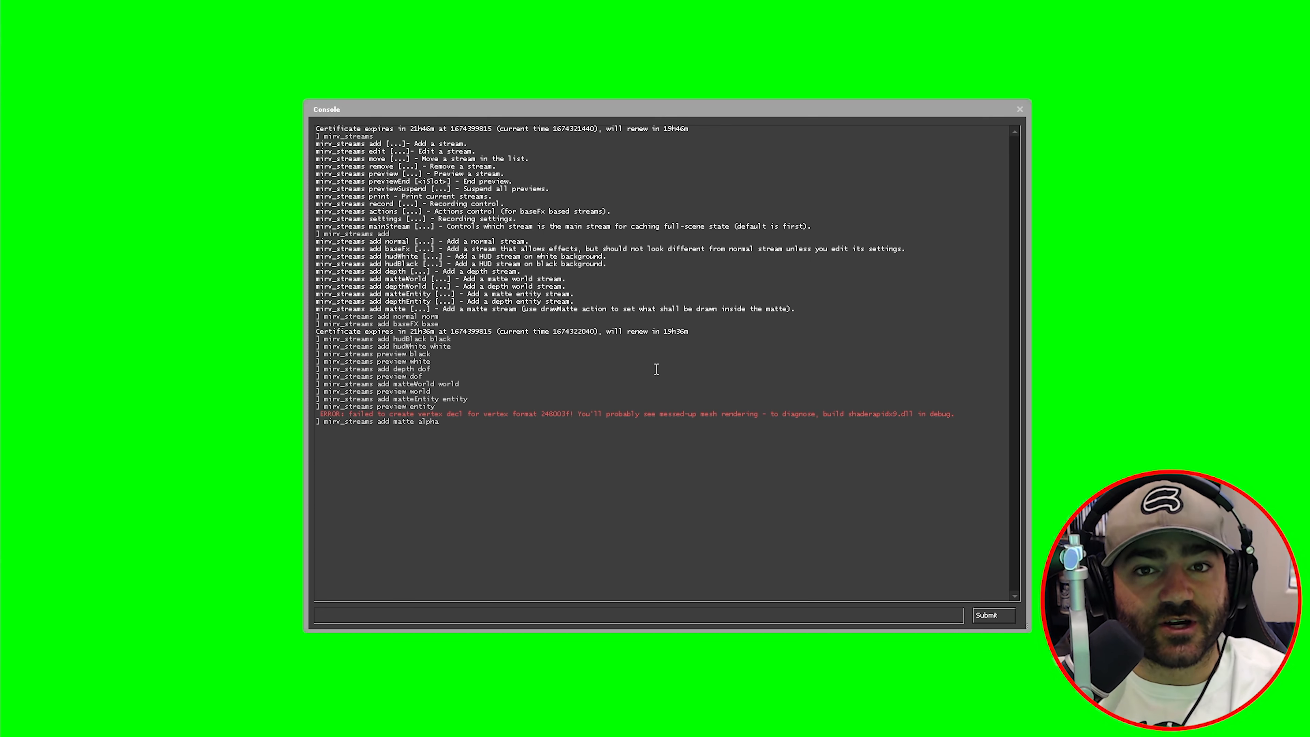
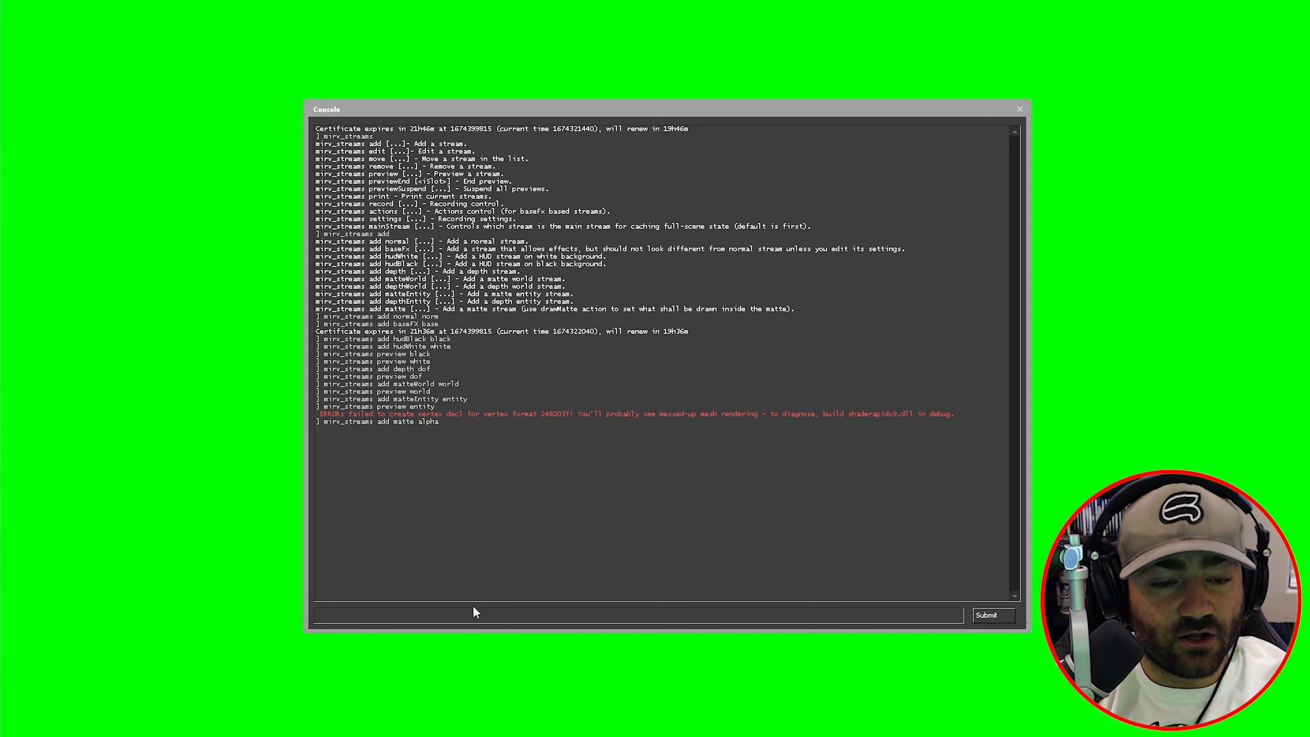
- Print the stream list with mirv_streams print, highlighting the norm stream entry
{"action": "type", "text": "mirv"}
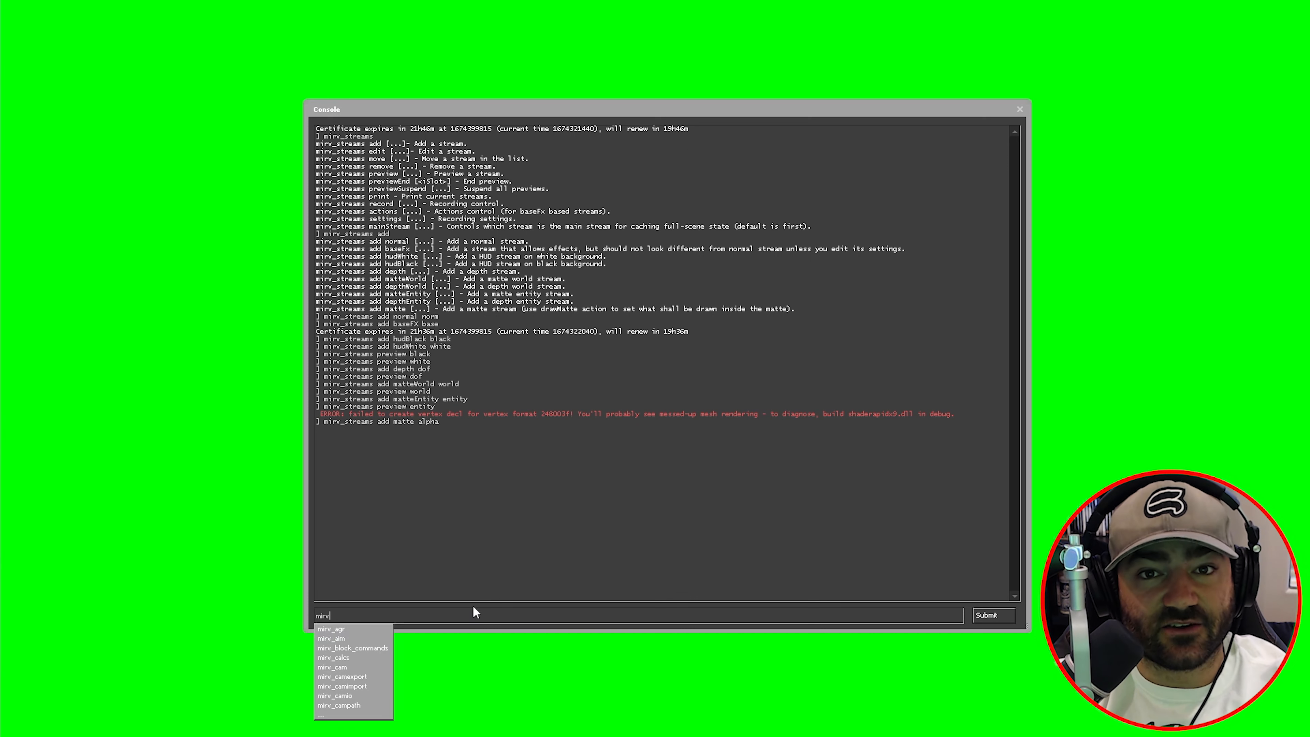
{"action": "type", "text": "_"}
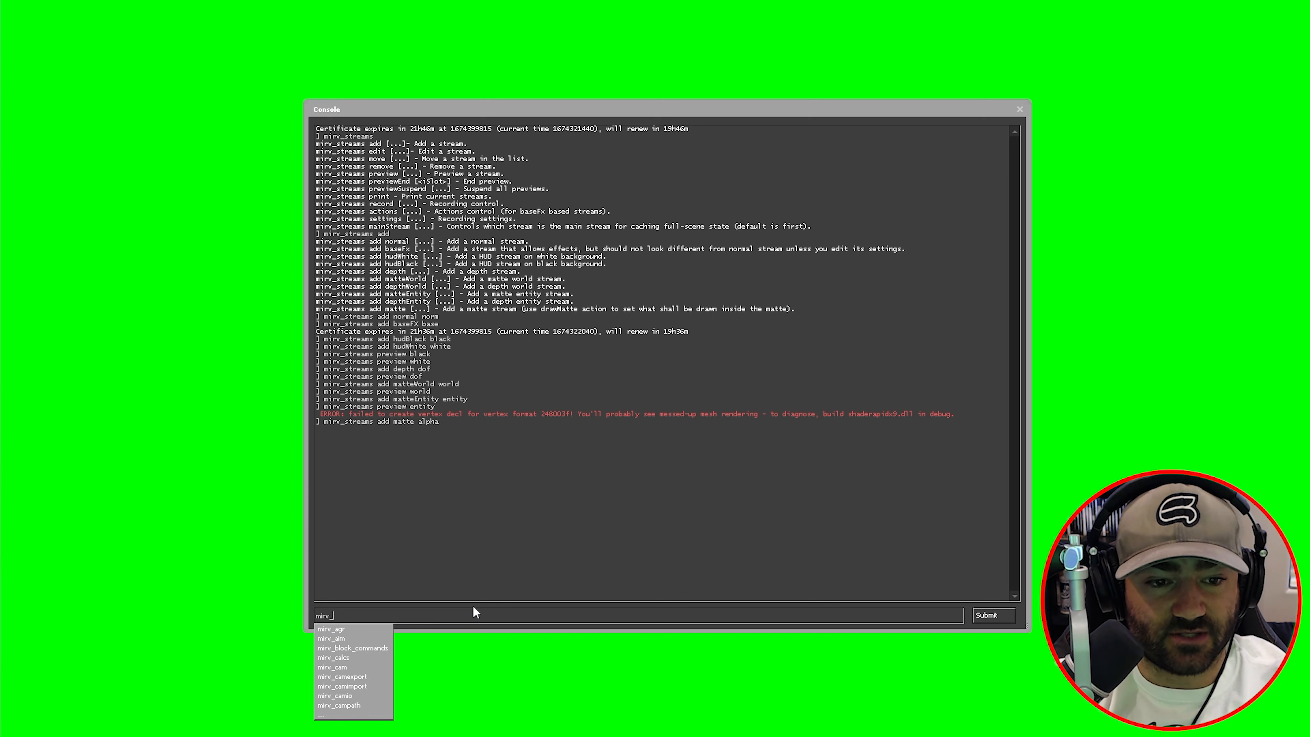
{"action": "type", "text": "streams print"}
{"action": "key", "text": "Return"}
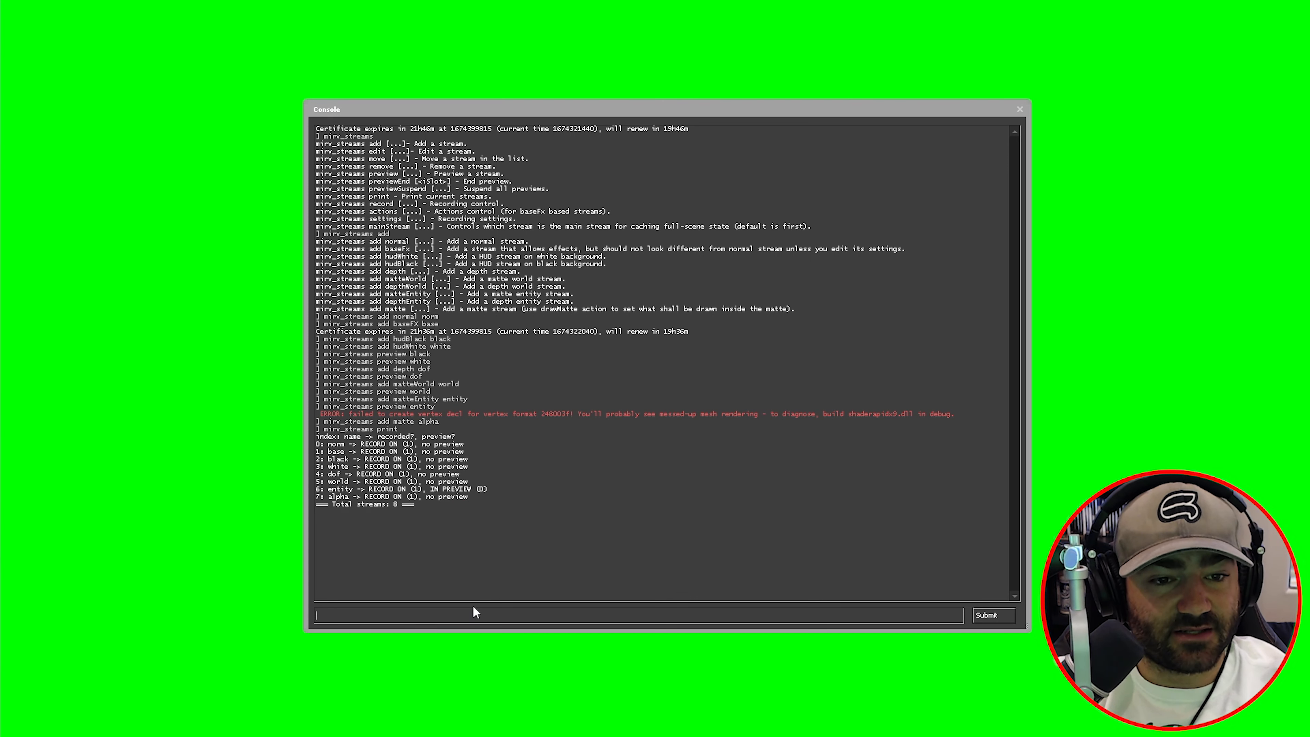
{"action": "left_click_drag", "start_coordinate": [333, 445], "coordinate": [343, 497]}
{"action": "left_click", "coordinate": [352, 438]}
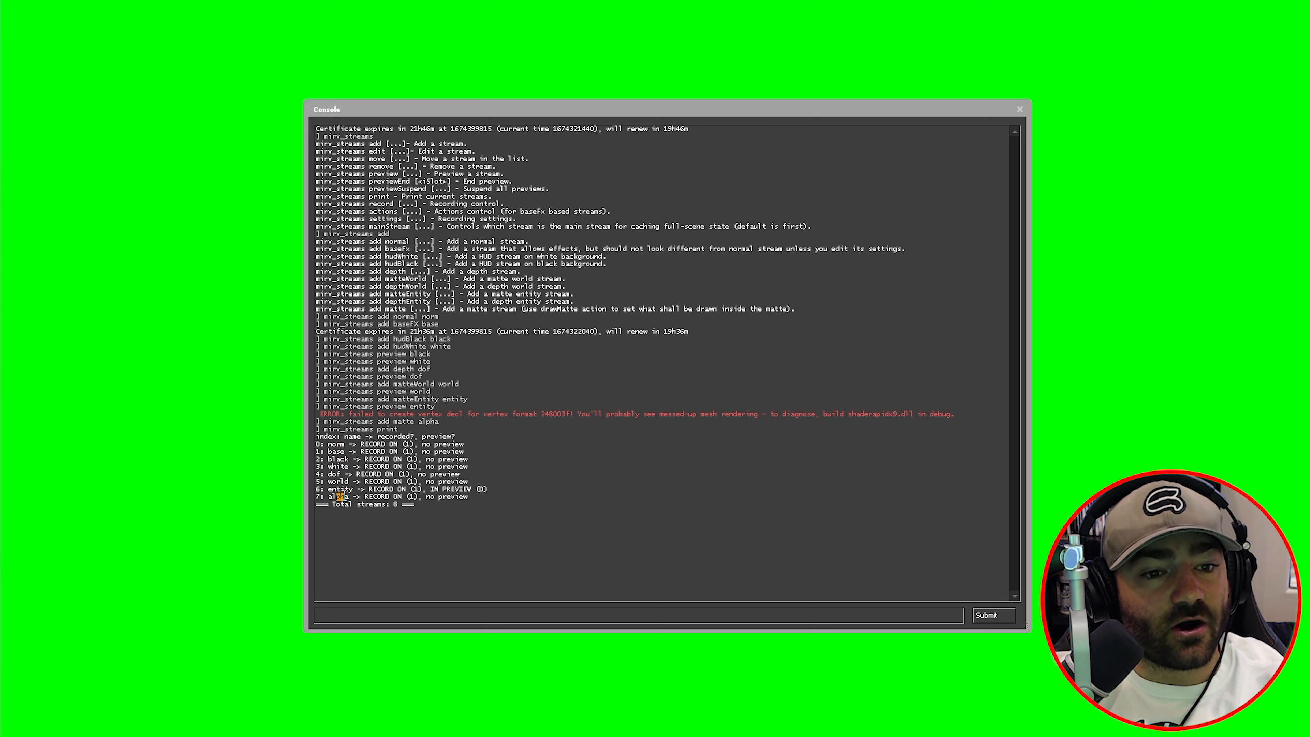
{"action": "left_click", "coordinate": [345, 496]}
- Highlight norm's index 0, its name, and the RECORD ON status of norm and base
{"action": "left_click_drag", "start_coordinate": [316, 444], "coordinate": [318, 443]}
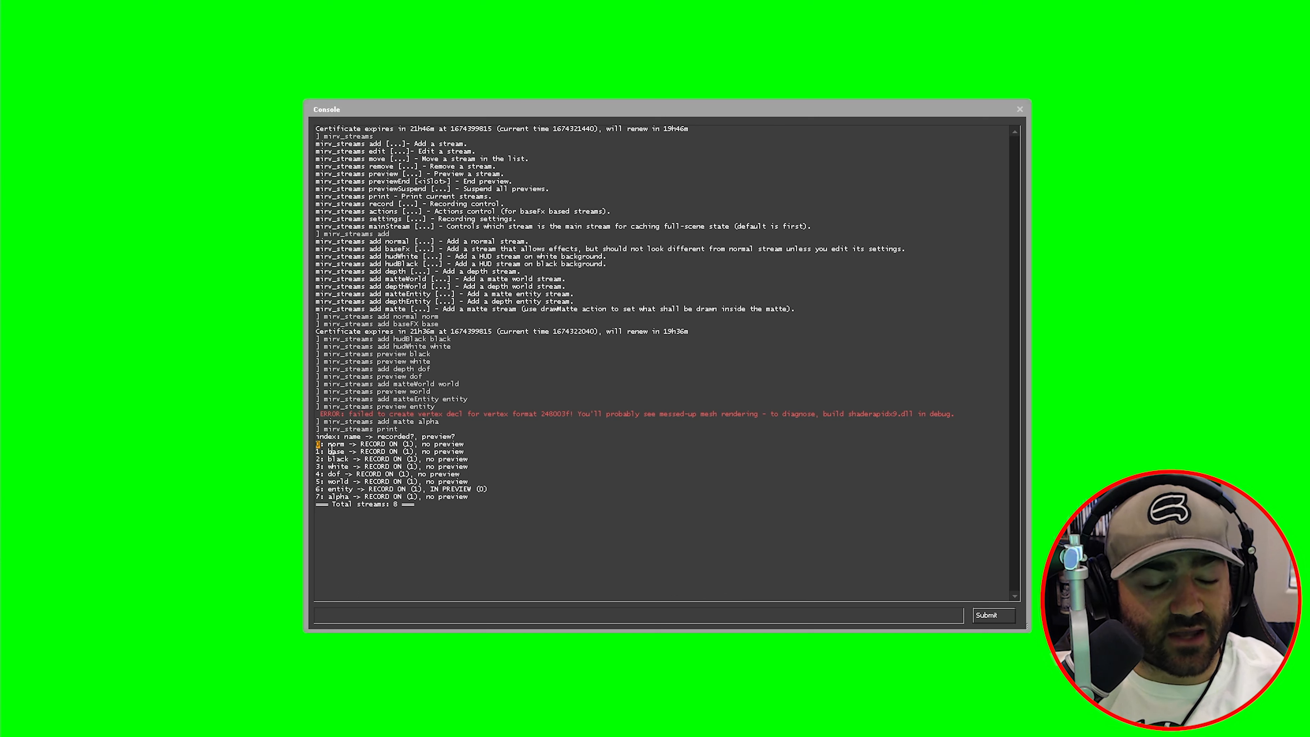
{"action": "left_click", "coordinate": [330, 450]}
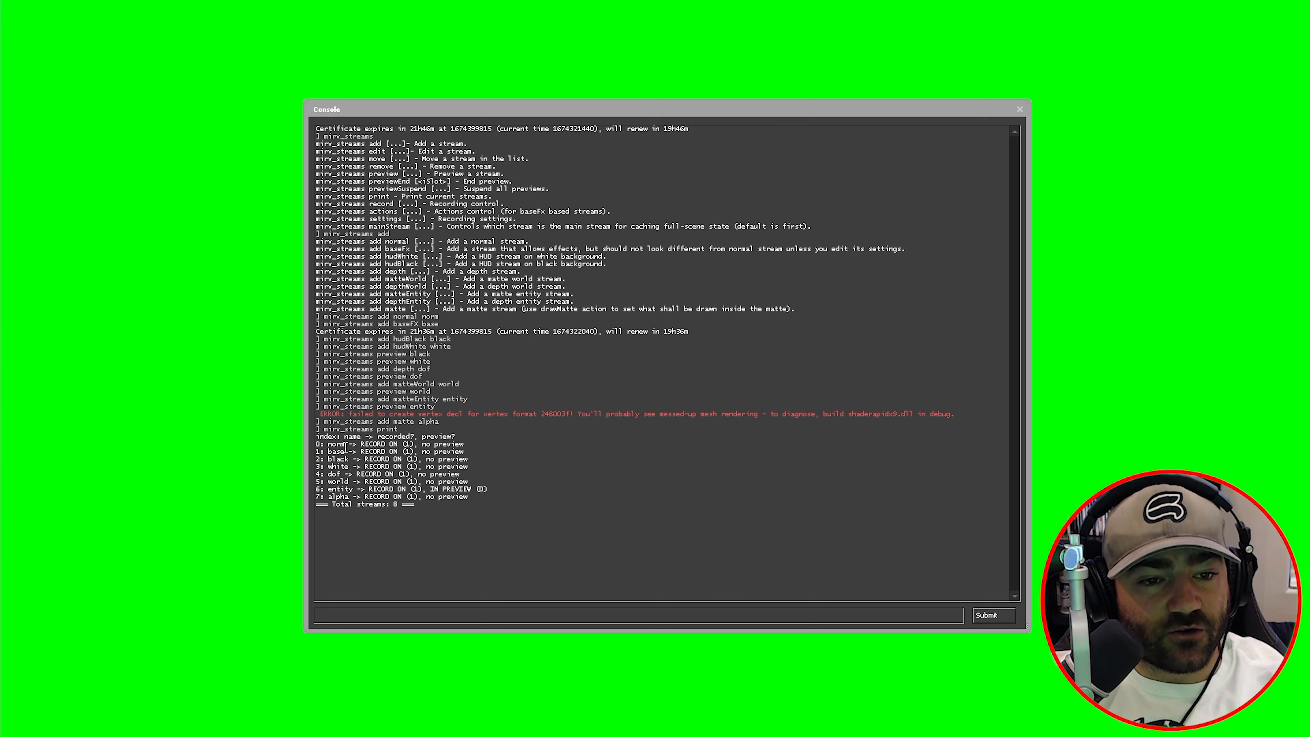
{"action": "left_click_drag", "start_coordinate": [345, 447], "coordinate": [330, 443]}
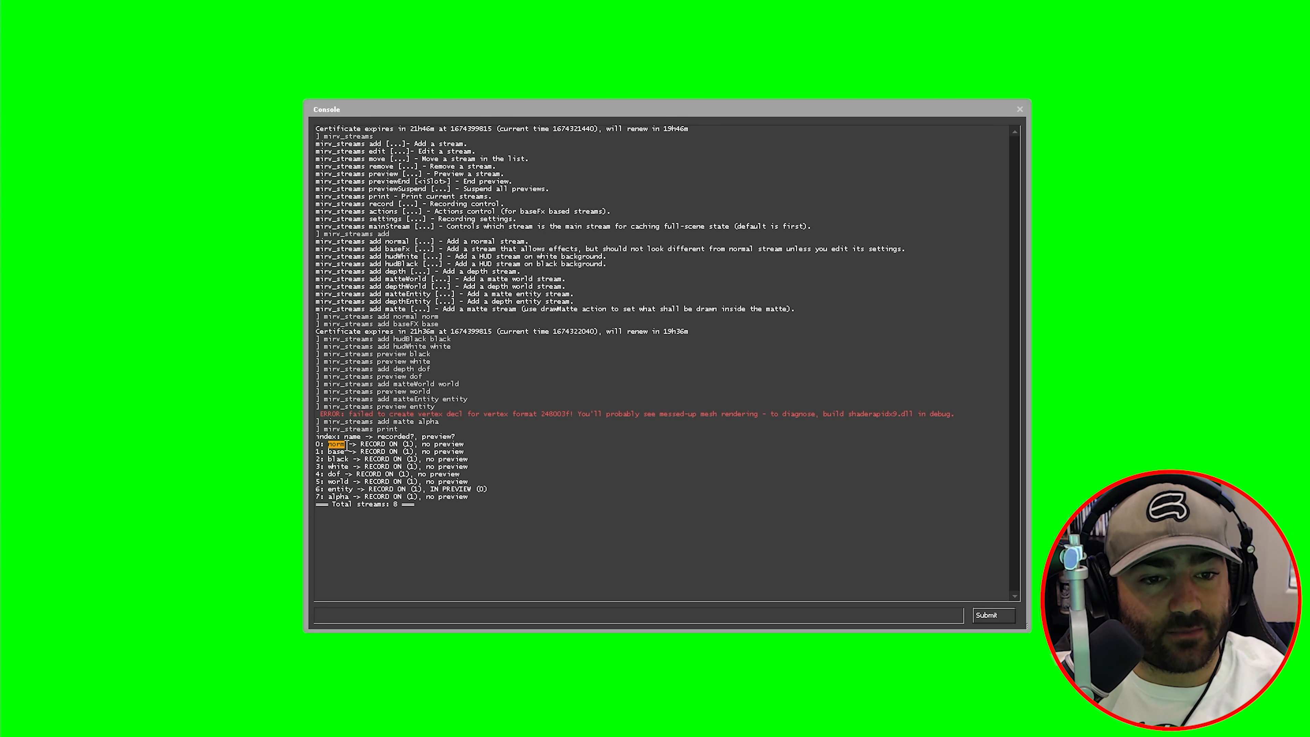
{"action": "left_click", "coordinate": [341, 452]}
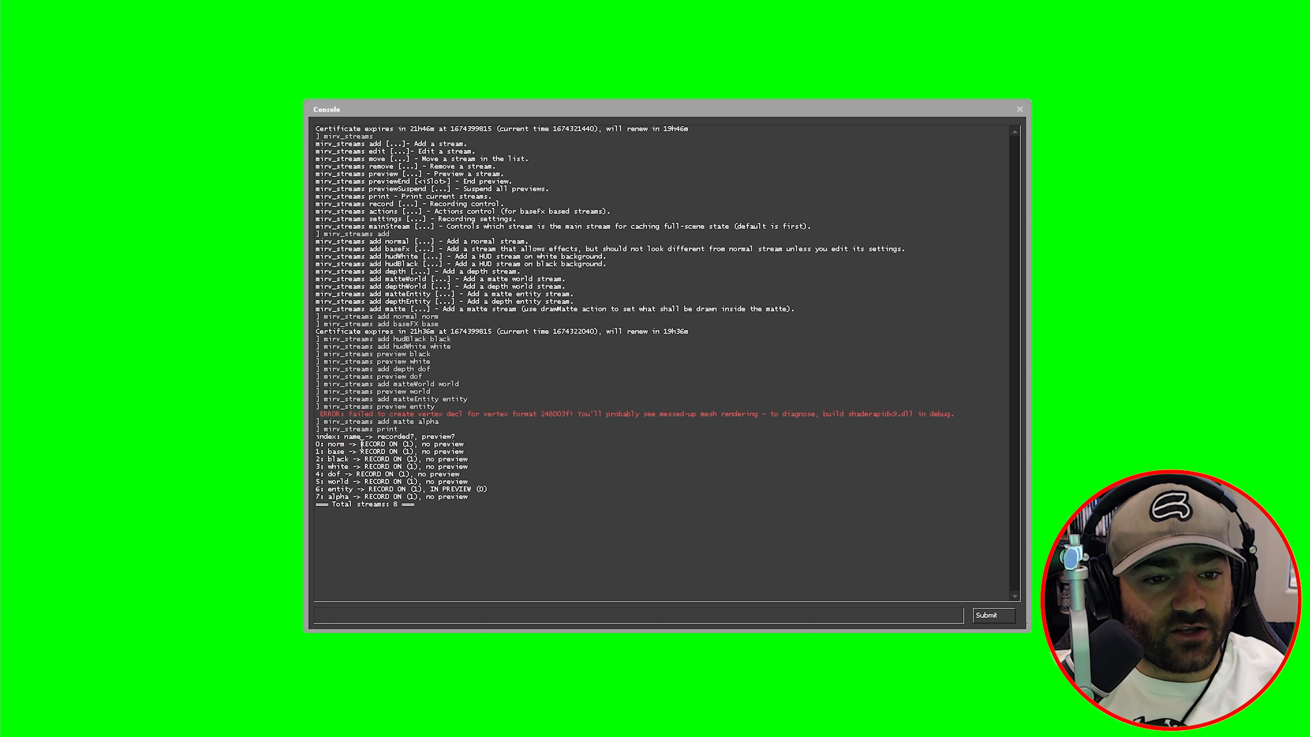
{"action": "mouse_move", "coordinate": [361, 445]}
{"action": "left_mouse_down"}
{"action": "mouse_move", "coordinate": [391, 447]}
{"action": "mouse_move", "coordinate": [364, 446]}
{"action": "mouse_move", "coordinate": [379, 453]}
{"action": "left_mouse_up"}
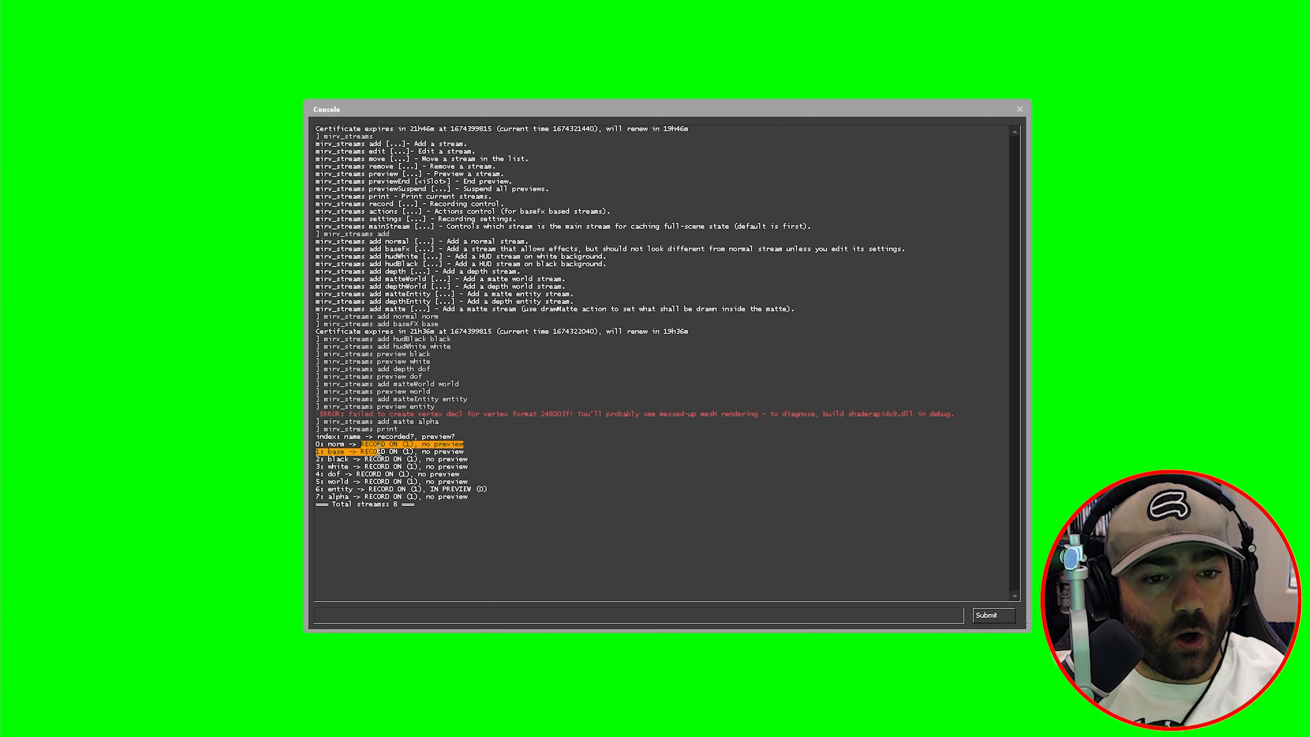
{"action": "left_click", "coordinate": [391, 452]}
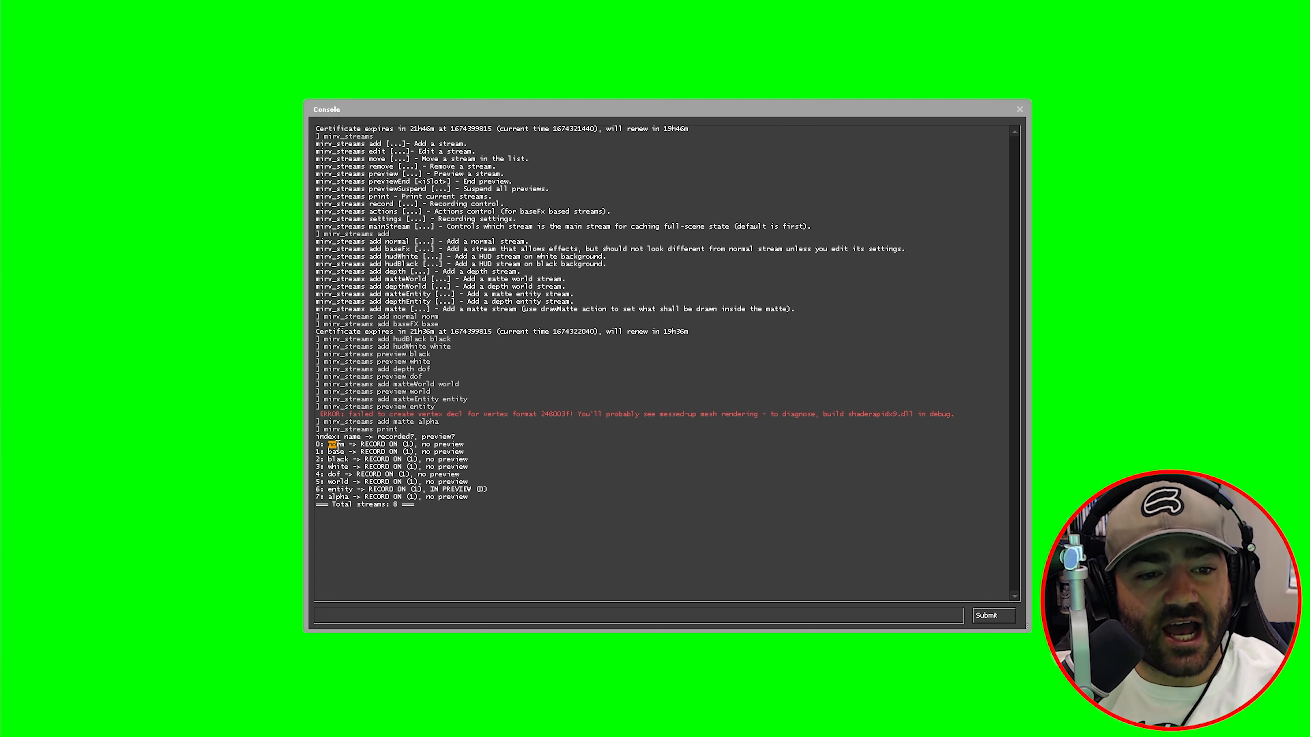
{"action": "left_click_drag", "start_coordinate": [325, 445], "coordinate": [317, 439]}
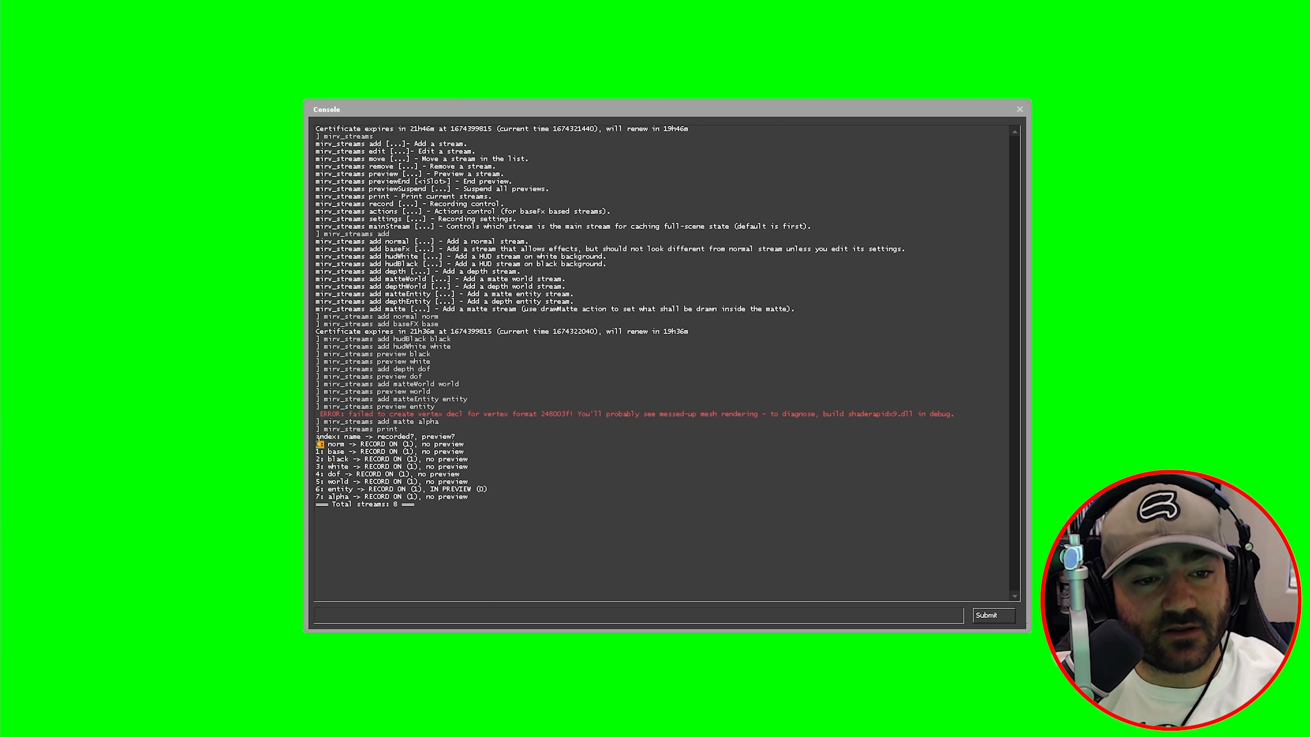
{"action": "left_click", "coordinate": [341, 443]}
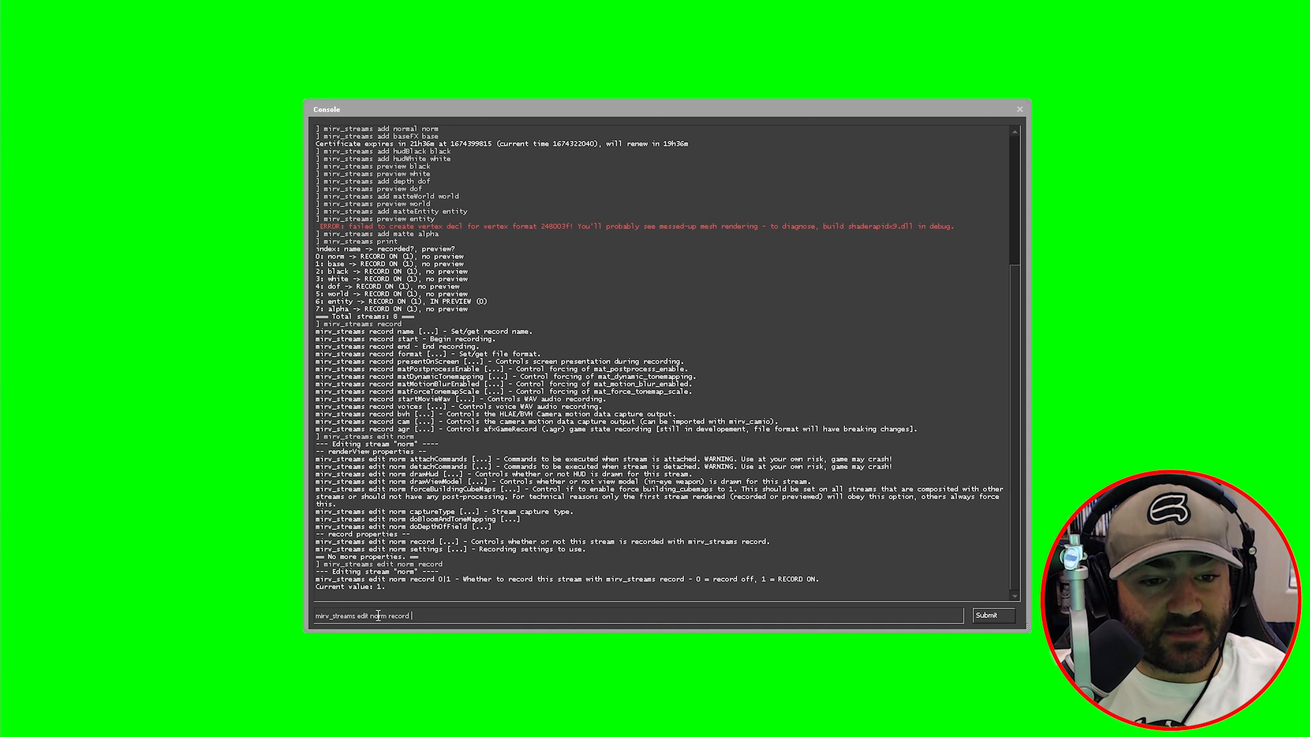
- Turn off recording for norm (edit norm record 0) and reprint the list to confirm record off
{"action": "left_click_drag", "start_coordinate": [346, 258], "coordinate": [332, 253]}
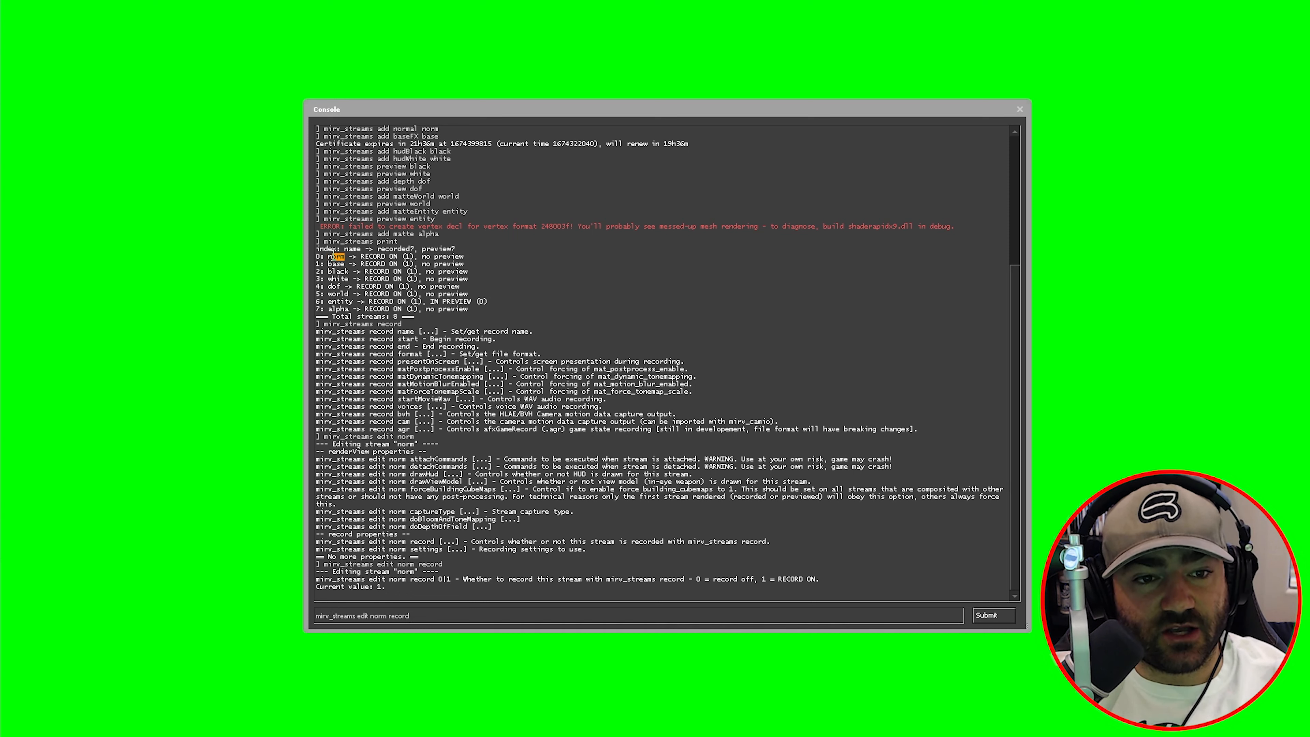
{"action": "left_click", "coordinate": [402, 616]}
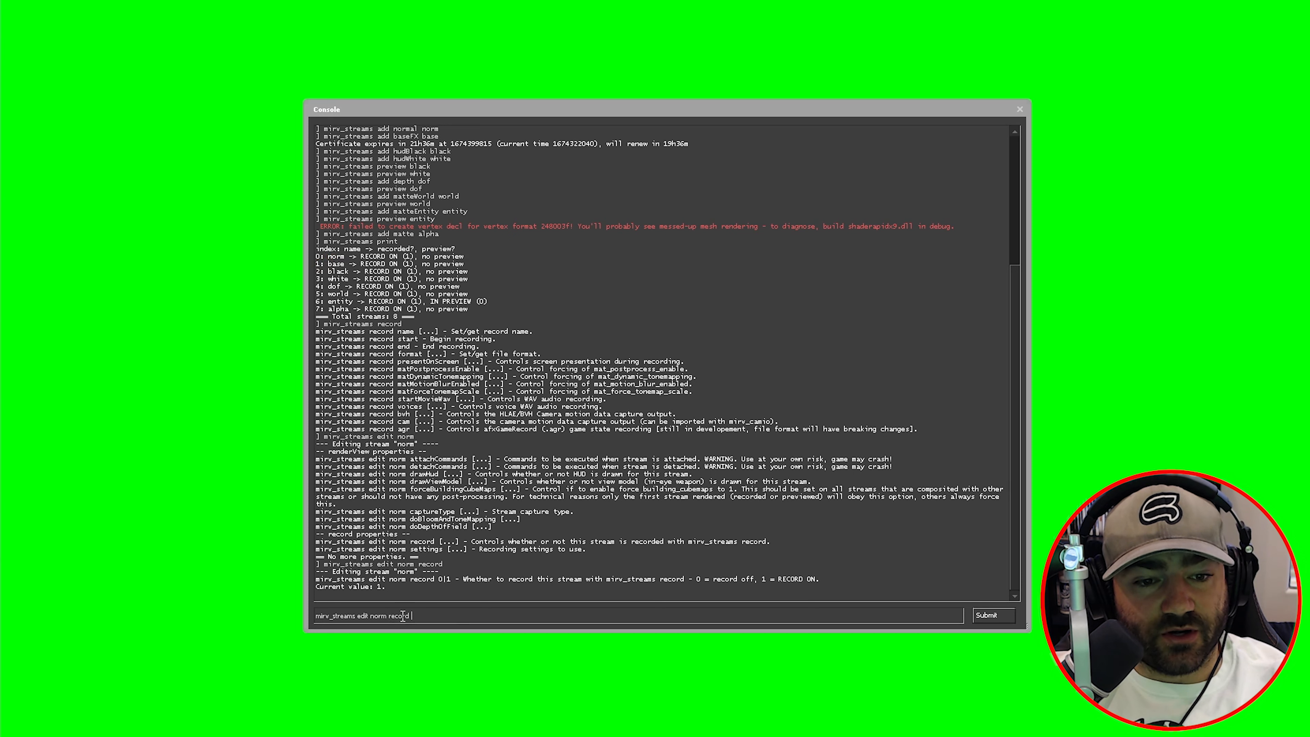
{"action": "key", "text": "Return"}
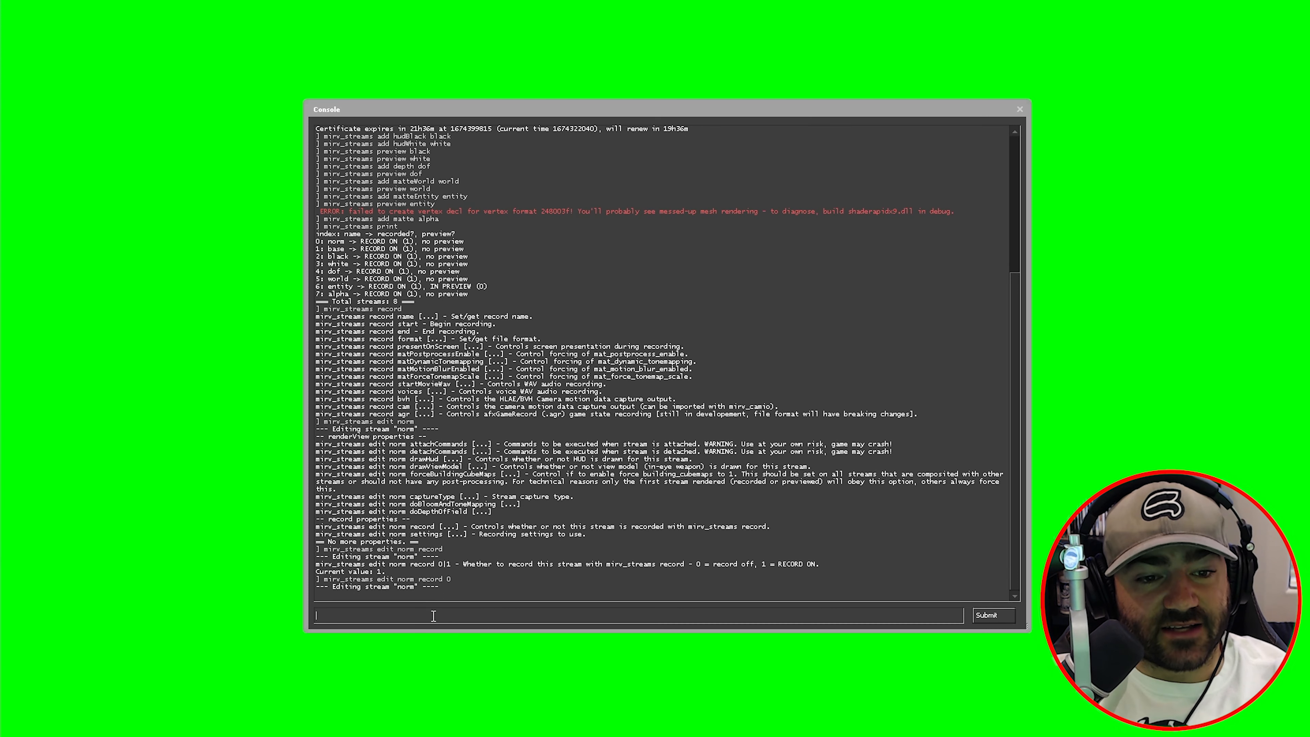
{"action": "key", "text": "Up"}
{"action": "key", "text": "Up"}
{"action": "key", "text": "Up"}
{"action": "key", "text": "Up"}
{"action": "key", "text": "Up"}
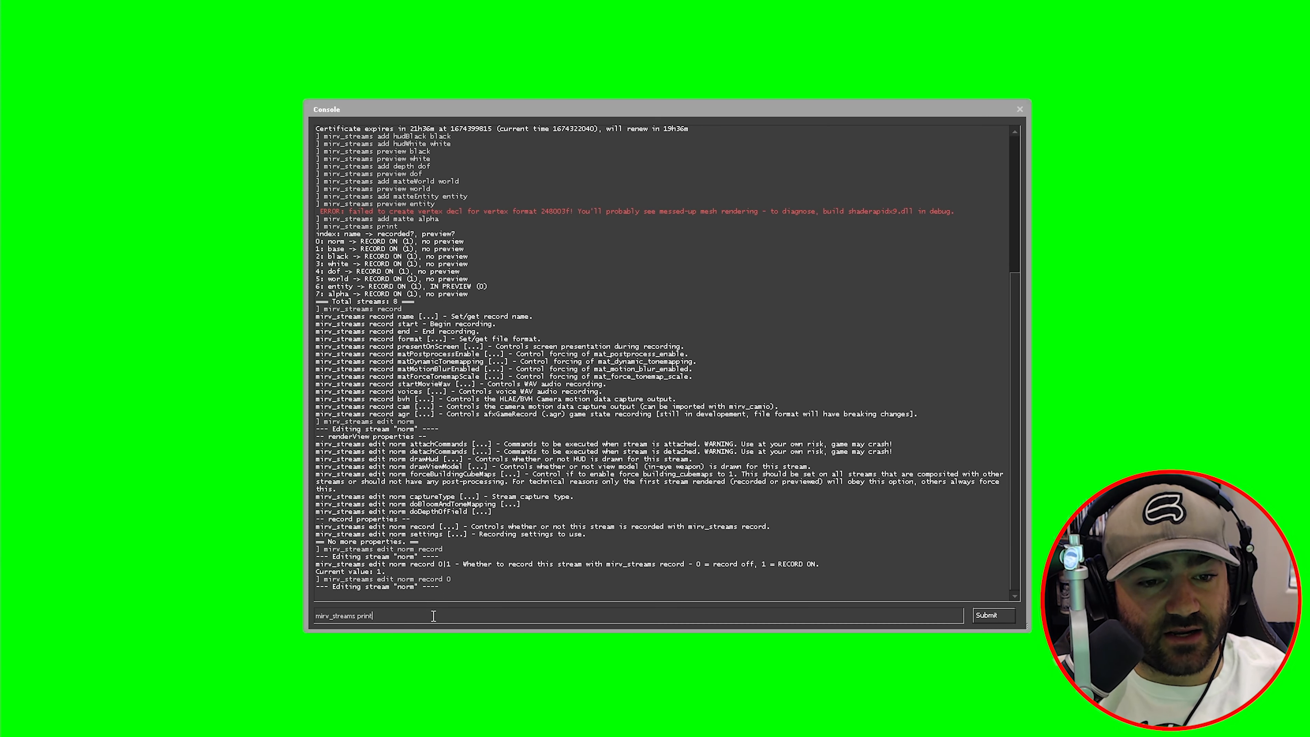
{"action": "key", "text": "Return"}
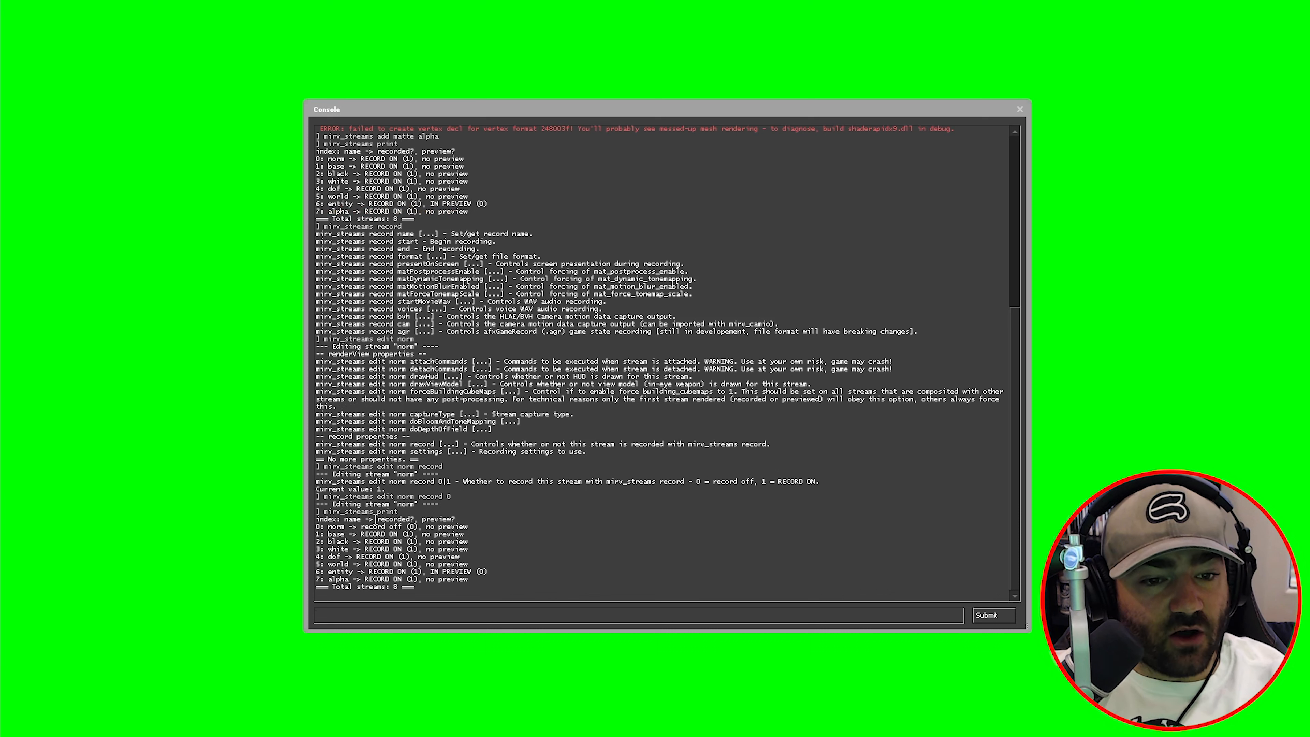
{"action": "mouse_move", "coordinate": [361, 525]}
{"action": "left_mouse_down"}
{"action": "mouse_move", "coordinate": [403, 525]}
{"action": "mouse_move", "coordinate": [345, 527]}
{"action": "left_mouse_up"}
{"action": "left_click", "coordinate": [346, 534]}
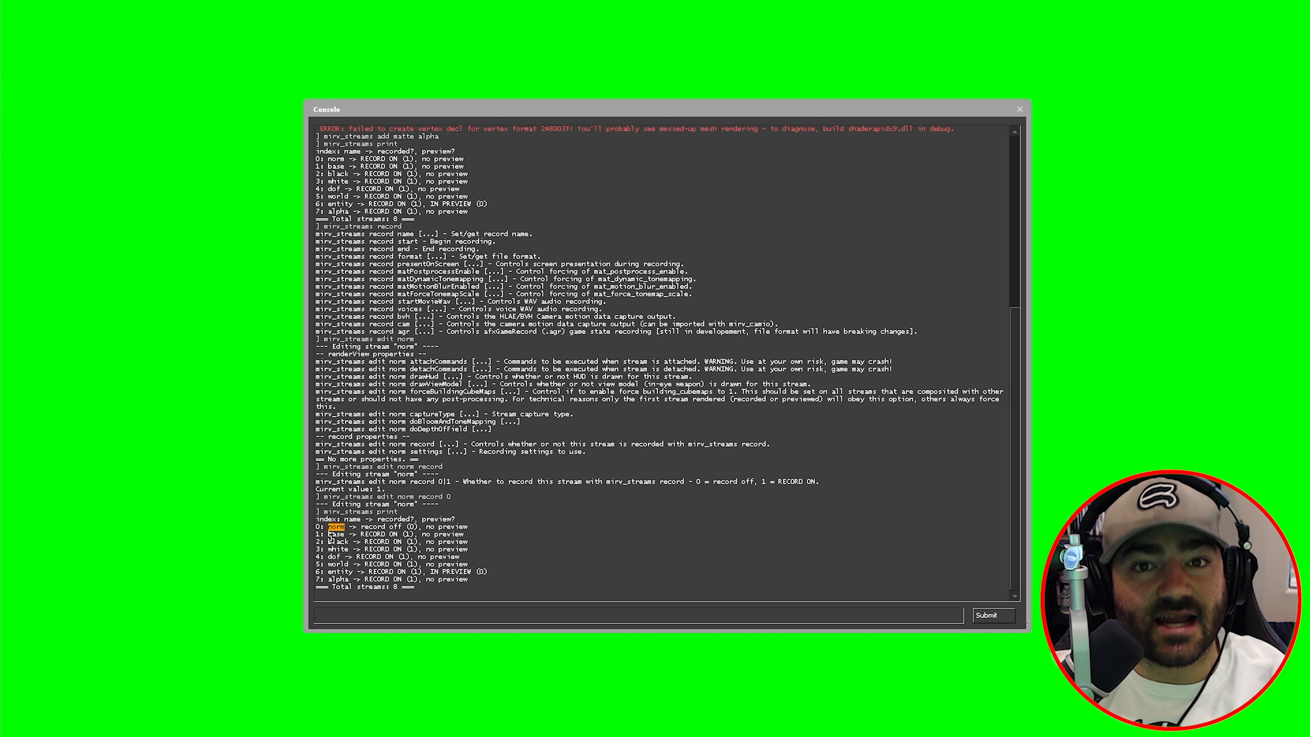
{"action": "left_click", "coordinate": [342, 534]}
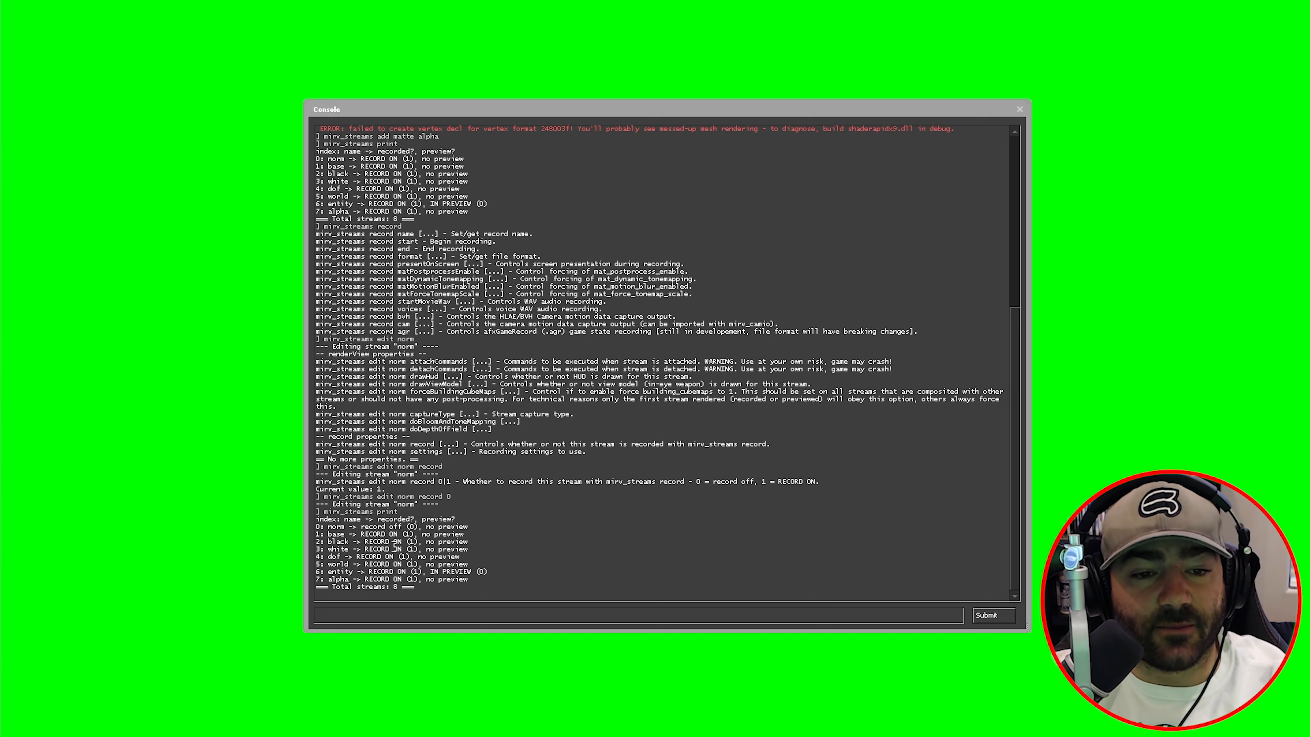
- Show the mirv_streams record help and set the output path to c:\mirv
{"action": "type", "text": "mir"}
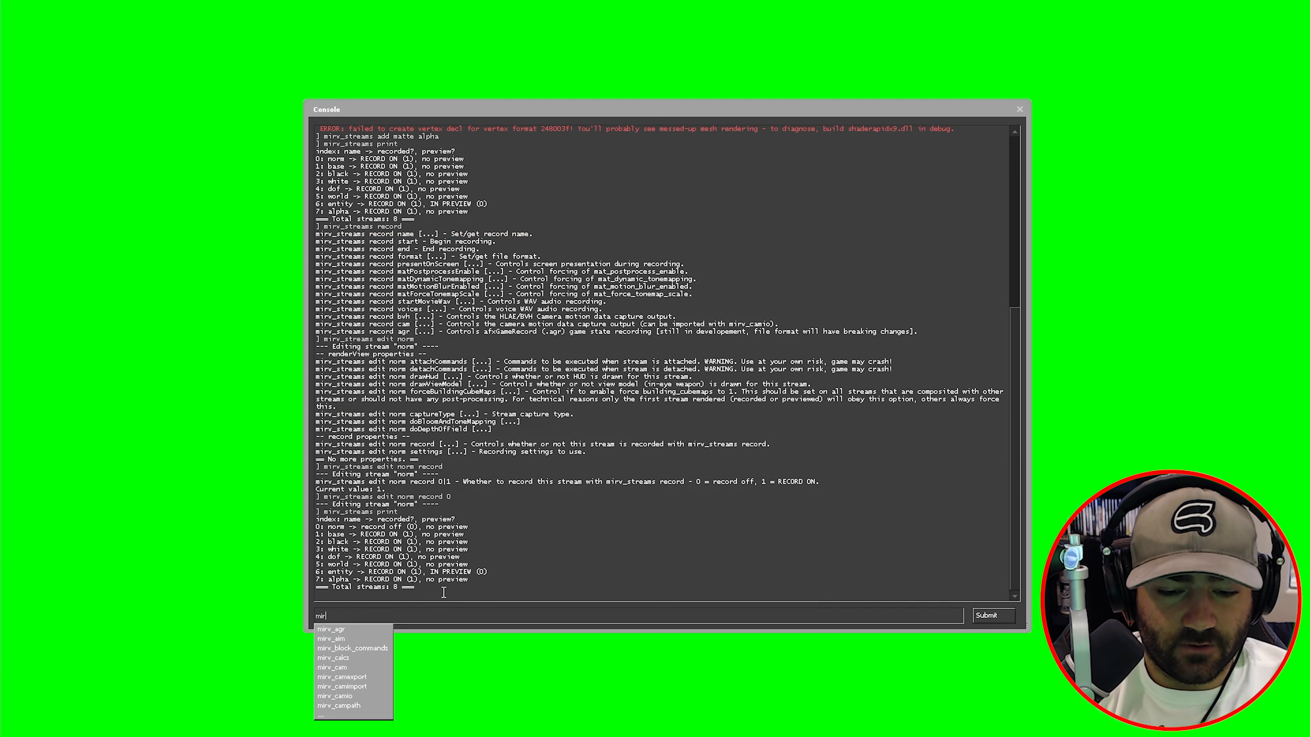
{"action": "type", "text": "v_streams record"}
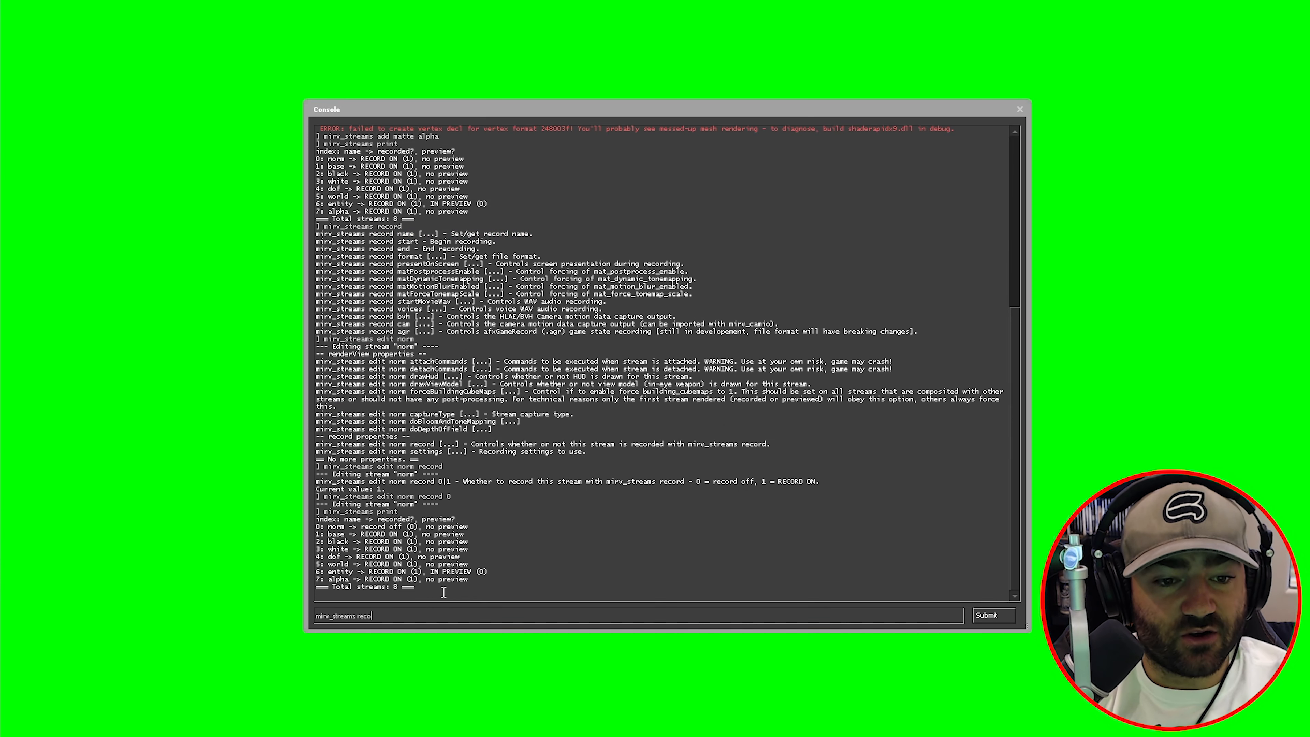
{"action": "key", "text": "Return"}
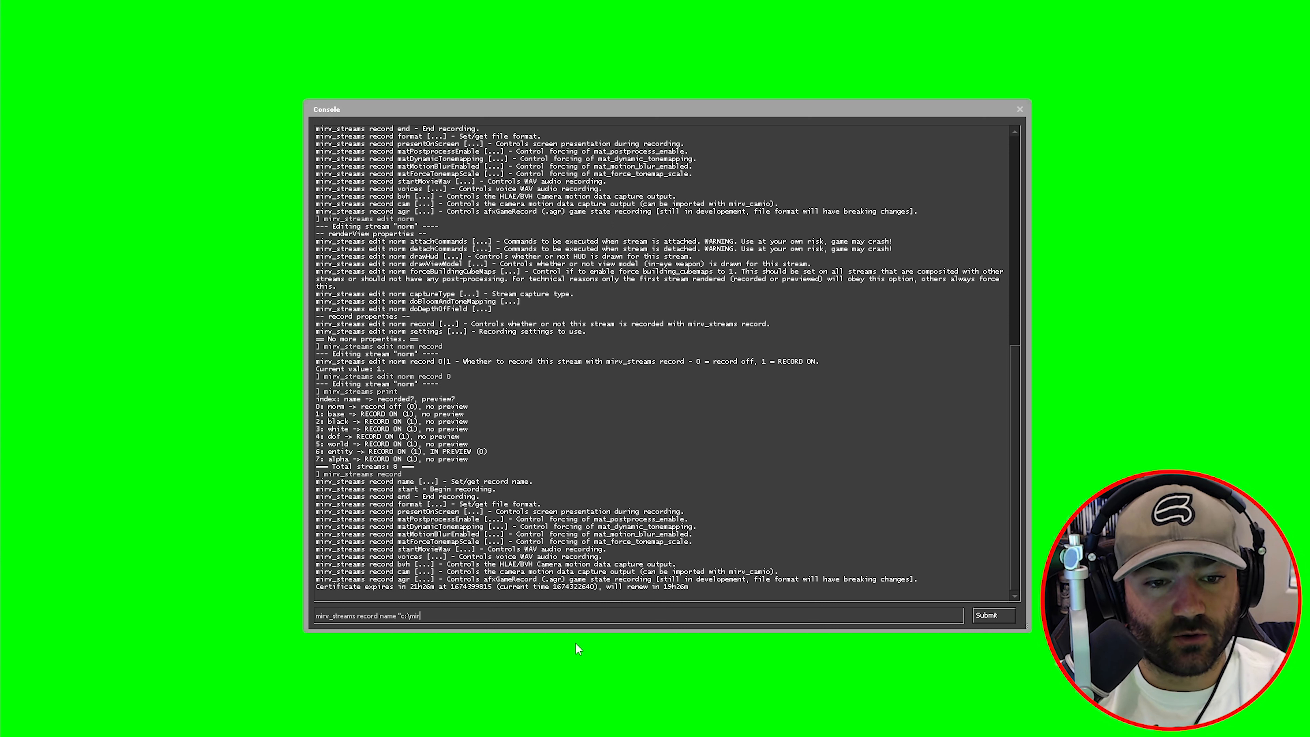
{"action": "type", "text": "\""}
{"action": "key", "text": "Return"}
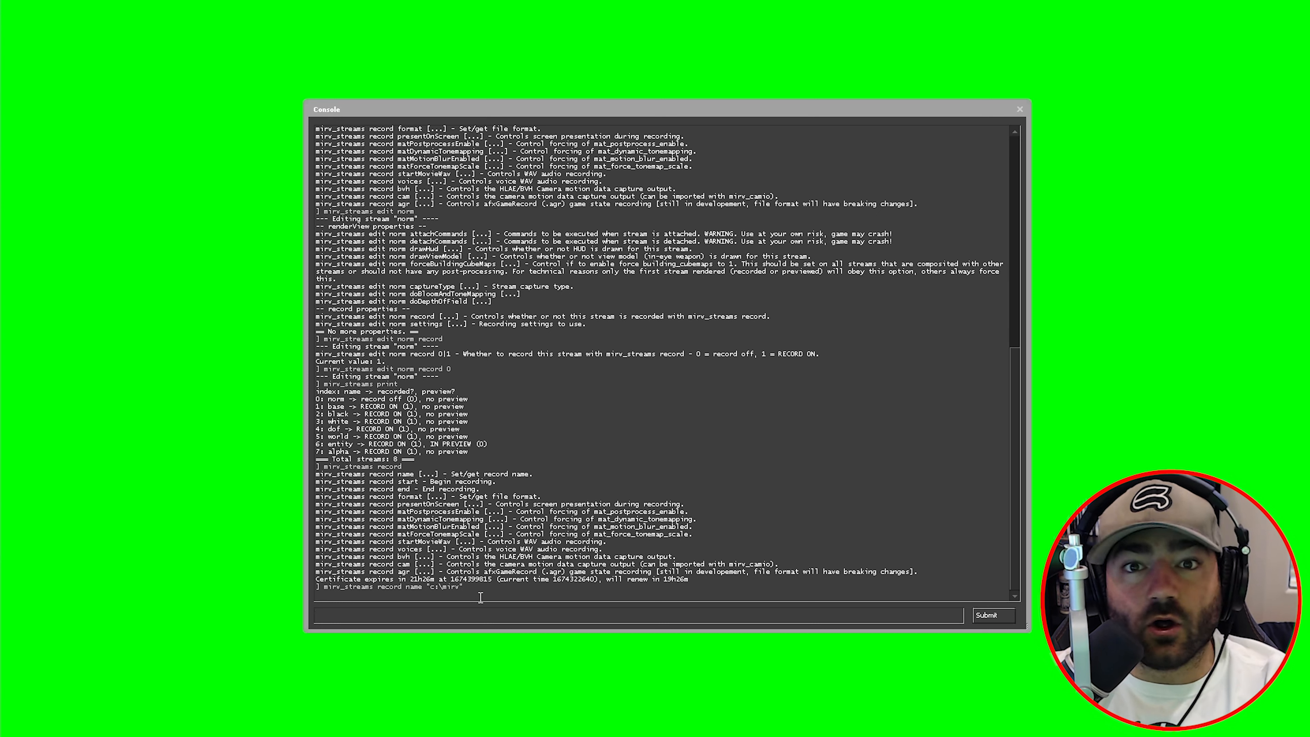
- Change the recording output folder to d:\recordings
{"action": "key", "text": "Up"}
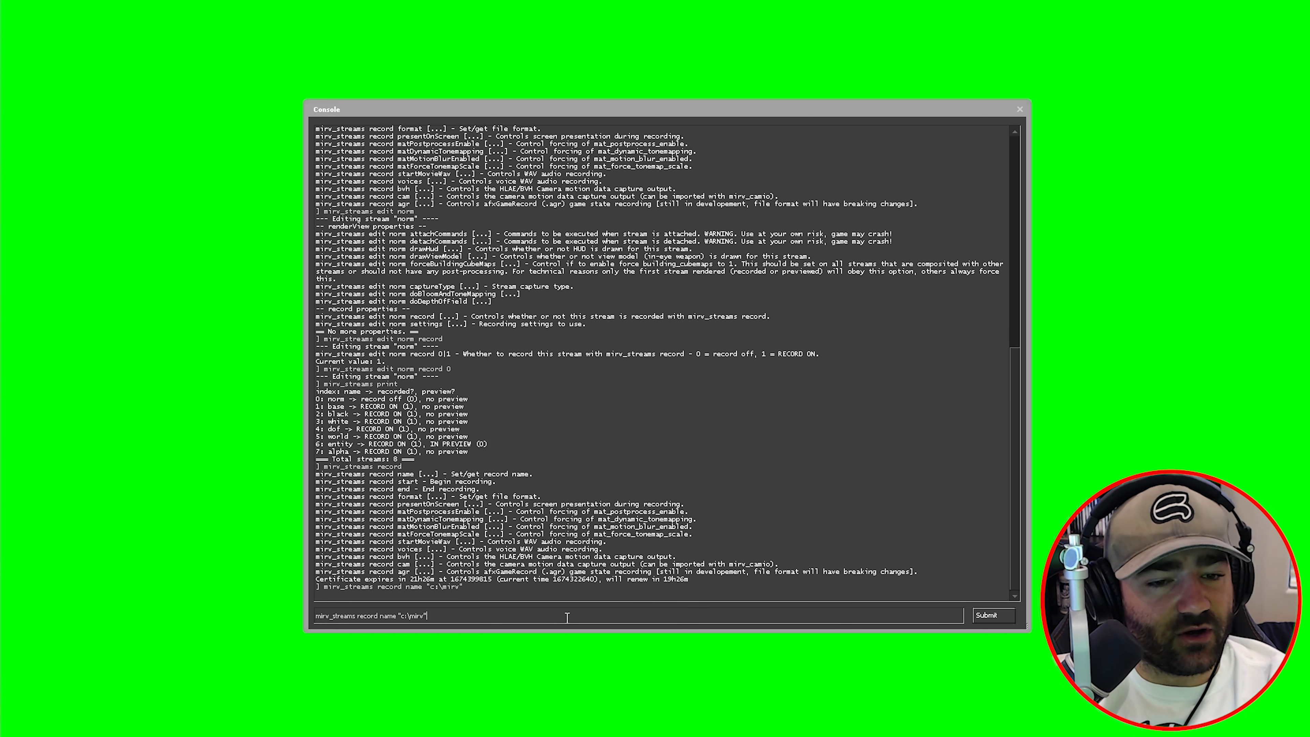
{"action": "key", "text": "BackSpace"}
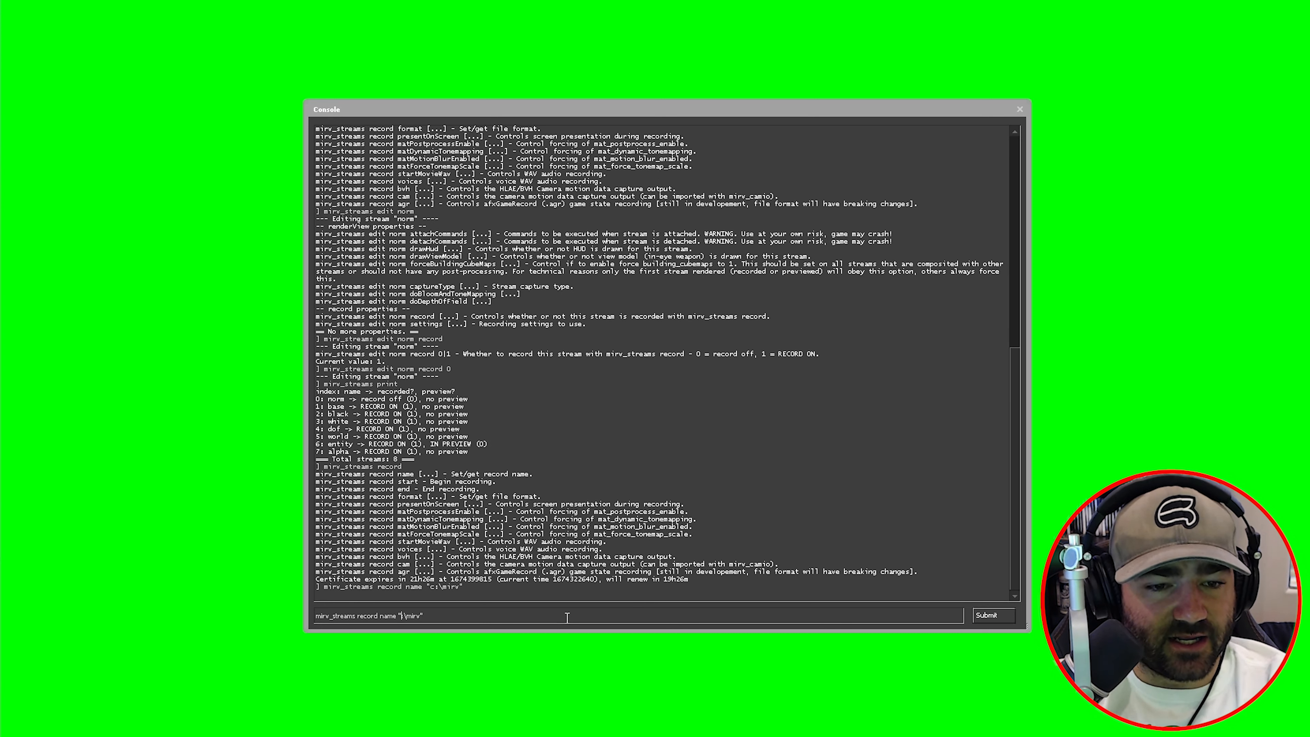
{"action": "type", "text": "d"}
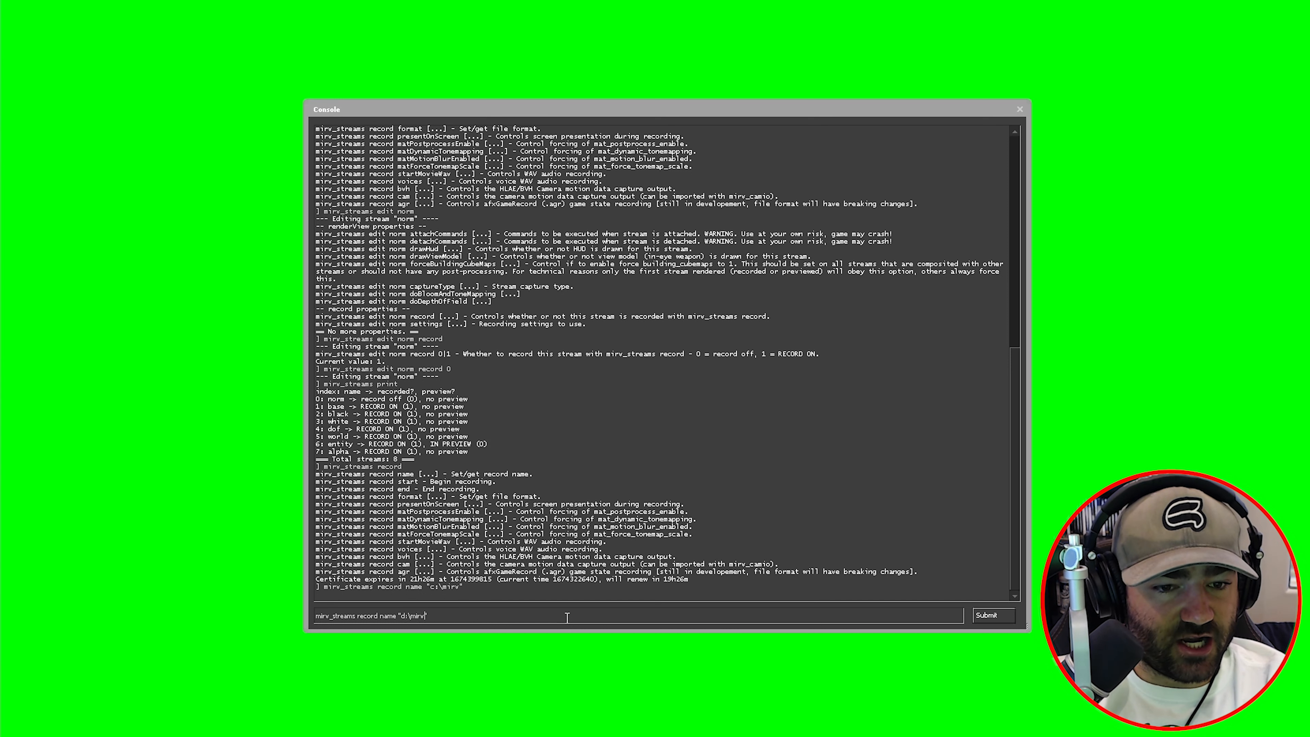
{"action": "key", "text": "BackSpace"}
{"action": "key", "text": "BackSpace"}
{"action": "key", "text": "BackSpace"}
{"action": "type", "text": "recordings"}
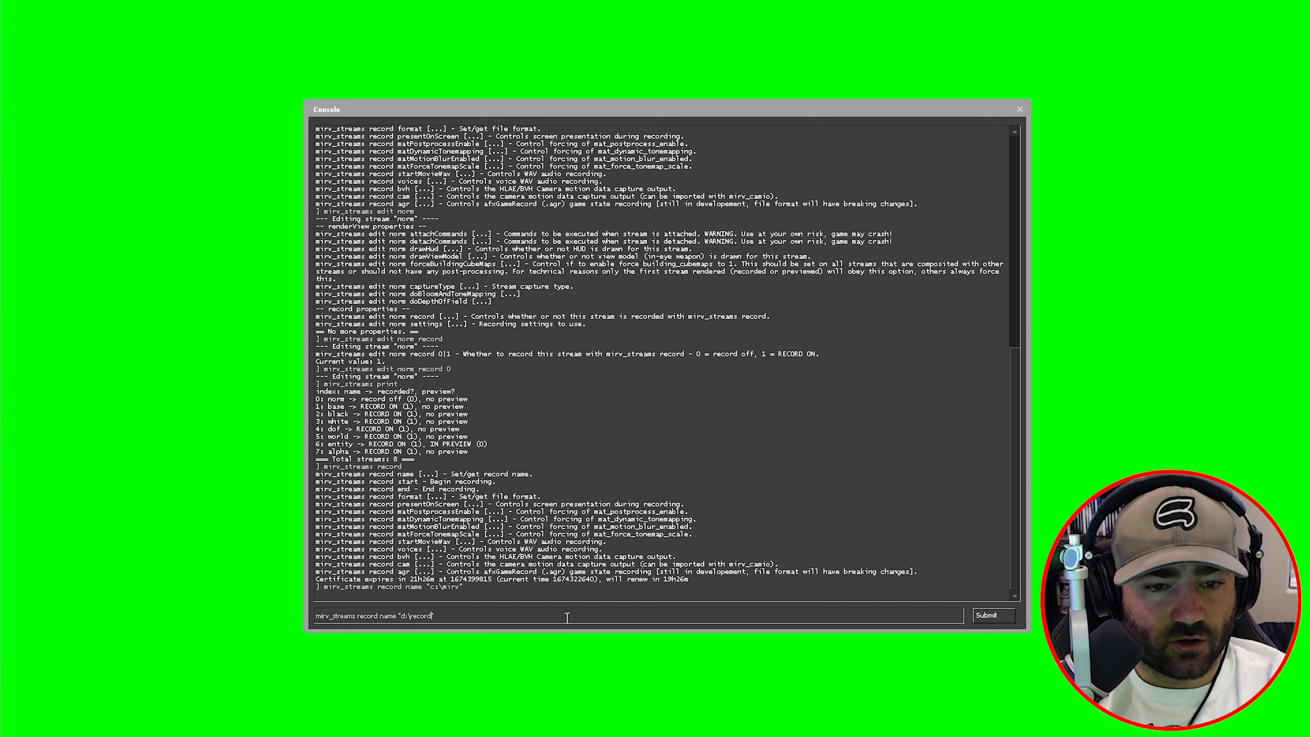
{"action": "key", "text": "Return"}
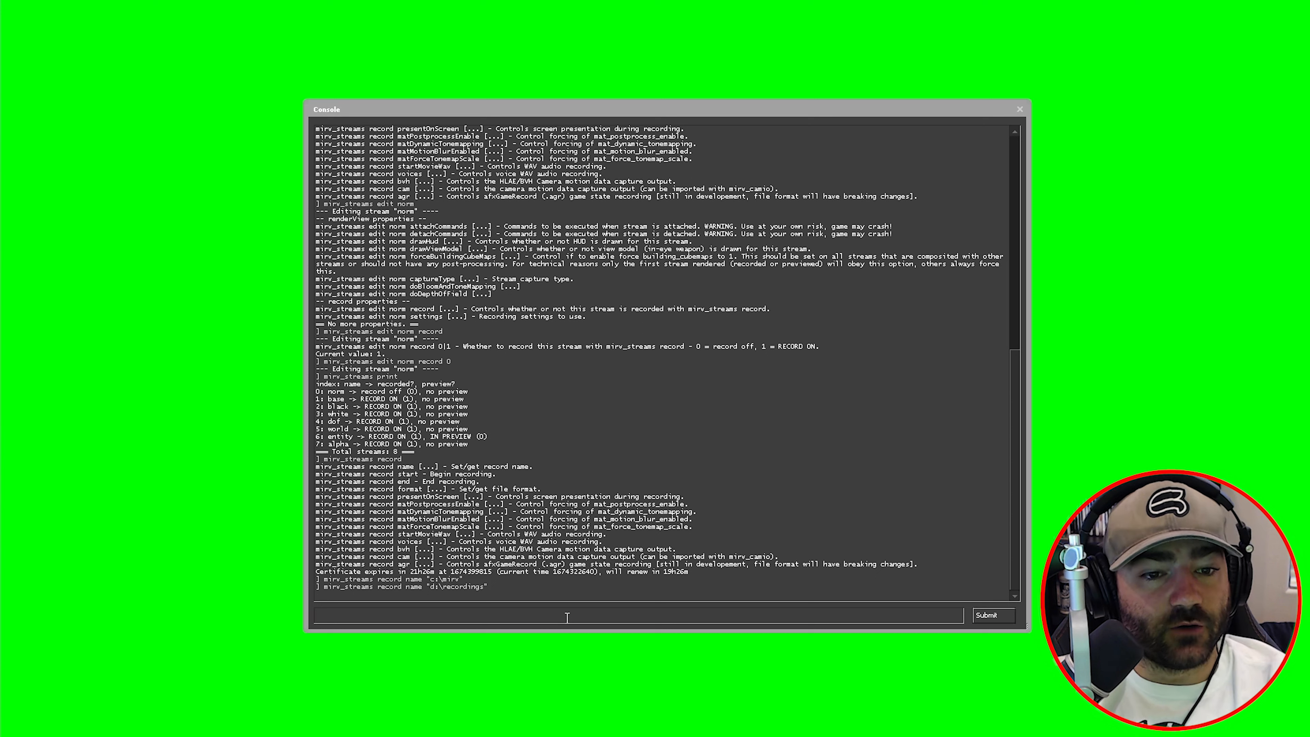
{"action": "key", "text": "Up"}
{"action": "key", "text": "Down"}
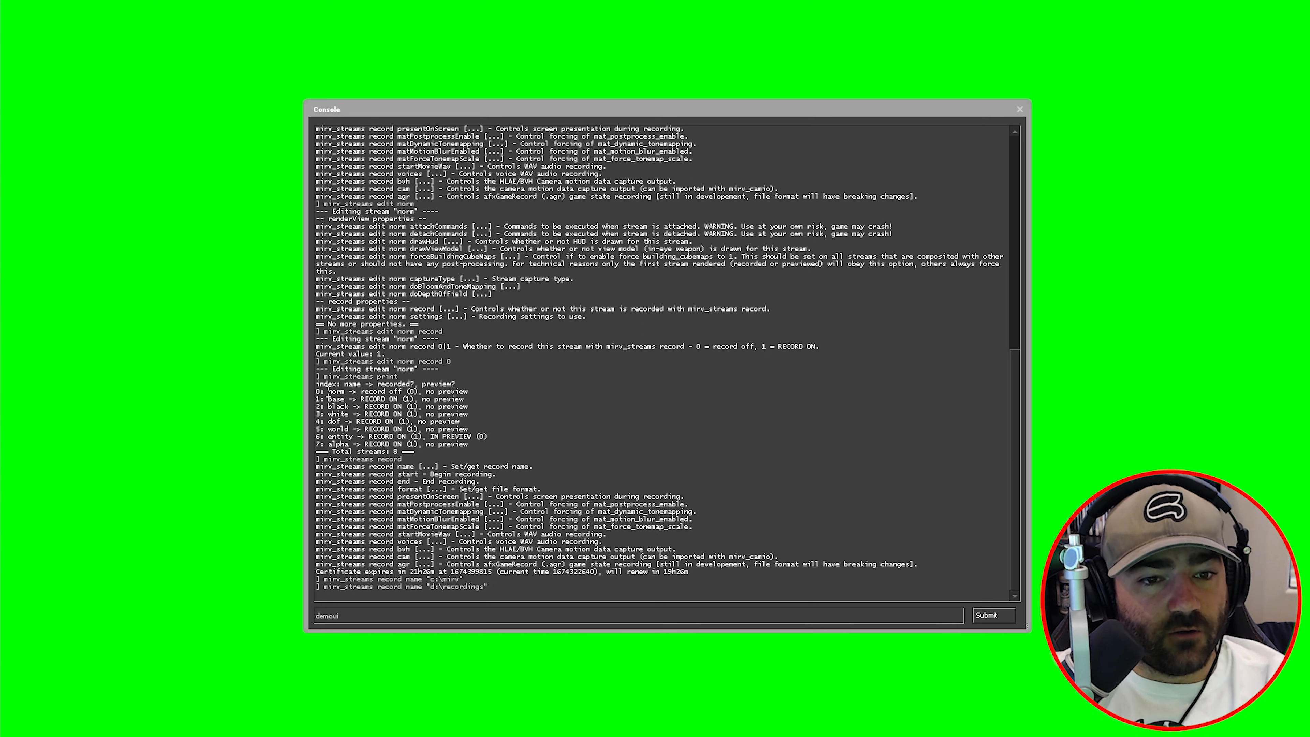
- Highlight the norm and base entries, noting norm is record off, then clear the input line
{"action": "left_click_drag", "start_coordinate": [328, 390], "coordinate": [414, 398]}
{"action": "left_click", "coordinate": [394, 398]}
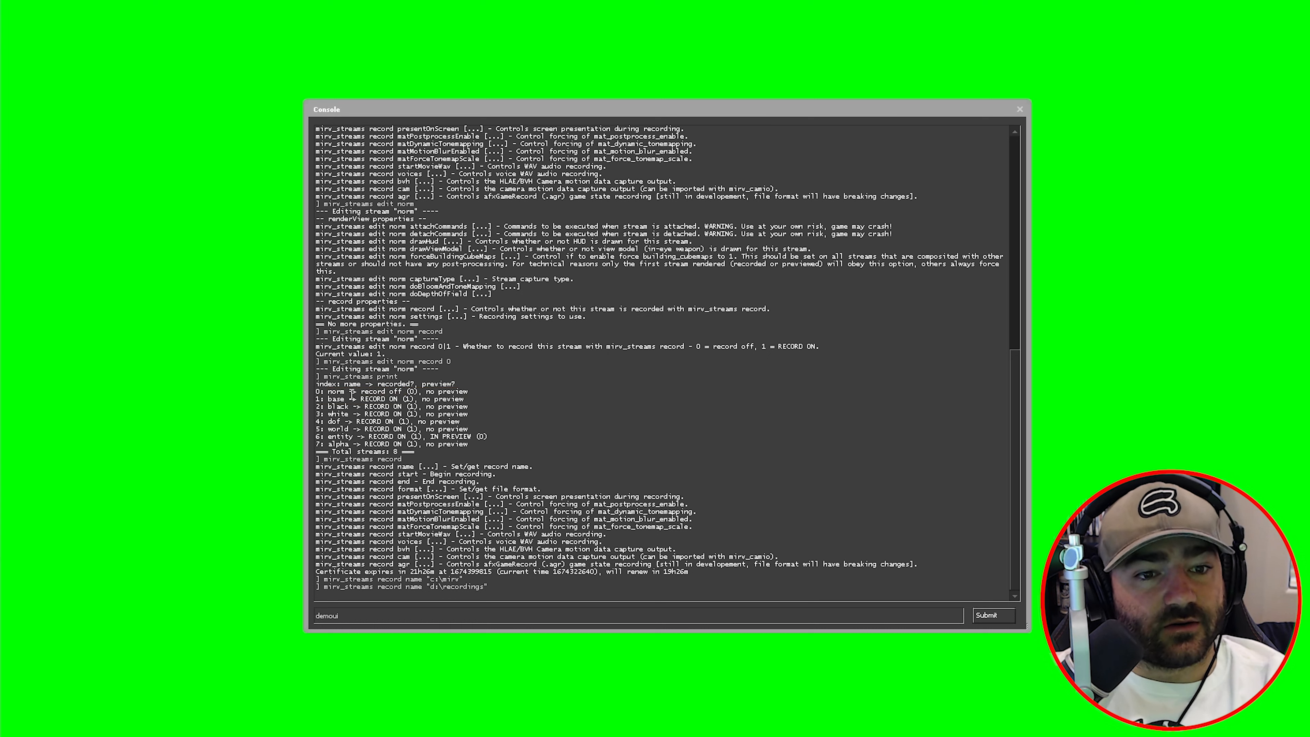
{"action": "left_click_drag", "start_coordinate": [363, 390], "coordinate": [395, 391]}
{"action": "left_click", "coordinate": [393, 393]}
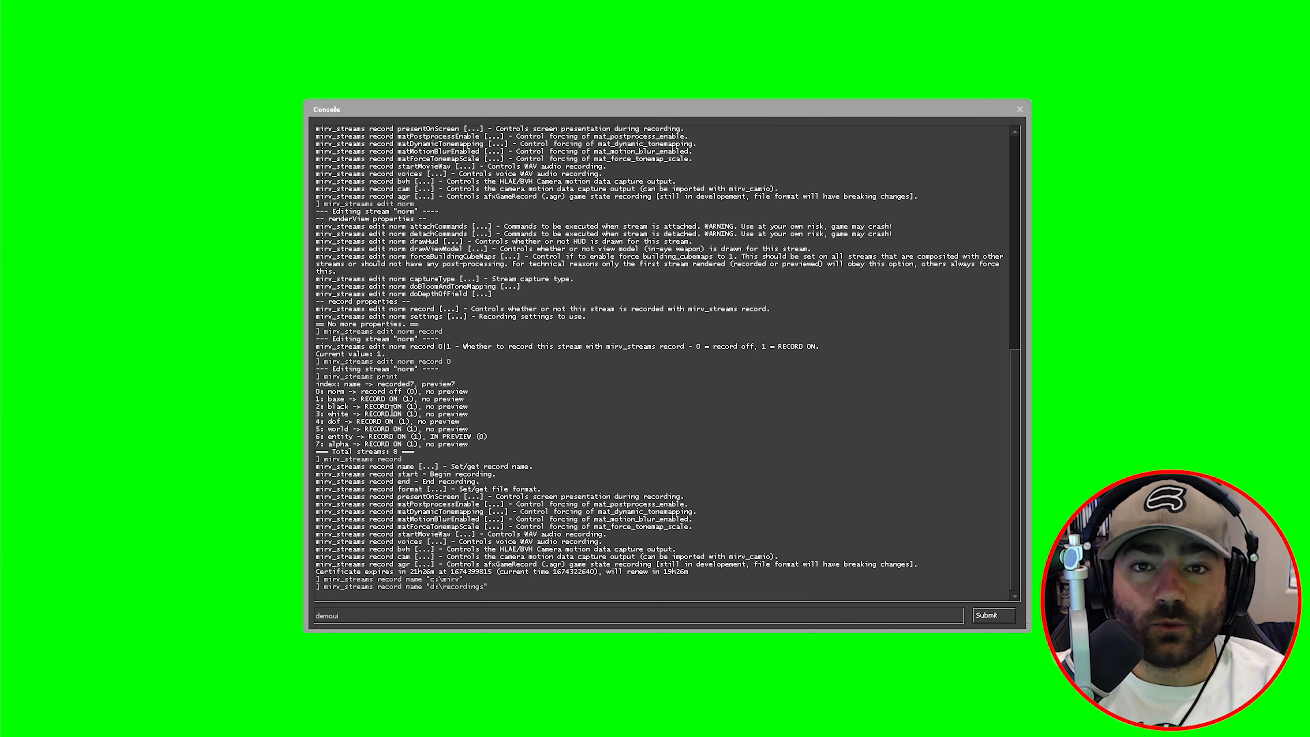
{"action": "key", "text": "BackSpace"}
{"action": "key", "text": "BackSpace"}
{"action": "key", "text": "BackSpace"}
{"action": "key", "text": "BackSpace"}
{"action": "key", "text": "BackSpace"}
{"action": "key", "text": "BackSpace"}
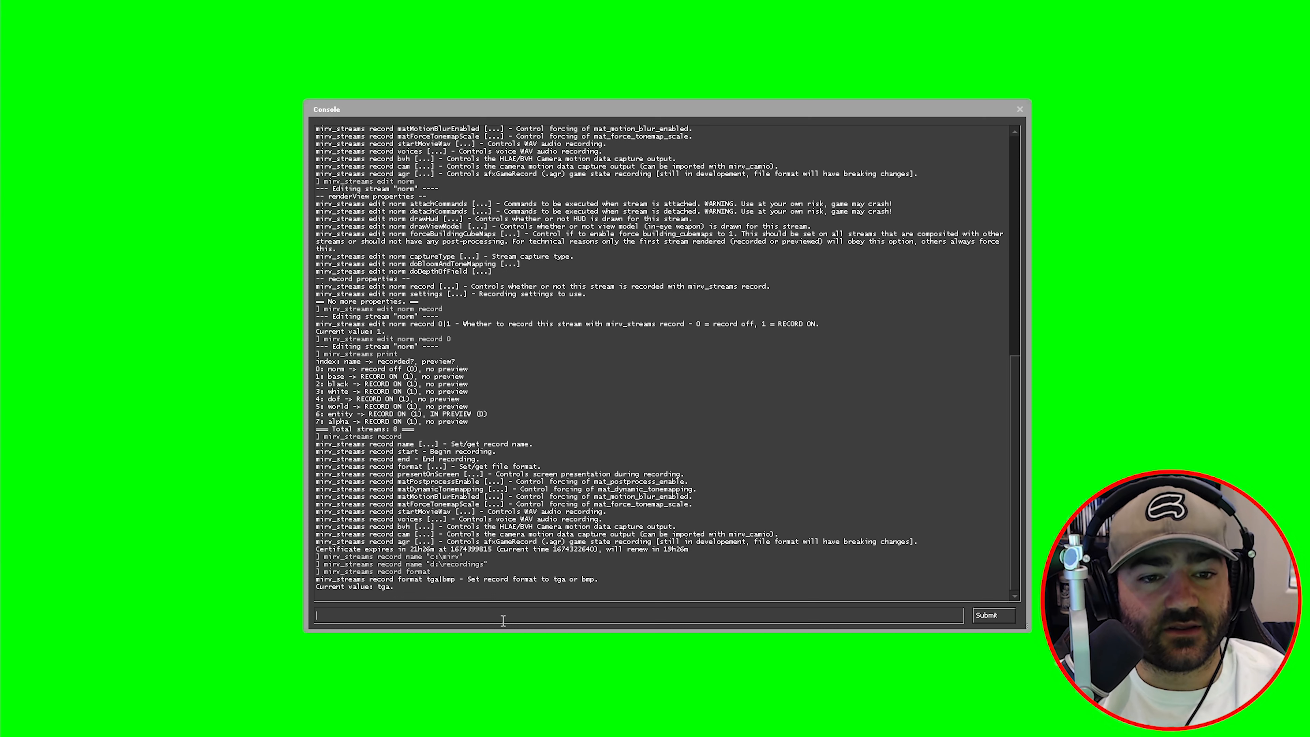
- Review the presentOnScreen, matPostprocessEnable (-1), matDynamicTonemapping and matMotionBlurEnabled record settings
{"action": "type", "text": "mirv_streams record presentOnScreen"}
{"action": "key", "text": "Return"}
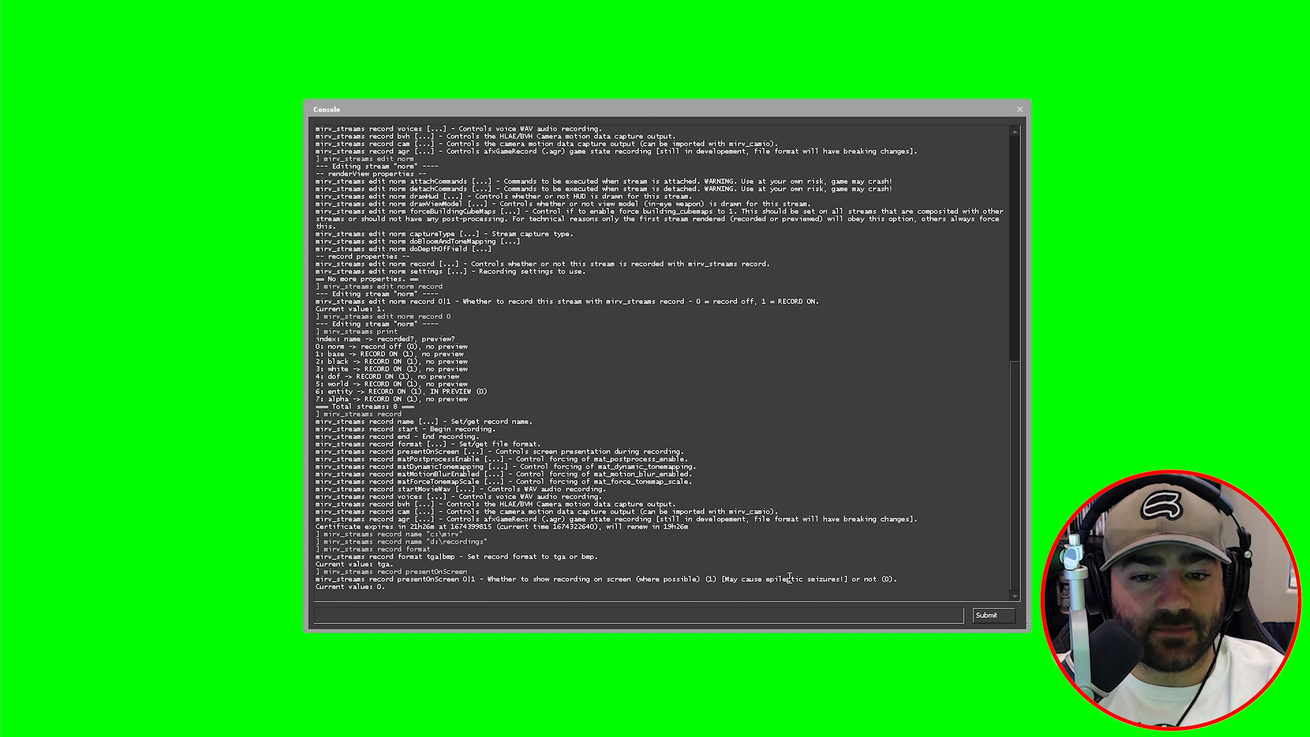
{"action": "left_click_drag", "start_coordinate": [480, 436], "coordinate": [314, 436]}
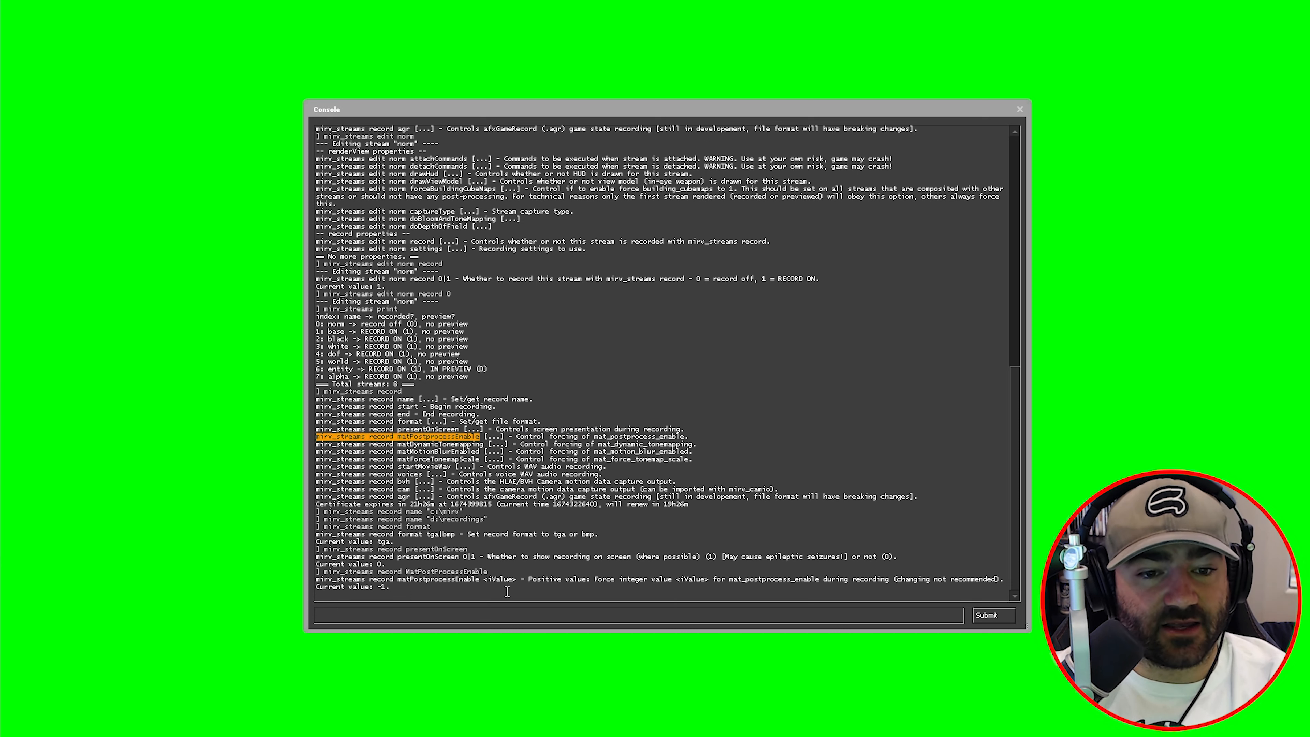
{"action": "left_click_drag", "start_coordinate": [316, 579], "coordinate": [377, 590]}
{"action": "left_click", "coordinate": [390, 590]}
{"action": "left_click", "coordinate": [413, 590]}
{"action": "left_click", "coordinate": [380, 590]}
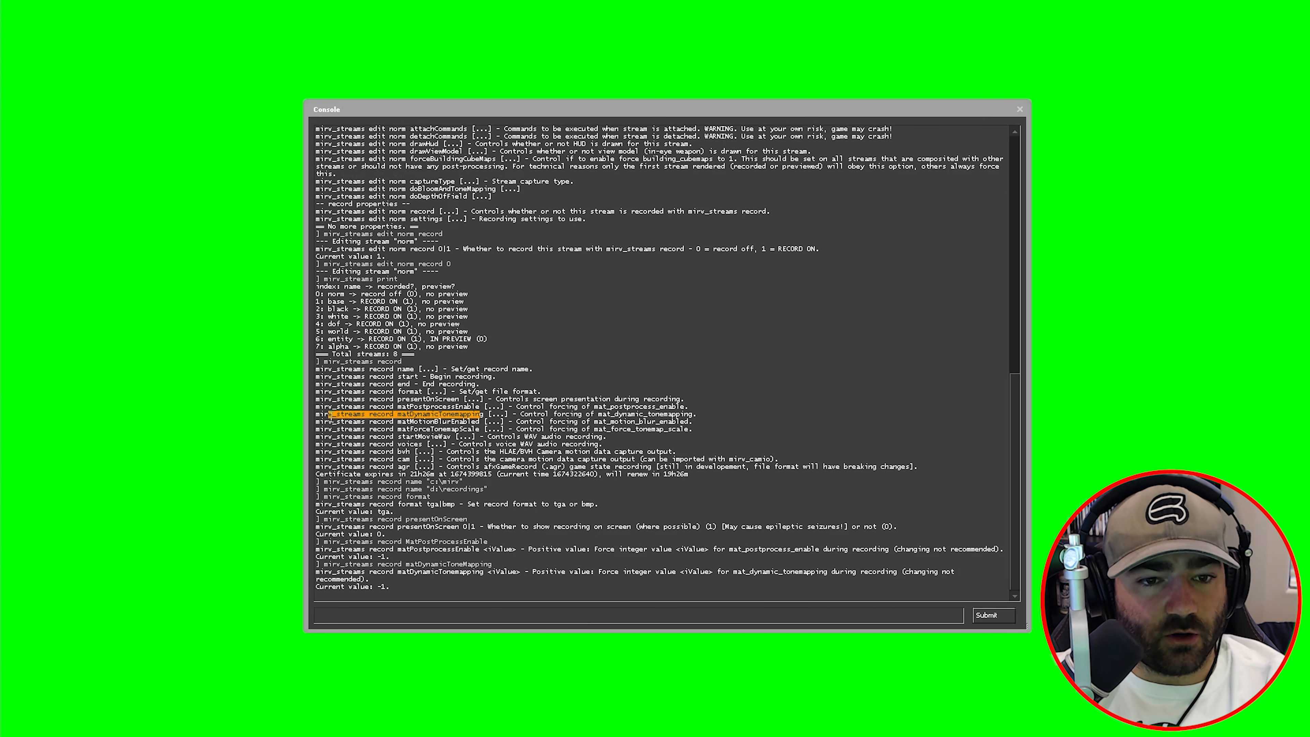
{"action": "left_click_drag", "start_coordinate": [331, 417], "coordinate": [320, 417]}
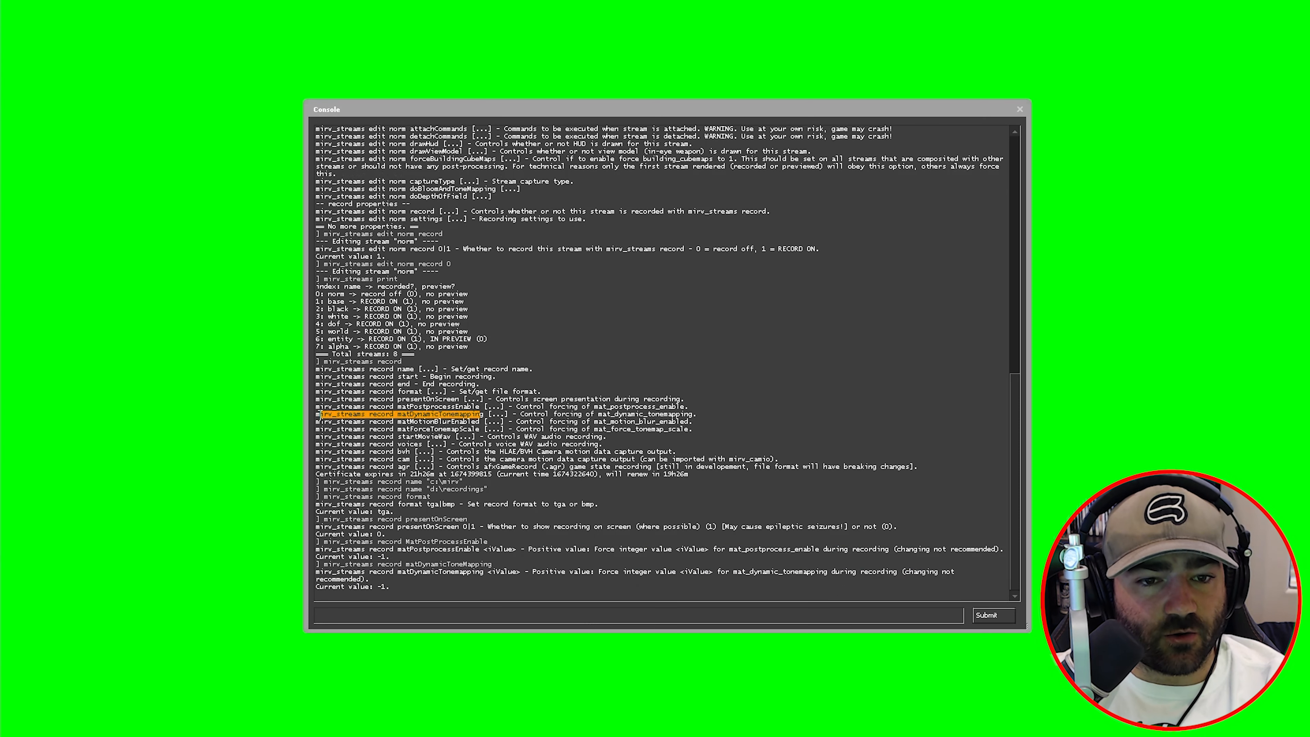
{"action": "left_click", "coordinate": [450, 415]}
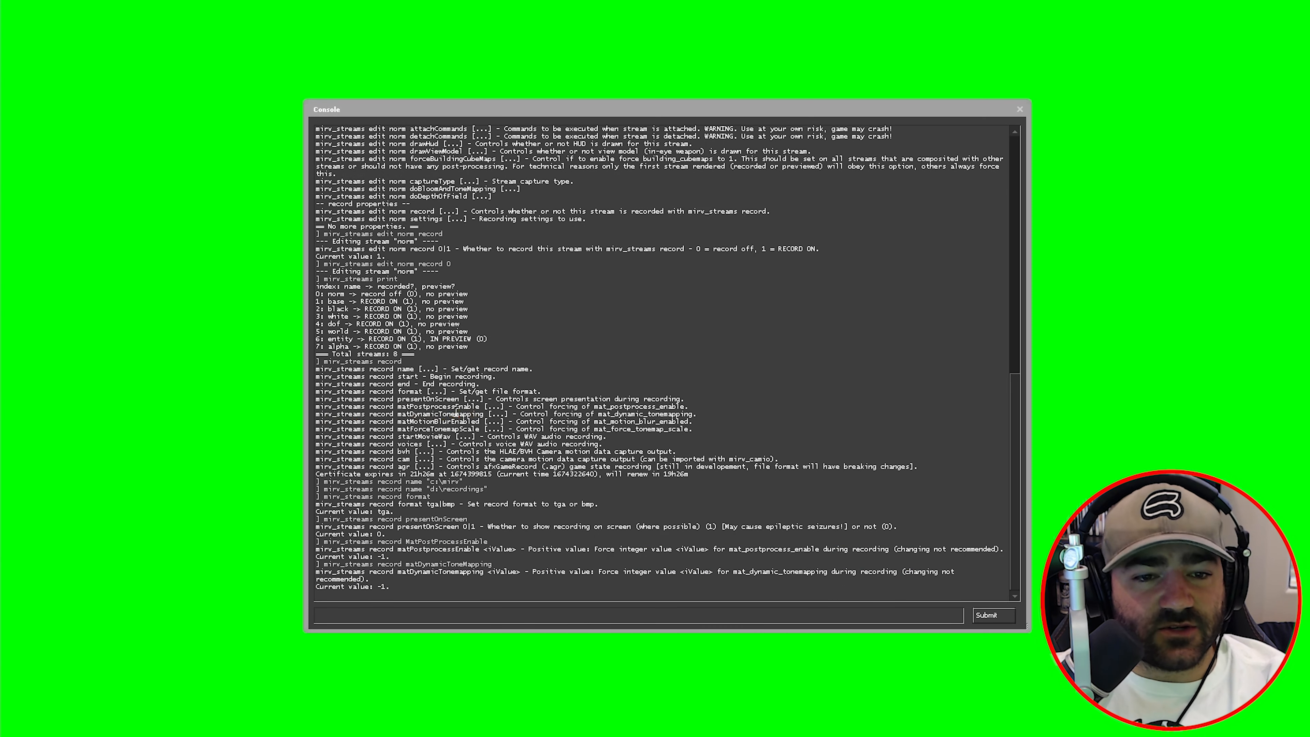
{"action": "left_click_drag", "start_coordinate": [459, 415], "coordinate": [407, 415]}
{"action": "left_click", "coordinate": [407, 415]}
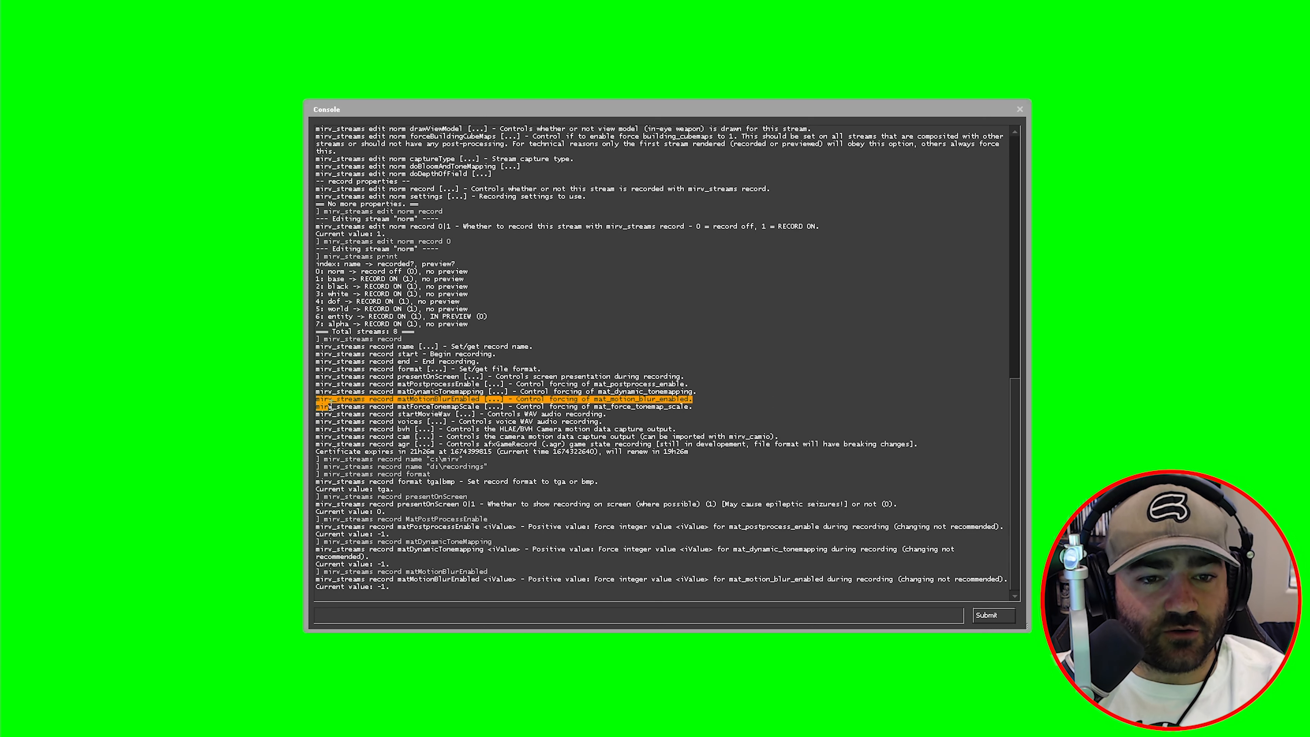
{"action": "left_click_drag", "start_coordinate": [328, 408], "coordinate": [479, 400]}
- Disable motion blur with mat_motion_blur_enabled 0 and check the tonemap scale of 1.100000
{"action": "left_click", "coordinate": [507, 615]}
{"action": "type", "text": "mat_motion_blur_enabled "}
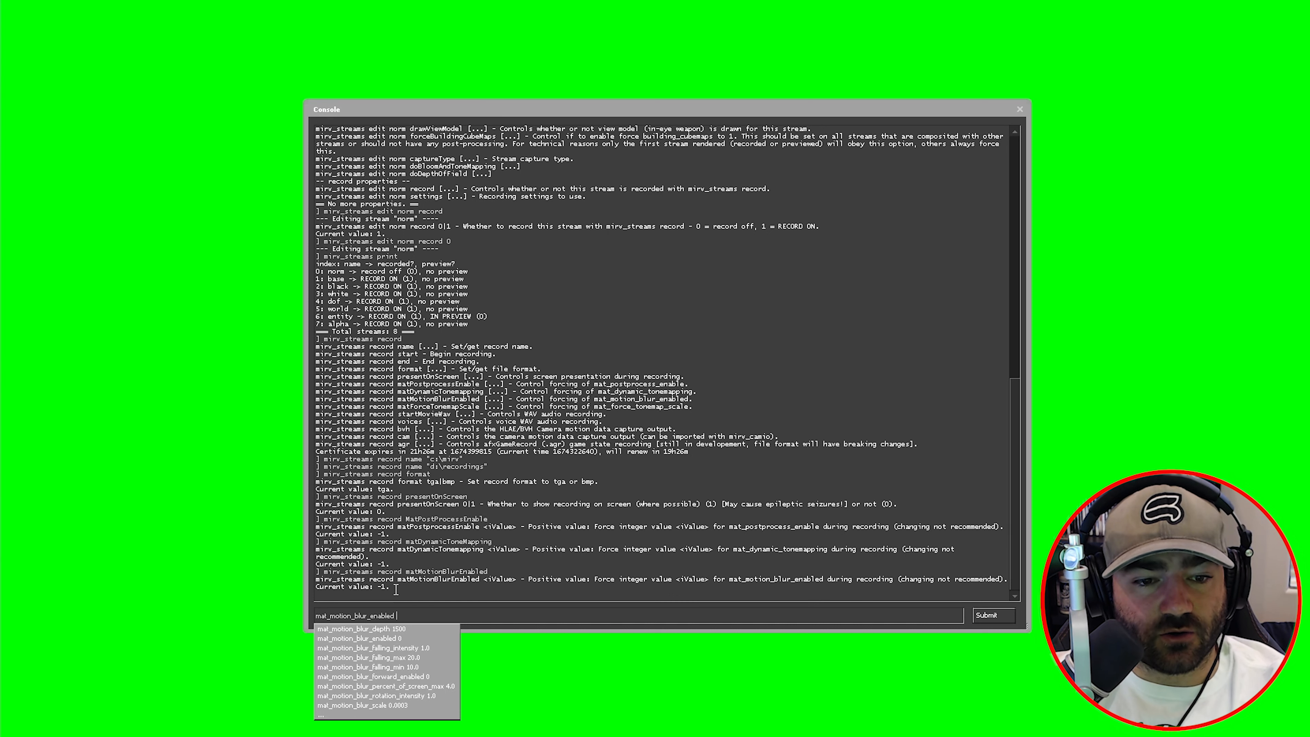
{"action": "type", "text": "0"}
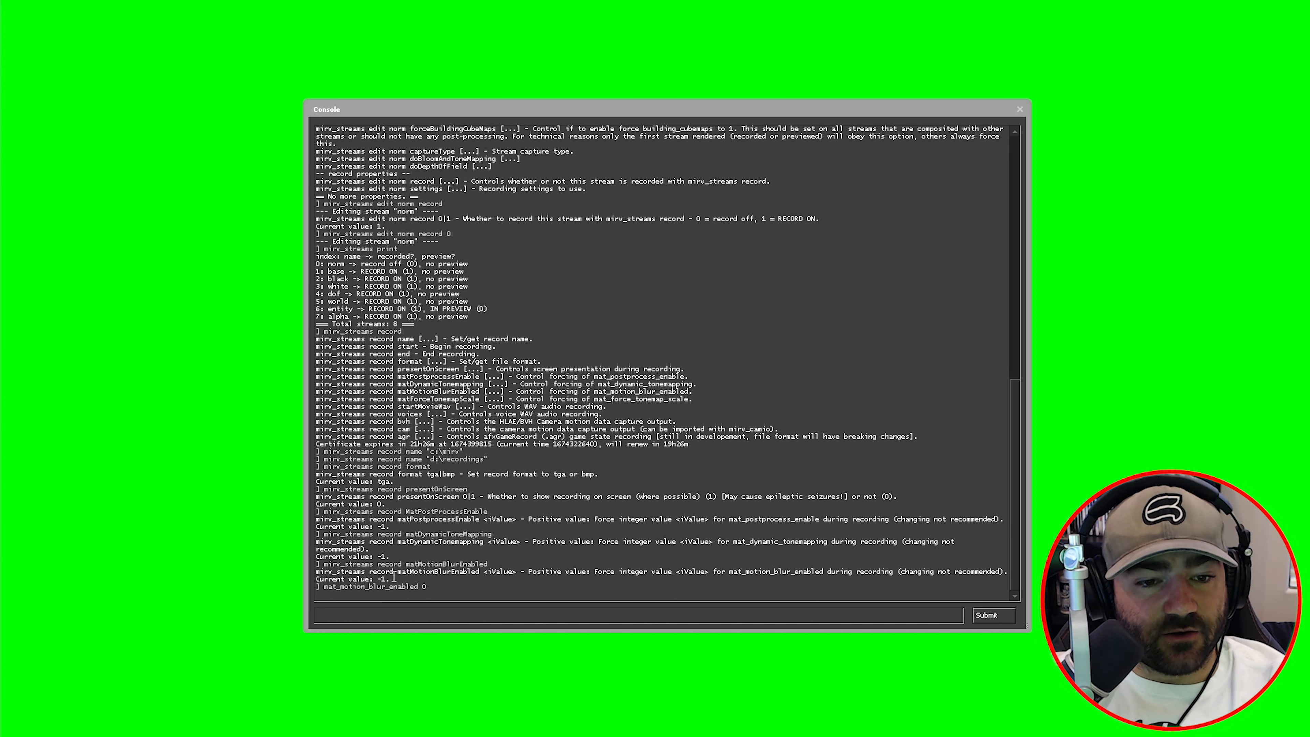
{"action": "left_click_drag", "start_coordinate": [394, 577], "coordinate": [318, 574]}
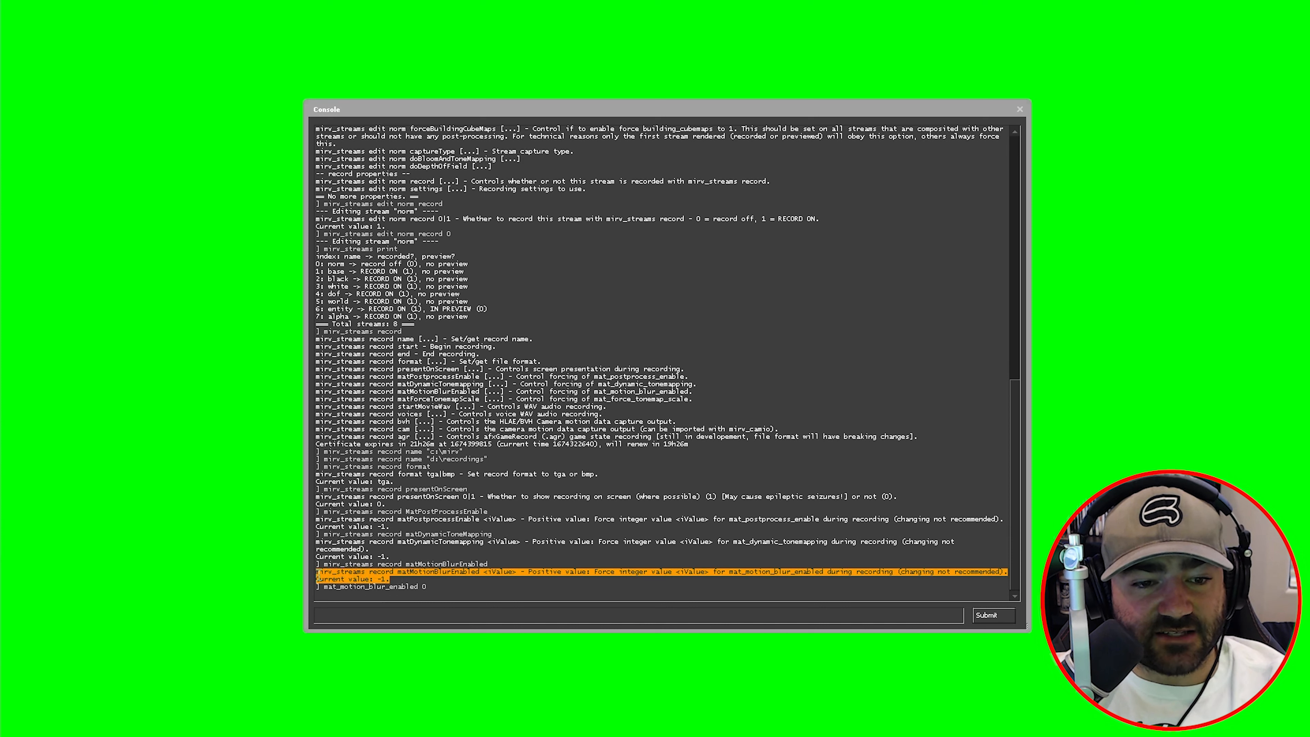
{"action": "left_click", "coordinate": [384, 578]}
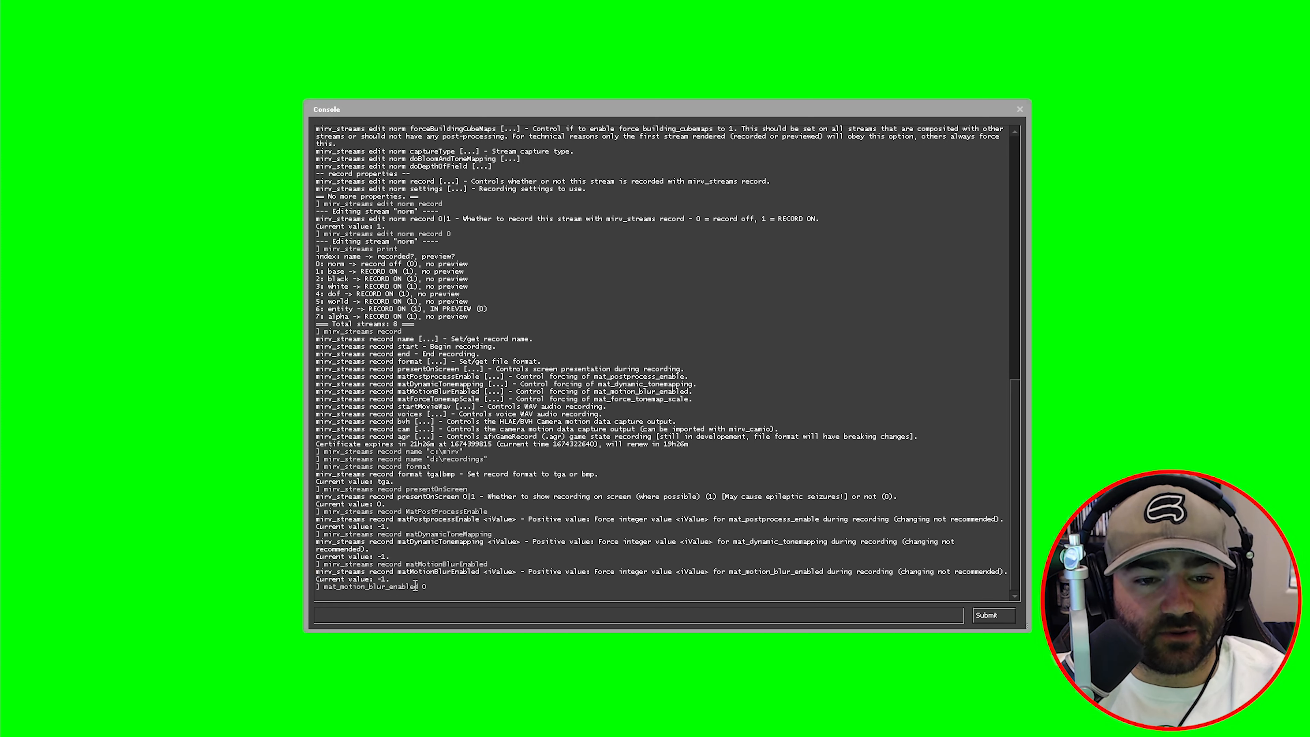
{"action": "left_click_drag", "start_coordinate": [436, 585], "coordinate": [324, 587]}
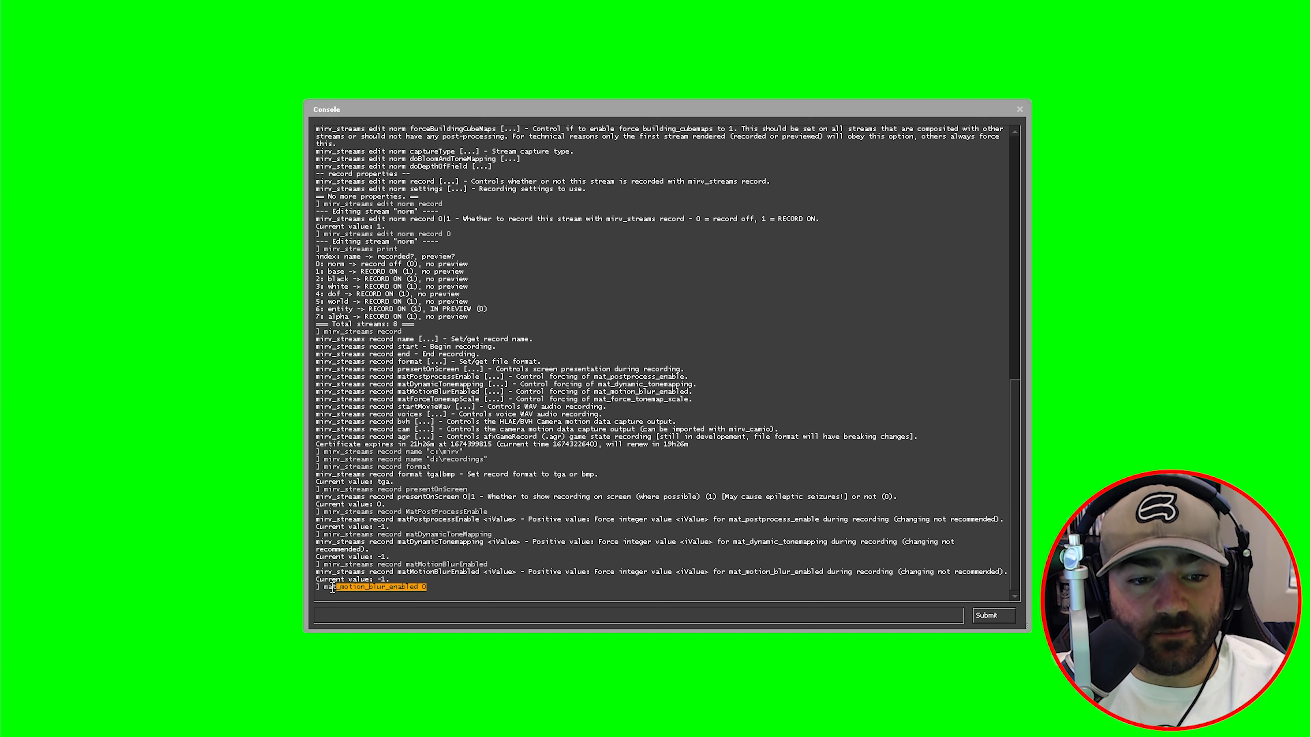
{"action": "left_click", "coordinate": [408, 622]}
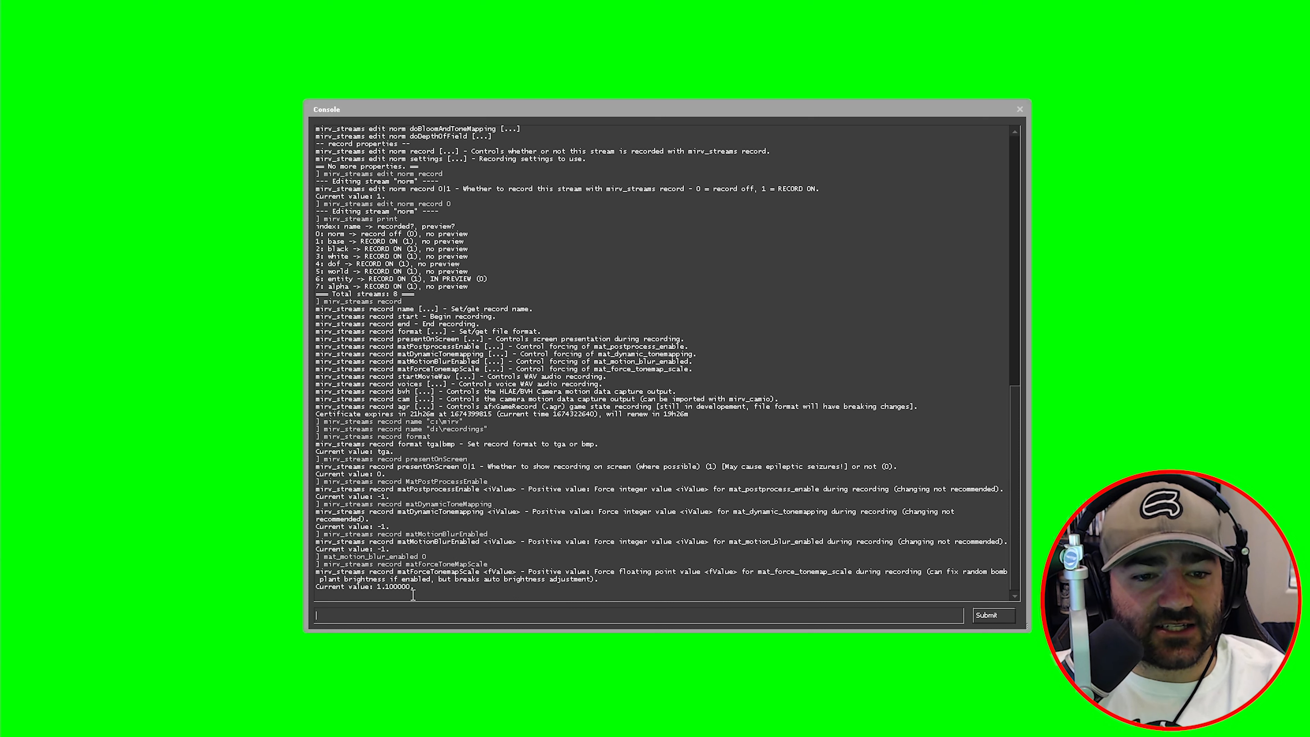
{"action": "left_click_drag", "start_coordinate": [379, 587], "coordinate": [413, 580]}
{"action": "left_click", "coordinate": [390, 583]}
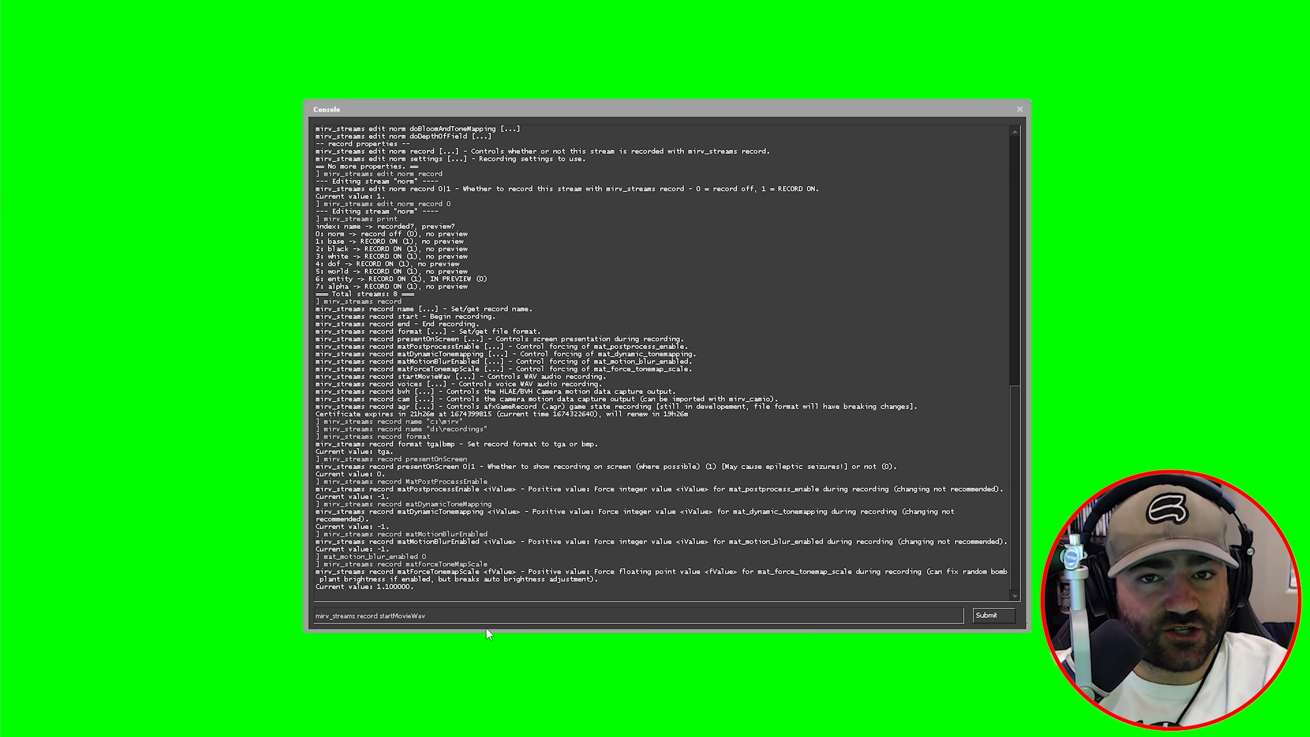
- Set startMovieWav to 1 and enable voices recording into separate files
{"action": "type", "text": "1"}
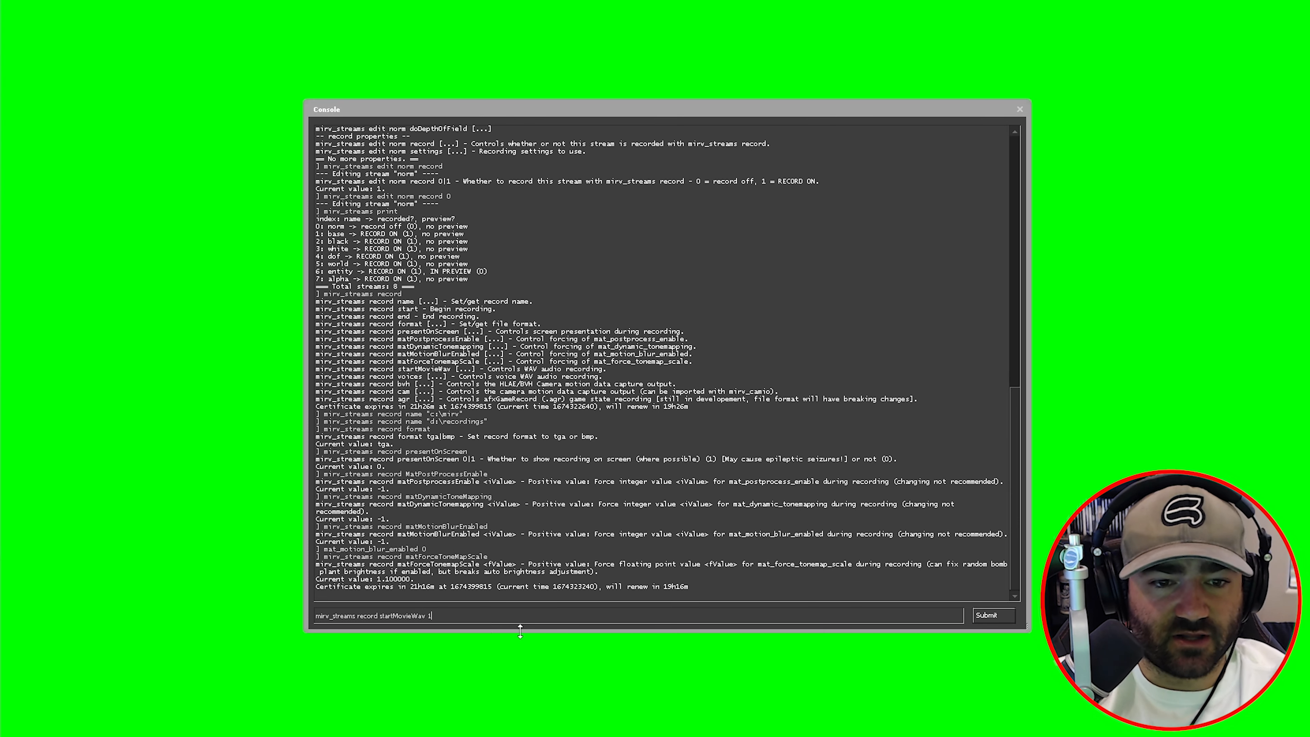
{"action": "key", "text": "Return"}
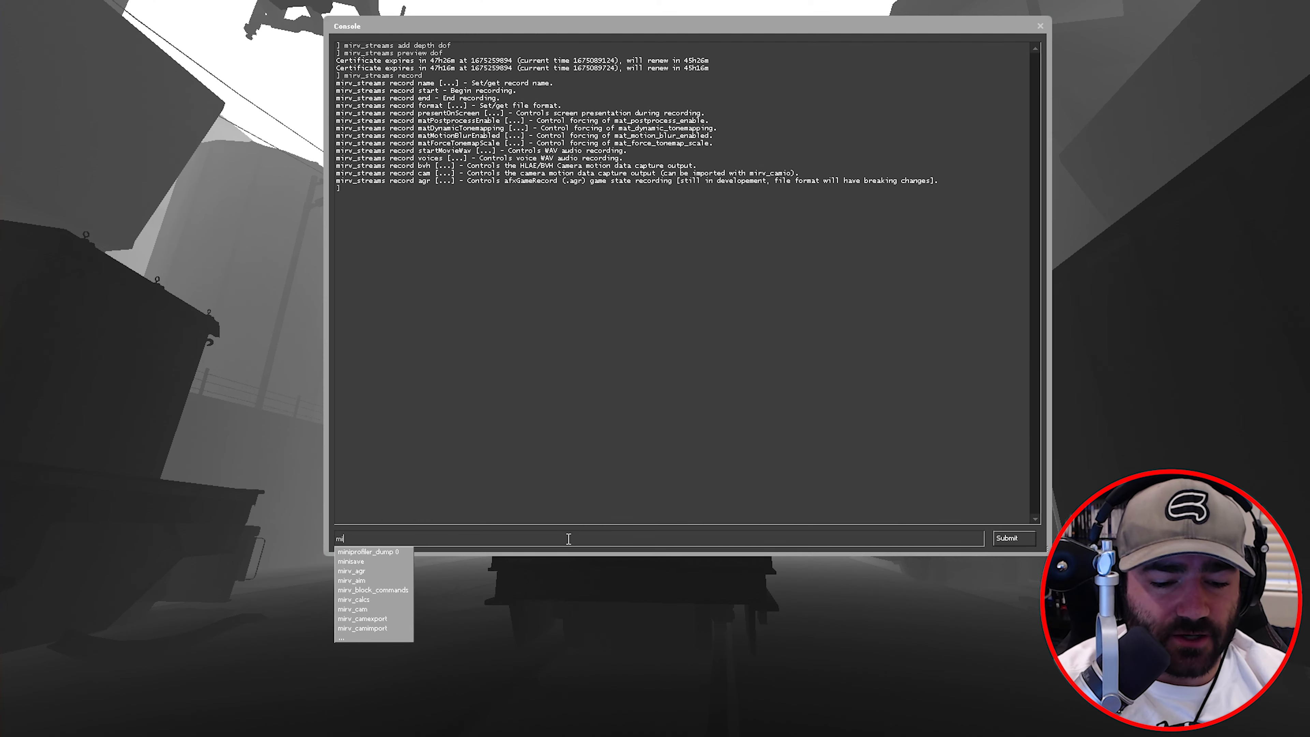
{"action": "type", "text": "rv_streams record voices"}
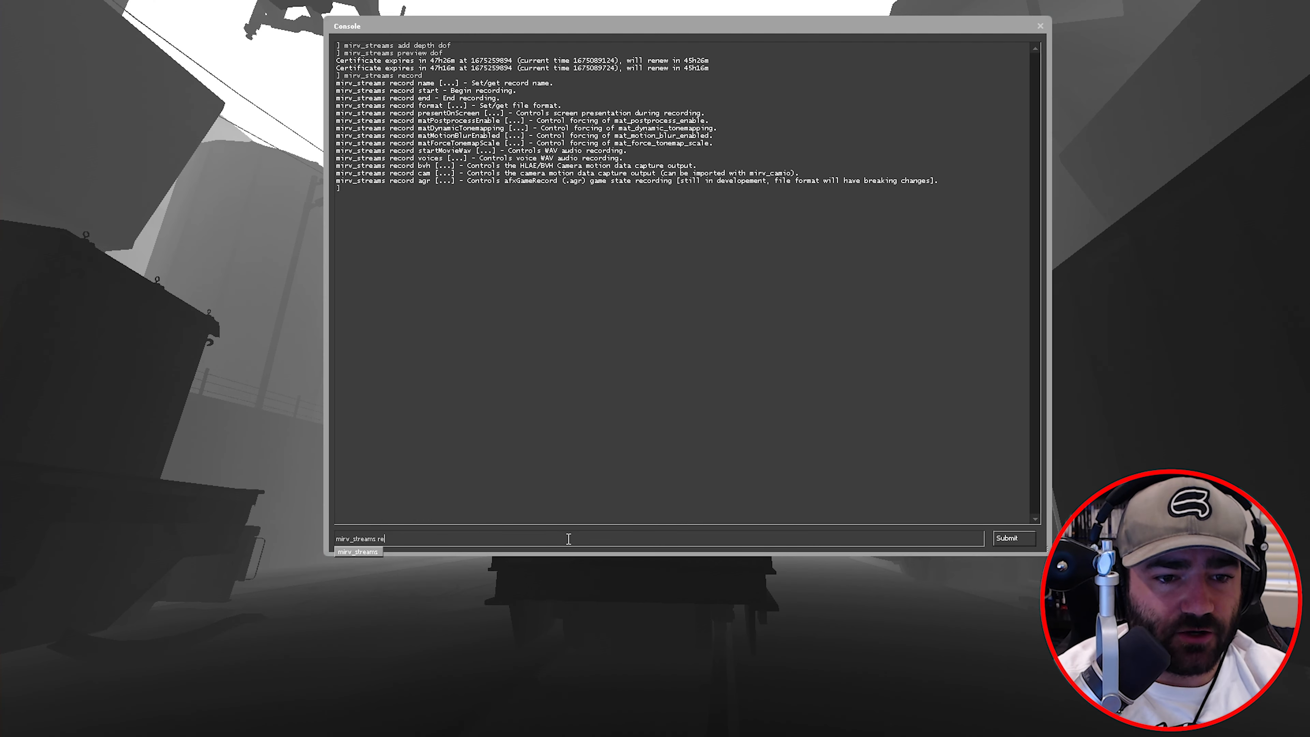
{"action": "key", "text": "Return"}
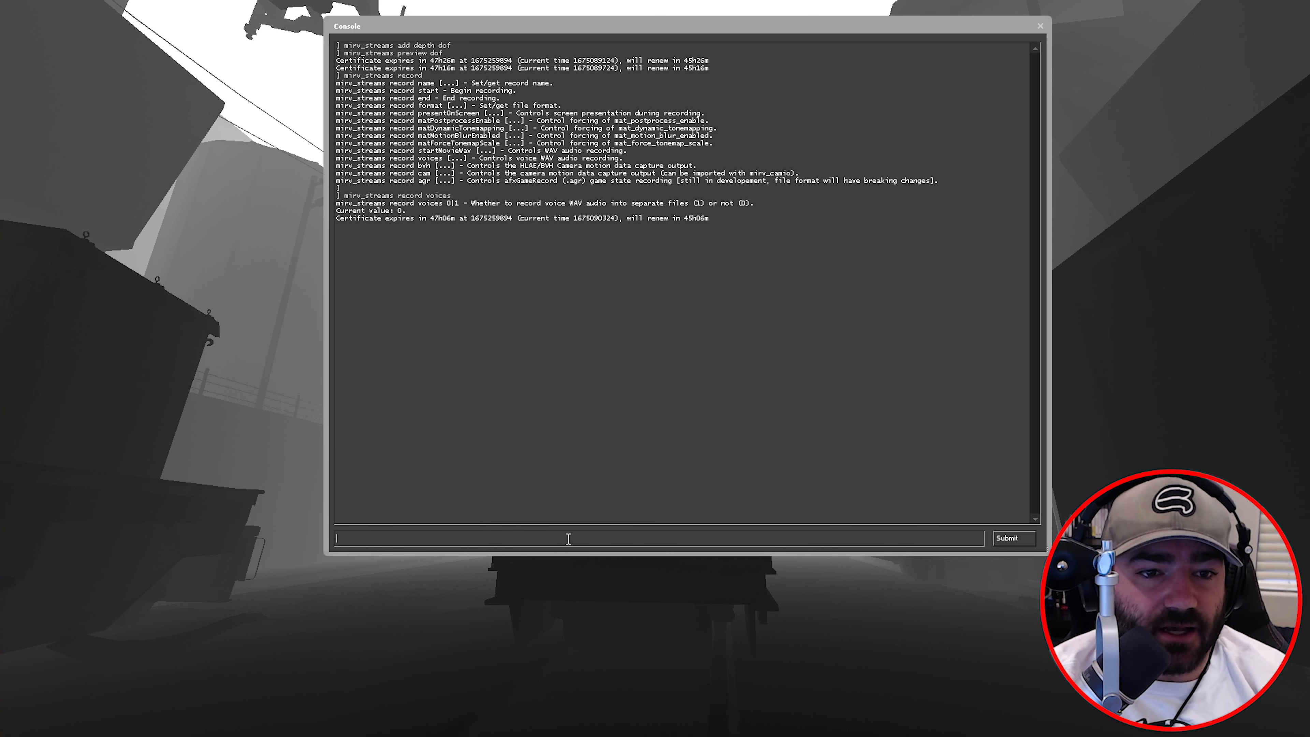
{"action": "key", "text": "Up"}
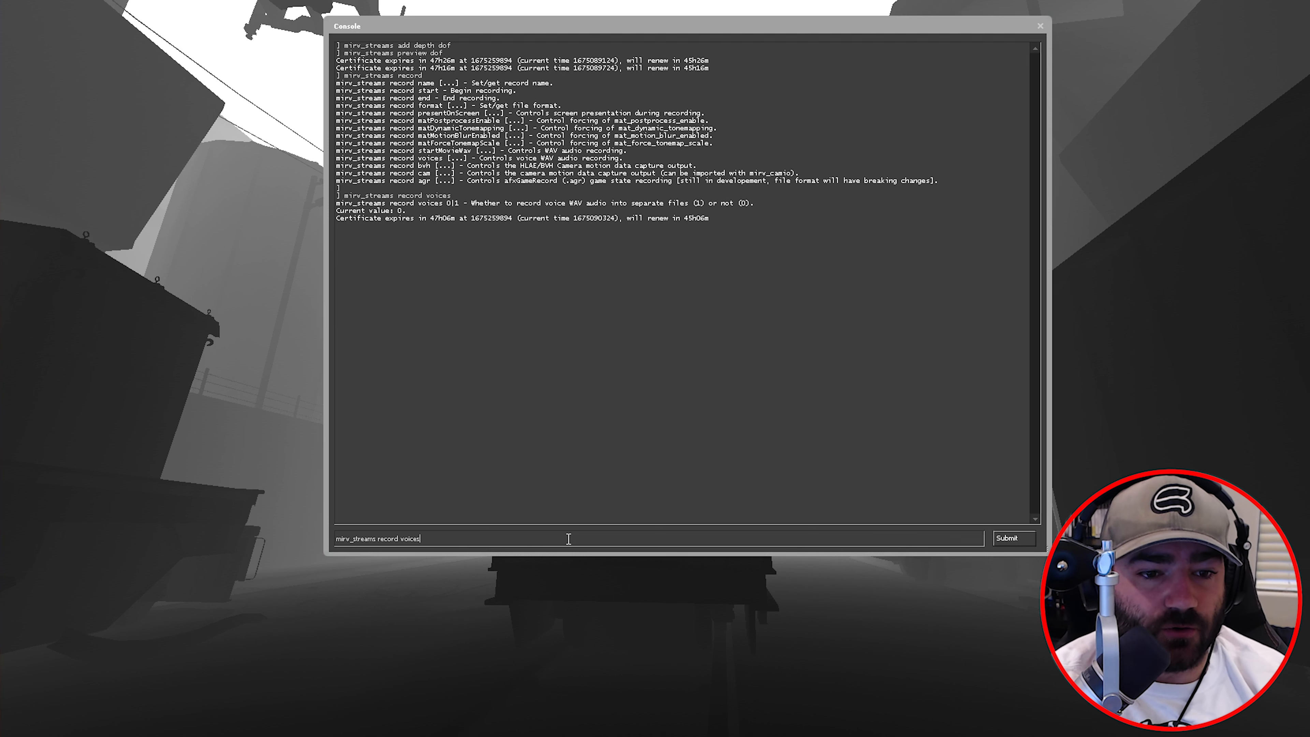
{"action": "key", "text": "Return"}
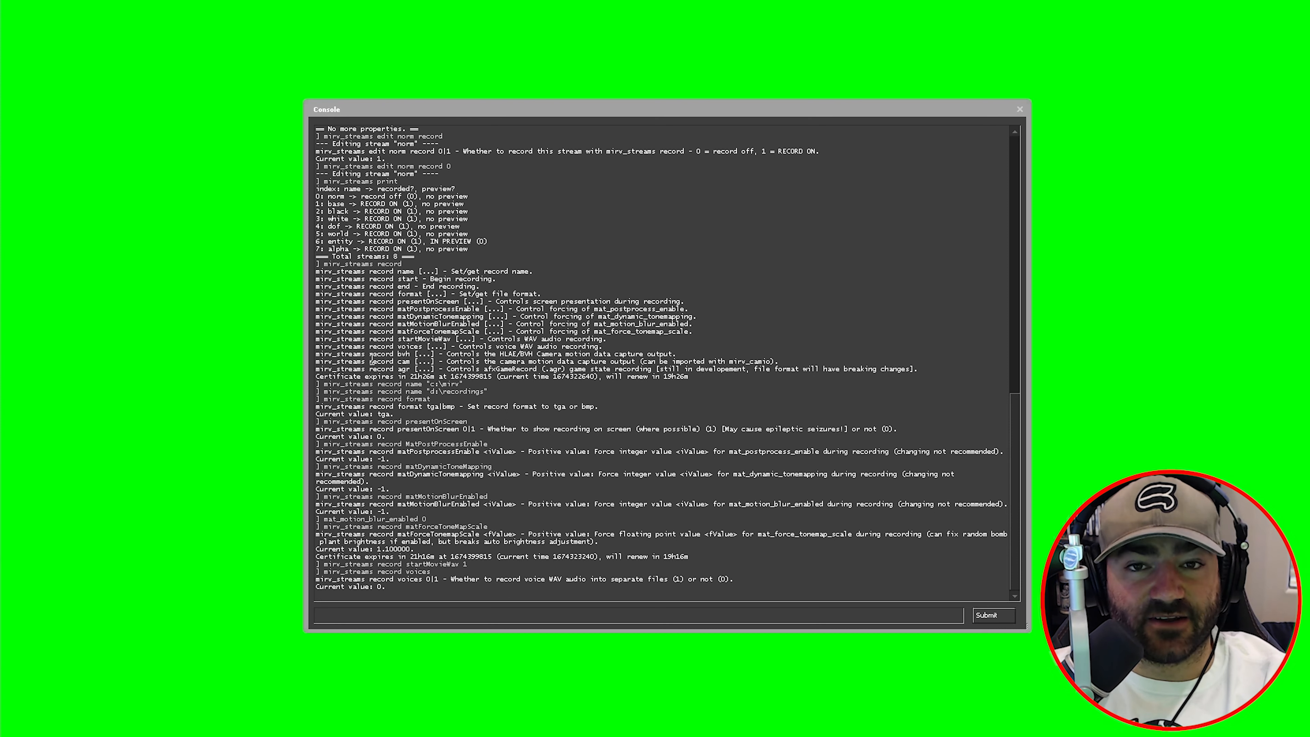
{"action": "left_click_drag", "start_coordinate": [316, 355], "coordinate": [327, 340]}
{"action": "left_click", "coordinate": [409, 378]}
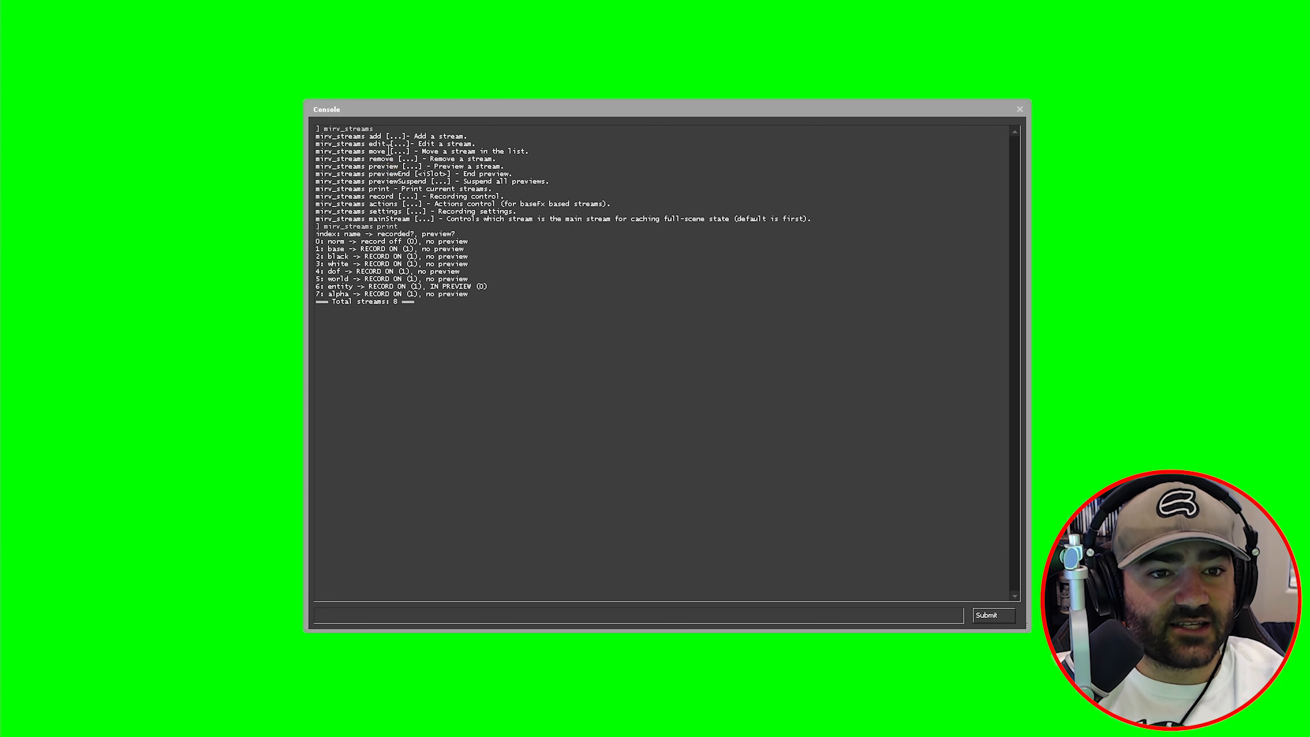
- Show the mirv_streams move help, noting where the entity stream sits in the listing
{"action": "left_click_drag", "start_coordinate": [386, 152], "coordinate": [345, 155]}
{"action": "left_click", "coordinate": [420, 623]}
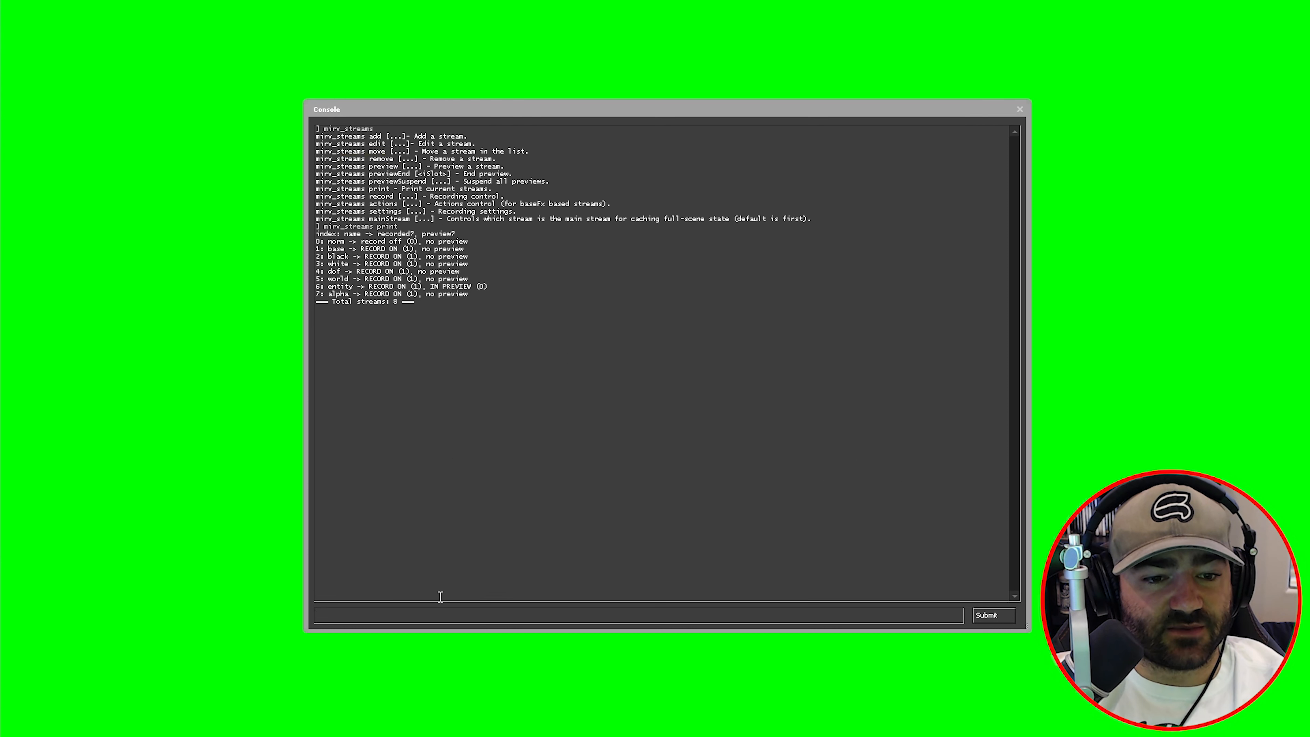
{"action": "type", "text": "mirv_streams"}
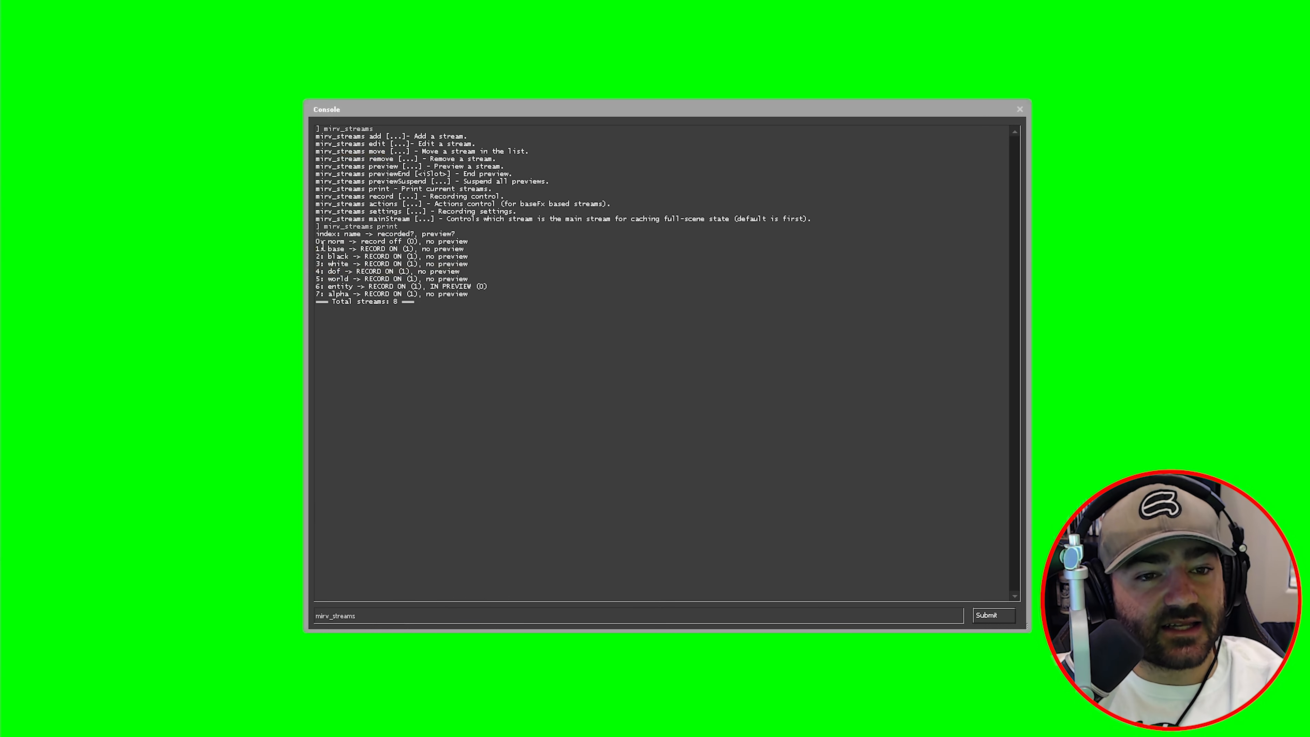
{"action": "left_click_drag", "start_coordinate": [320, 241], "coordinate": [410, 250]}
{"action": "left_click", "coordinate": [428, 621]}
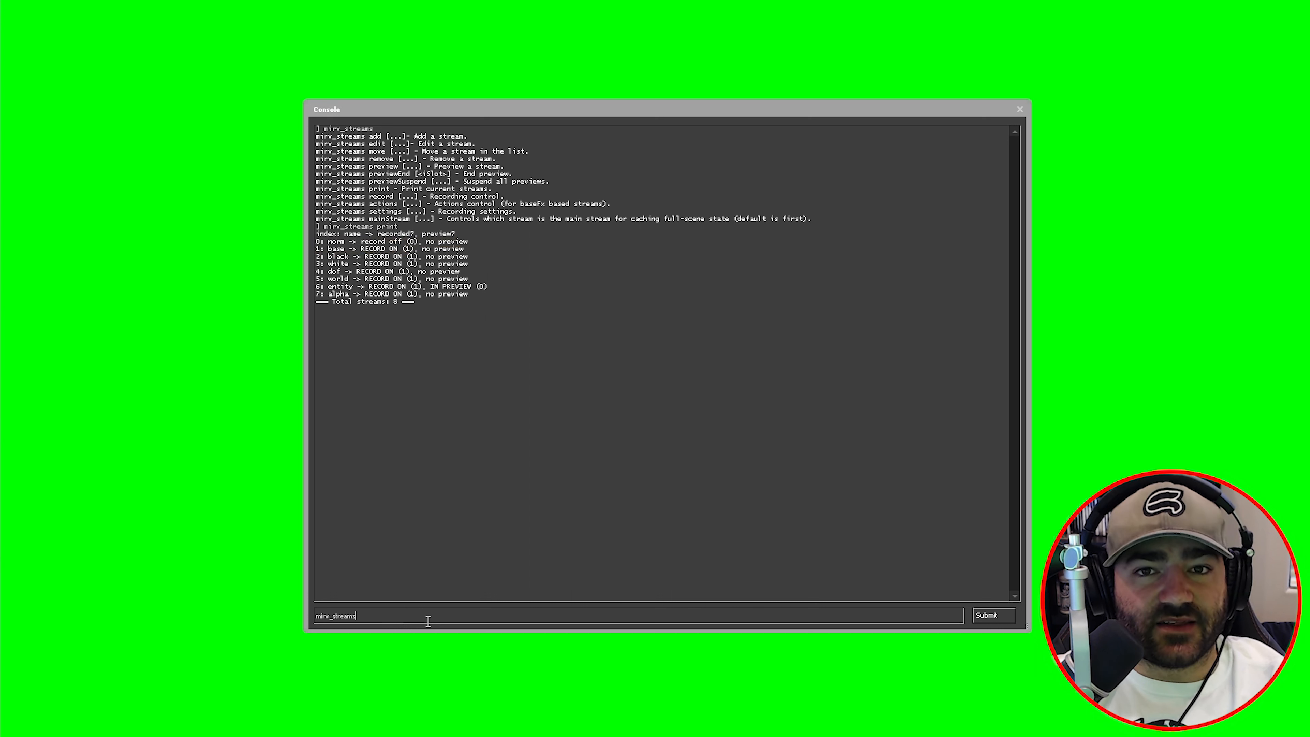
{"action": "type", "text": "move"}
{"action": "key", "text": "Return"}
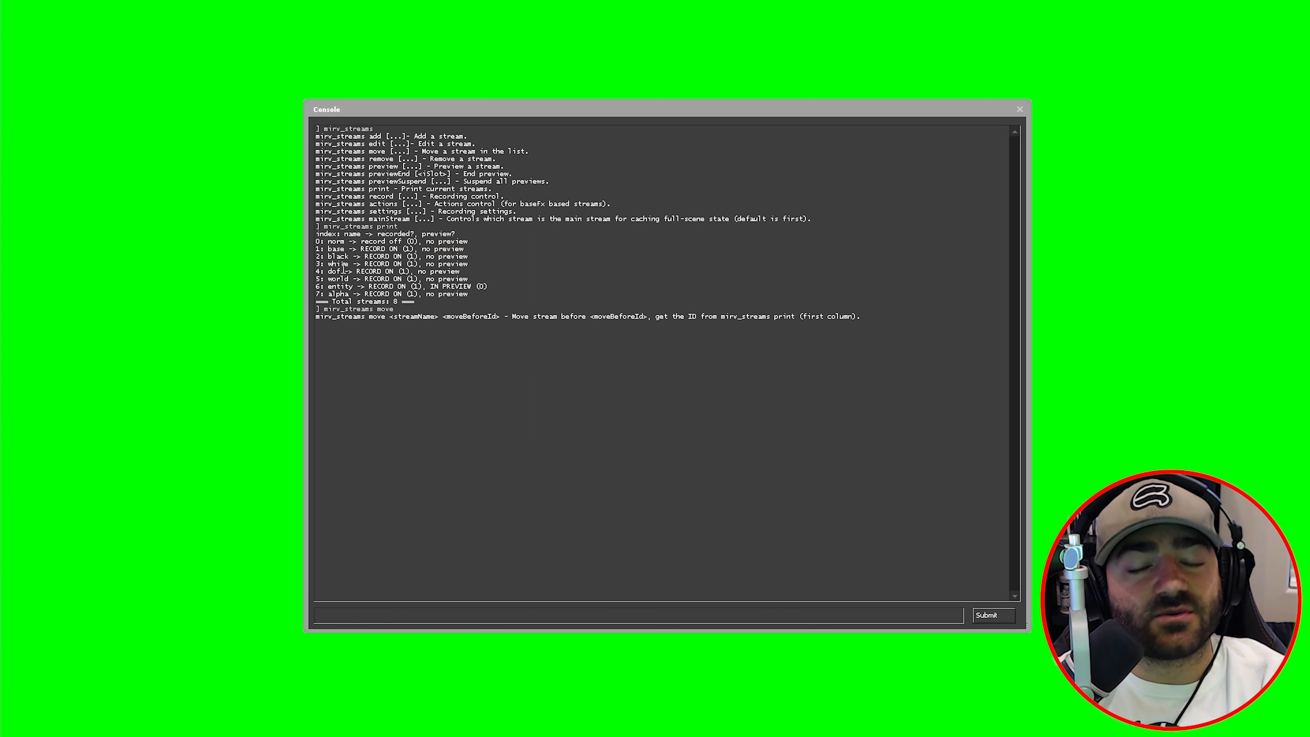
{"action": "left_click_drag", "start_coordinate": [341, 286], "coordinate": [352, 289]}
{"action": "left_click", "coordinate": [345, 262]}
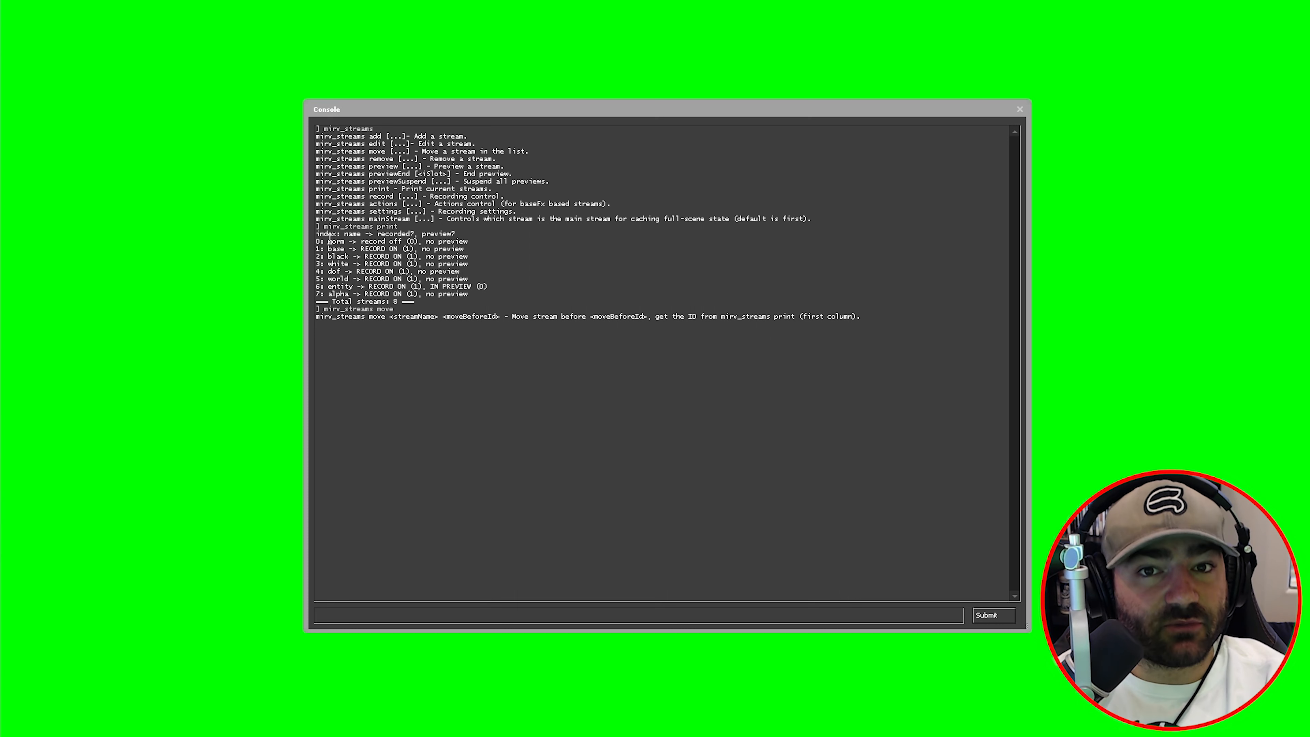
- Move the entity stream to index 0 and reprint the list to verify
{"action": "key", "text": "Up"}
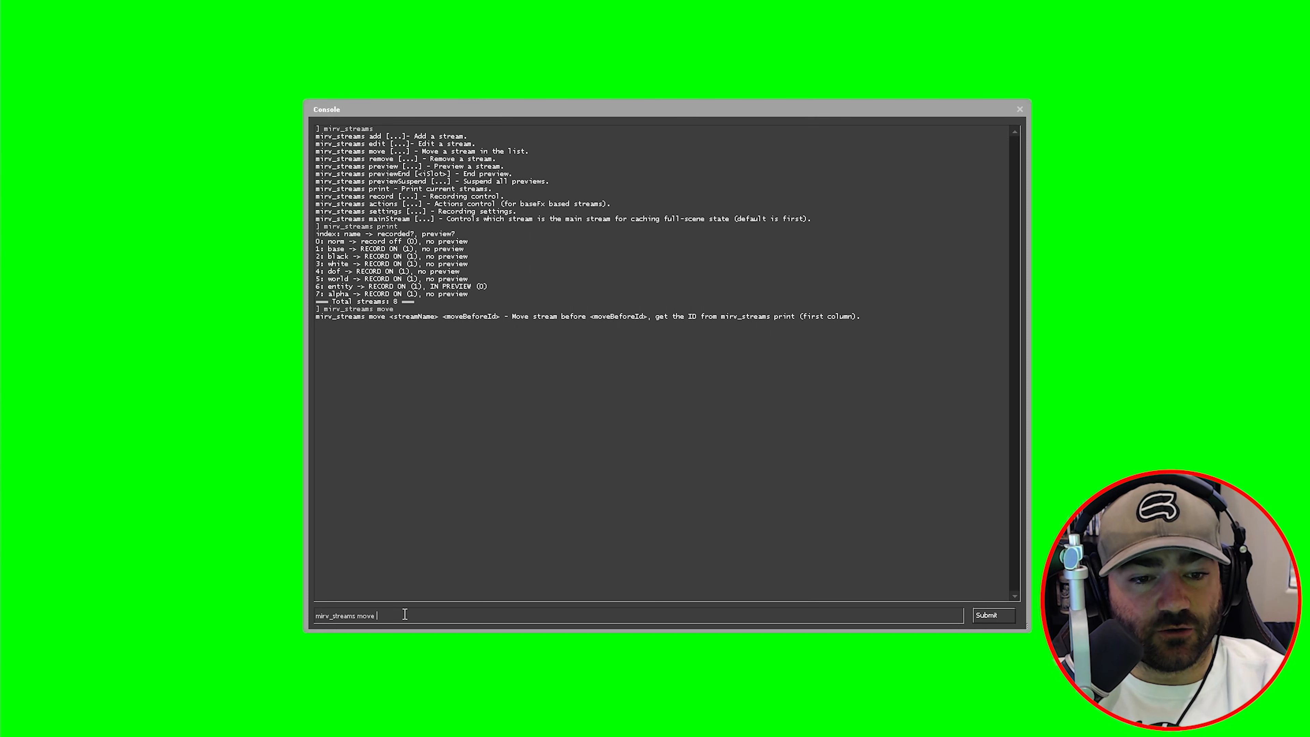
{"action": "type", "text": "entity"}
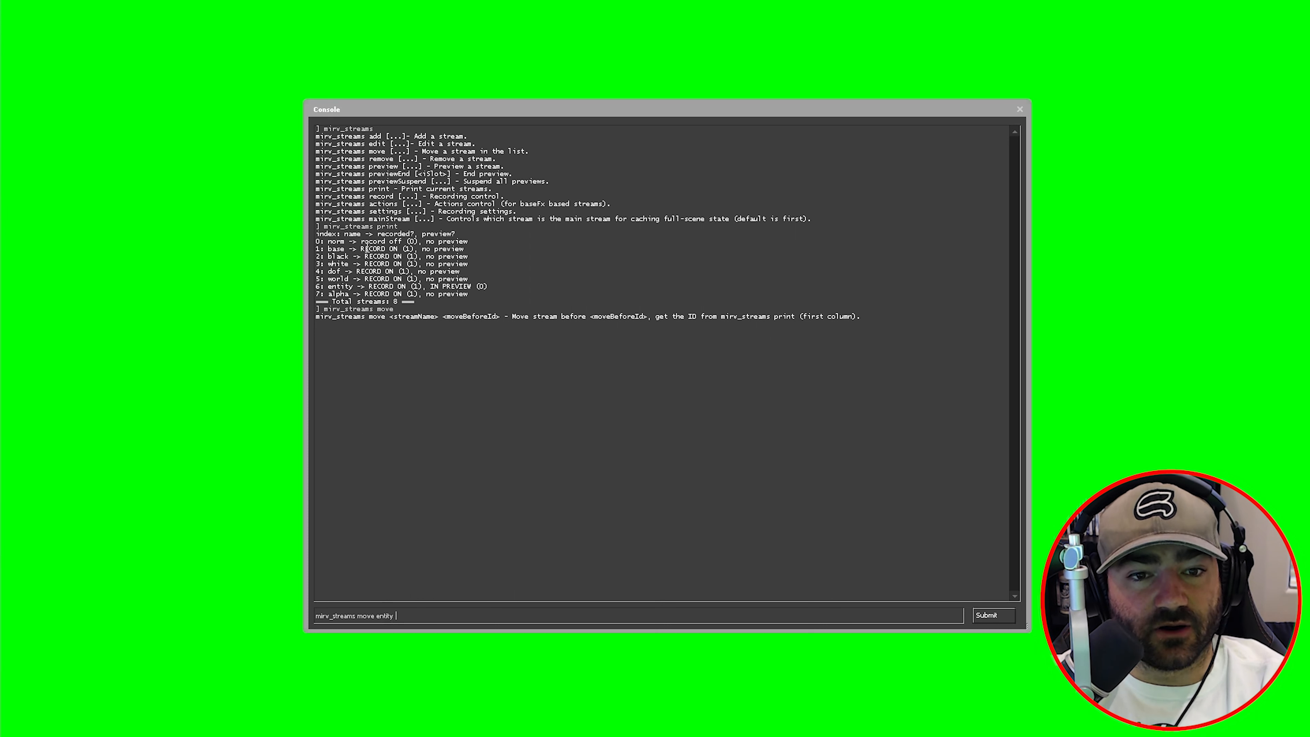
{"action": "left_click_drag", "start_coordinate": [344, 286], "coordinate": [332, 289]}
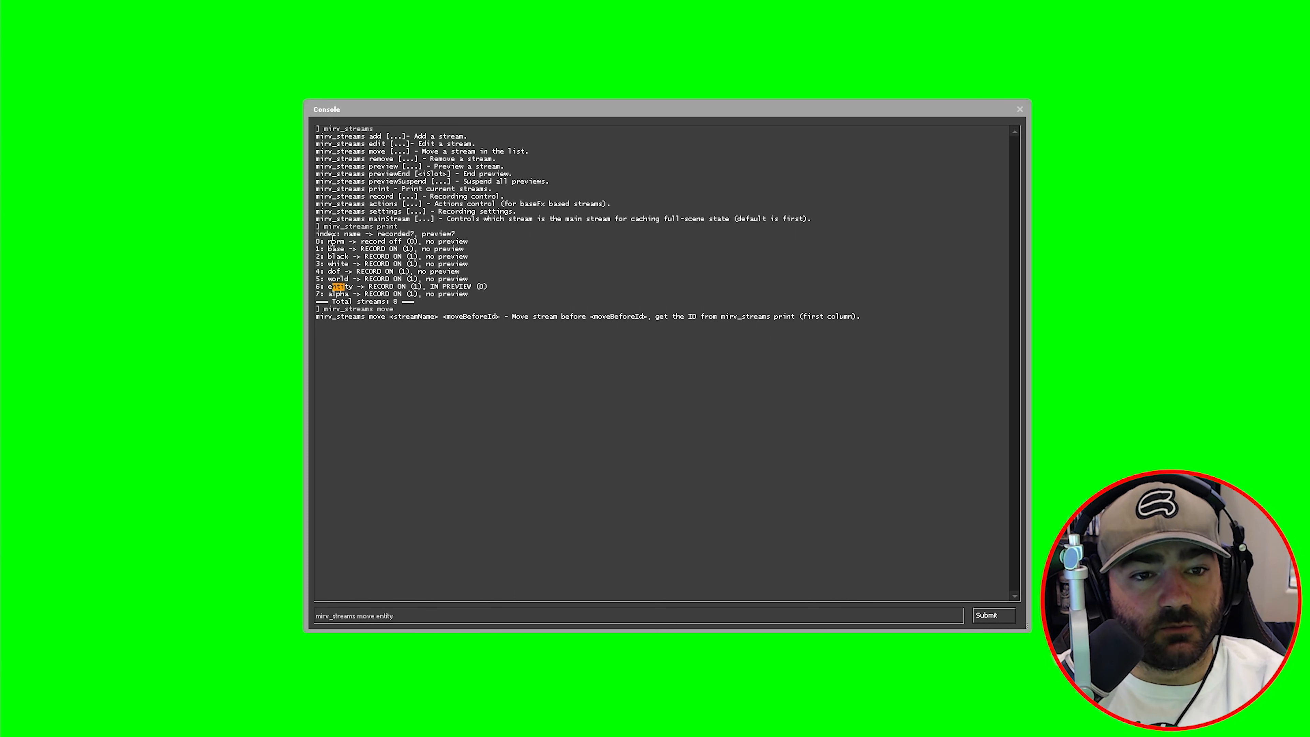
{"action": "left_click_drag", "start_coordinate": [338, 235], "coordinate": [332, 242]}
{"action": "left_click", "coordinate": [419, 611]}
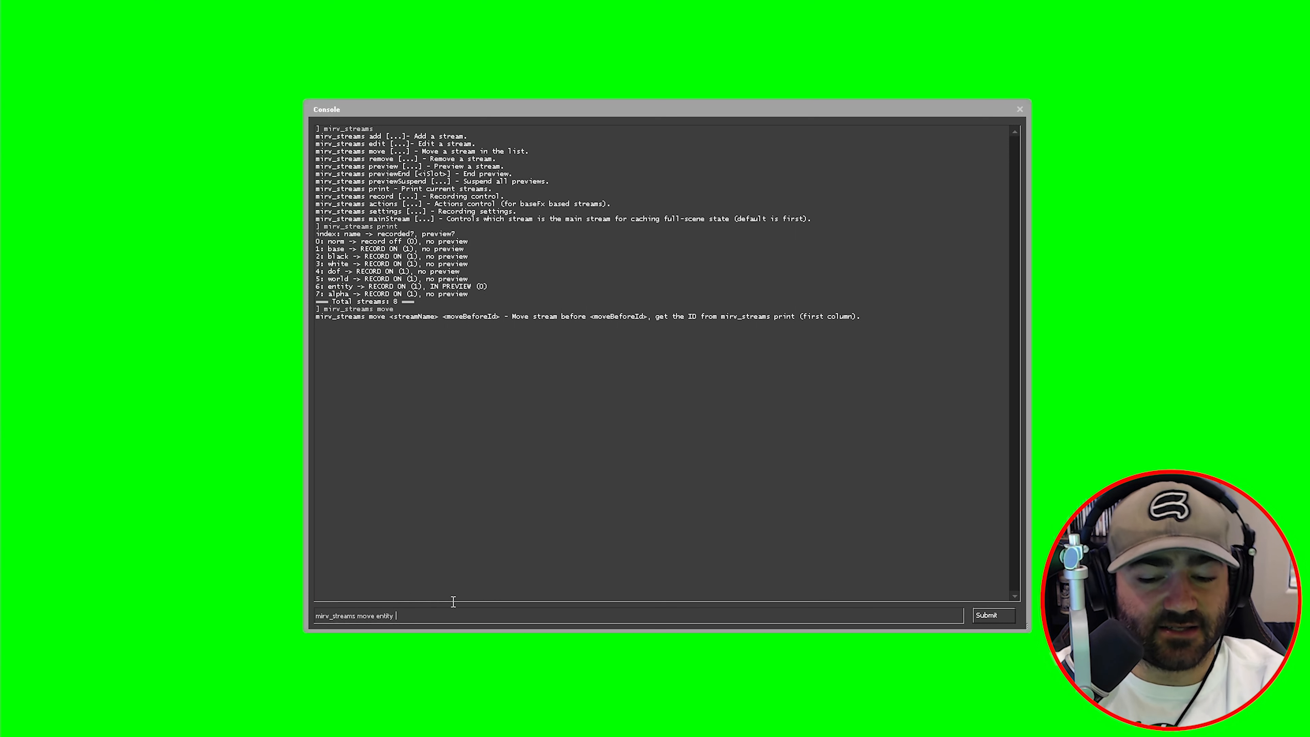
{"action": "type", "text": "0"}
{"action": "key", "text": "Return"}
{"action": "key", "text": "Up"}
{"action": "key", "text": "Up"}
{"action": "key", "text": "Up"}
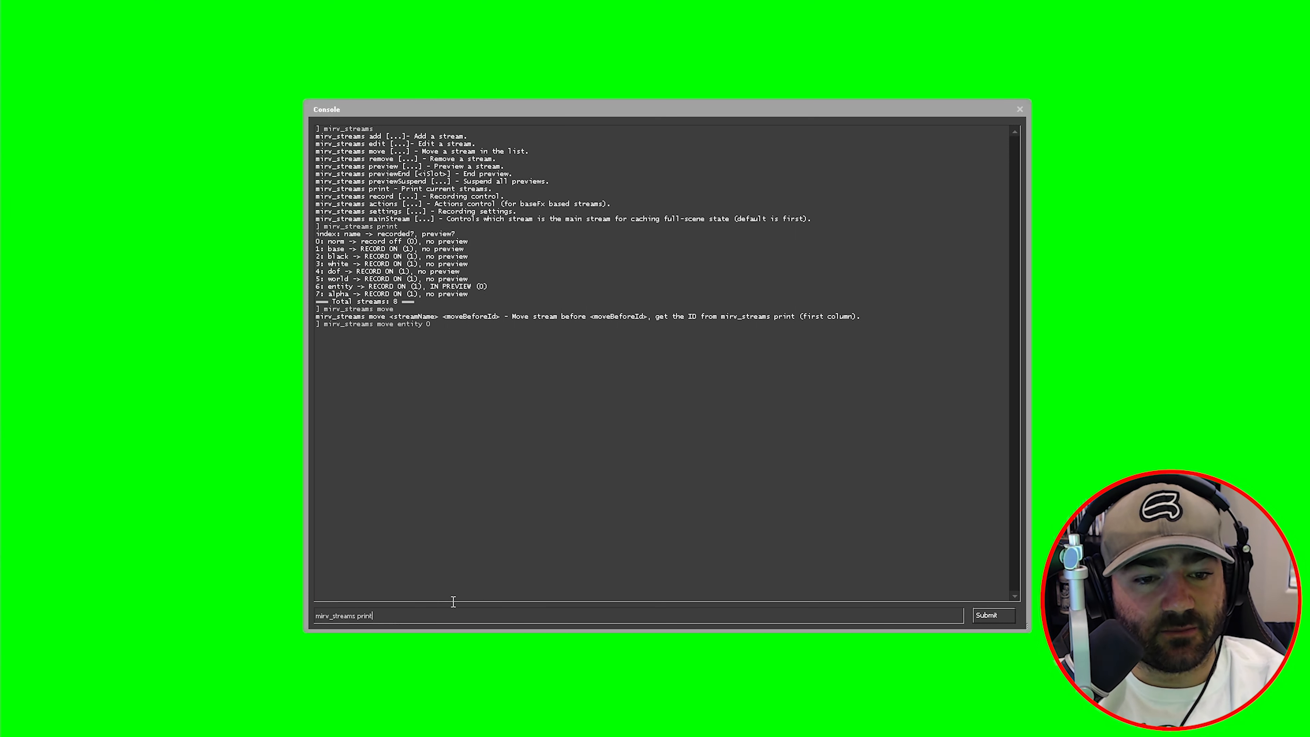
{"action": "key", "text": "Return"}
{"action": "left_click_drag", "start_coordinate": [341, 341], "coordinate": [347, 347]}
{"action": "left_click", "coordinate": [342, 358]}
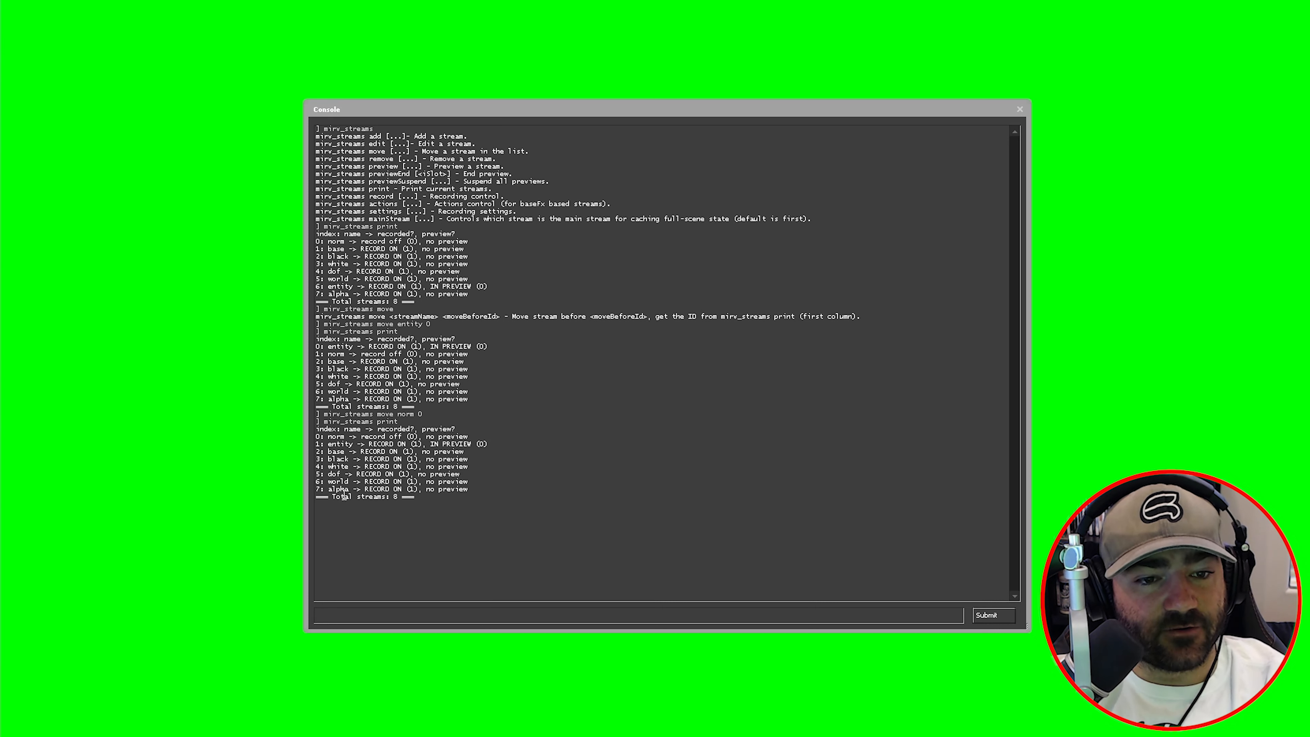
- Move the alpha stream to index 5, ahead of dof, and reprint to confirm
{"action": "key", "text": "Up"}
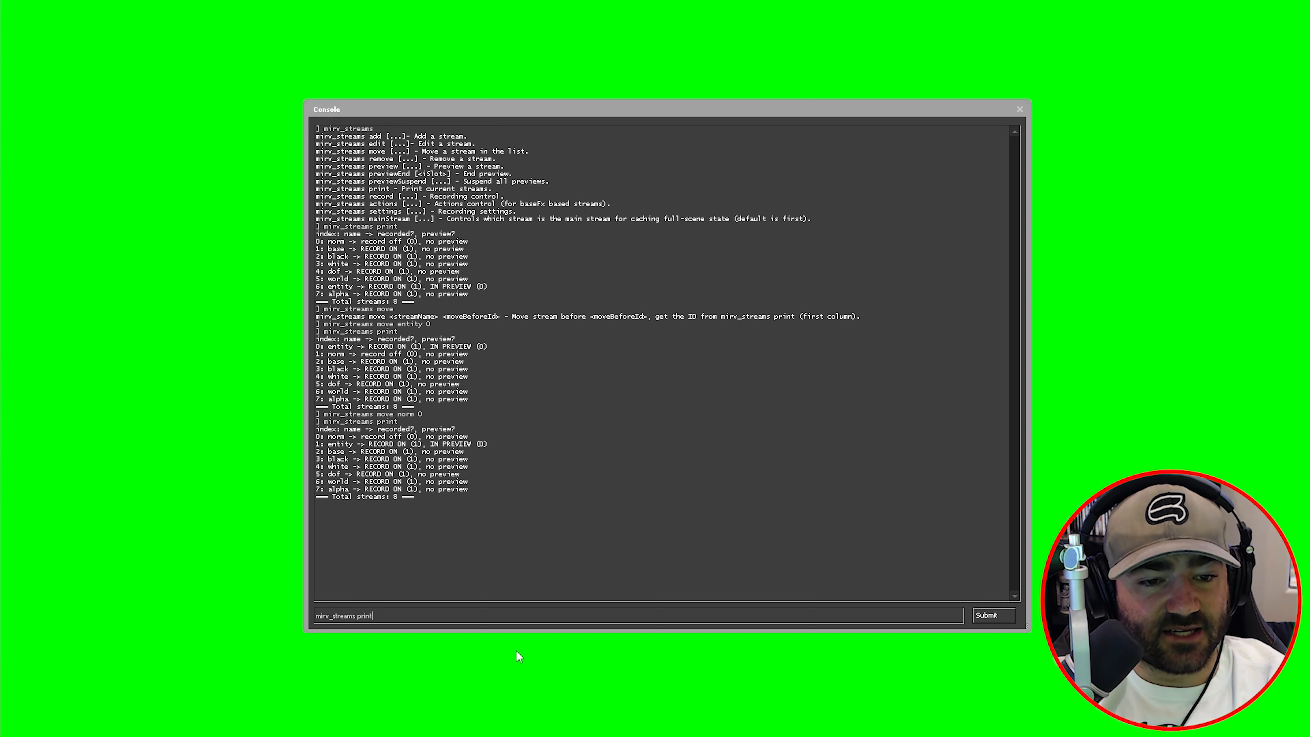
{"action": "key", "text": "Up"}
{"action": "key", "text": "BackSpace"}
{"action": "key", "text": "BackSpace"}
{"action": "key", "text": "BackSpace"}
{"action": "key", "text": "BackSpace"}
{"action": "key", "text": "BackSpace"}
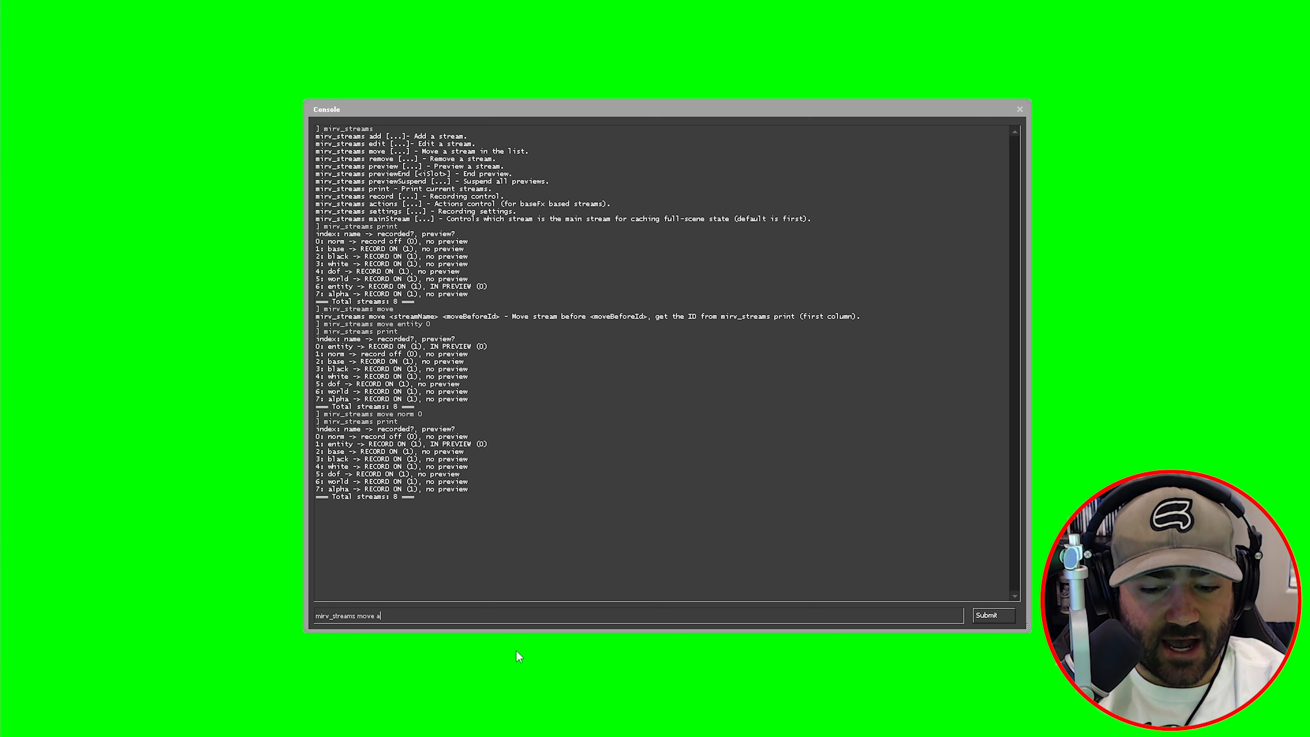
{"action": "type", "text": "alpha"}
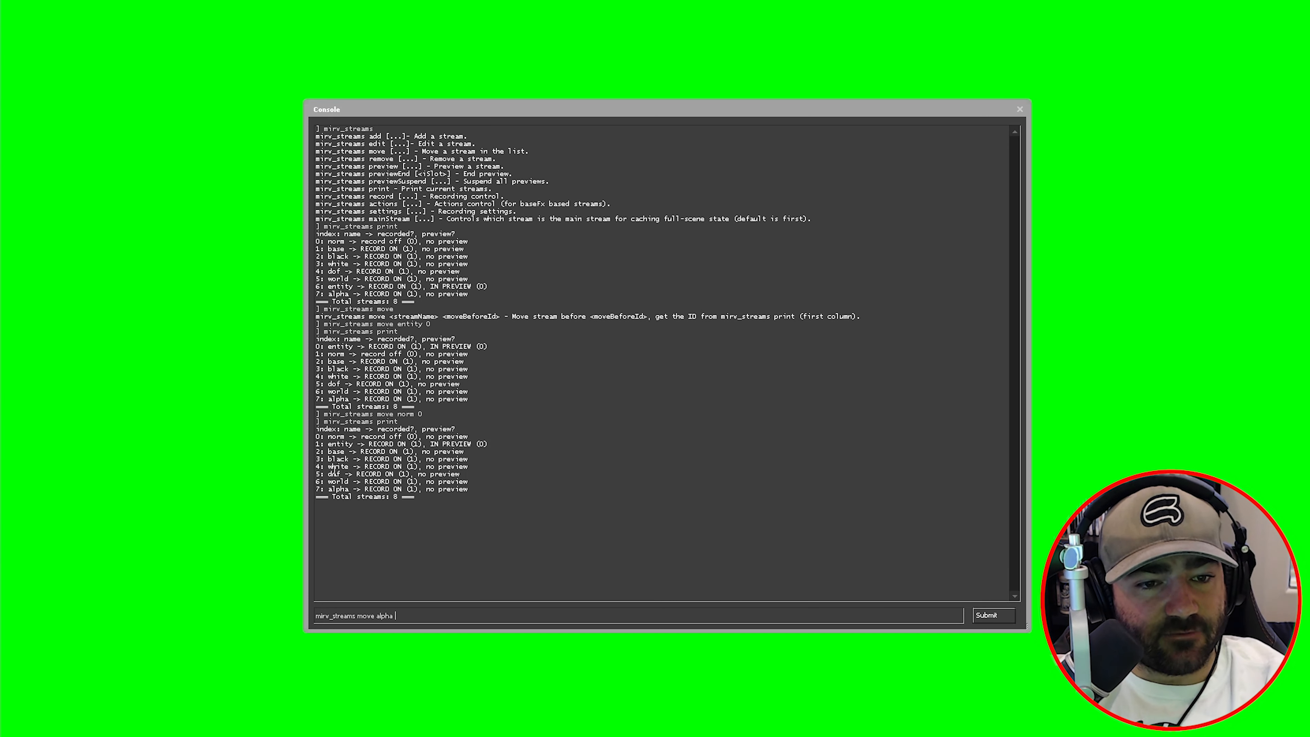
{"action": "double_click", "coordinate": [317, 474]}
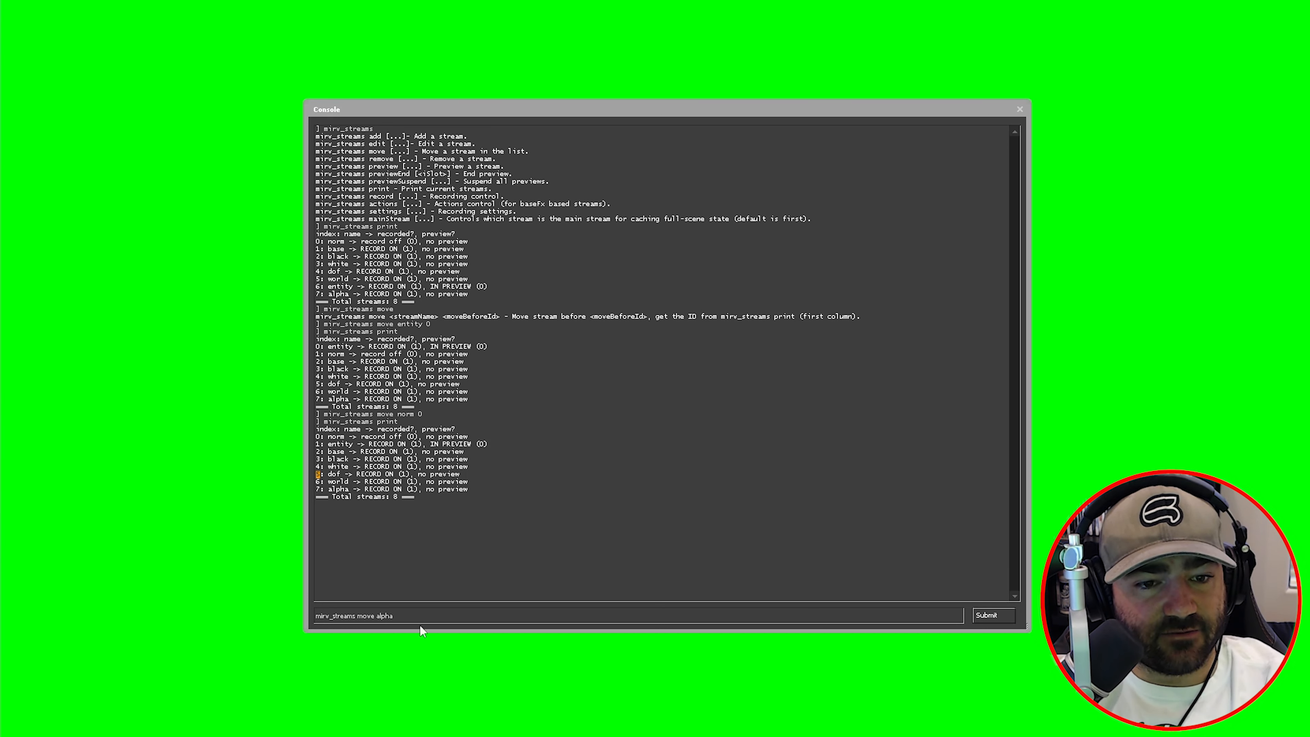
{"action": "left_click", "coordinate": [436, 611]}
{"action": "type", "text": "5"}
{"action": "key", "text": "Return"}
{"action": "key", "text": "Up"}
{"action": "key", "text": "Up"}
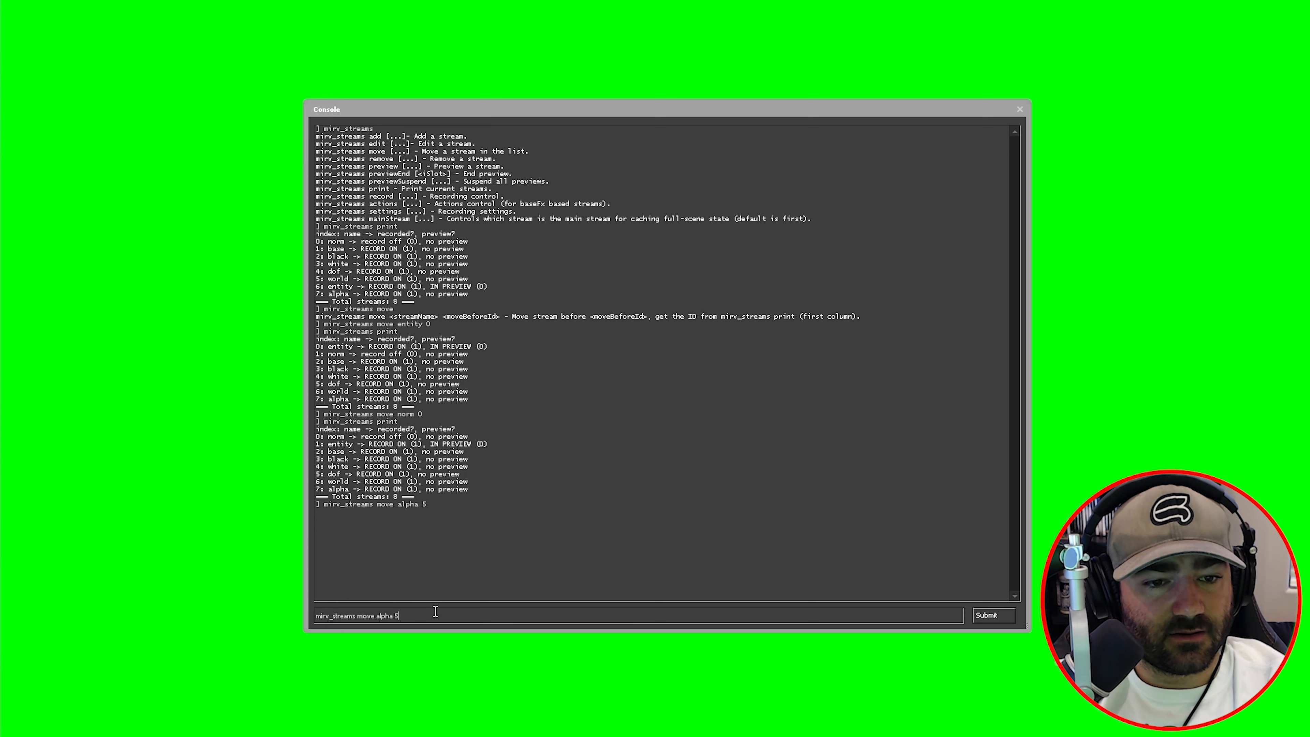
{"action": "key", "text": "Return"}
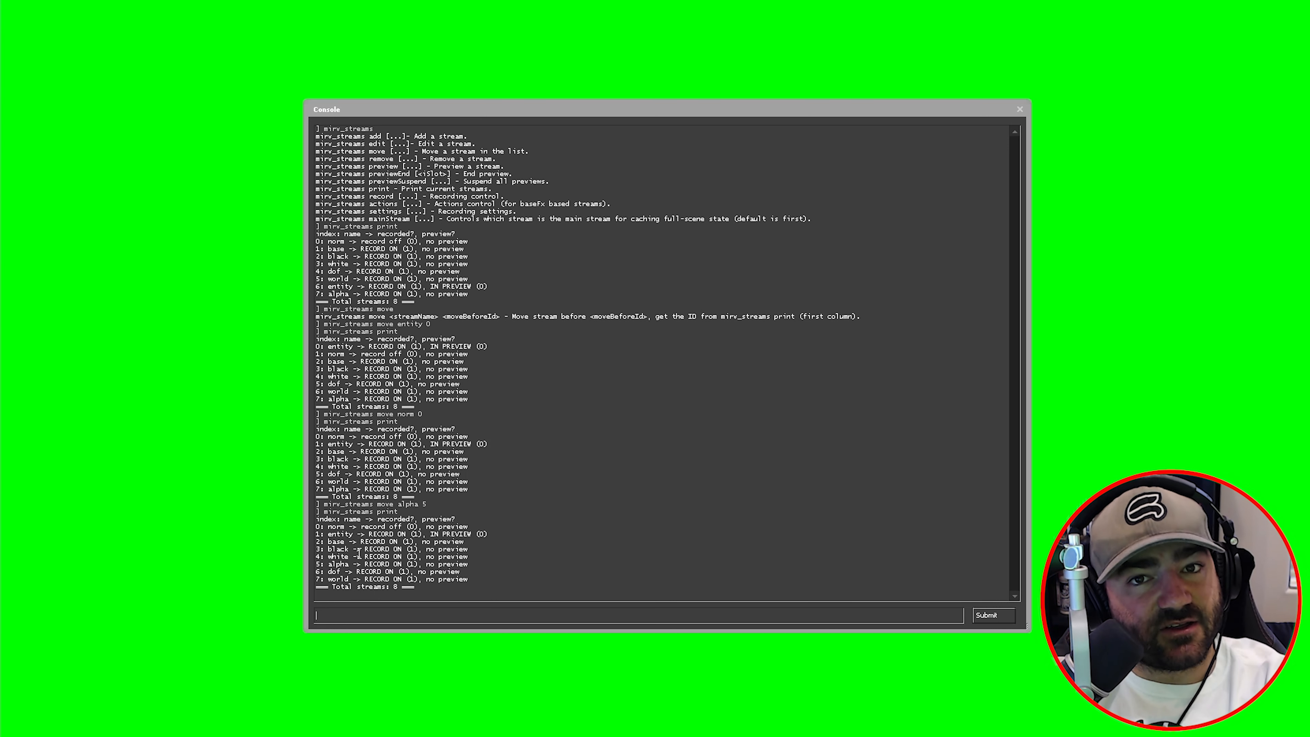
- Bring up the mirv_streams remove help and begin a remove command for the white stream
{"action": "key", "text": "Up"}
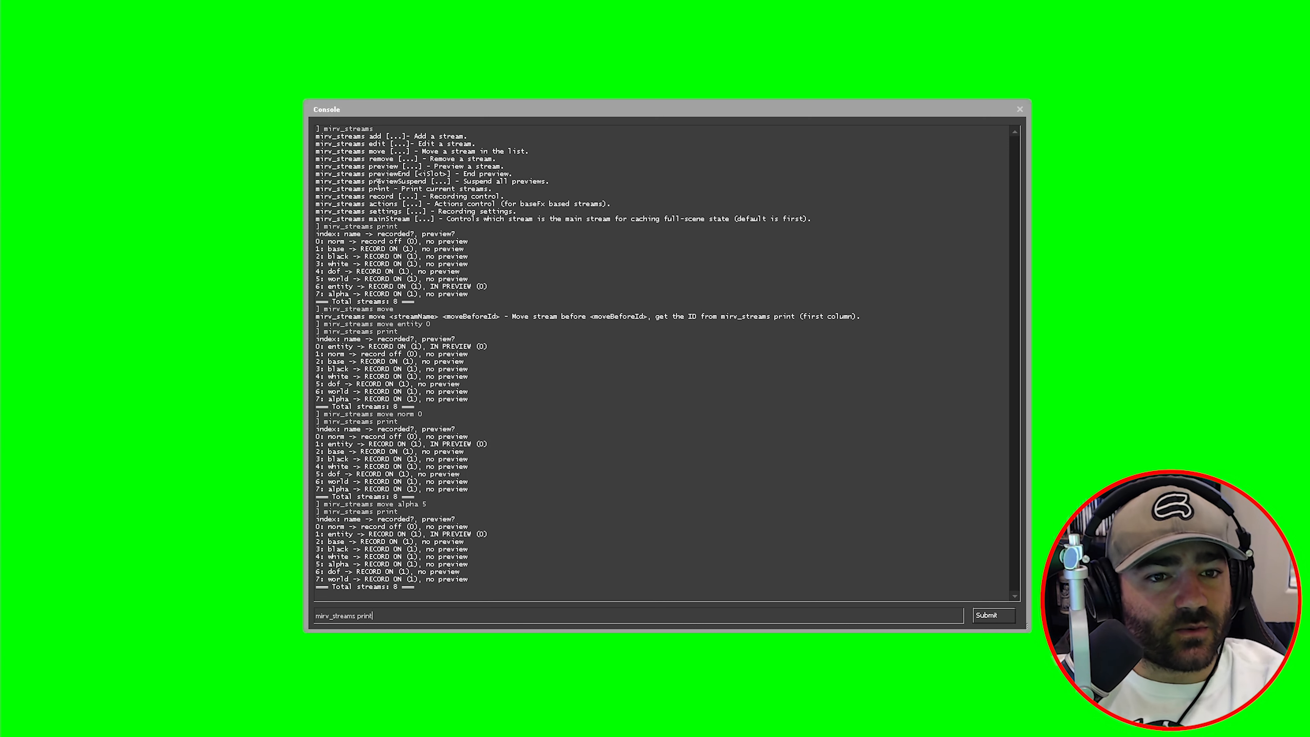
{"action": "key", "text": "BackSpace"}
{"action": "key", "text": "BackSpace"}
{"action": "key", "text": "BackSpace"}
{"action": "key", "text": "BackSpace"}
{"action": "key", "text": "BackSpace"}
{"action": "type", "text": "remove"}
{"action": "key", "text": "Return"}
{"action": "key", "text": "Up"}
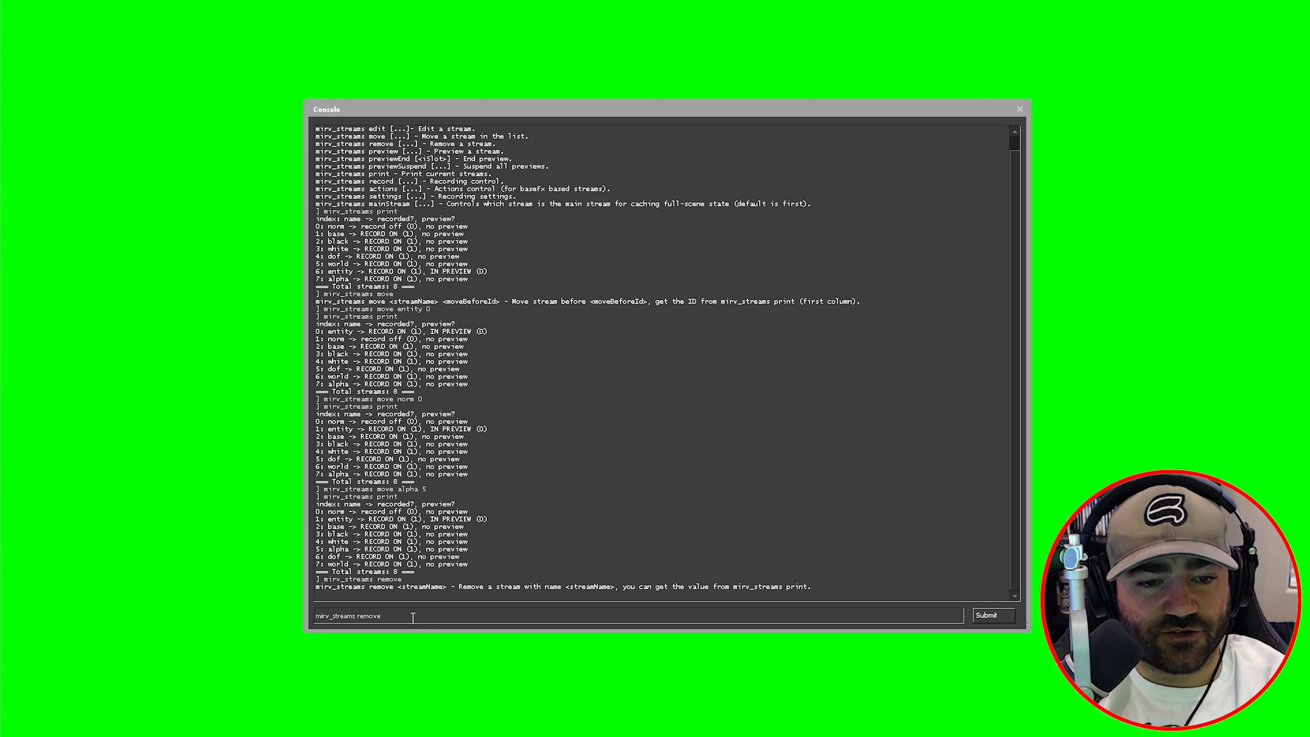
{"action": "type", "text": "white"}
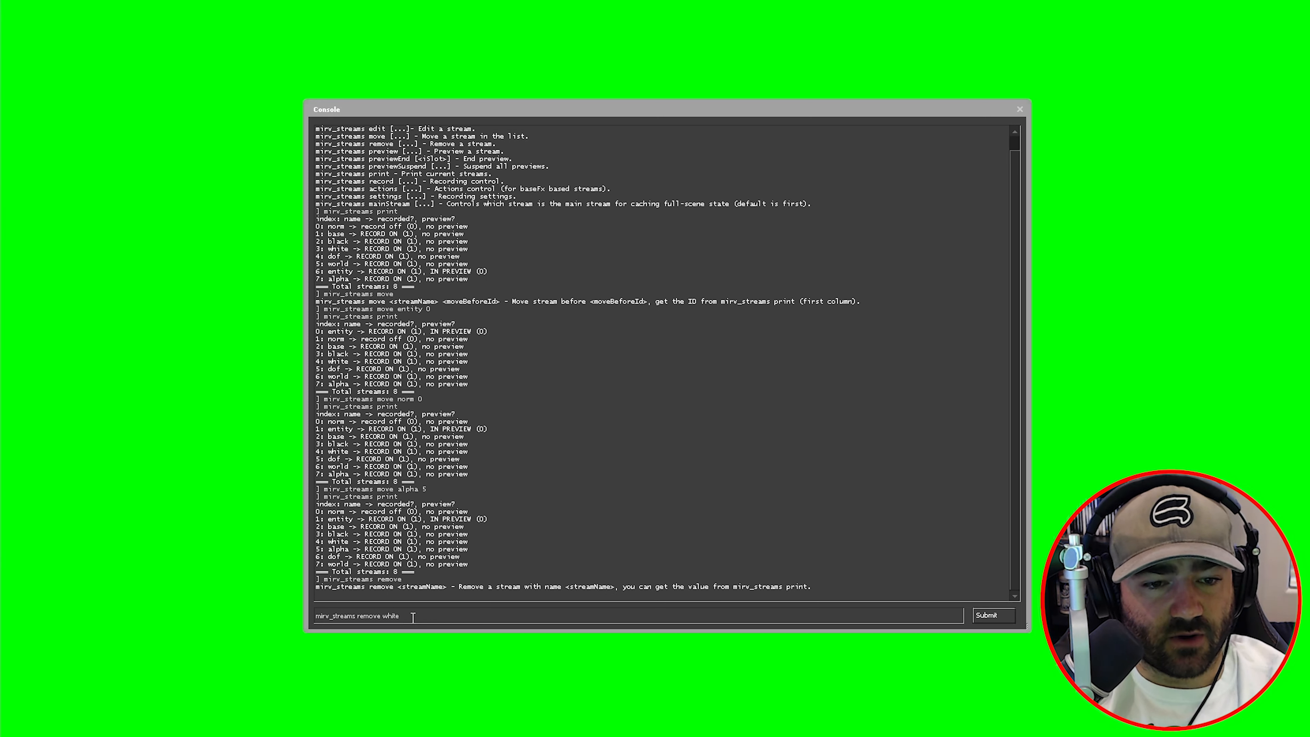
- Remove the white stream and reprint the list, leaving seven streams
{"action": "key", "text": "Return"}
{"action": "key", "text": "Up"}
{"action": "key", "text": "Up"}
{"action": "key", "text": "Up"}
{"action": "key", "text": "Return"}
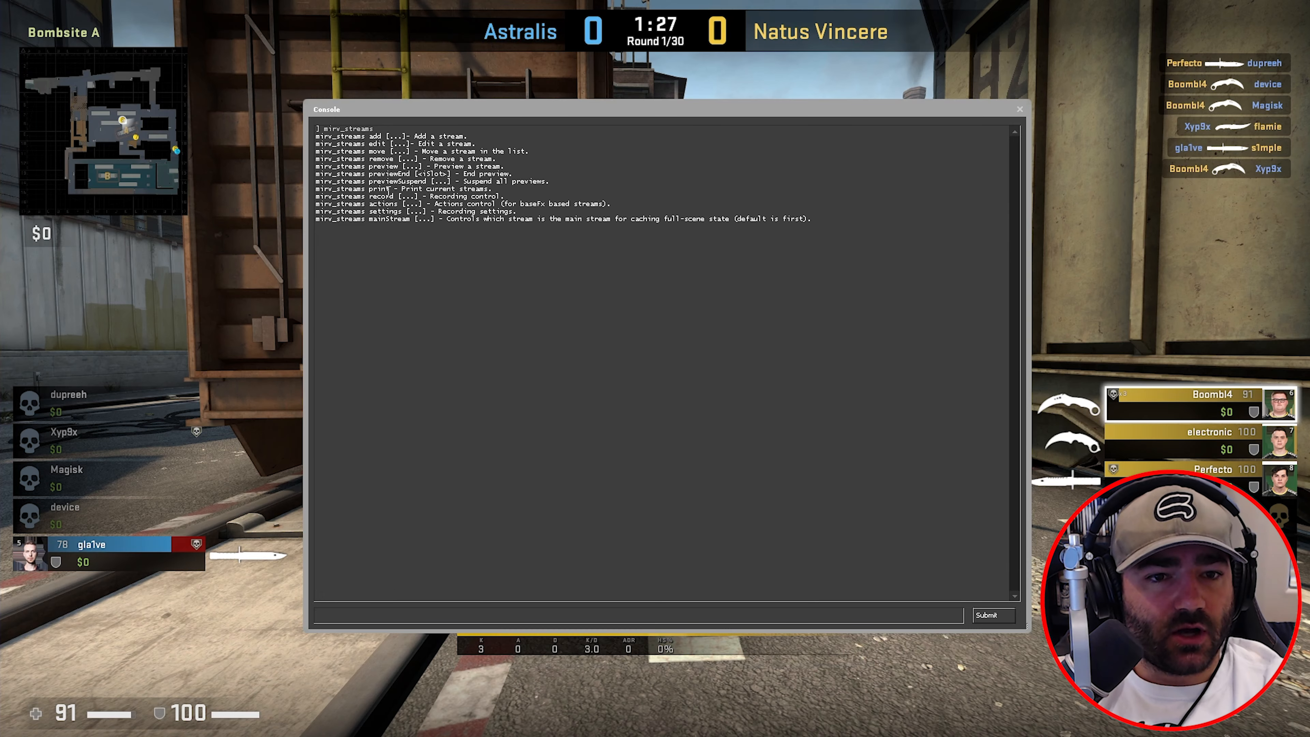
- Check the mainStream help (currently firstActive) and set mirv_streams mainStream to first
{"action": "left_click_drag", "start_coordinate": [387, 181], "coordinate": [410, 185]}
{"action": "left_click", "coordinate": [411, 184]}
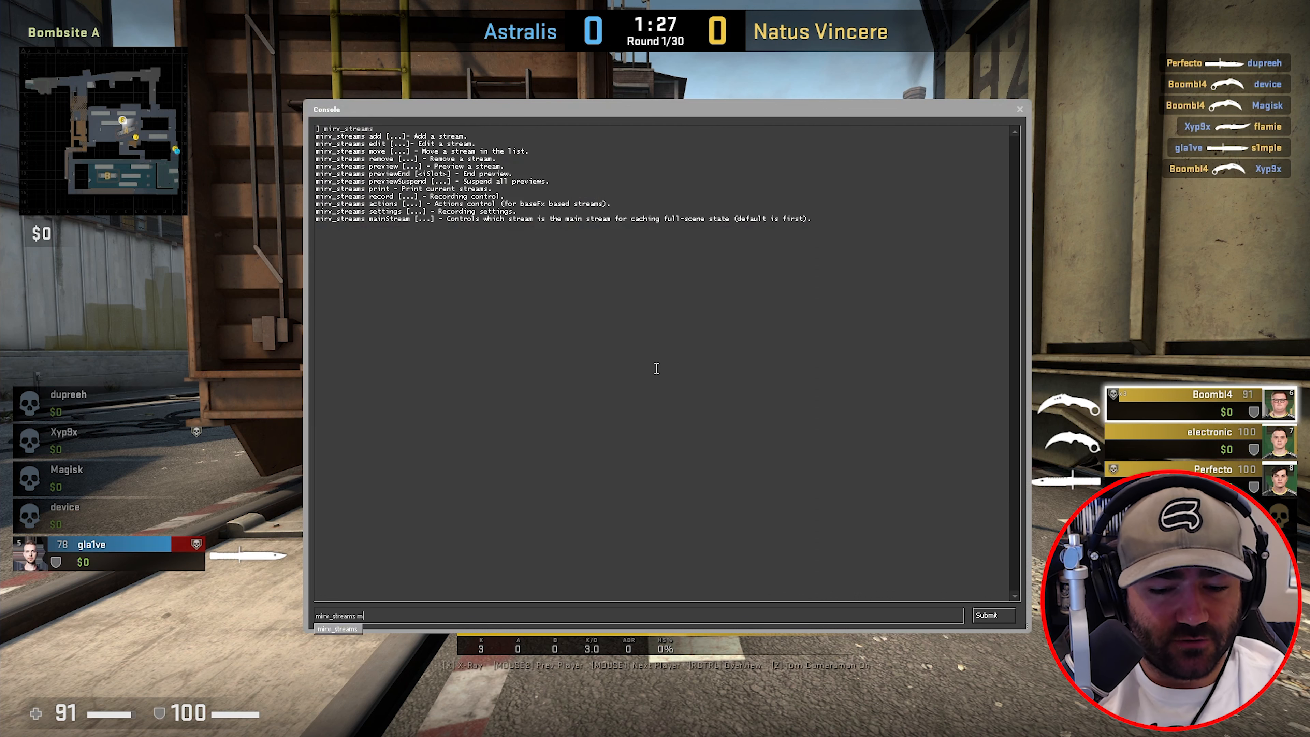
{"action": "type", "text": "nStream"}
{"action": "key", "text": "Return"}
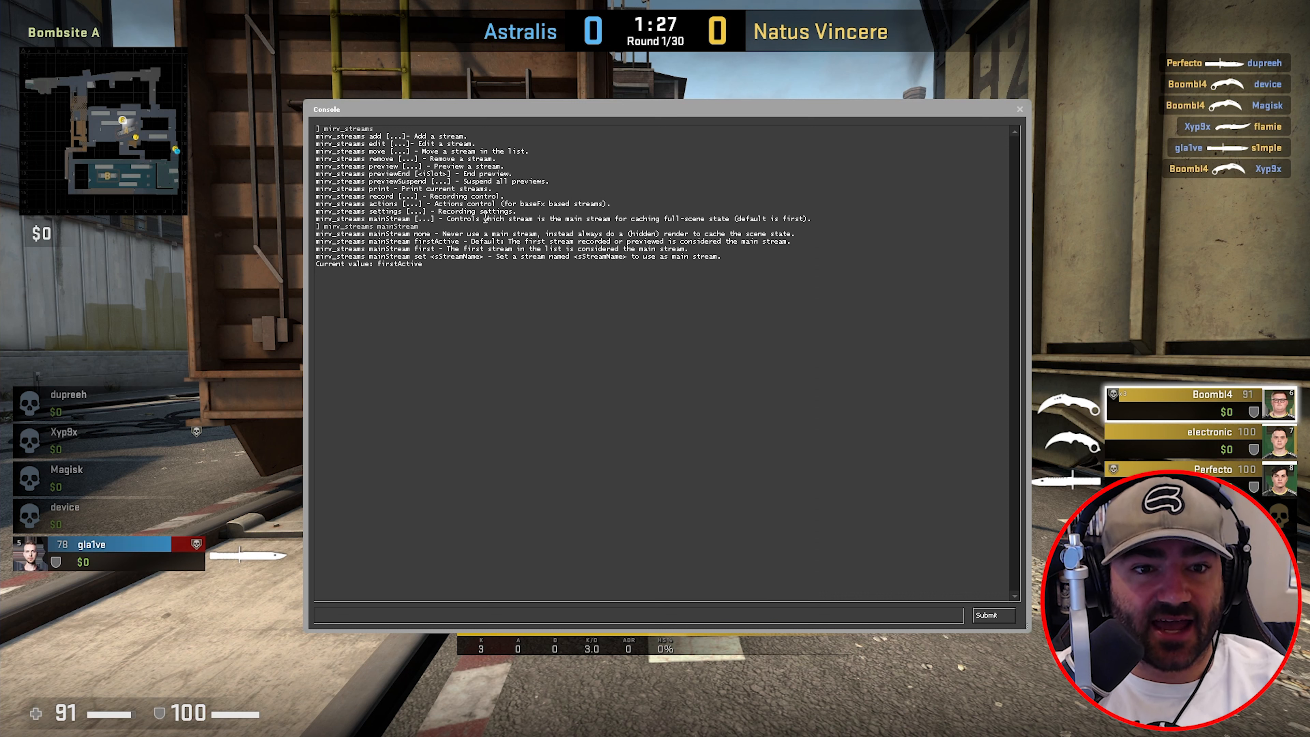
{"action": "double_click", "coordinate": [416, 268]}
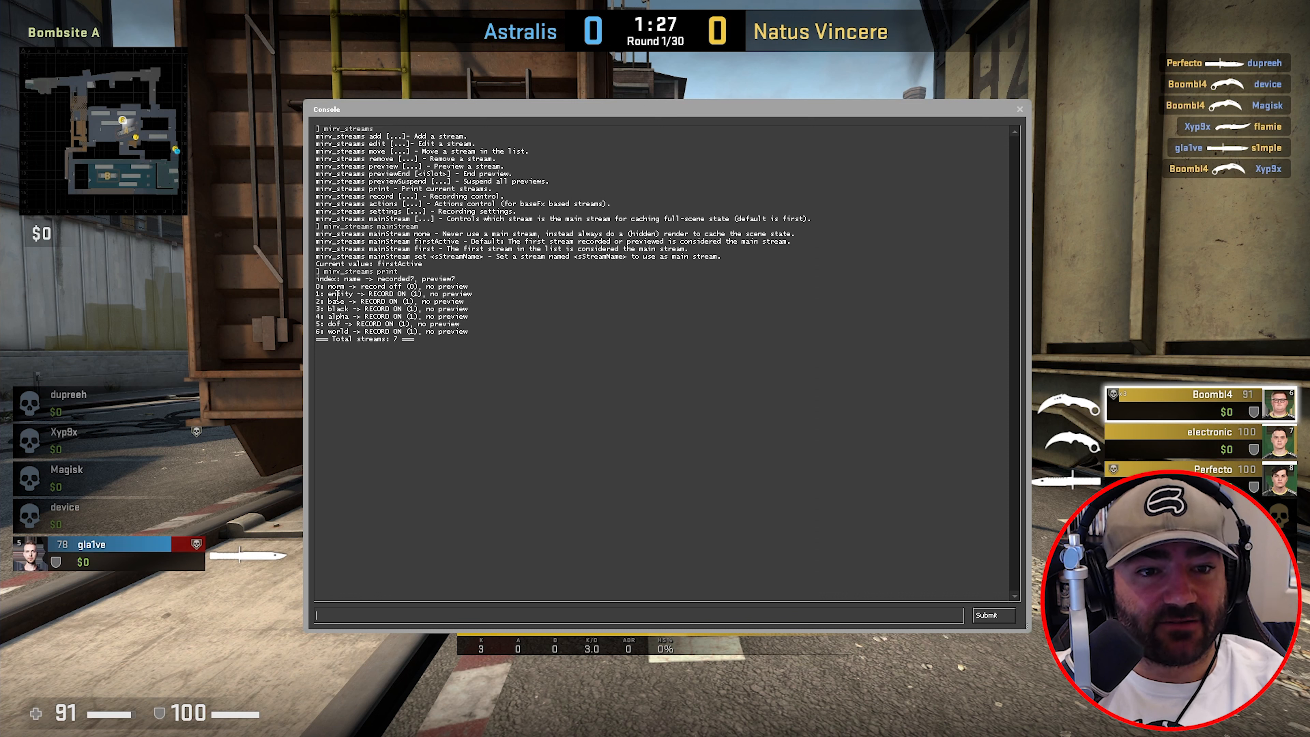
{"action": "left_click_drag", "start_coordinate": [329, 286], "coordinate": [354, 288]}
{"action": "left_click", "coordinate": [478, 615]}
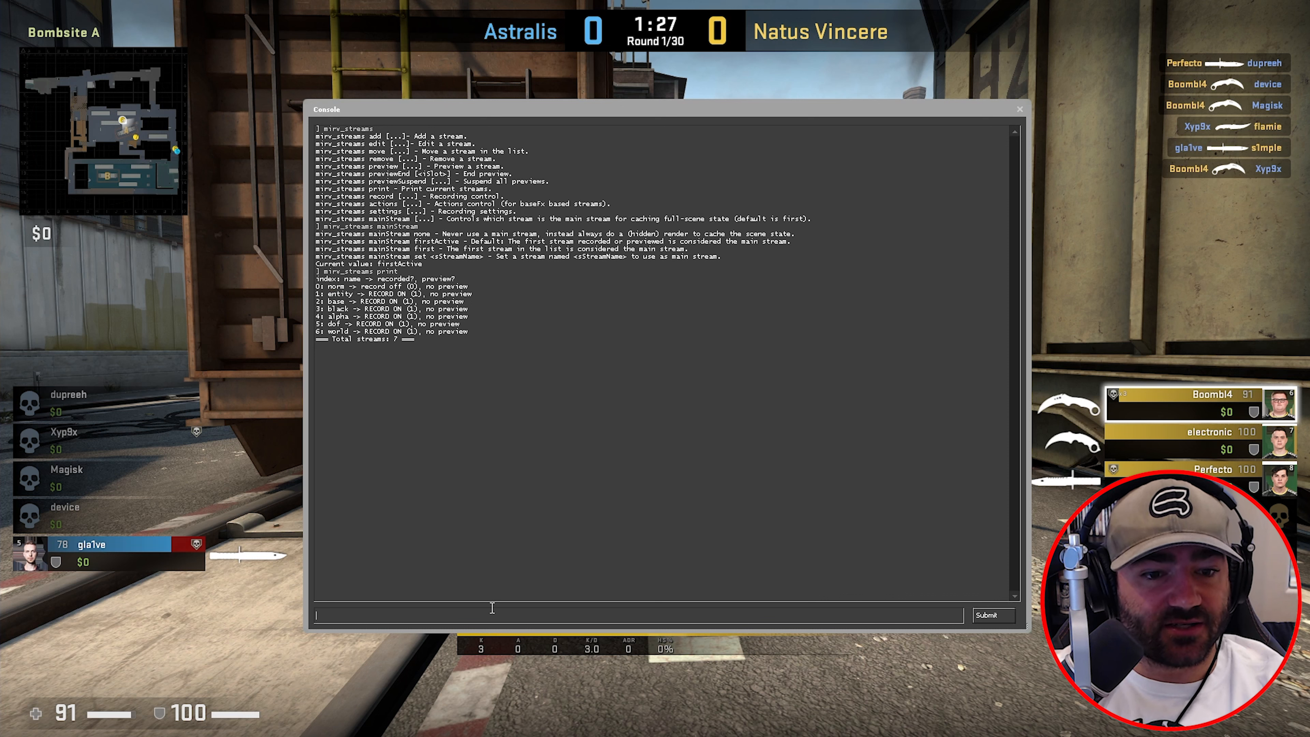
{"action": "key", "text": "Up"}
{"action": "key", "text": "Up"}
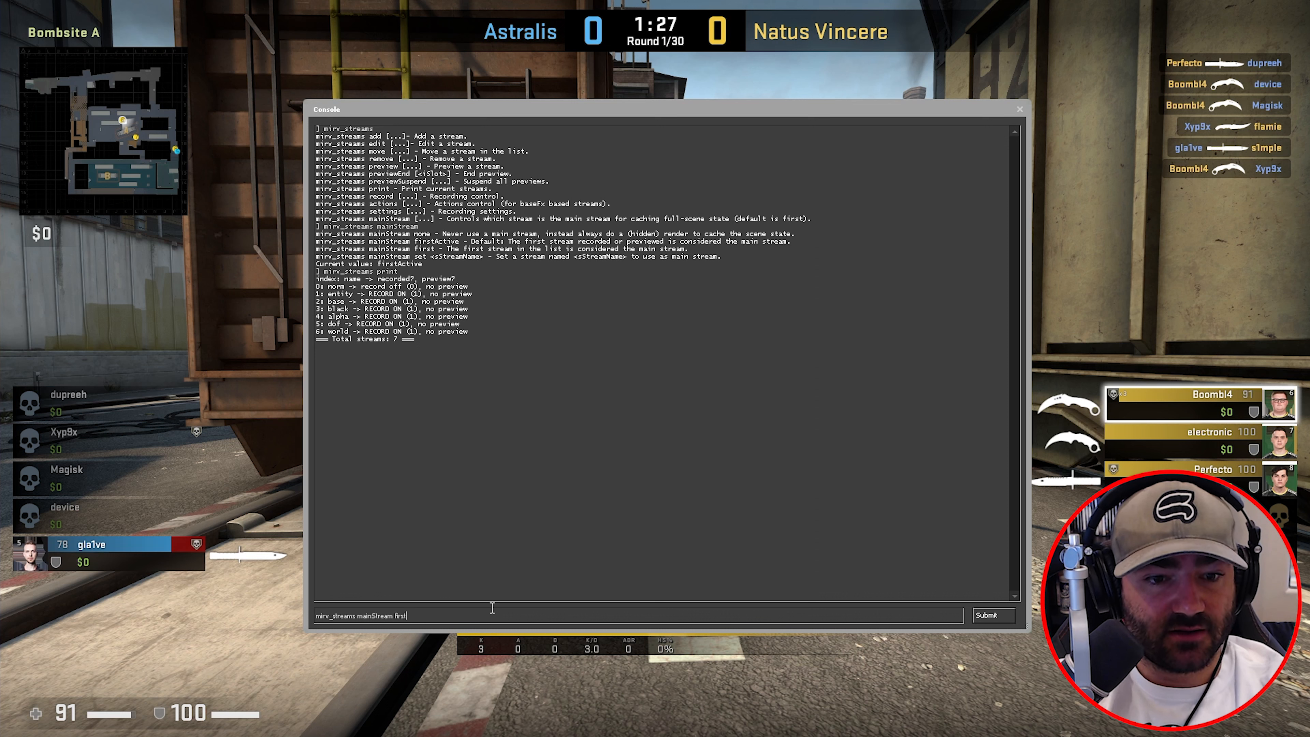
{"action": "key", "text": "Return"}
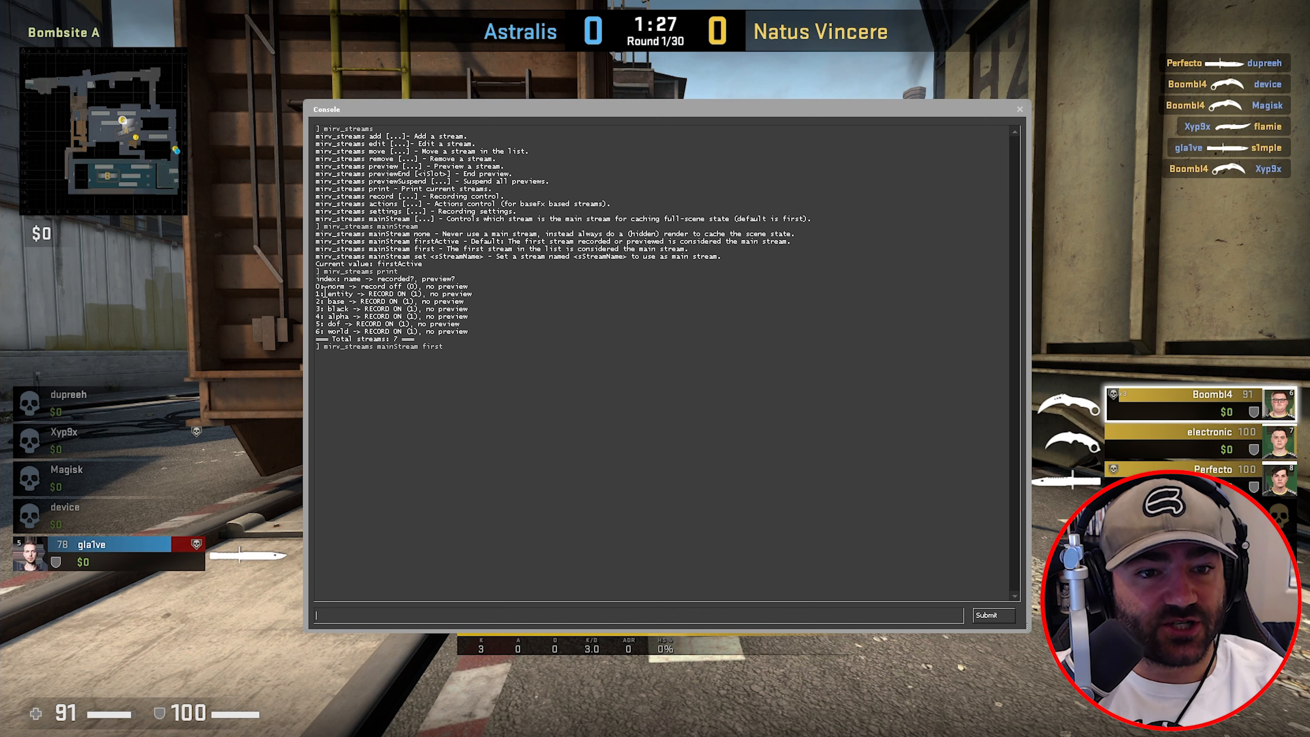